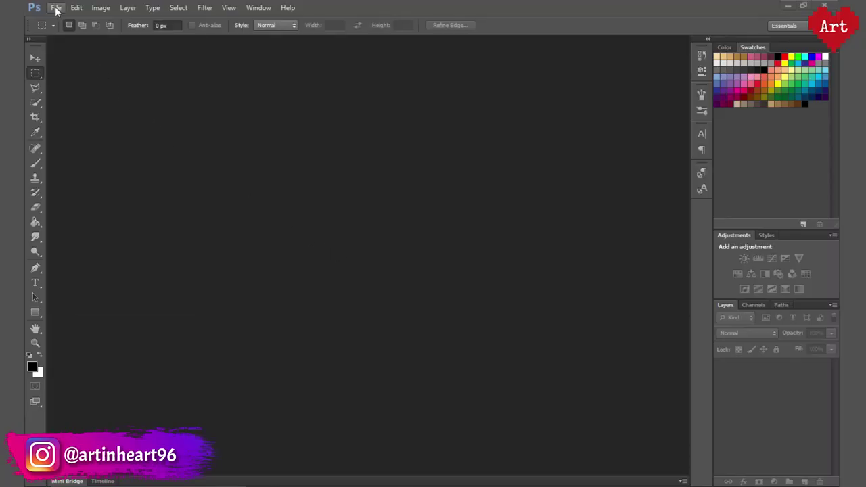
# - Open the DSC02242 photo and fit it on screen
pyautogui.click(57, 10)
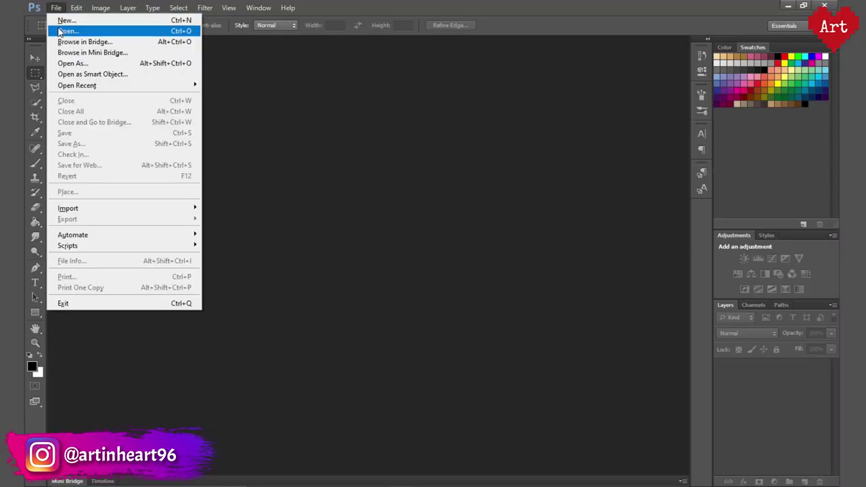
pyautogui.click(61, 30)
pyautogui.doubleClick(365, 116)
pyautogui.hotkey('ctrl', '0')
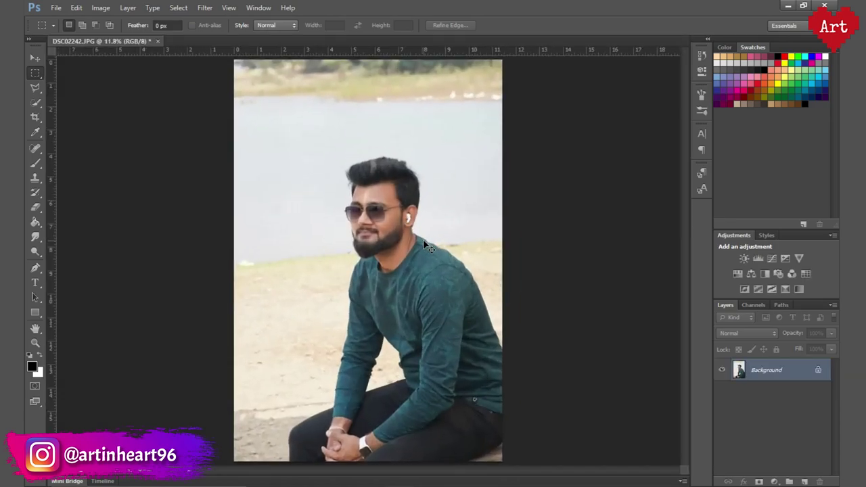
# - Save the photo as a Photoshop PSD named Crop.psd
pyautogui.click(56, 7)
pyautogui.click(68, 143)
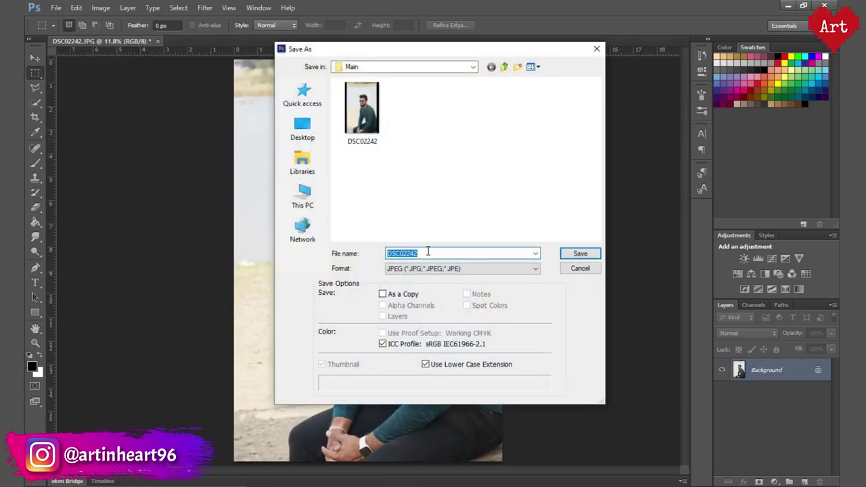
pyautogui.click(433, 269)
pyautogui.click(405, 280)
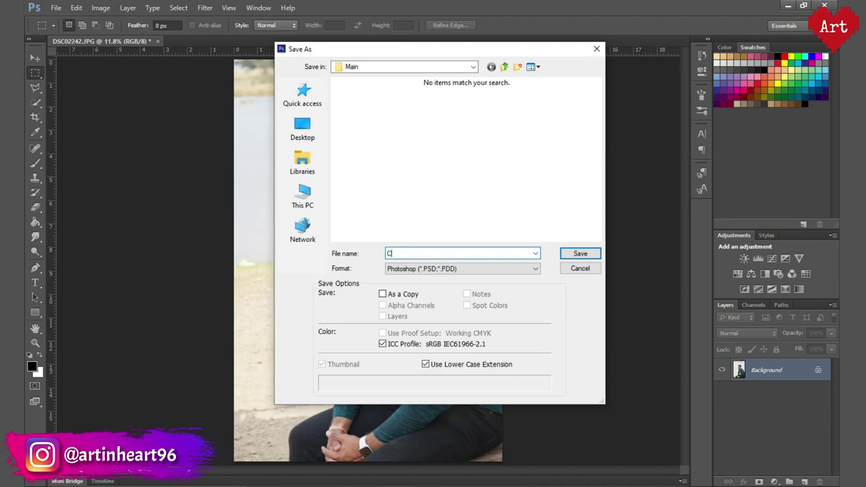
pyautogui.press('Return')
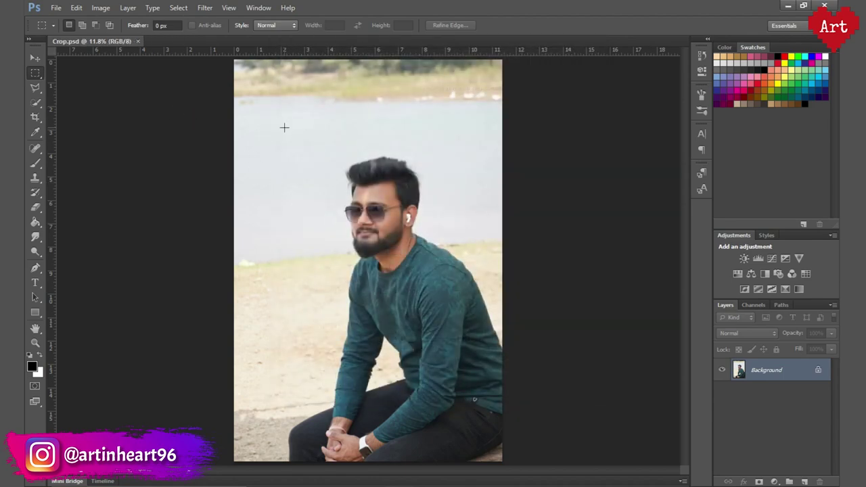
# - Crop the photo to a box around the man's head and torso
pyautogui.moveTo(285, 127); pyautogui.dragTo(472, 325)
pyautogui.moveTo(420, 299); pyautogui.dragTo(435, 302)
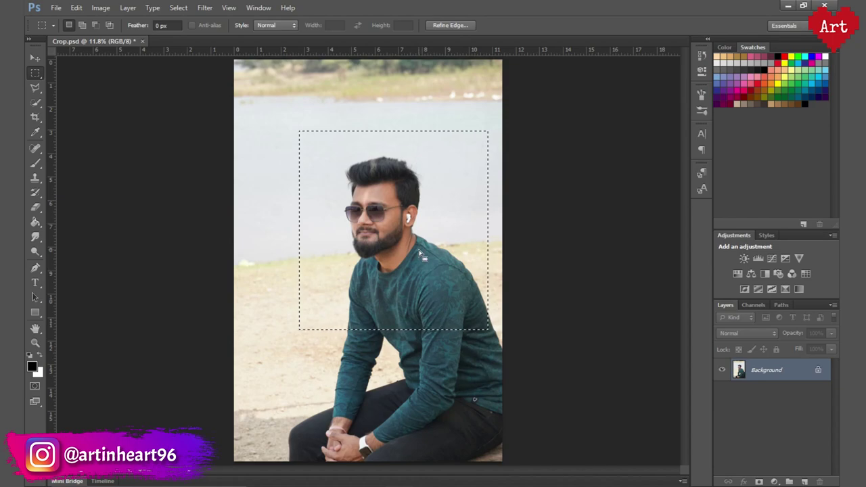
pyautogui.click(41, 119)
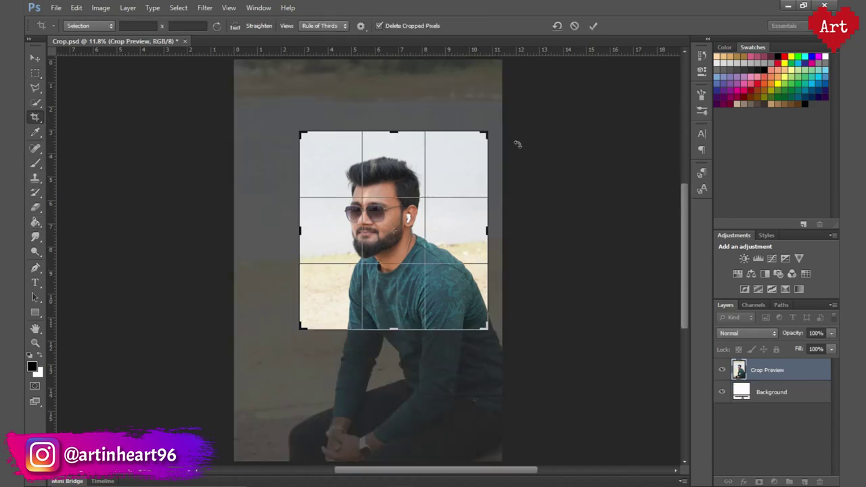
pyautogui.click(594, 25)
pyautogui.hotkey('ctrl', '0')
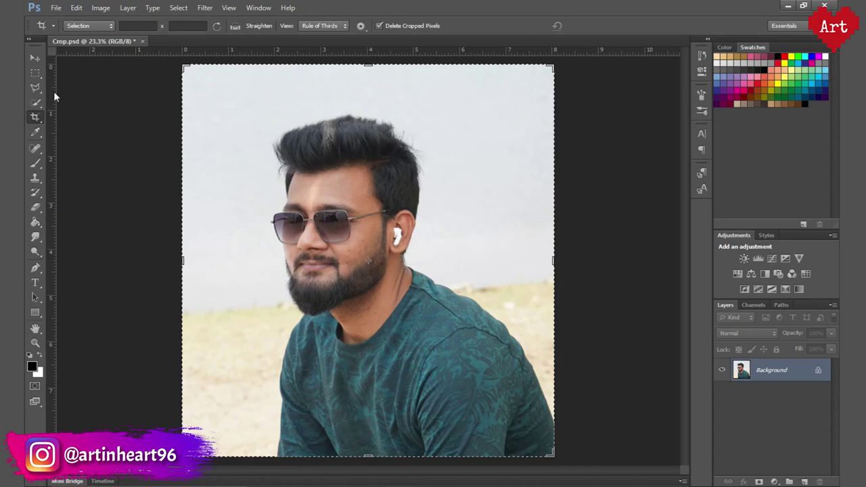
# - Zoom in and trace a polygonal lasso outline up the shirt edge and around the beard
pyautogui.click(36, 88)
pyautogui.scroll(3, 271, 452)
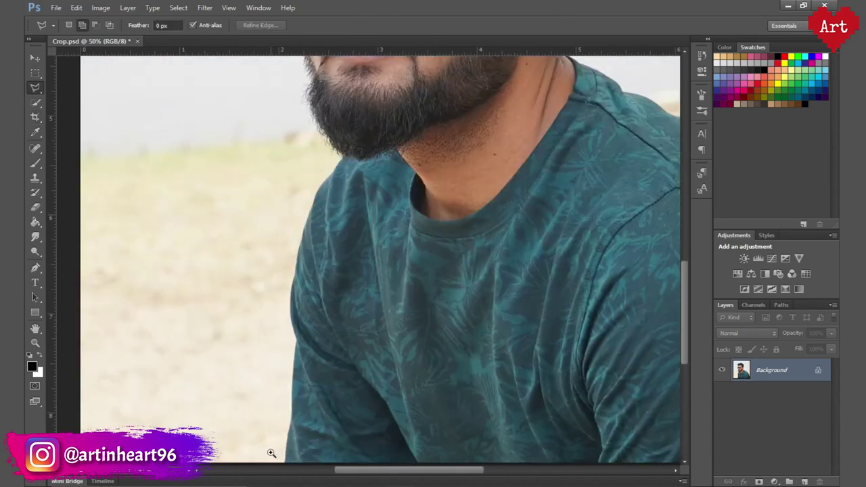
pyautogui.scroll(2, 270, 452)
pyautogui.scroll(1, 271, 452)
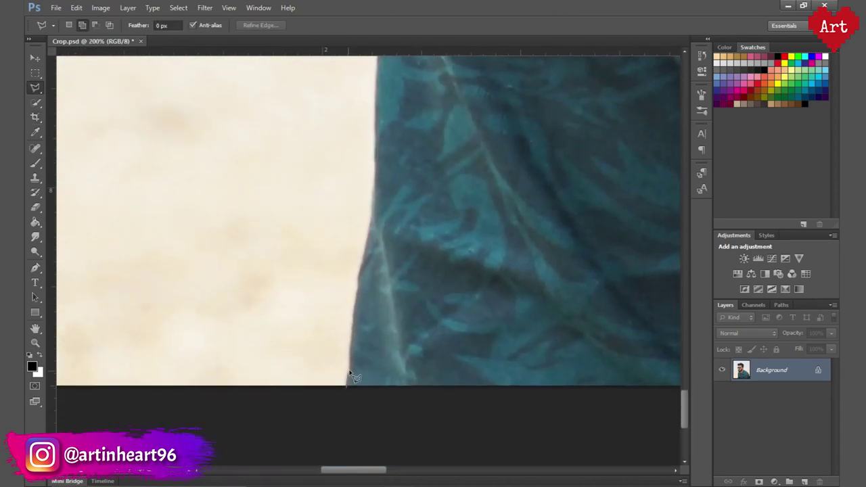
pyautogui.scroll(1, 345, 337)
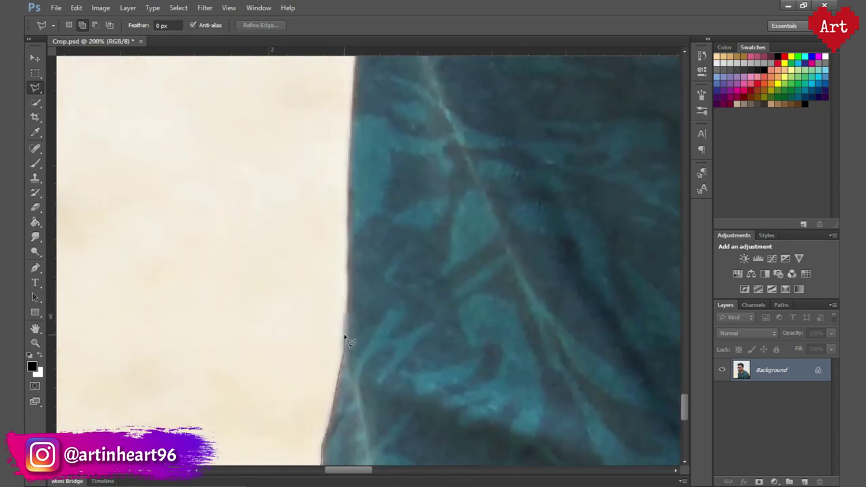
pyautogui.scroll(1, 350, 203)
pyautogui.scroll(1, 331, 324)
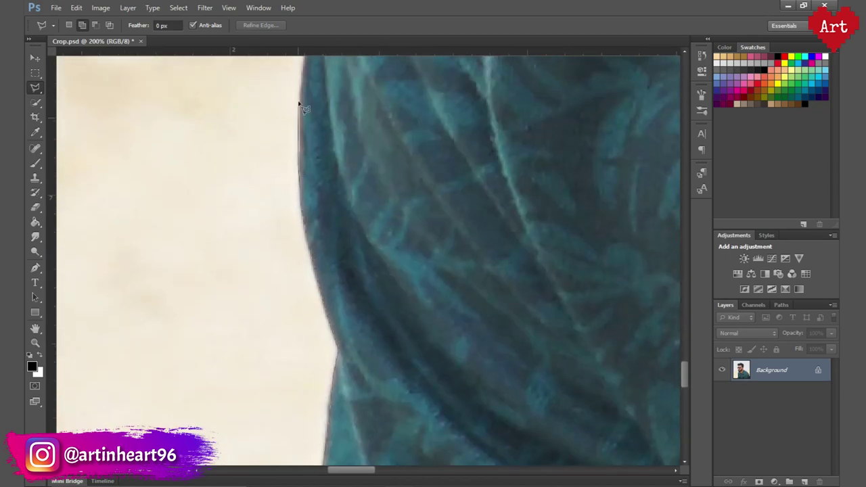
pyautogui.moveTo(298, 104); pyautogui.dragTo(295, 210)
pyautogui.moveTo(307, 128)
pyautogui.mouseDown()
pyautogui.moveTo(313, 194)
pyautogui.moveTo(259, 309)
pyautogui.mouseUp()
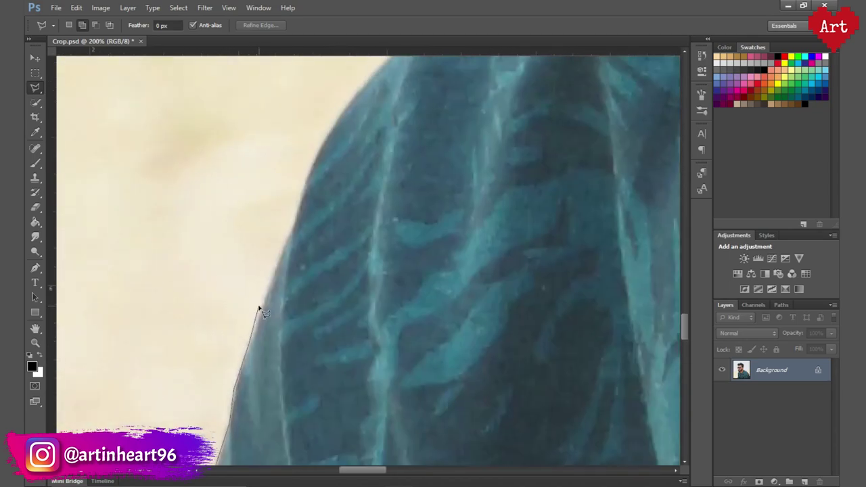
pyautogui.moveTo(308, 177); pyautogui.dragTo(228, 338)
pyautogui.moveTo(320, 227); pyautogui.dragTo(364, 408)
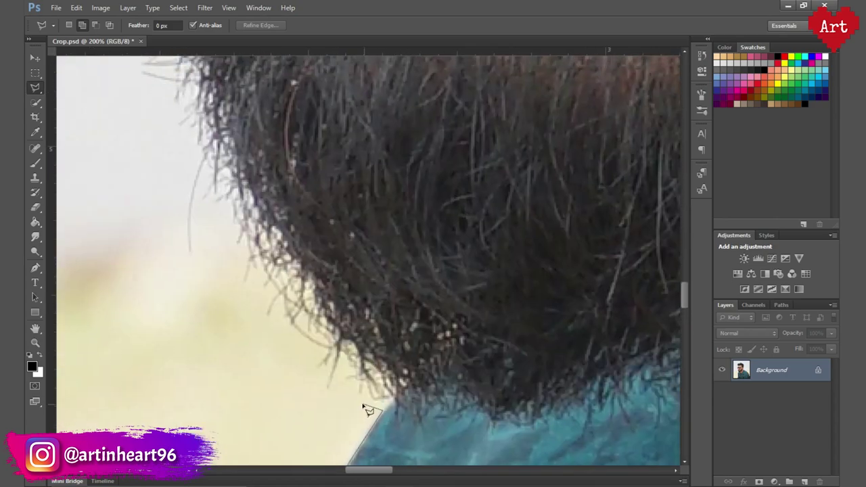
pyautogui.scroll(3, 203, 250)
pyautogui.scroll(3, 226, 271)
pyautogui.scroll(3, 264, 281)
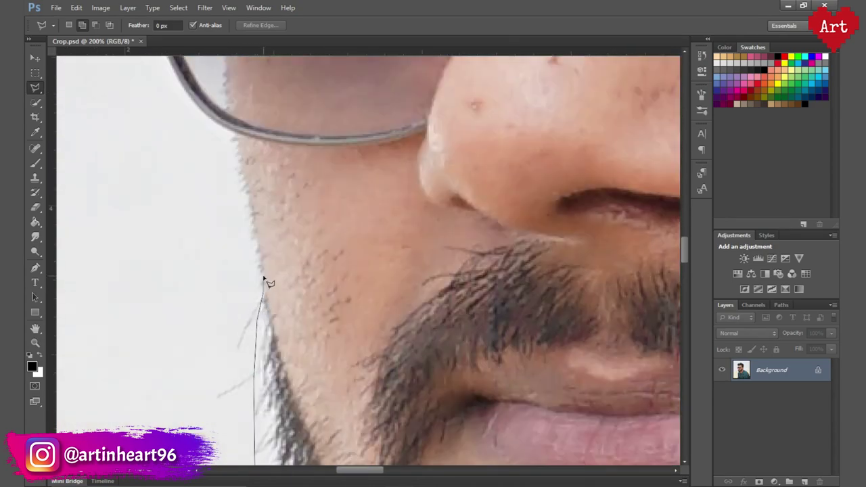
# - Continue the outline around the sunglasses lens rim and along the hairline
pyautogui.moveTo(230, 134); pyautogui.dragTo(275, 335)
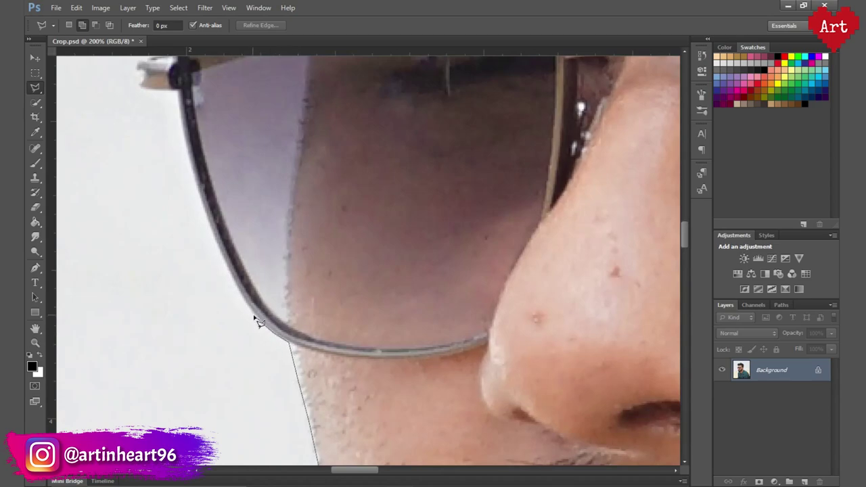
pyautogui.moveTo(184, 142); pyautogui.dragTo(241, 299)
pyautogui.moveTo(228, 233); pyautogui.dragTo(281, 286)
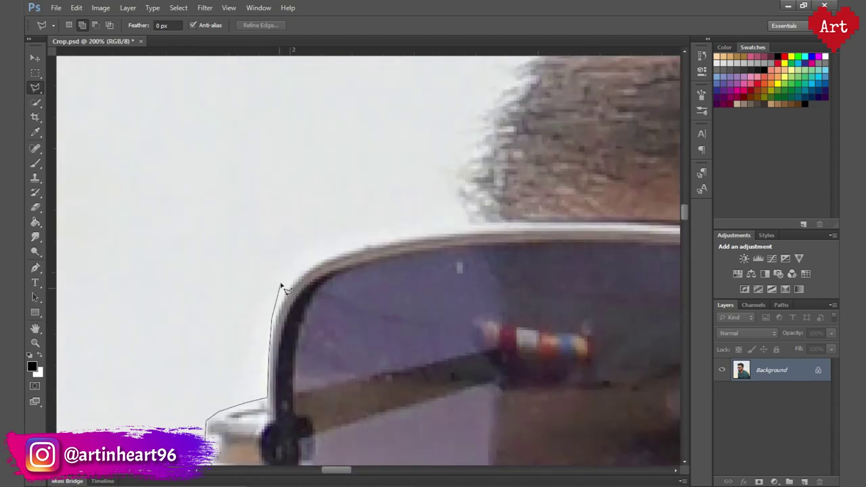
pyautogui.moveTo(411, 237); pyautogui.dragTo(264, 333)
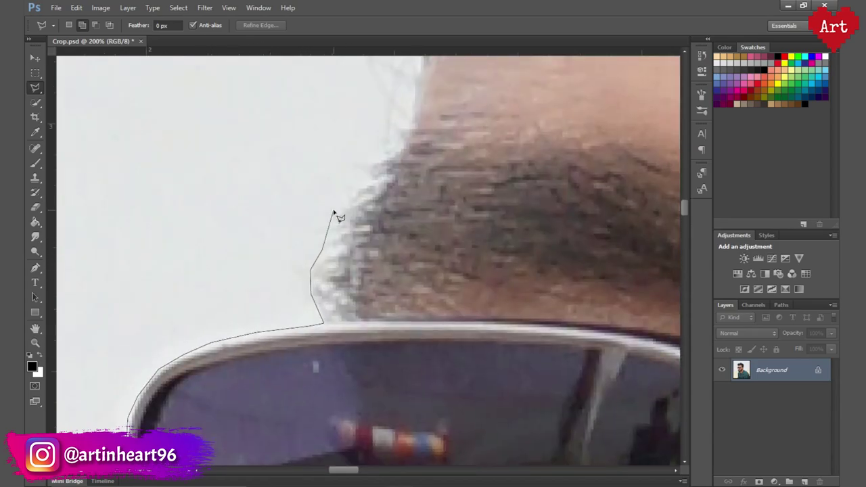
pyautogui.moveTo(334, 214)
pyautogui.mouseDown()
pyautogui.moveTo(277, 251)
pyautogui.moveTo(314, 271)
pyautogui.moveTo(290, 237)
pyautogui.moveTo(263, 331)
pyautogui.moveTo(61, 209)
pyautogui.mouseUp()
pyautogui.hscroll(5, 502, 157)
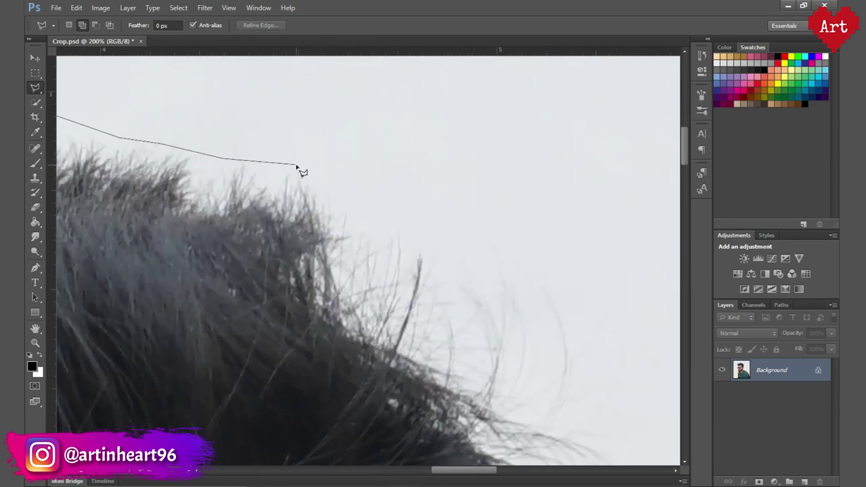
pyautogui.scroll(-5, 296, 169)
pyautogui.scroll(-5, 228, 136)
pyautogui.scroll(-5, 360, 149)
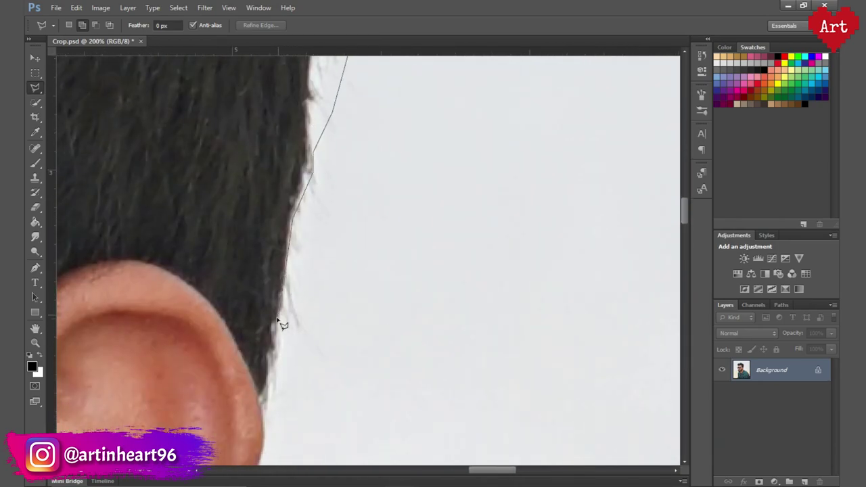
# - Carry the outline around the ear, down the neck and along the shoulder to the image's right edge
pyautogui.moveTo(268, 414)
pyautogui.mouseDown()
pyautogui.moveTo(371, 252)
pyautogui.moveTo(408, 139)
pyautogui.mouseUp()
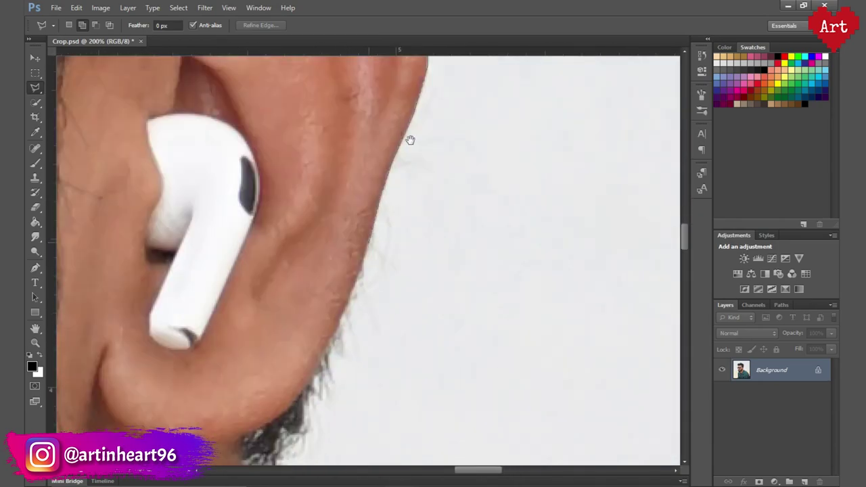
pyautogui.moveTo(338, 322); pyautogui.dragTo(388, 207)
pyautogui.moveTo(347, 332); pyautogui.dragTo(413, 74)
pyautogui.moveTo(420, 304)
pyautogui.mouseDown()
pyautogui.moveTo(176, 237)
pyautogui.moveTo(308, 242)
pyautogui.mouseUp()
pyautogui.moveTo(427, 325); pyautogui.dragTo(150, 173)
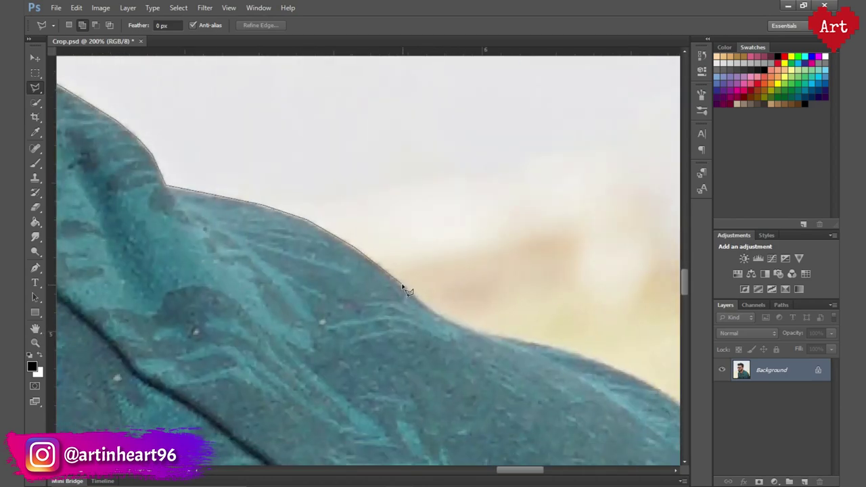
pyautogui.moveTo(581, 353); pyautogui.dragTo(189, 119)
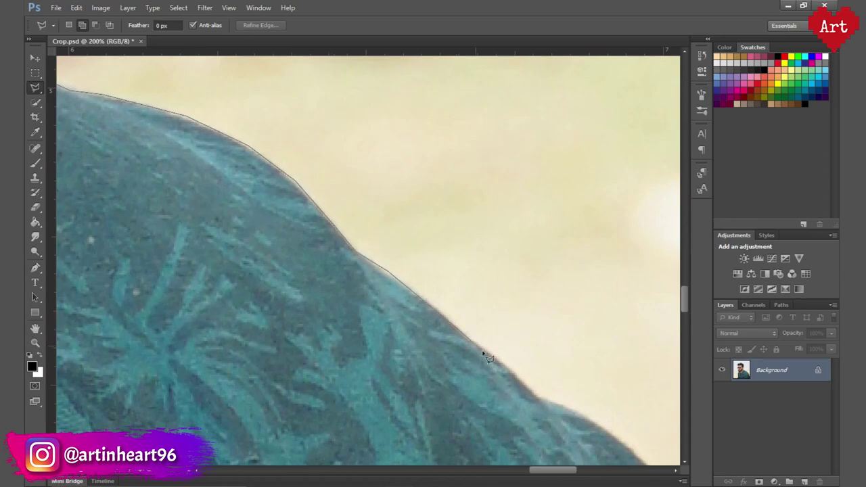
pyautogui.moveTo(484, 355); pyautogui.dragTo(408, 238)
pyautogui.moveTo(532, 339); pyautogui.dragTo(419, 266)
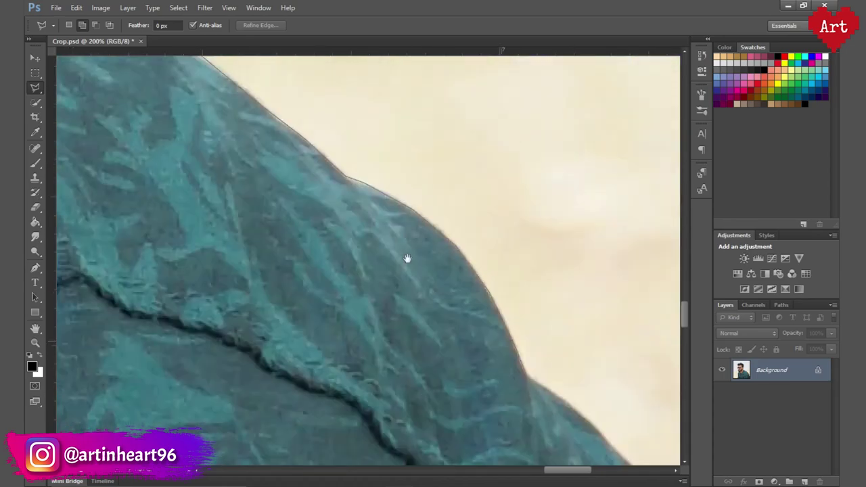
pyautogui.moveTo(466, 395); pyautogui.dragTo(383, 255)
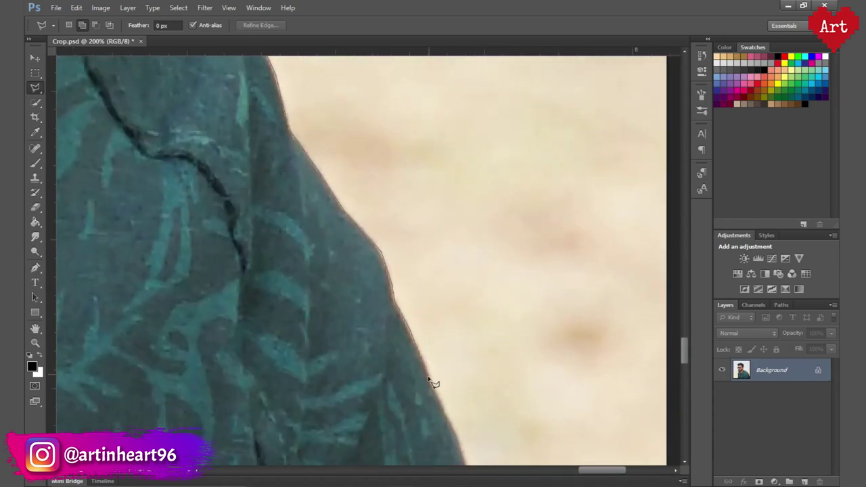
pyautogui.moveTo(434, 384); pyautogui.dragTo(401, 237)
pyautogui.moveTo(467, 309); pyautogui.dragTo(381, 228)
pyautogui.scroll(-5, 428, 358)
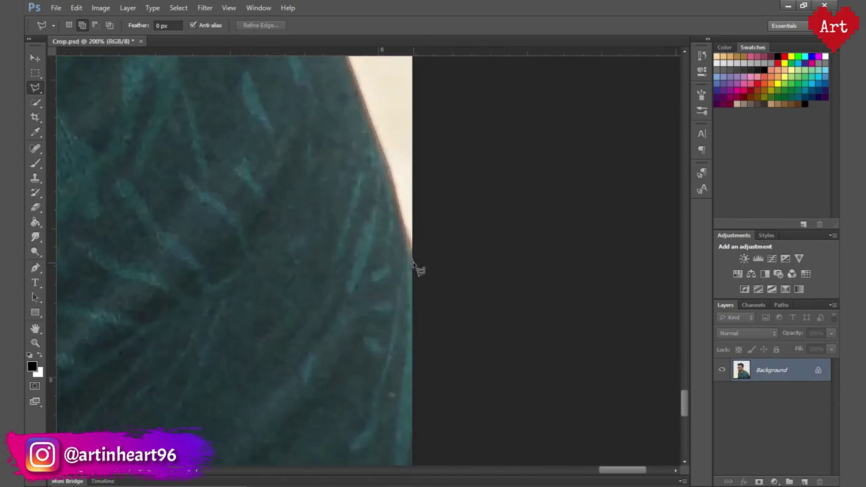
# - Close the outline into a selection and brush out leftover background beside the hair and beard
pyautogui.press('Return')
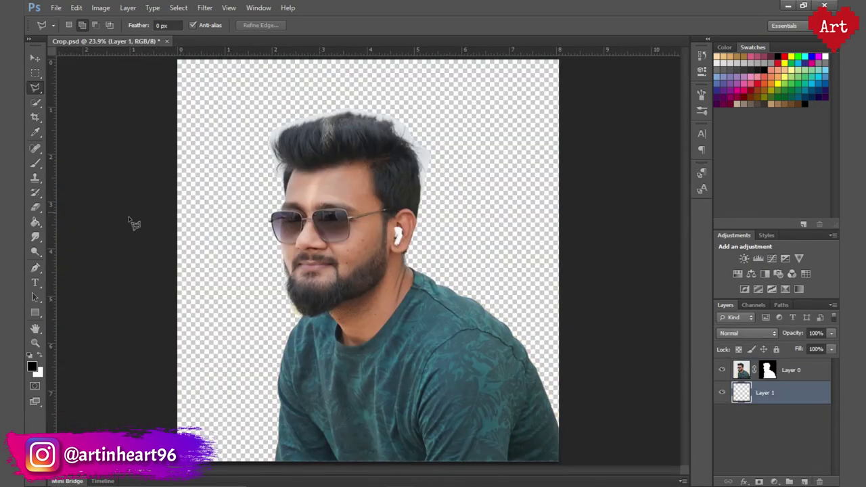
pyautogui.press('b')
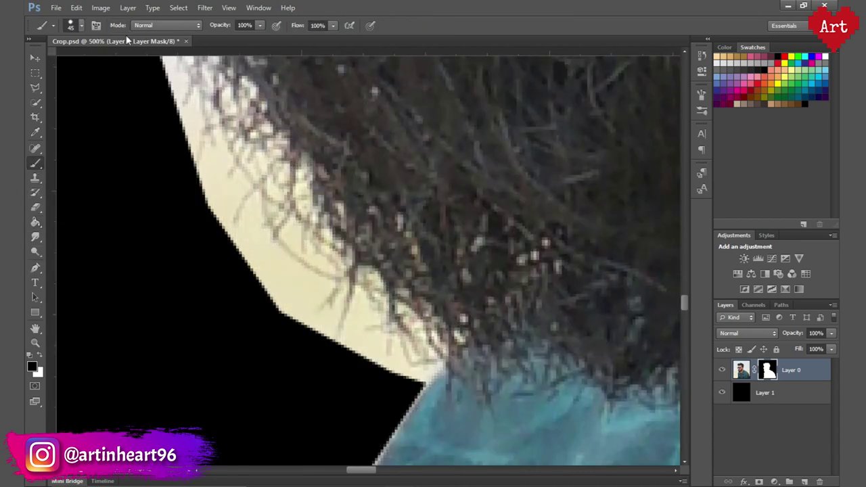
pyautogui.moveTo(372, 291)
pyautogui.mouseDown()
pyautogui.moveTo(406, 359)
pyautogui.moveTo(340, 308)
pyautogui.moveTo(305, 325)
pyautogui.mouseUp()
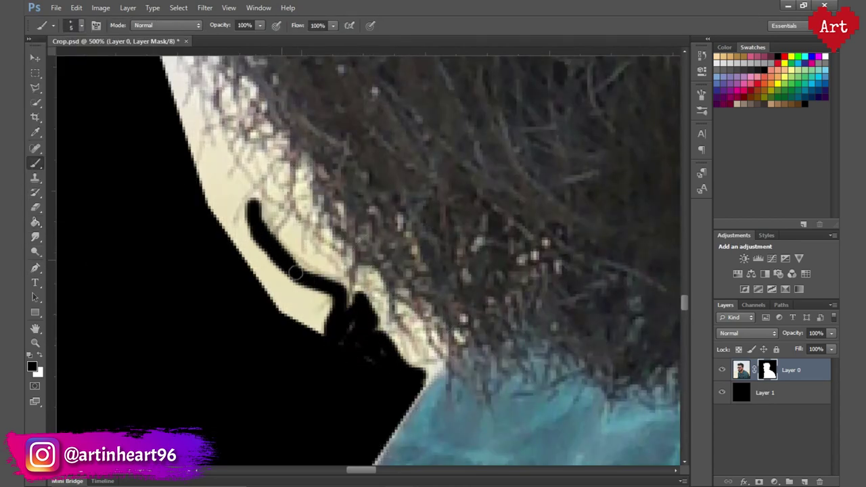
pyautogui.moveTo(281, 196)
pyautogui.mouseDown()
pyautogui.moveTo(339, 360)
pyautogui.moveTo(429, 396)
pyautogui.moveTo(356, 359)
pyautogui.moveTo(298, 381)
pyautogui.mouseUp()
pyautogui.moveTo(325, 193)
pyautogui.mouseDown()
pyautogui.moveTo(336, 450)
pyautogui.moveTo(359, 413)
pyautogui.mouseUp()
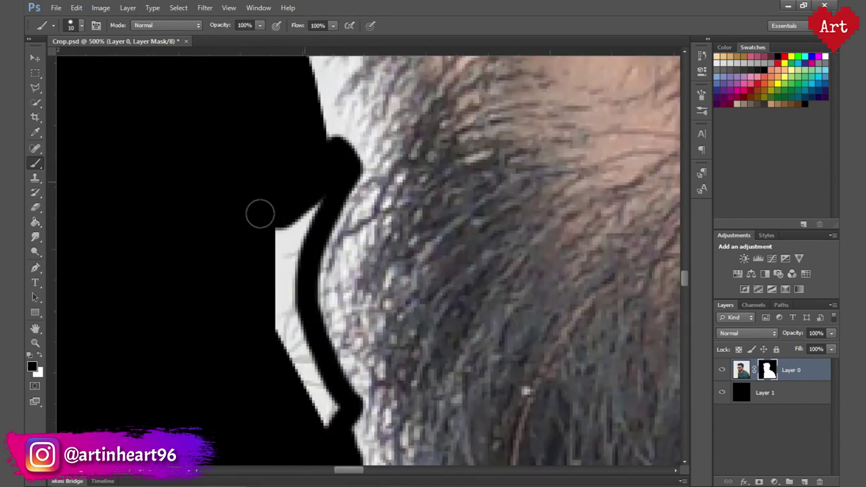
pyautogui.moveTo(259, 213)
pyautogui.mouseDown()
pyautogui.moveTo(346, 449)
pyautogui.moveTo(360, 341)
pyautogui.moveTo(309, 140)
pyautogui.mouseUp()
pyautogui.scroll(-3, 309, 140)
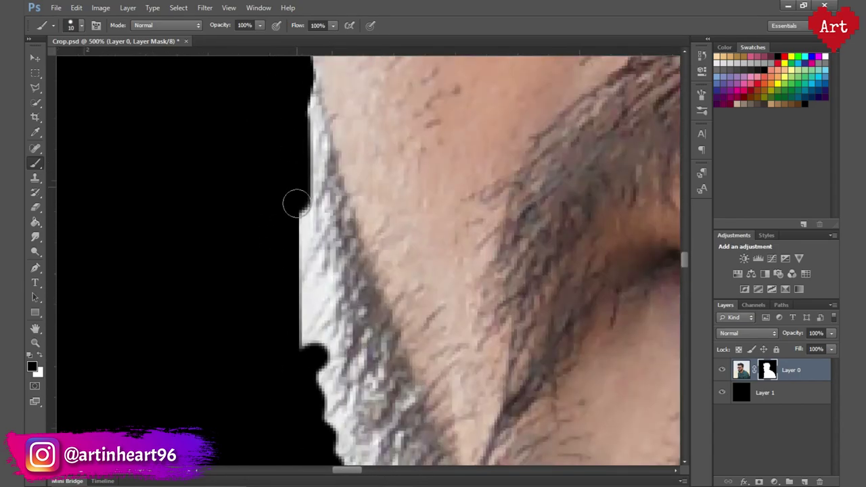
pyautogui.scroll(-3, 223, 253)
pyautogui.scroll(5, 434, 329)
# - Paint out the white fringe along the jaw and neck edges
pyautogui.moveTo(390, 257); pyautogui.dragTo(338, 413)
pyautogui.scroll(-3, 426, 304)
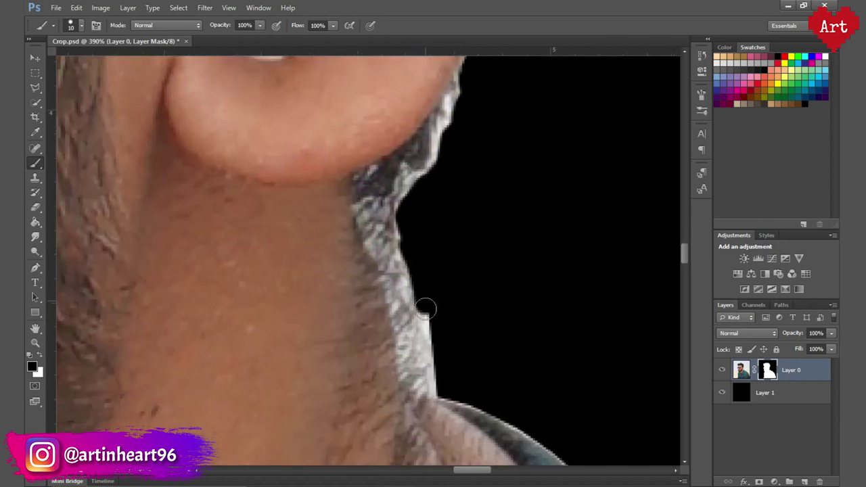
pyautogui.moveTo(426, 304); pyautogui.dragTo(414, 396)
pyautogui.scroll(8, 450, 302)
pyautogui.scroll(3, 446, 264)
pyautogui.scroll(3, 478, 207)
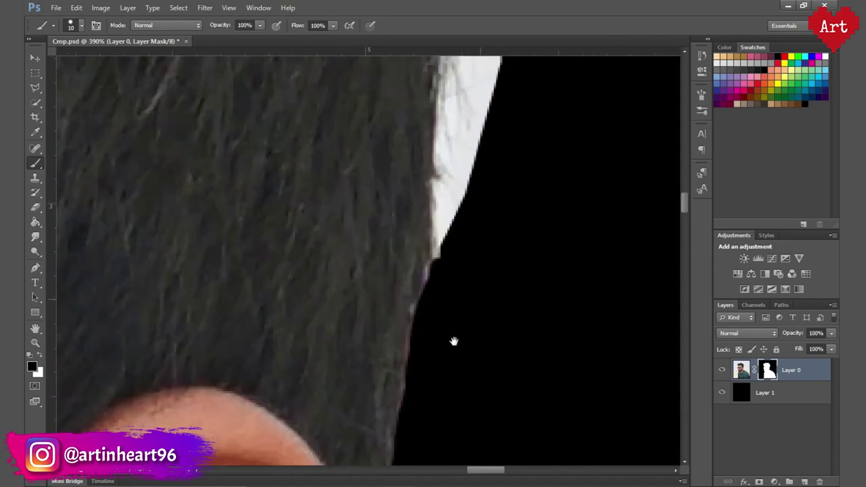
pyautogui.scroll(3, 453, 343)
pyautogui.moveTo(430, 217)
pyautogui.mouseDown()
pyautogui.moveTo(420, 298)
pyautogui.moveTo(433, 245)
pyautogui.mouseUp()
pyautogui.scroll(-2, 434, 245)
pyautogui.scroll(-3, 448, 217)
# - Enlarge the brush and paint out the remaining white fringe around the hair
pyautogui.press(']')
pyautogui.press(']')
pyautogui.press(']')
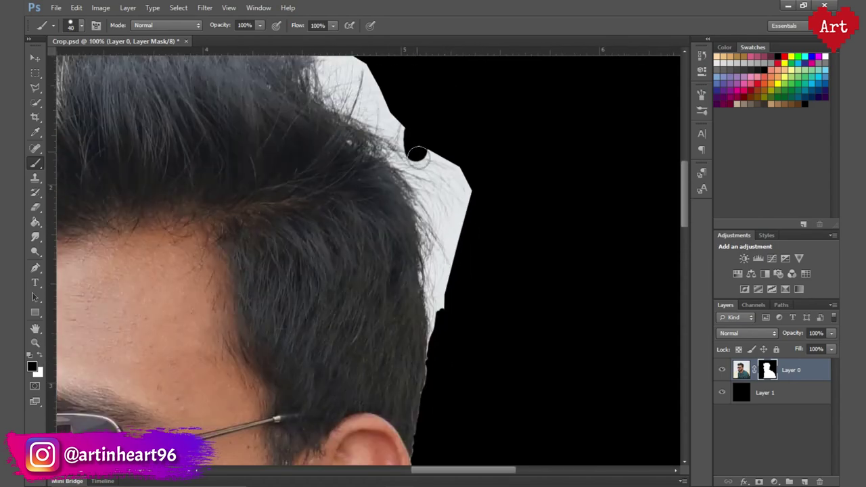
pyautogui.moveTo(416, 145)
pyautogui.mouseDown()
pyautogui.moveTo(466, 246)
pyautogui.moveTo(383, 135)
pyautogui.moveTo(203, 108)
pyautogui.mouseUp()
pyautogui.scroll(2, 466, 246)
pyautogui.click(490, 221)
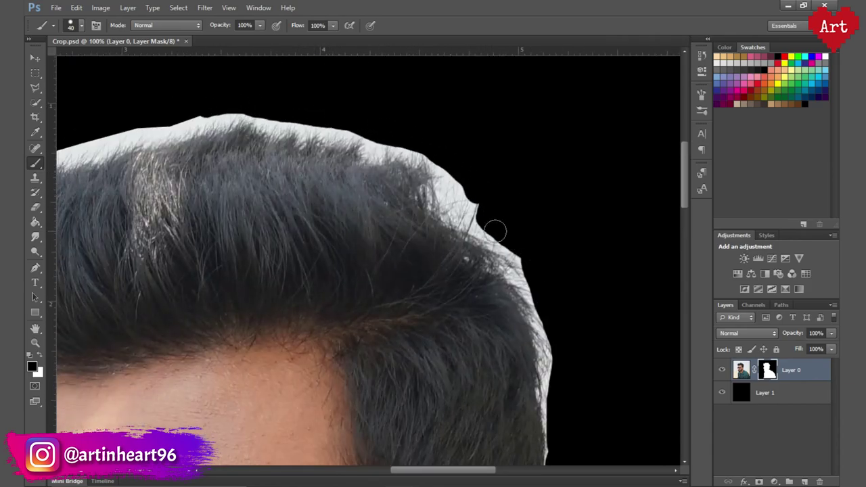
pyautogui.hscroll(-5, 194, 392)
pyautogui.scroll(3, 253, 275)
pyautogui.scroll(3, 254, 275)
pyautogui.scroll(3, 248, 262)
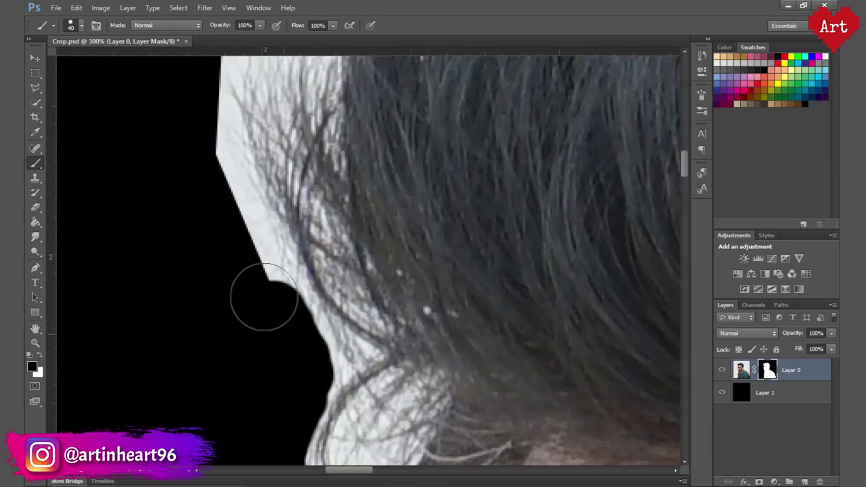
pyautogui.scroll(3, 261, 296)
pyautogui.scroll(-3, 207, 226)
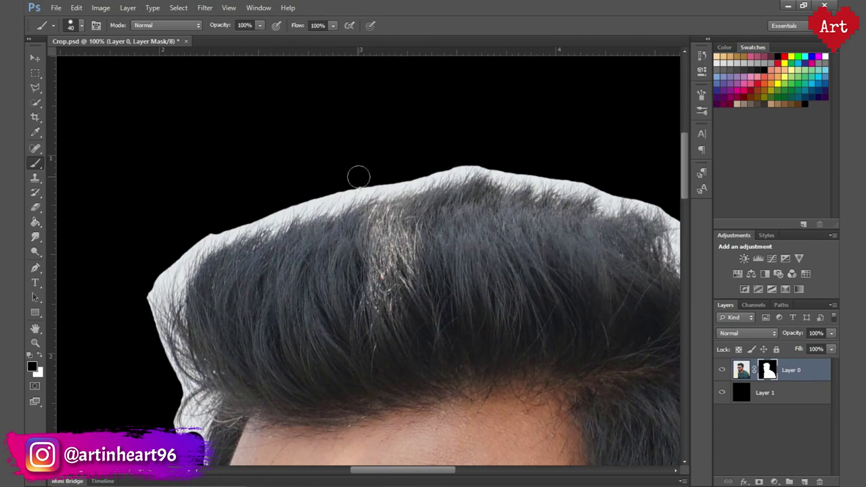
pyautogui.hscroll(-2, 359, 178)
pyautogui.scroll(-3, 474, 233)
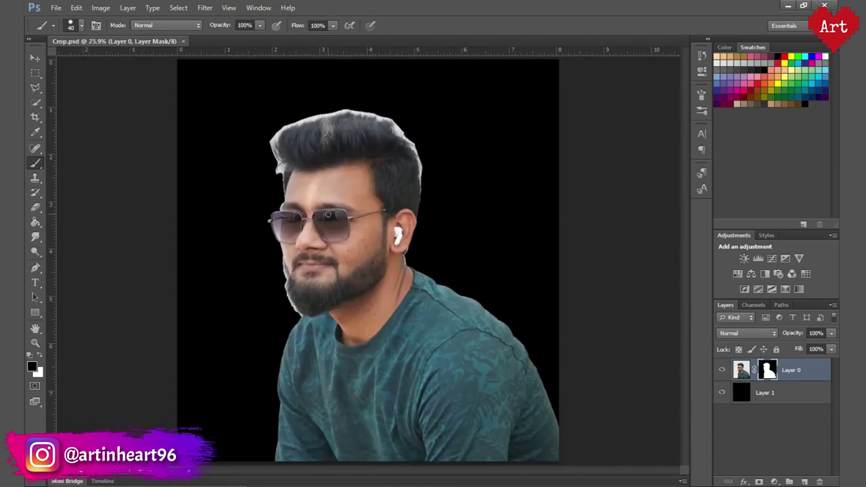
# - Add a Selective Color adjustment with Reds cyan at -20, then adjust Yellows and Greens
pyautogui.click(775, 481)
pyautogui.click(755, 472)
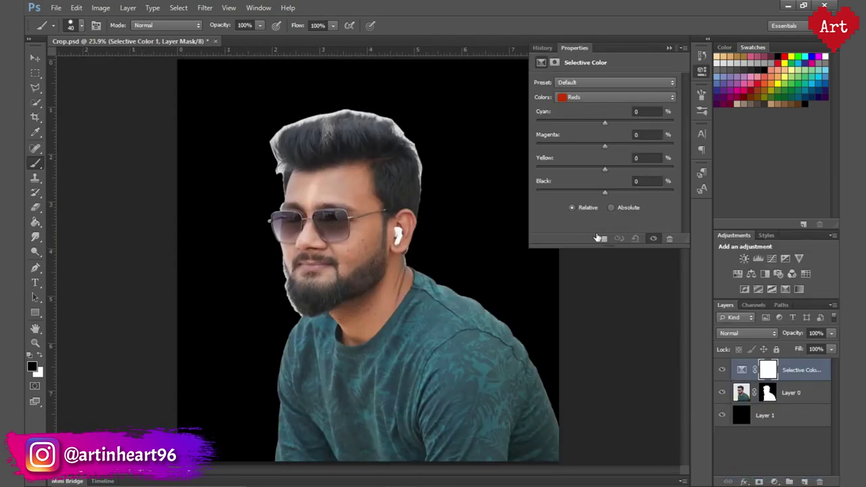
pyautogui.moveTo(605, 124); pyautogui.dragTo(591, 125)
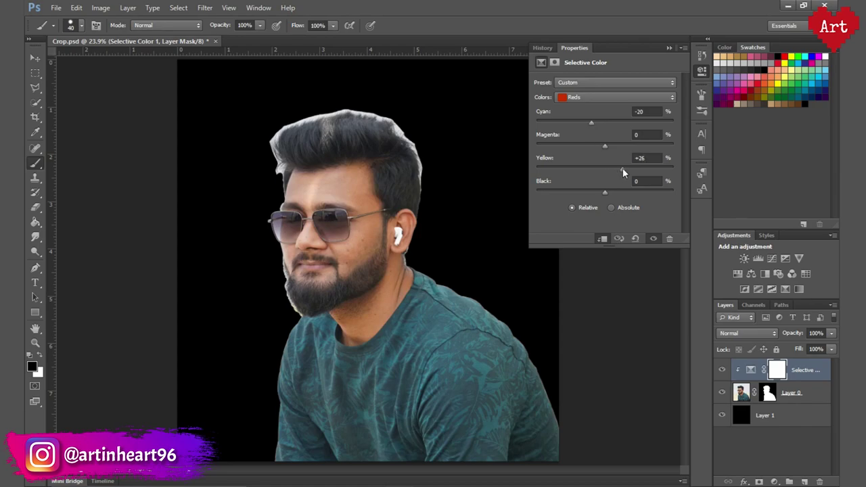
pyautogui.click(616, 97)
pyautogui.click(583, 106)
pyautogui.click(616, 97)
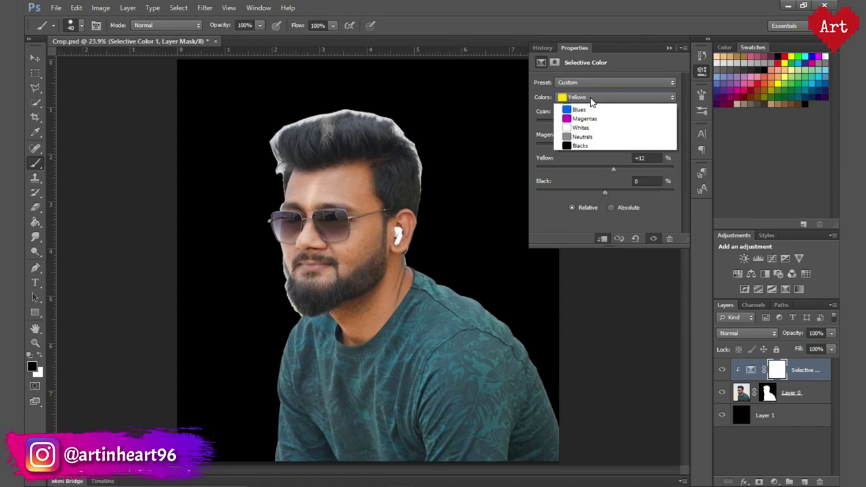
pyautogui.click(589, 106)
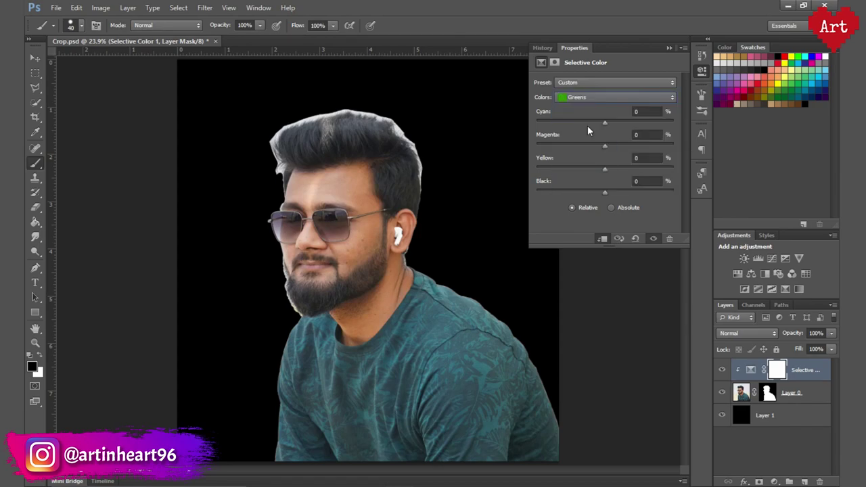
# - Add a Brightness/Contrast adjustment layer above the Selective Color layer
pyautogui.click(699, 74)
pyautogui.click(774, 481)
pyautogui.click(762, 278)
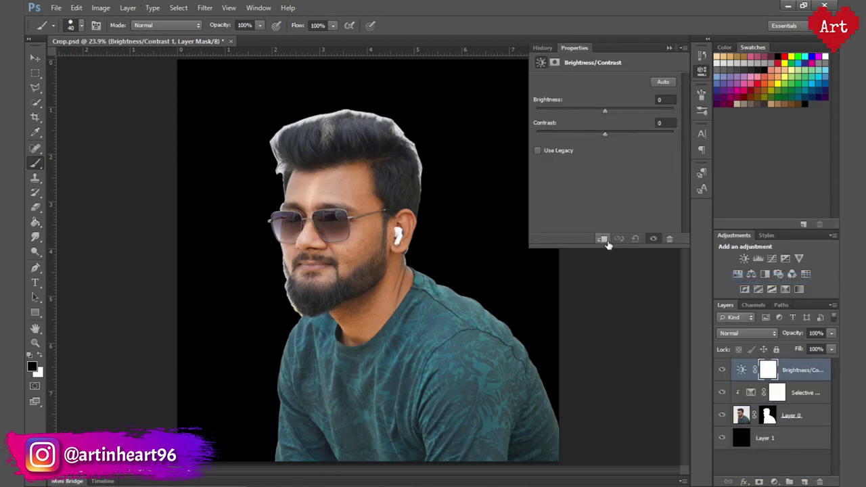
# - Raise brightness slightly and add a Vibrance layer with Vibrance 4 and Saturation 4
pyautogui.moveTo(605, 110); pyautogui.dragTo(612, 110)
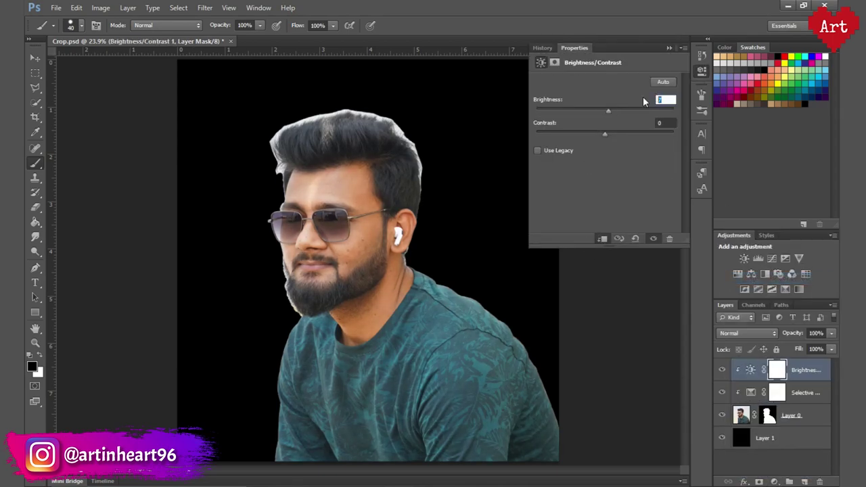
pyautogui.click(702, 70)
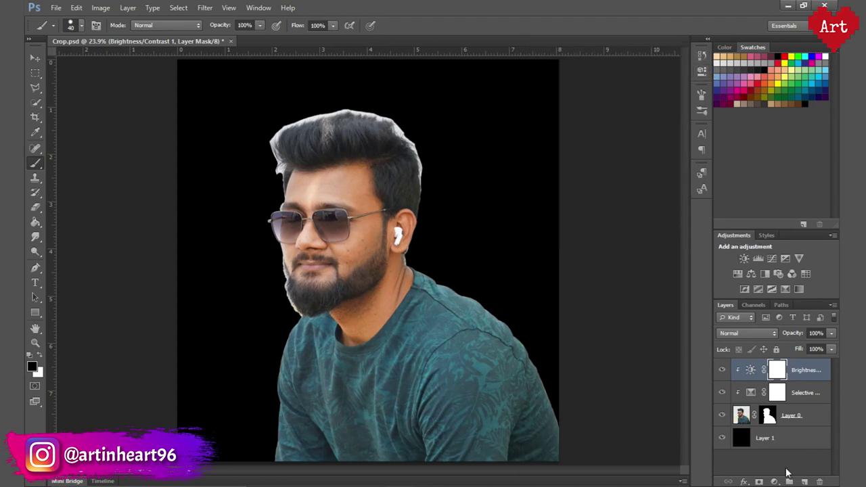
pyautogui.click(774, 482)
pyautogui.click(760, 330)
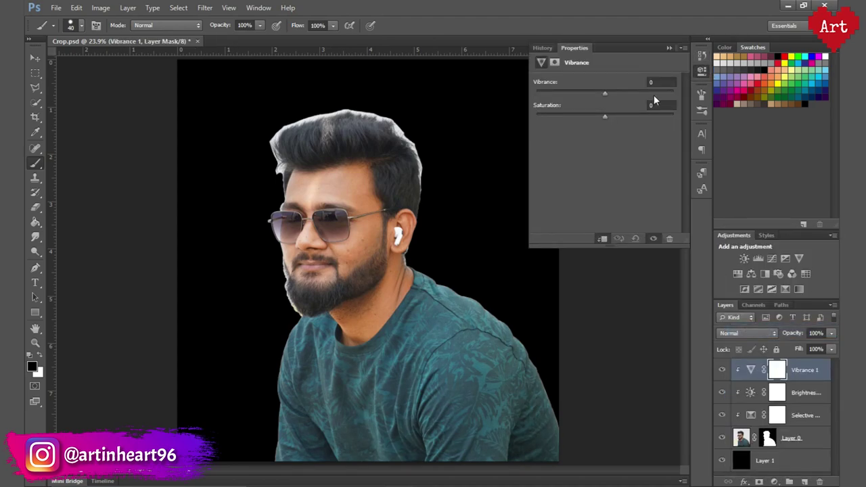
pyautogui.click(702, 70)
pyautogui.scroll(1, 400, 334)
pyautogui.scroll(2, 399, 333)
pyautogui.scroll(-1, 399, 334)
pyautogui.scroll(-1, 406, 318)
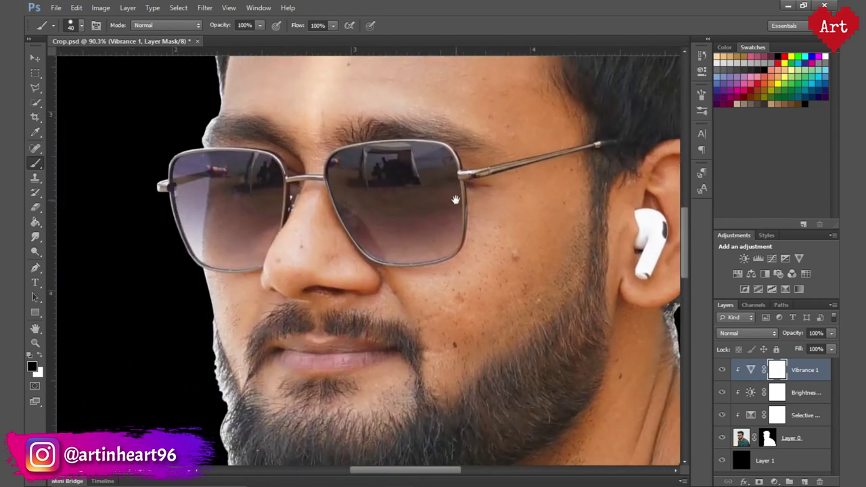
pyautogui.scroll(-1, 452, 247)
pyautogui.scroll(-2, 444, 238)
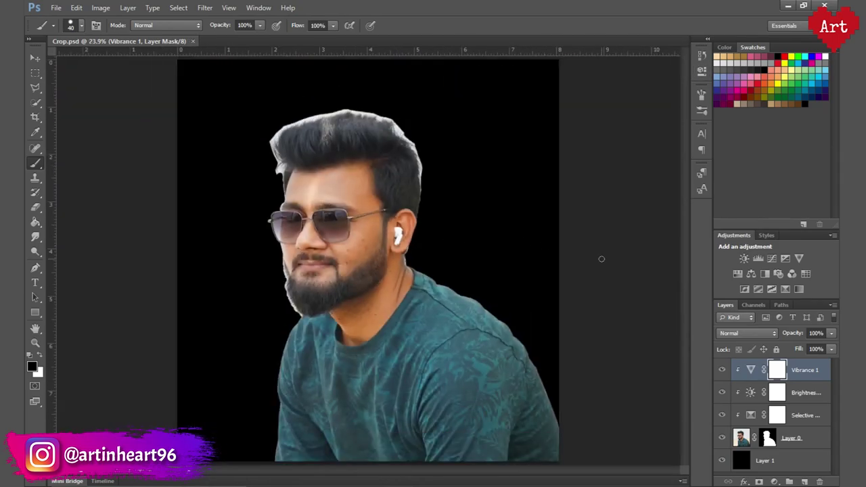
# - Create a new white 8×12-inch document
pyautogui.click(56, 8)
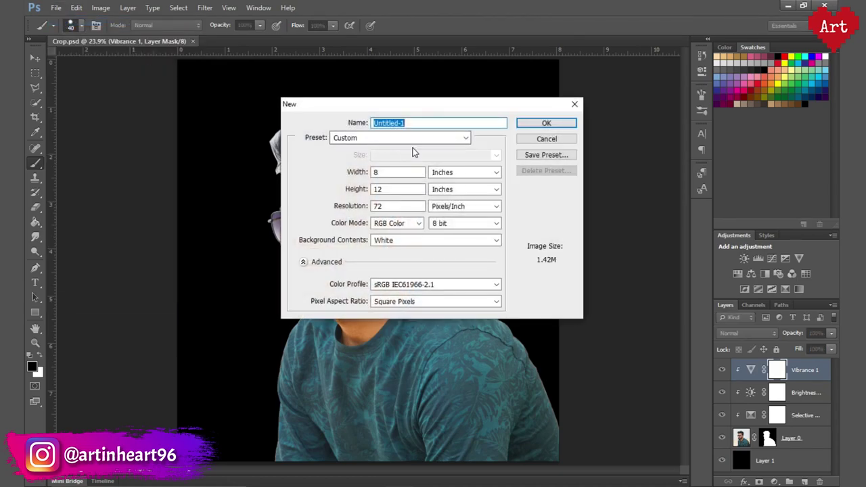
pyautogui.click(379, 138)
pyautogui.click(378, 159)
pyautogui.click(546, 122)
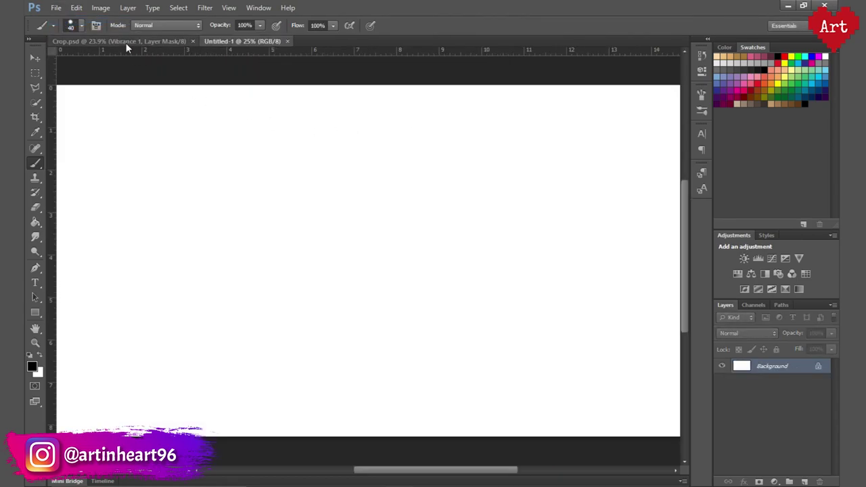
# - Duplicate the portrait and its three adjustment layers into Untitled-1 and start grouping them
pyautogui.click(126, 41)
pyautogui.keyDown('shift'); pyautogui.click(812, 440); pyautogui.keyUp('shift')
pyautogui.rightClick(812, 440)
pyautogui.click(764, 85)
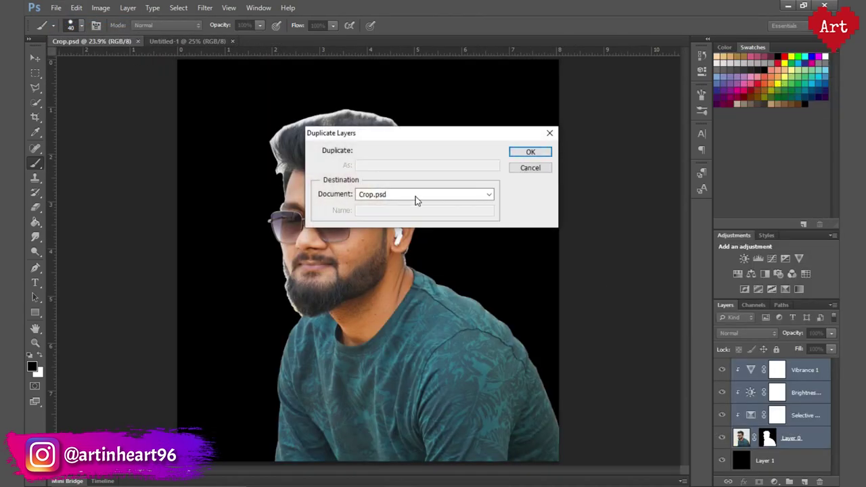
pyautogui.click(406, 194)
pyautogui.click(382, 215)
pyautogui.click(531, 152)
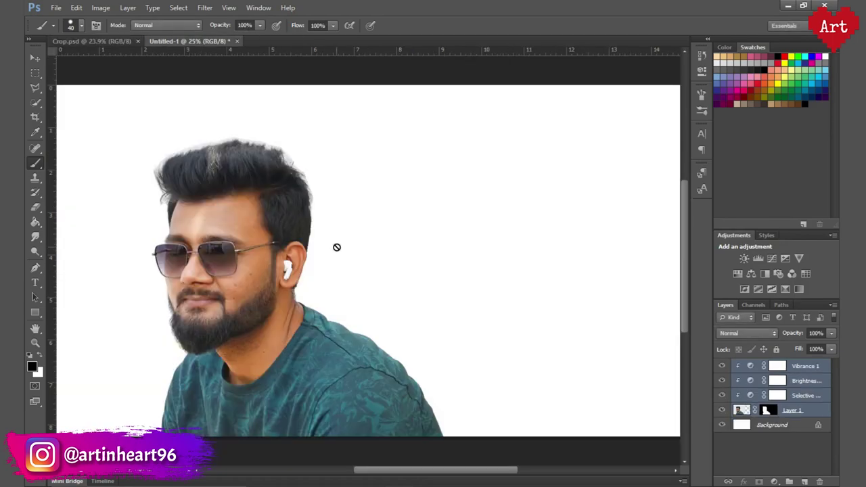
pyautogui.click(833, 305)
pyautogui.click(751, 91)
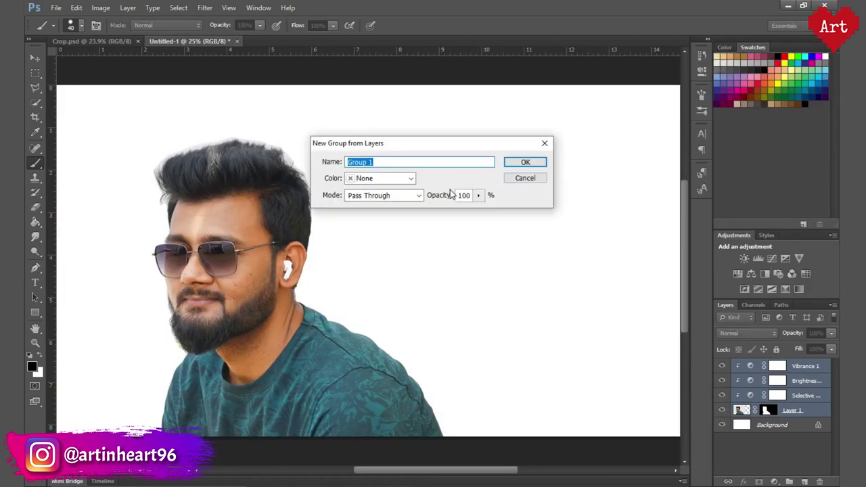
pyautogui.write('Org')
# - Name the group Org and scale it to about 83%
pyautogui.press('Return')
pyautogui.hotkey('ctrl', 't')
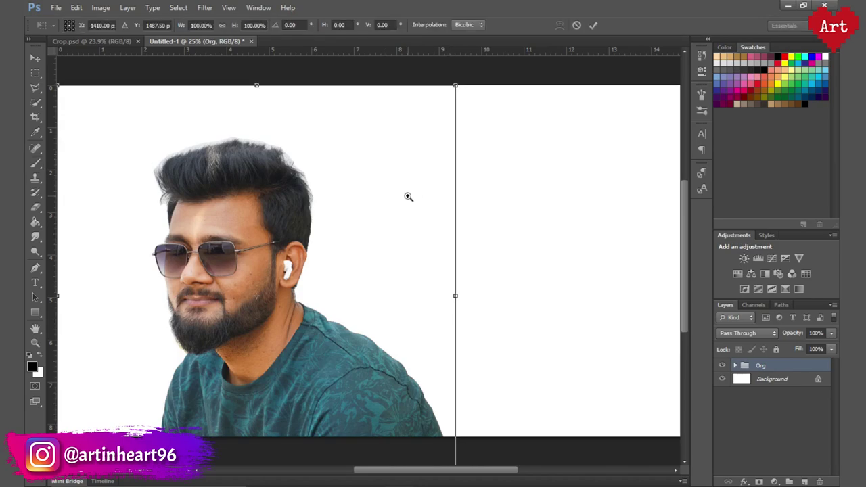
pyautogui.hotkey('ctrl', '-')
pyautogui.moveTo(171, 418); pyautogui.dragTo(204, 377)
pyautogui.moveTo(369, 343); pyautogui.dragTo(402, 343)
pyautogui.hotkey('ctrl', '+')
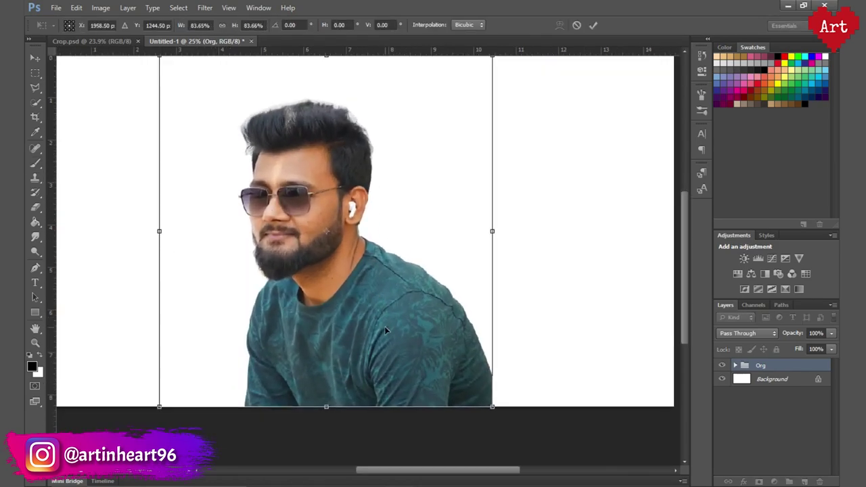
pyautogui.moveTo(158, 406); pyautogui.dragTo(162, 403)
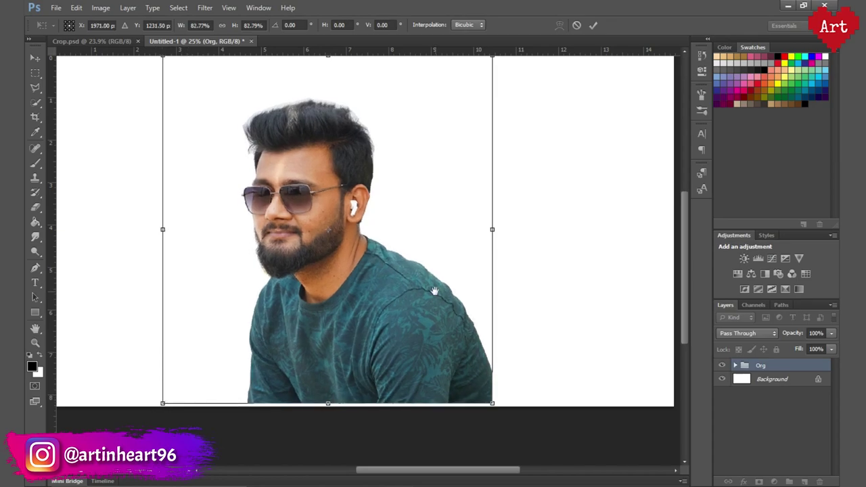
pyautogui.hotkey('ctrl', '-')
pyautogui.press('Return')
# - Centre the Org group horizontally on the page with the Move tool
pyautogui.press('b')
pyautogui.hotkey('ctrl', '0')
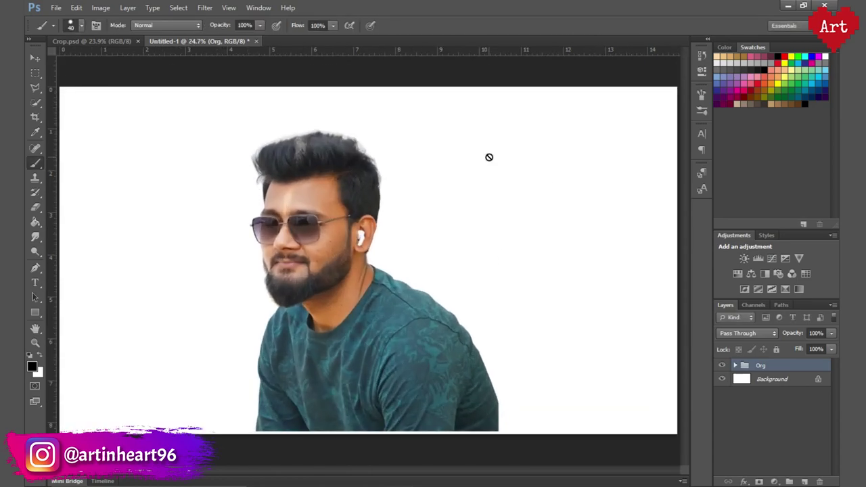
pyautogui.press('v')
pyautogui.click(308, 25)
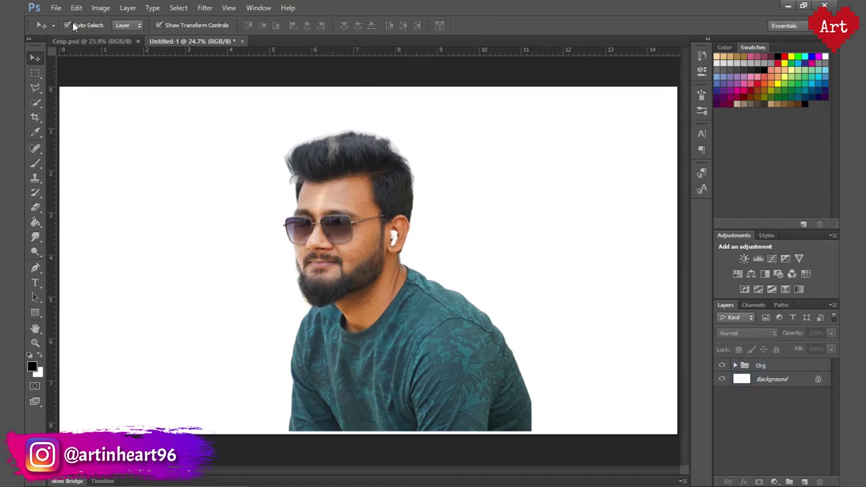
# - Save the document as MainDP.psd
pyautogui.click(56, 8)
pyautogui.click(88, 135)
pyautogui.write('MainDP')
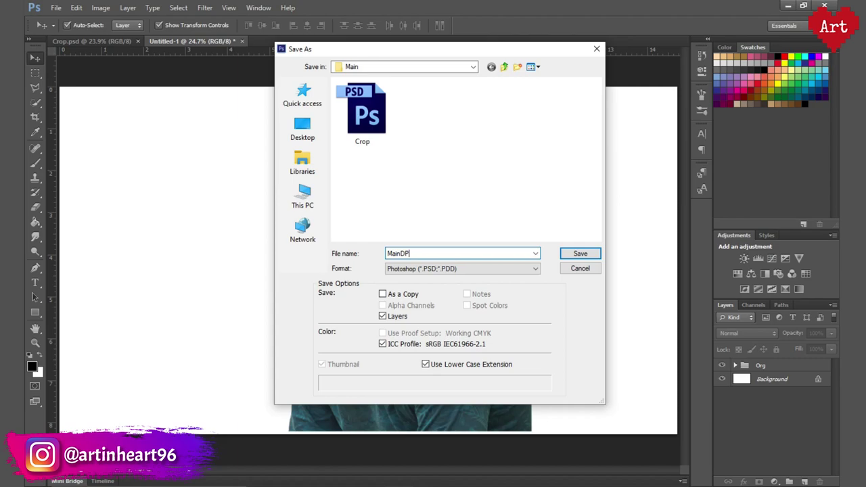
pyautogui.press('Return')
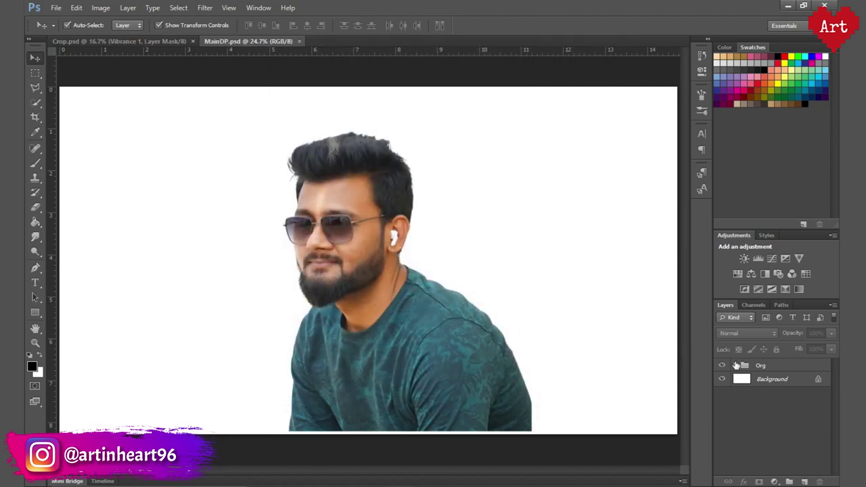
# - Duplicate the Org group as Org copy and merge the copy into one layer
pyautogui.rightClick(745, 365)
pyautogui.click(752, 92)
pyautogui.press('Return')
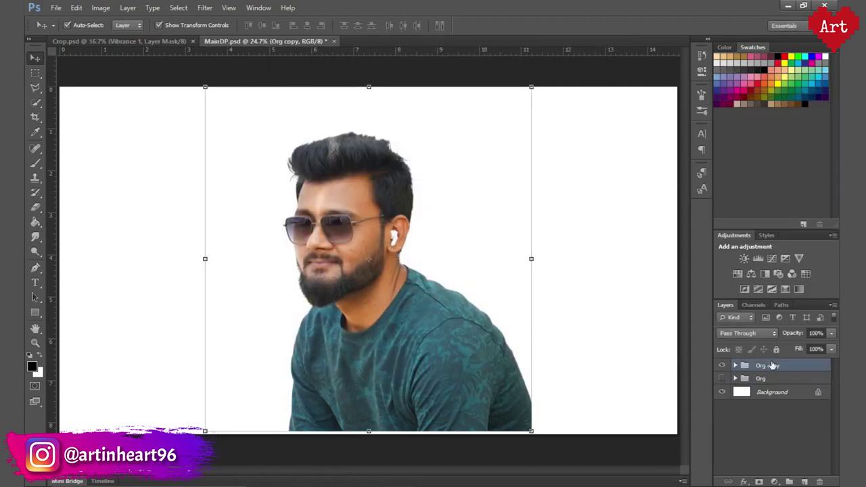
pyautogui.rightClick(772, 366)
pyautogui.click(766, 249)
pyautogui.scroll(3, 377, 237)
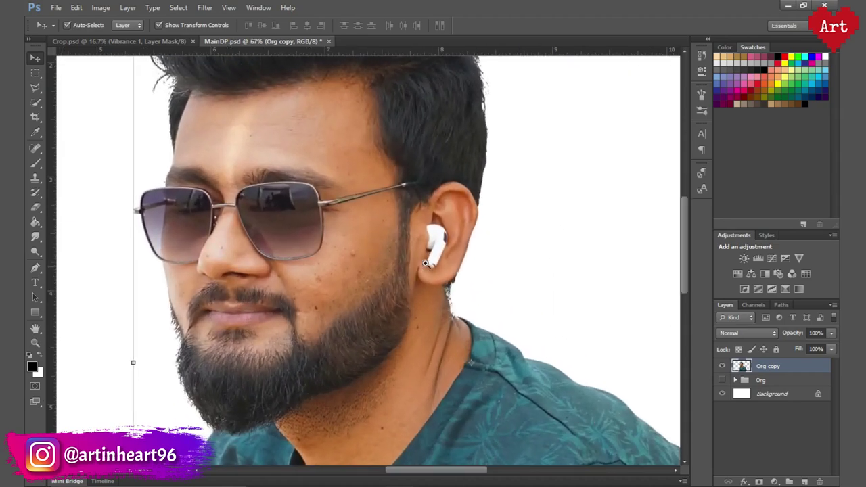
# - Sharpen the Org copy layer with Unsharp Mask at amount 100% and radius 4 pixels
pyautogui.moveTo(332, 251); pyautogui.dragTo(241, 271)
pyautogui.click(204, 8)
pyautogui.moveTo(216, 176)
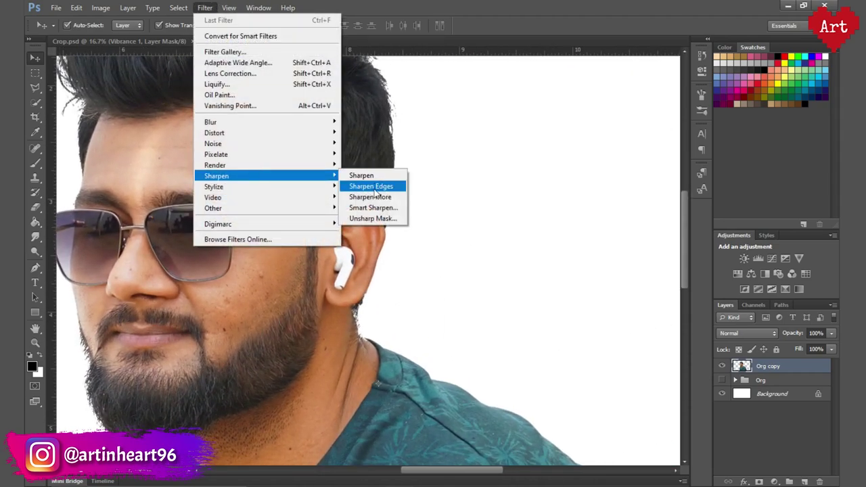
pyautogui.click(371, 217)
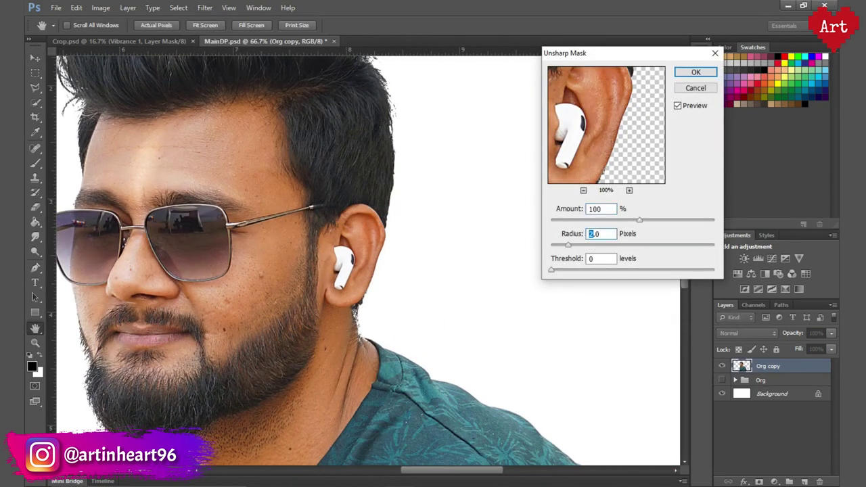
pyautogui.write('4')
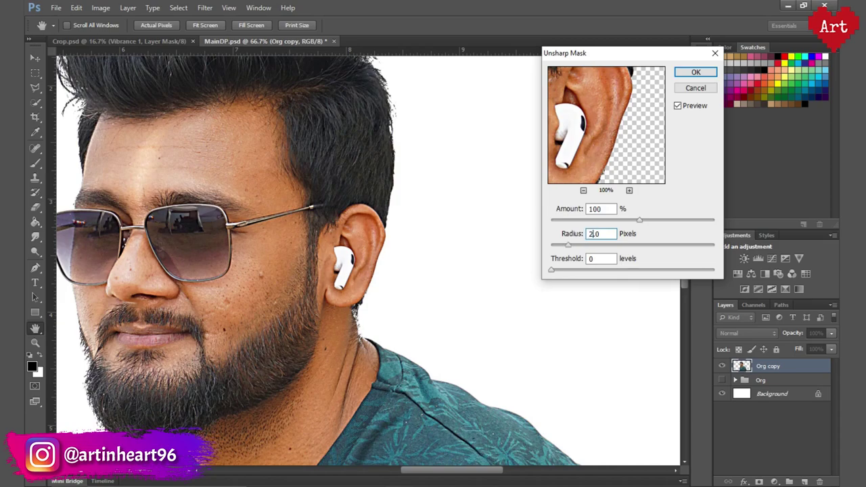
pyautogui.click(589, 207)
pyautogui.write('150')
pyautogui.press('Return')
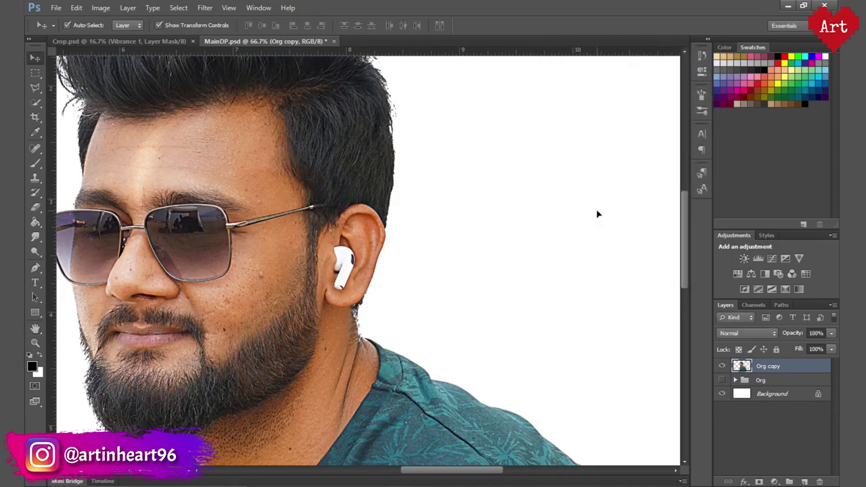
pyautogui.hotkey('ctrl', '+')
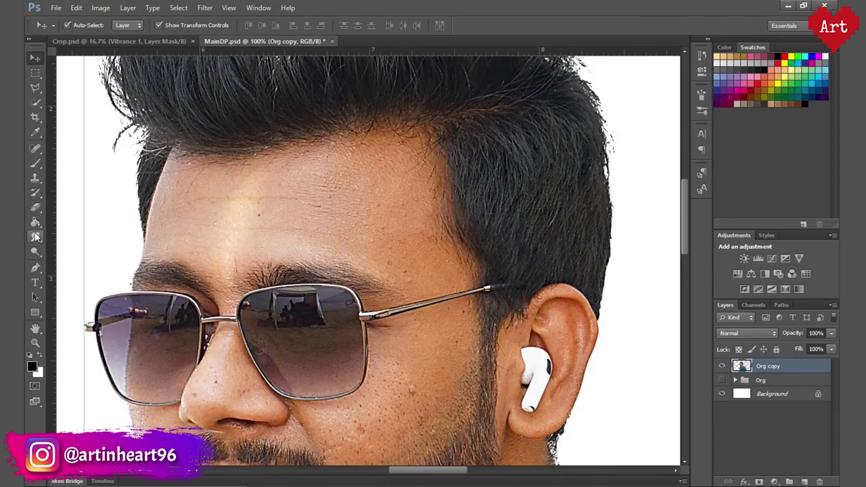
# - Smudge the forehead wrinkles smooth with the Smudge tool at 20% strength
pyautogui.click(36, 237)
pyautogui.scroll(1, 204, 198)
pyautogui.scroll(-1, 203, 197)
pyautogui.scroll(1, 186, 207)
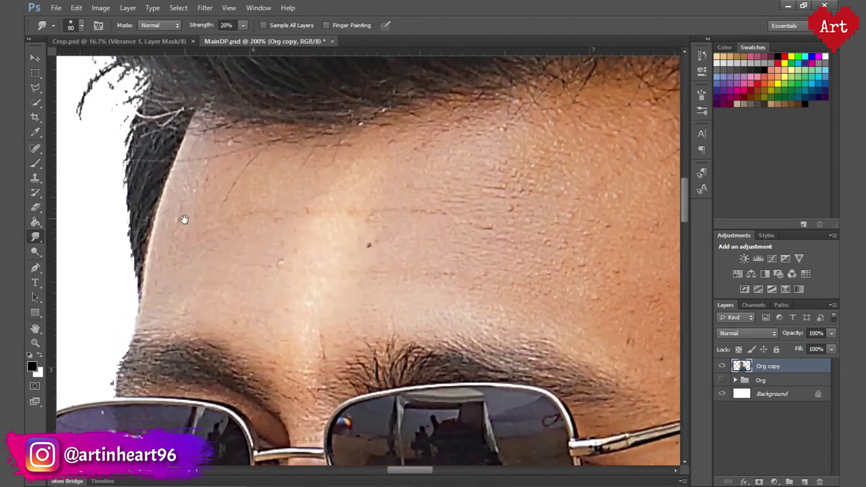
pyautogui.moveTo(183, 219)
pyautogui.mouseDown()
pyautogui.moveTo(210, 244)
pyautogui.moveTo(237, 169)
pyautogui.mouseUp()
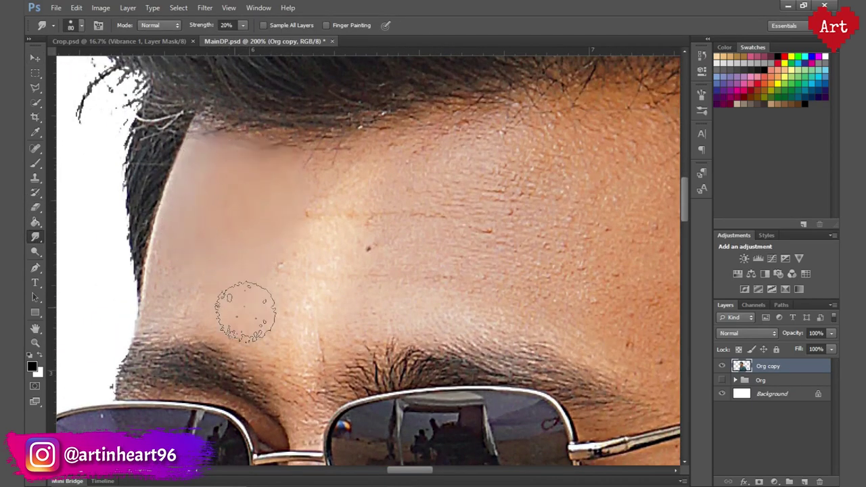
pyautogui.hscroll(3, 281, 203)
pyautogui.press(']')
pyautogui.press(']')
pyautogui.moveTo(318, 119)
pyautogui.mouseDown()
pyautogui.moveTo(430, 265)
pyautogui.moveTo(174, 248)
pyautogui.moveTo(496, 165)
pyautogui.mouseUp()
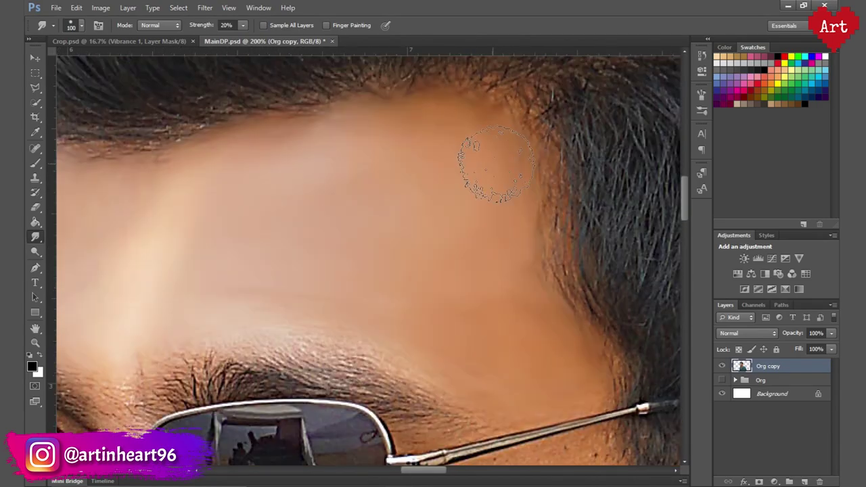
pyautogui.scroll(-5, 501, 189)
pyautogui.hscroll(-5, 501, 190)
pyautogui.press('[')
pyautogui.press('[')
pyautogui.press('[')
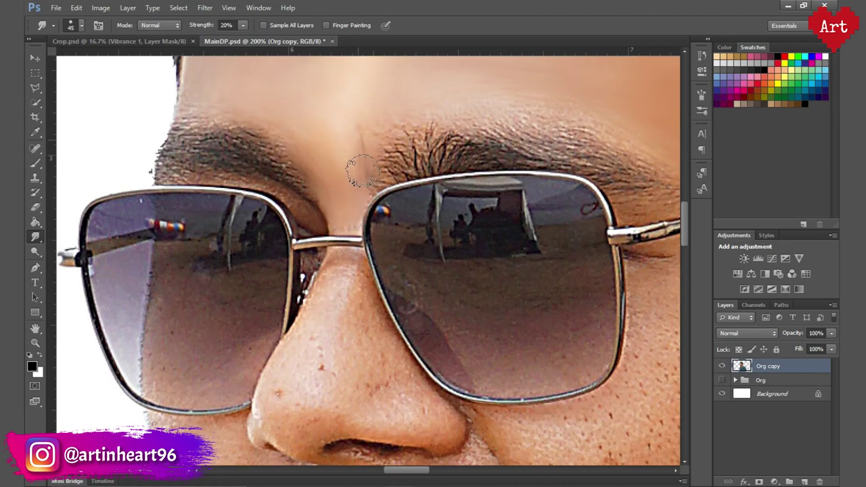
pyautogui.hscroll(3, 362, 171)
pyautogui.hscroll(2, 352, 122)
pyautogui.press(']')
pyautogui.press(']')
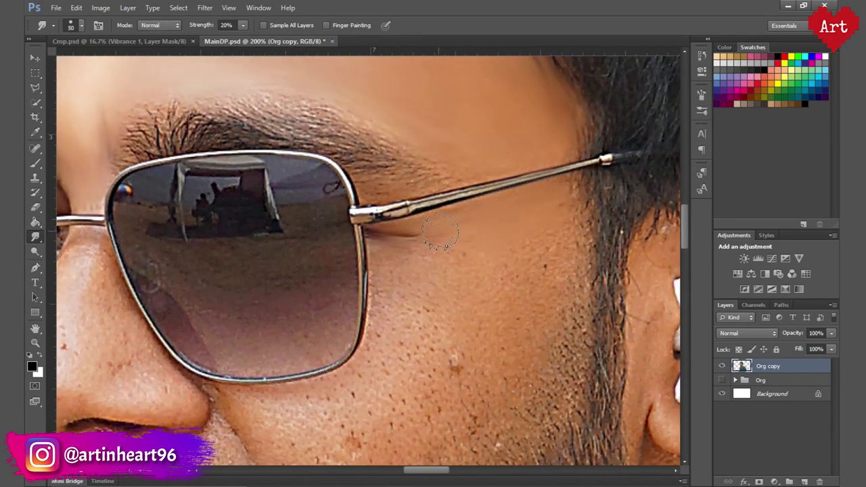
# - Smooth the cheek skin below the glasses with the smudge brush
pyautogui.scroll(-2, 548, 244)
pyautogui.press(']')
pyautogui.scroll(-2, 501, 233)
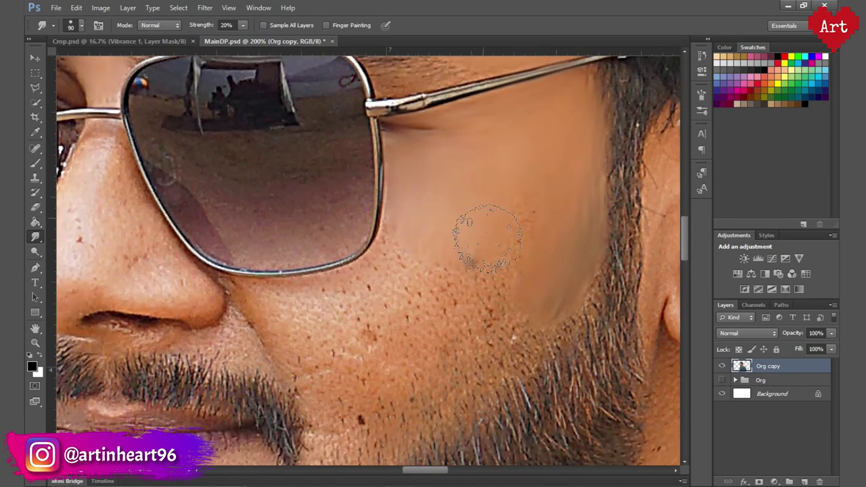
pyautogui.scroll(-3, 498, 237)
pyautogui.hscroll(-1, 481, 194)
pyautogui.press('[')
pyautogui.hscroll(-1, 361, 279)
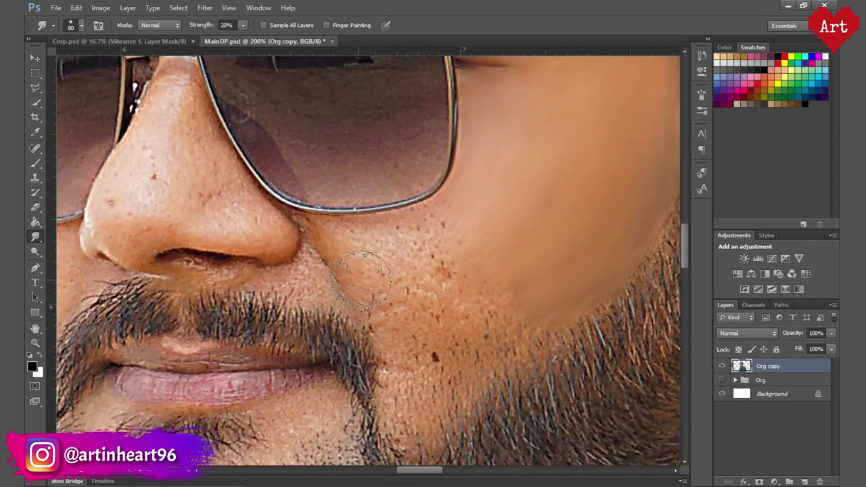
pyautogui.moveTo(434, 220); pyautogui.dragTo(382, 248)
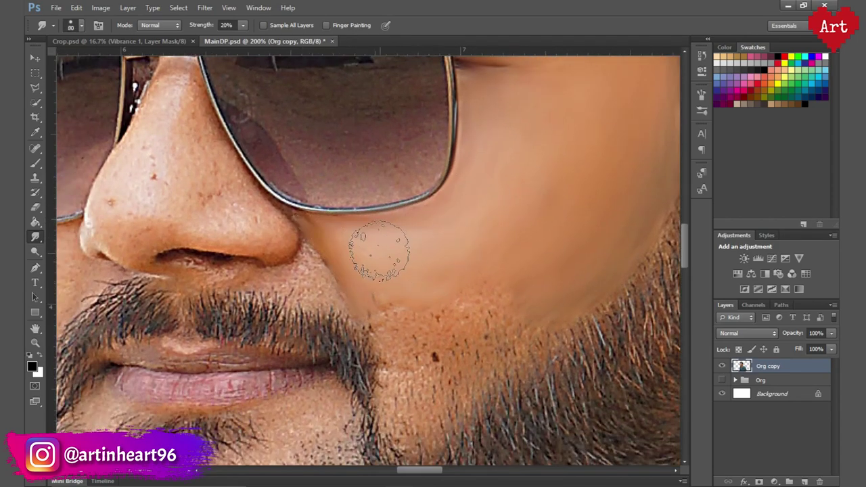
pyautogui.scroll(-2, 381, 248)
pyautogui.press(']')
pyautogui.press(']')
pyautogui.press(']')
pyautogui.moveTo(406, 298); pyautogui.dragTo(433, 339)
pyautogui.moveTo(512, 178); pyautogui.dragTo(426, 256)
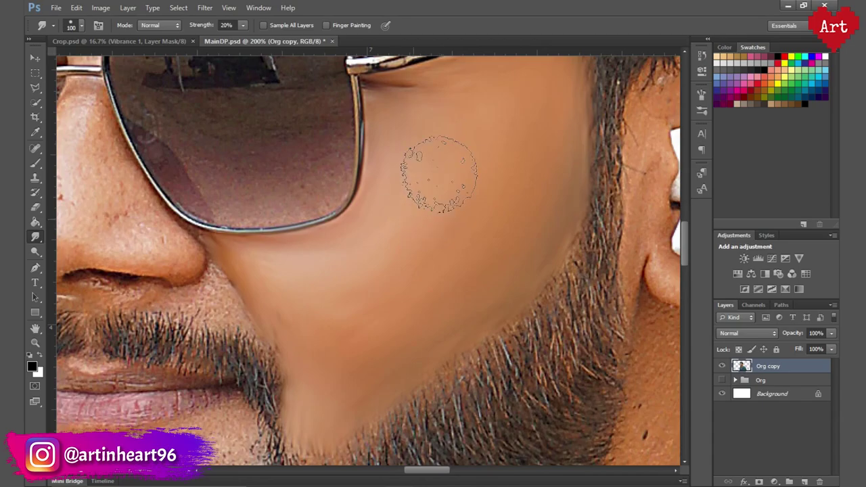
pyautogui.scroll(-5, 323, 322)
pyautogui.scroll(5, 348, 179)
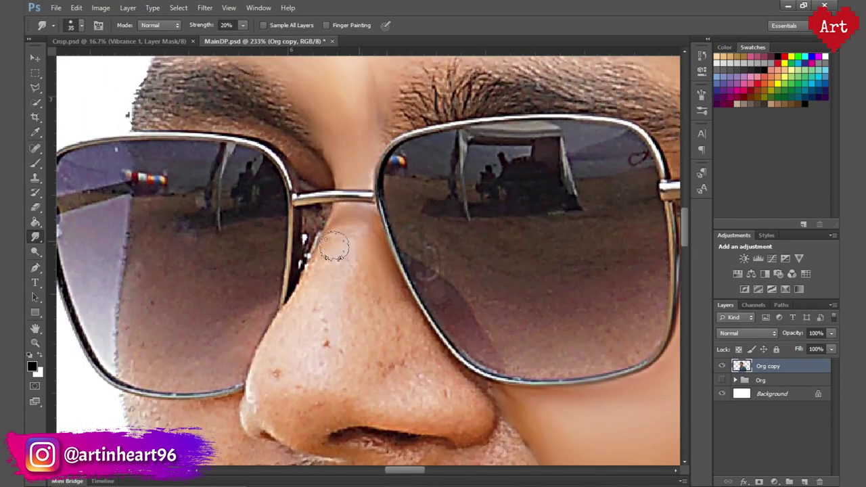
pyautogui.press(']')
pyautogui.moveTo(365, 293); pyautogui.dragTo(372, 252)
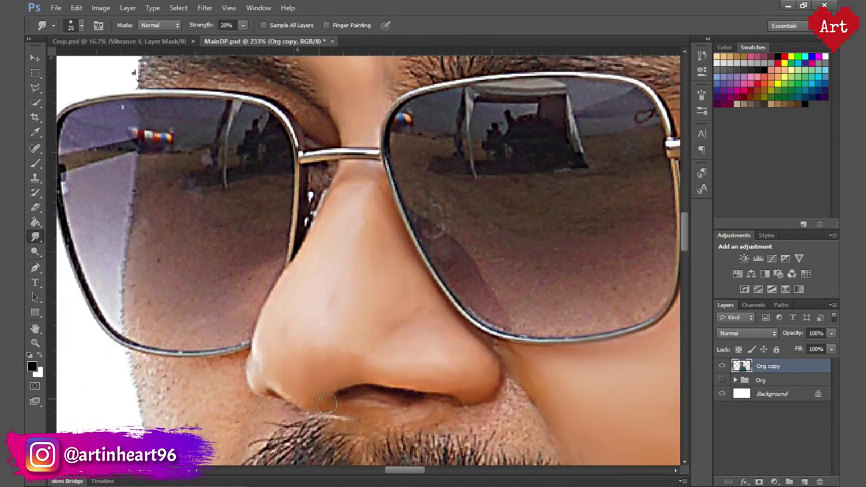
pyautogui.press(']')
pyautogui.scroll(-2, 502, 365)
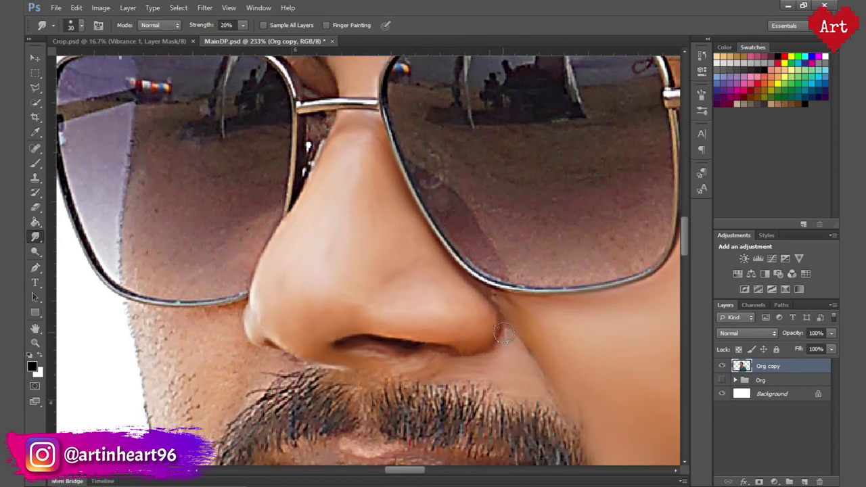
pyautogui.moveTo(397, 233); pyautogui.dragTo(458, 140)
pyautogui.press(']')
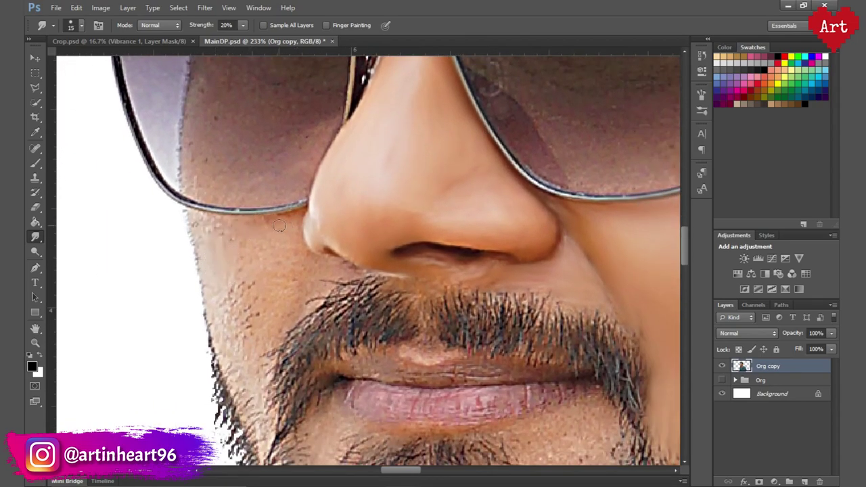
# - Smudge the skin along the cheek edge and the stubble below the lower lip
pyautogui.moveTo(228, 232); pyautogui.dragTo(245, 309)
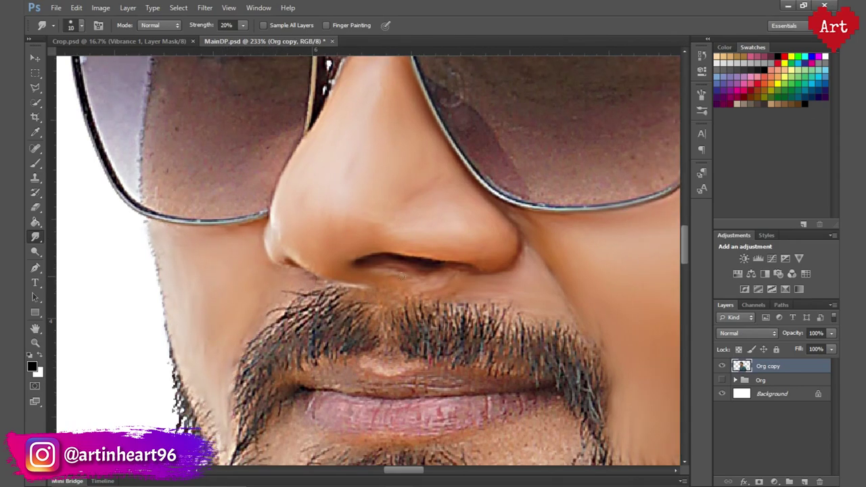
pyautogui.press(']')
pyautogui.press(']')
pyautogui.scroll(-3, 469, 318)
pyautogui.moveTo(503, 341); pyautogui.dragTo(438, 318)
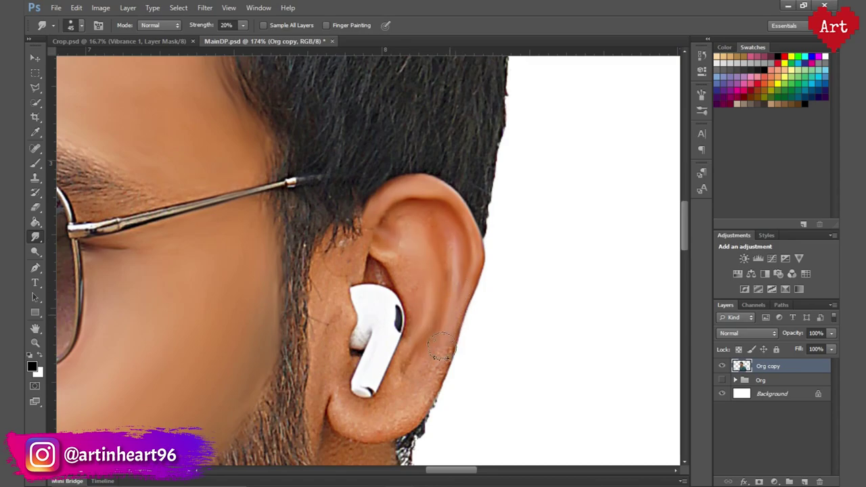
pyautogui.press('[')
# - Smooth the neck stubble below the beard and down the lower neck
pyautogui.scroll(-1, 399, 325)
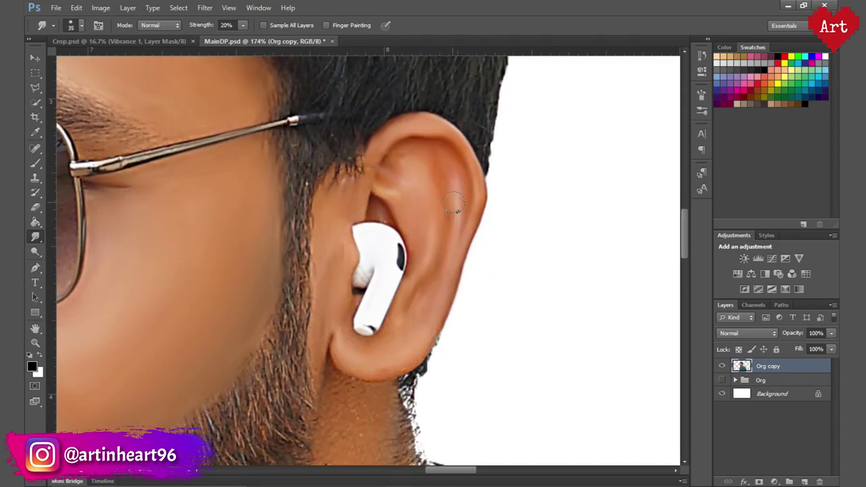
pyautogui.scroll(-1, 399, 159)
pyautogui.scroll(-2, 337, 214)
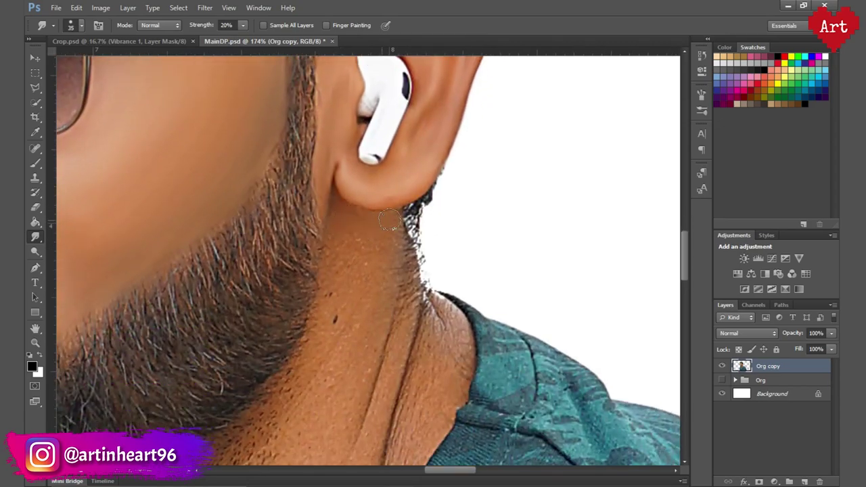
pyautogui.press(']')
pyautogui.press(']')
pyautogui.press(']')
pyautogui.scroll(-1, 396, 271)
pyautogui.press('[')
pyautogui.press('[')
pyautogui.scroll(-1, 409, 244)
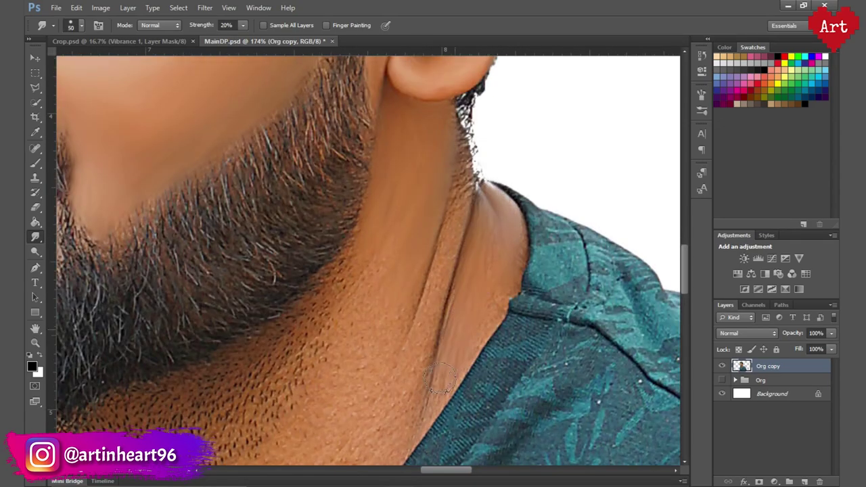
pyautogui.press(']')
pyautogui.scroll(-2, 429, 344)
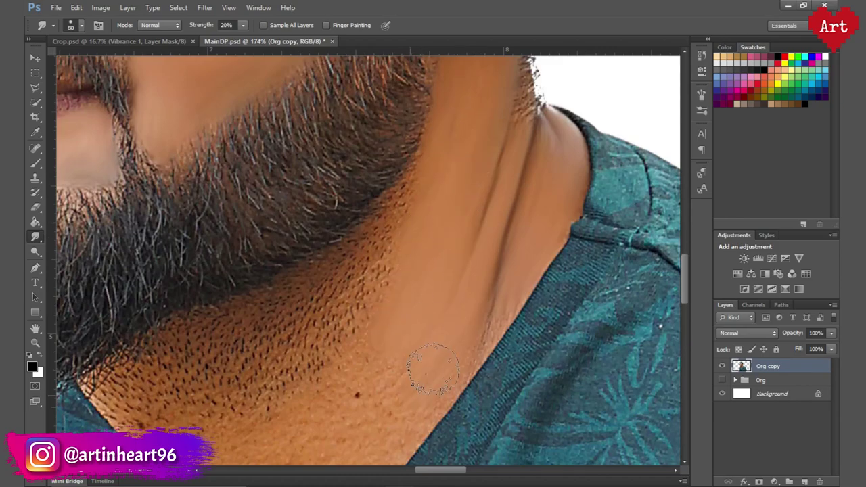
pyautogui.press(']')
pyautogui.press(']')
pyautogui.press(']')
pyautogui.hscroll(-1, 483, 226)
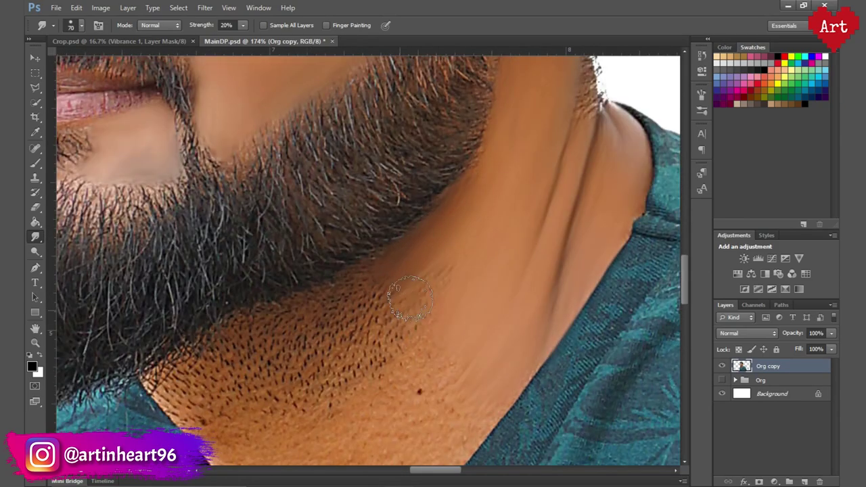
pyautogui.scroll(-1, 400, 220)
pyautogui.hscroll(1, 464, 332)
pyautogui.scroll(-1, 464, 332)
pyautogui.hscroll(-1, 464, 332)
pyautogui.moveTo(325, 176); pyautogui.dragTo(420, 204)
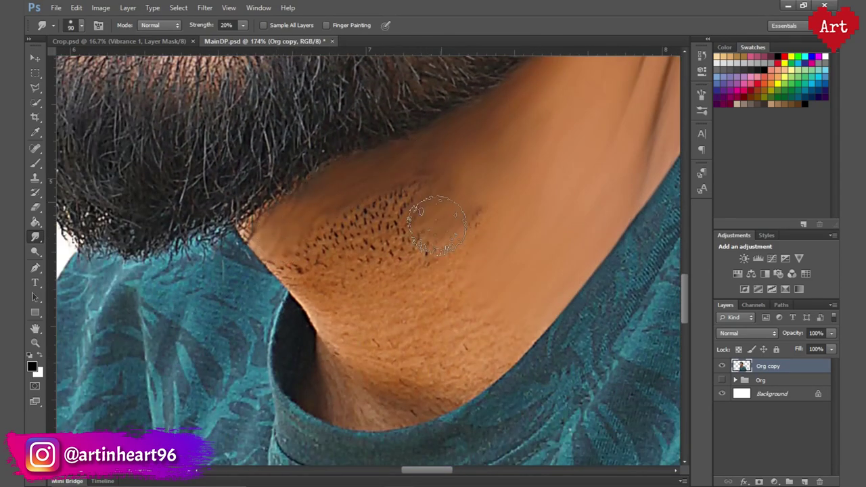
pyautogui.moveTo(338, 216); pyautogui.dragTo(404, 234)
pyautogui.press('[')
pyautogui.press('[')
pyautogui.press('[')
pyautogui.moveTo(474, 304); pyautogui.dragTo(323, 366)
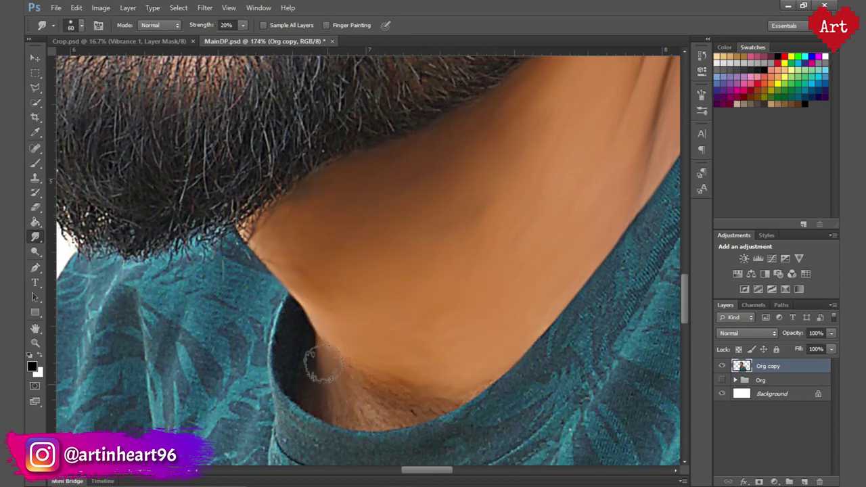
# - Work toward the ear and neck with a smaller smudge brush
pyautogui.moveTo(498, 260); pyautogui.dragTo(332, 300)
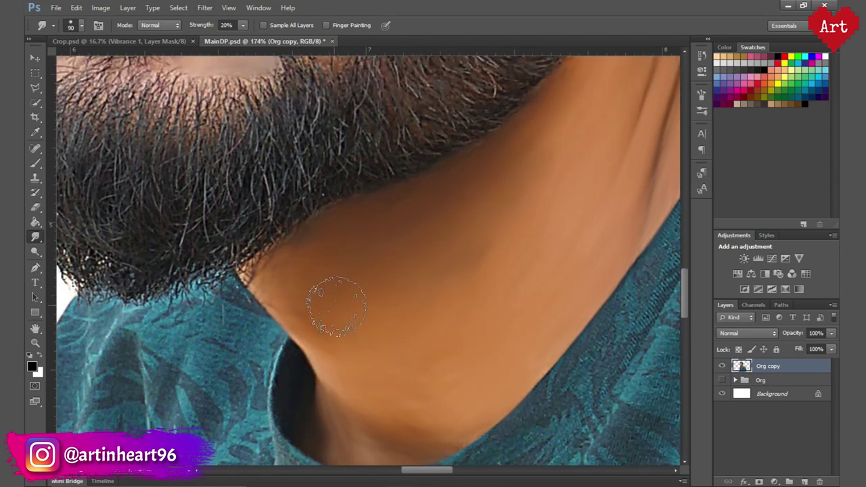
pyautogui.scroll(-5, 517, 334)
pyautogui.scroll(5, 516, 335)
pyautogui.scroll(2, 432, 248)
pyautogui.press('[')
pyautogui.press('[')
pyautogui.press('[')
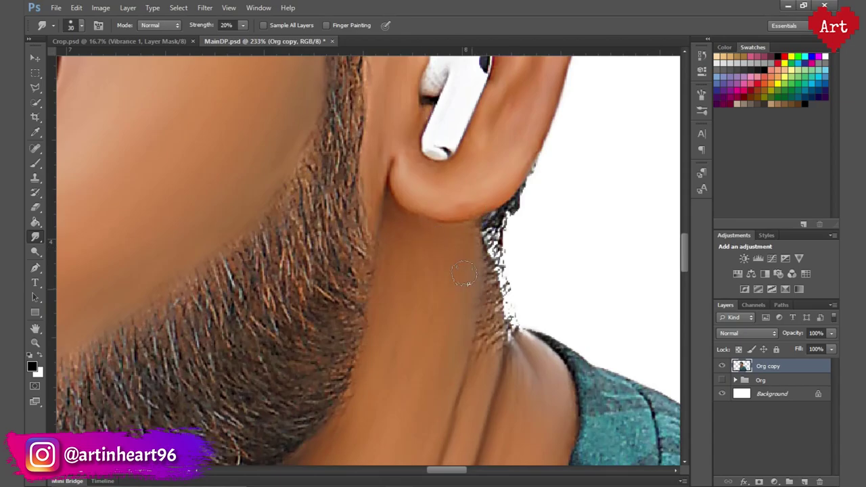
pyautogui.scroll(-5, 464, 274)
pyautogui.scroll(5, 422, 201)
pyautogui.press('[')
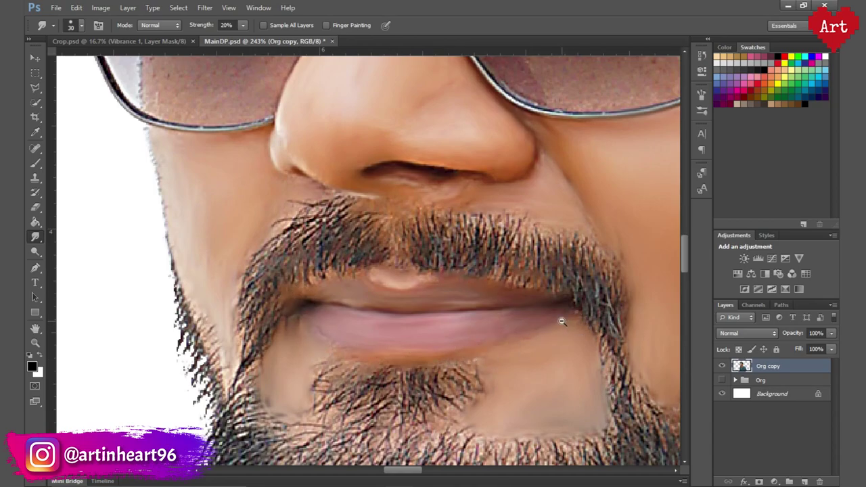
pyautogui.scroll(1, 562, 322)
pyautogui.scroll(-5, 281, 329)
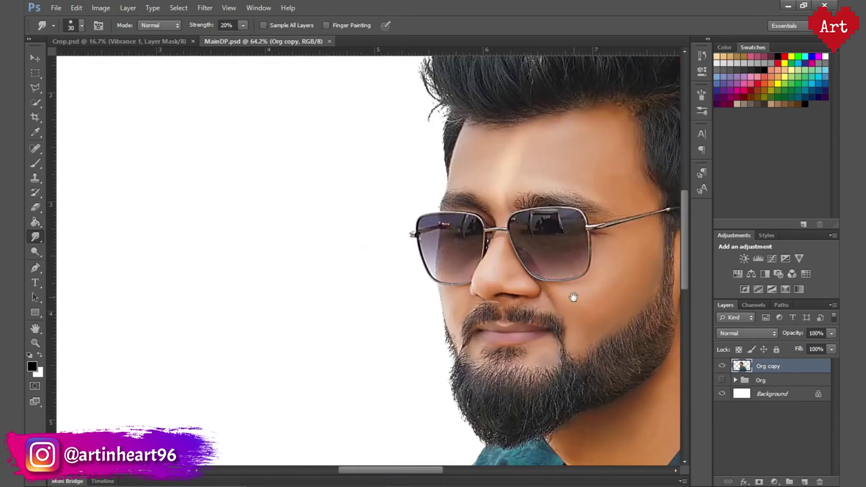
pyautogui.scroll(5, 511, 225)
pyautogui.scroll(-4, 569, 252)
pyautogui.scroll(4, 456, 251)
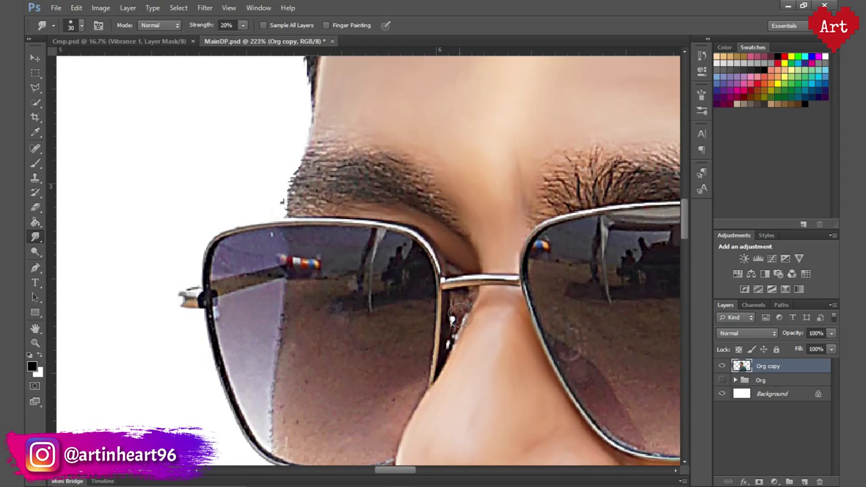
pyautogui.scroll(-5, 436, 173)
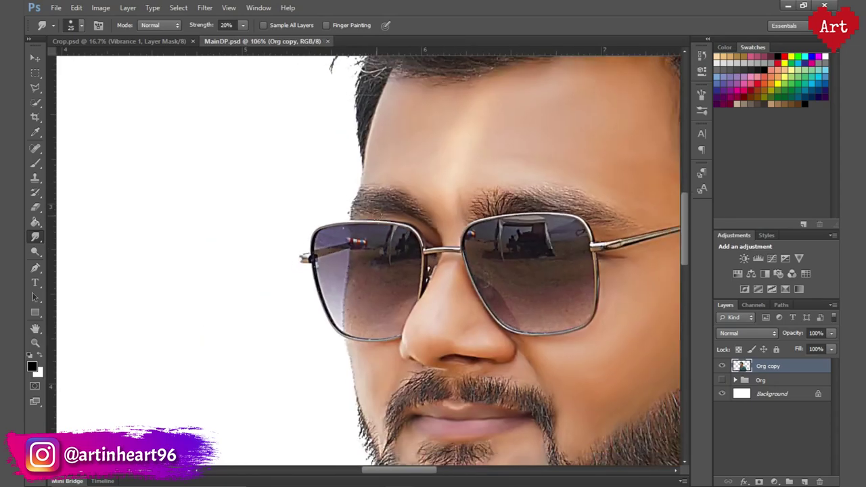
pyautogui.scroll(-2, 538, 286)
pyautogui.scroll(7, 338, 262)
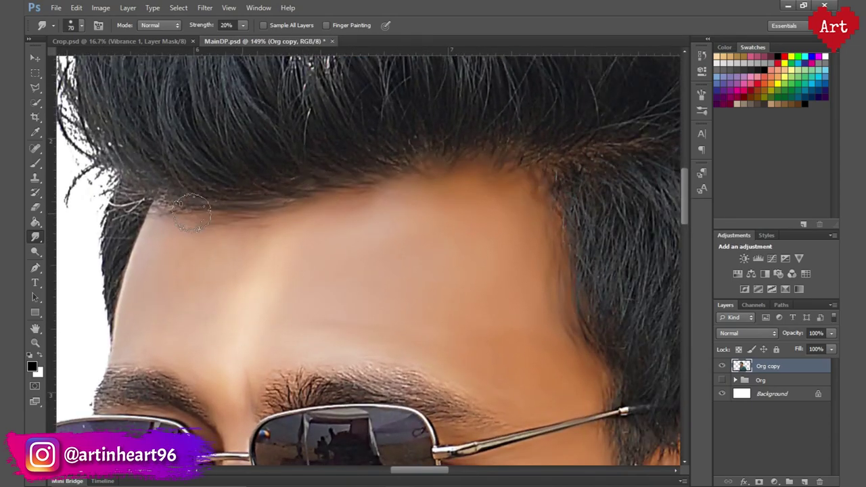
pyautogui.scroll(-3, 513, 152)
pyautogui.scroll(-4, 566, 283)
pyautogui.scroll(-3, 434, 305)
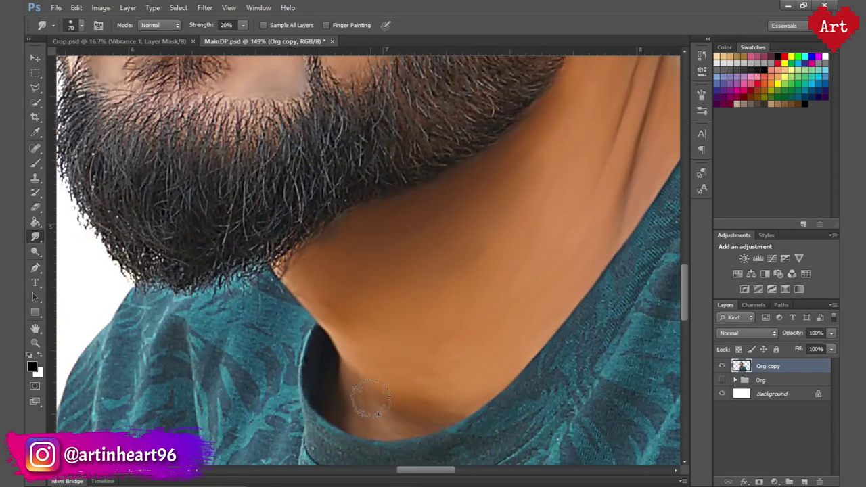
# - Duplicate the Org copy layer to create Org copy 2
pyautogui.scroll(-5, 438, 229)
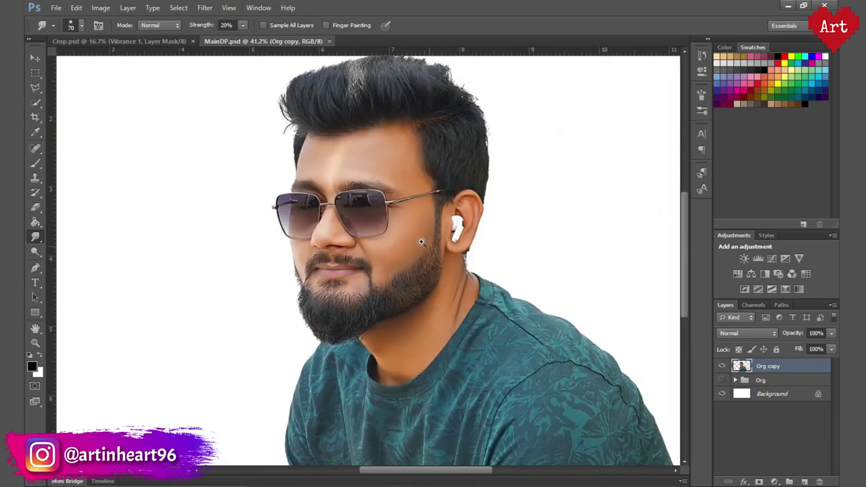
pyautogui.scroll(4, 509, 327)
pyautogui.press(']')
pyautogui.press(']')
pyautogui.press(']')
pyautogui.scroll(-1, 562, 219)
pyautogui.scroll(-4, 518, 239)
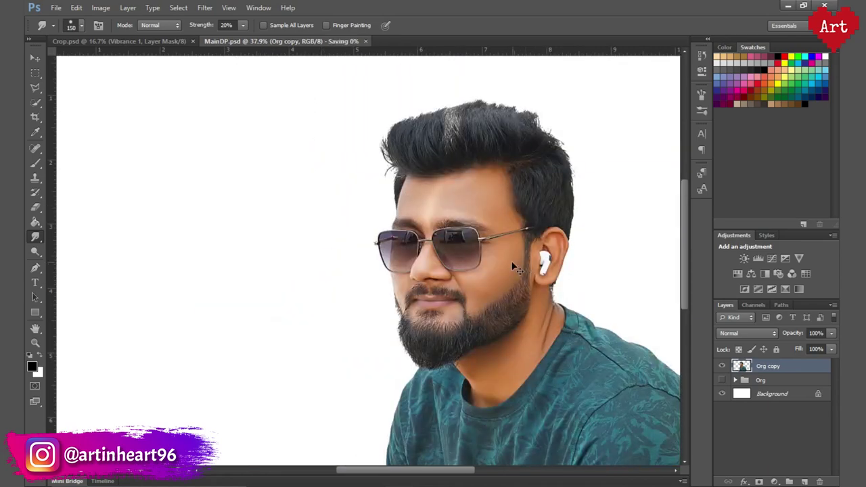
pyautogui.scroll(3, 474, 257)
pyautogui.scroll(-2, 471, 255)
pyautogui.scroll(-1, 470, 255)
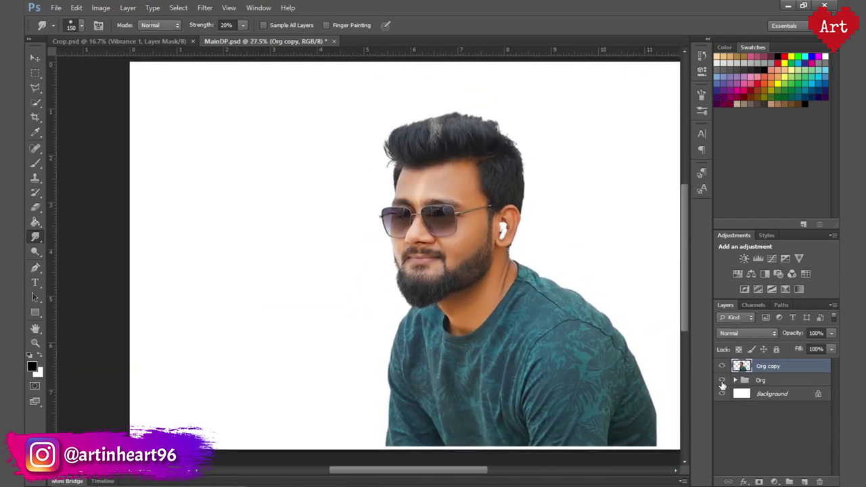
pyautogui.scroll(4, 467, 325)
pyautogui.rightClick(785, 366)
pyautogui.click(714, 135)
# - Smear the tent reflection across the right sunglasses lens
pyautogui.scroll(3, 618, 301)
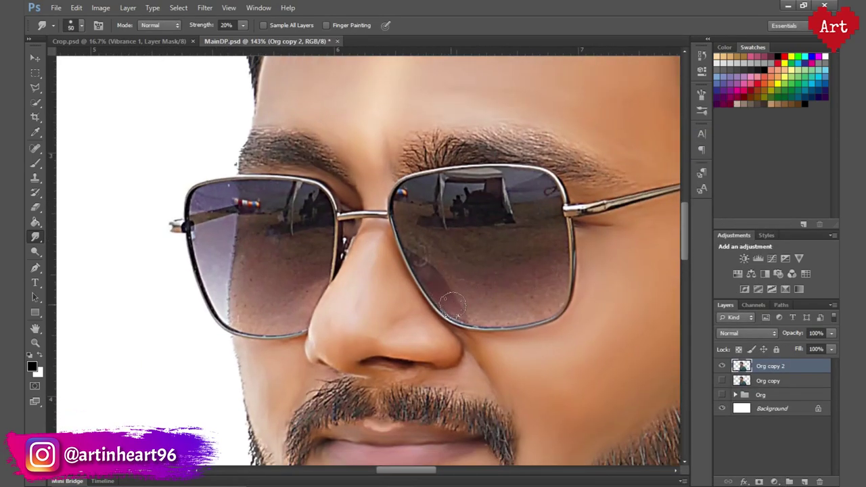
pyautogui.moveTo(411, 203); pyautogui.dragTo(522, 188)
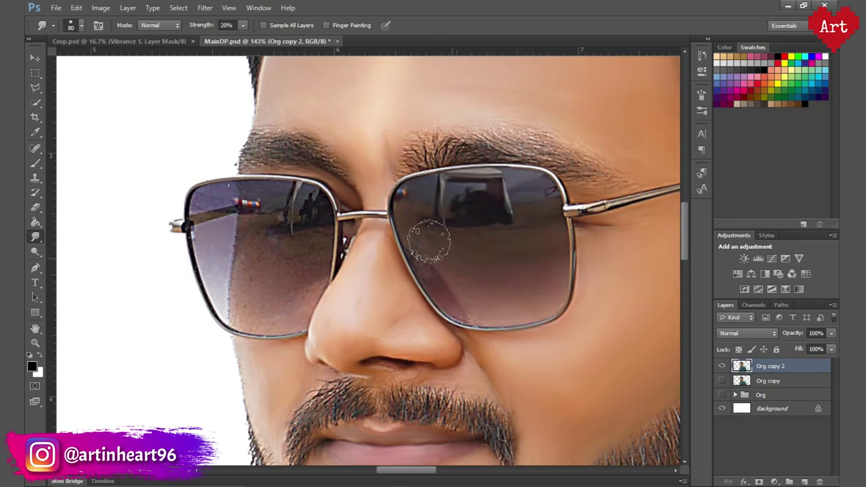
pyautogui.press('[')
pyautogui.hscroll(5, 487, 277)
pyautogui.hscroll(-6, 609, 196)
pyautogui.press(']')
pyautogui.press(']')
pyautogui.press(']')
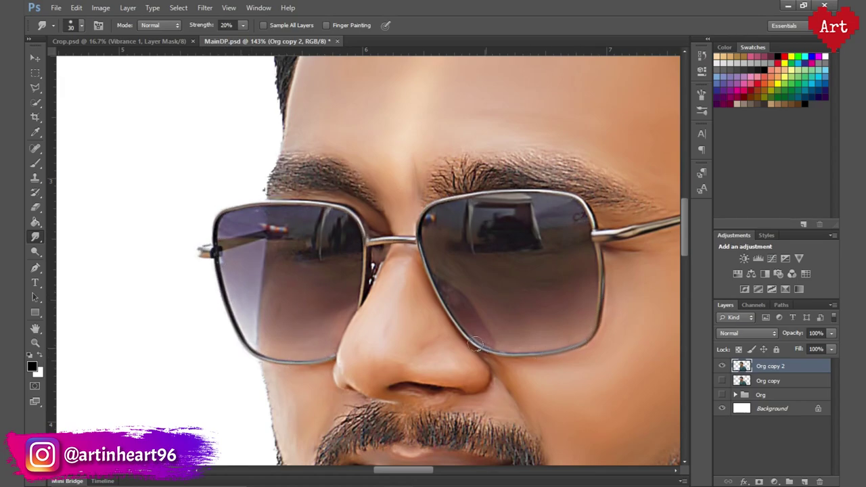
pyautogui.hscroll(5, 554, 226)
pyautogui.scroll(-3, 266, 277)
pyautogui.scroll(-2, 303, 355)
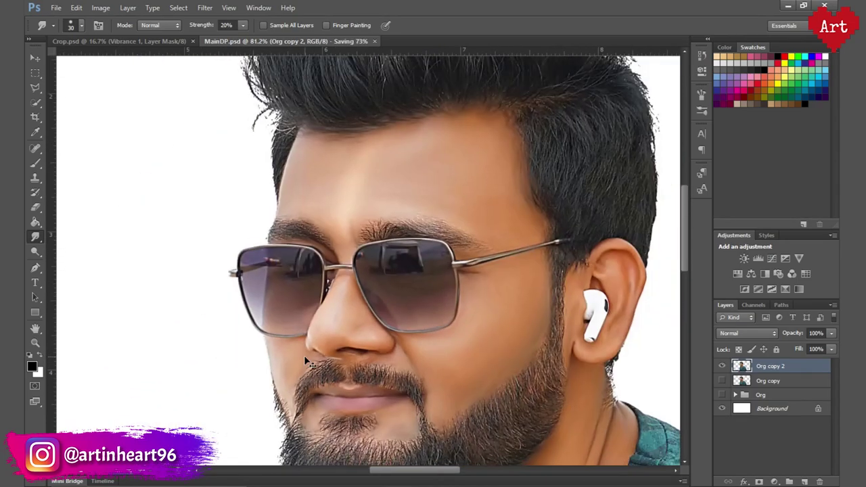
pyautogui.scroll(4, 582, 342)
pyautogui.scroll(-2, 582, 342)
pyautogui.scroll(-2, 583, 342)
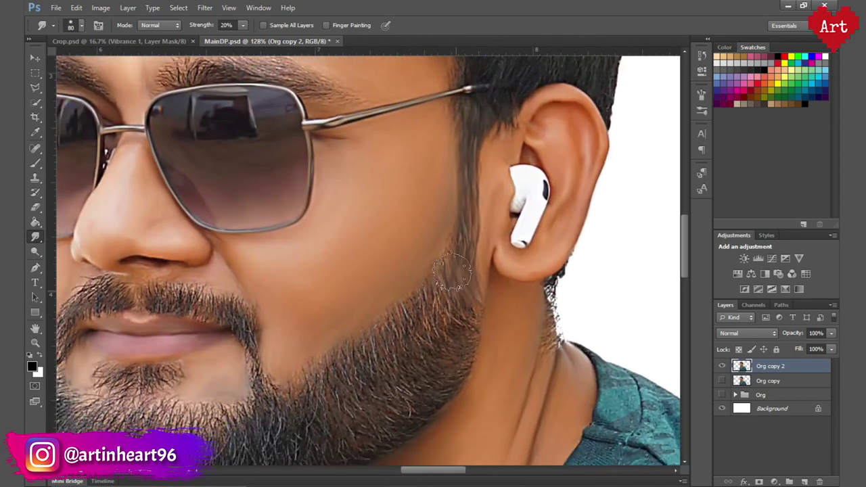
pyautogui.scroll(3, 528, 325)
# - Resize the smudge brush larger for the beard and smaller for the chin
pyautogui.press(']')
pyautogui.press(']')
pyautogui.press(']')
pyautogui.scroll(-2, 516, 353)
pyautogui.hscroll(-2, 507, 386)
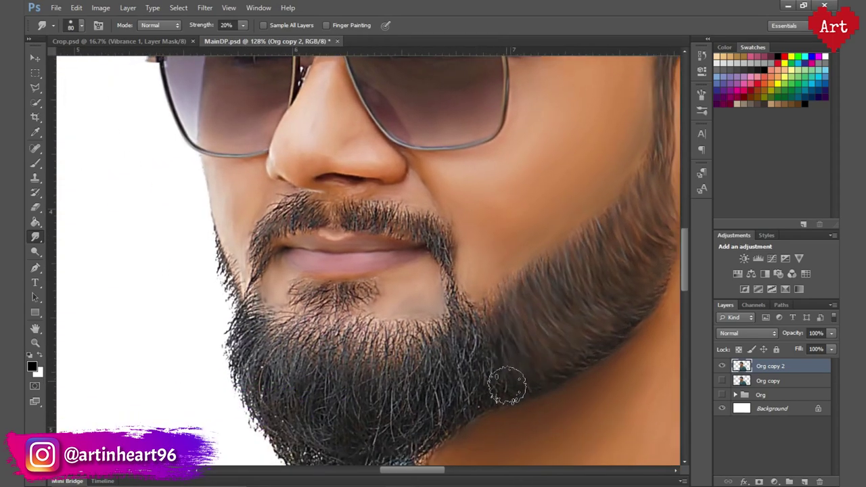
pyautogui.scroll(-1, 507, 386)
pyautogui.hscroll(-1, 467, 359)
pyautogui.hscroll(-1, 467, 359)
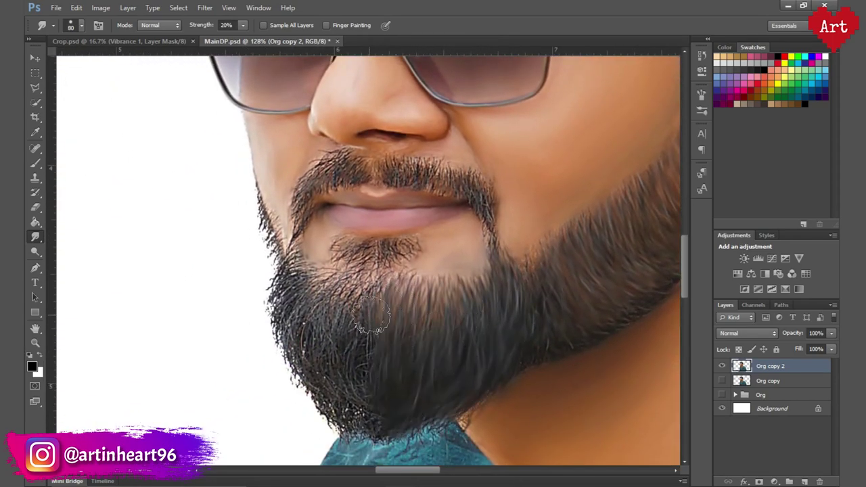
pyautogui.hscroll(-2, 465, 329)
pyautogui.scroll(-1, 338, 322)
pyautogui.scroll(2, 312, 298)
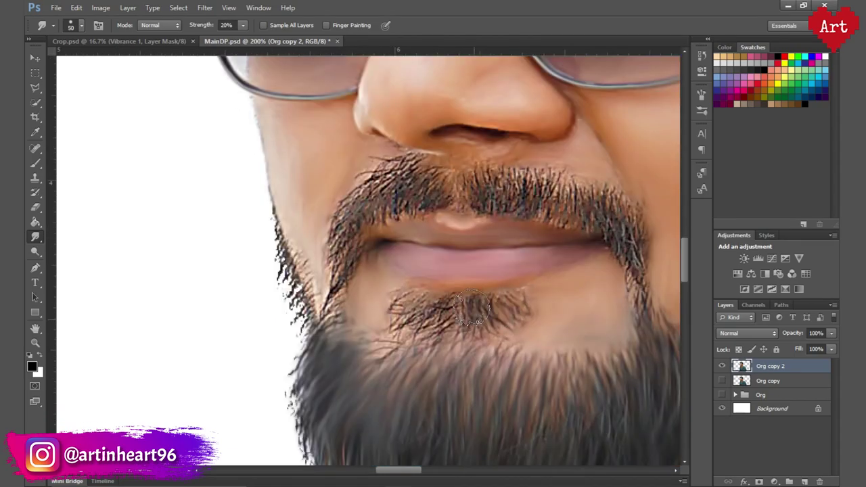
pyautogui.press('[')
pyautogui.press('[')
pyautogui.press('[')
pyautogui.scroll(-3, 298, 271)
pyautogui.hscroll(2, 298, 271)
pyautogui.scroll(-2, 284, 257)
pyautogui.hscroll(1, 284, 257)
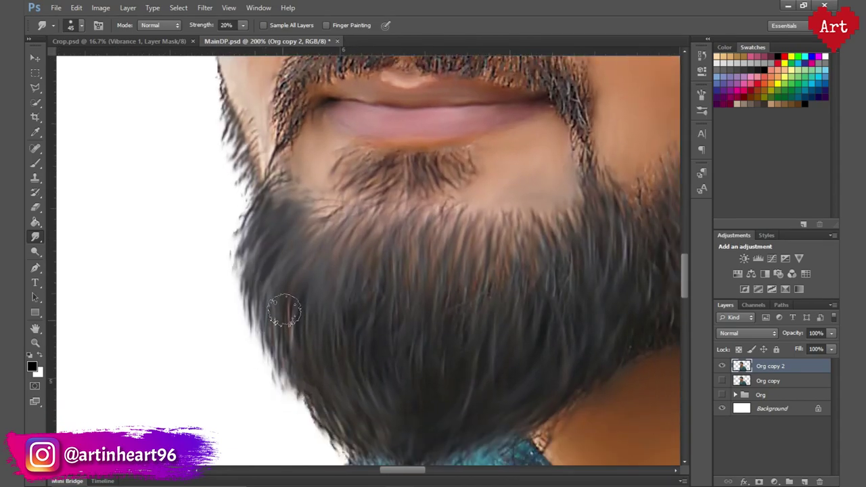
pyautogui.scroll(-1, 280, 321)
pyautogui.scroll(-1, 319, 396)
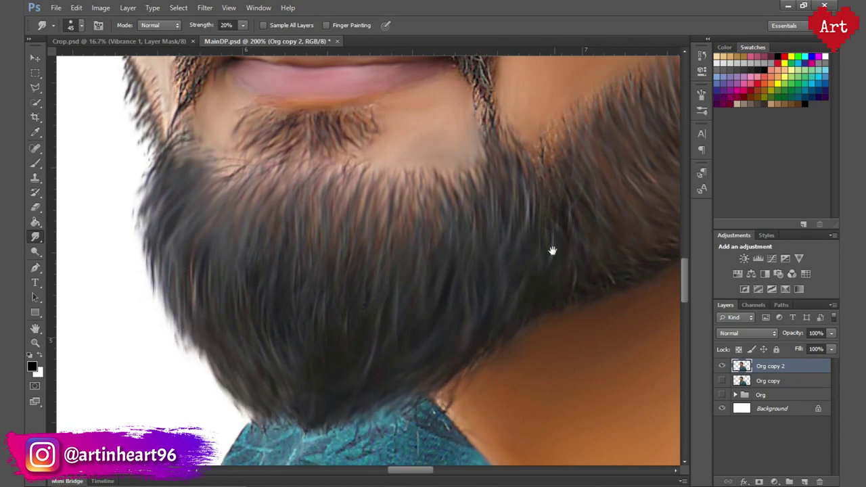
# - Smooth the jagged hairs on the moustache's left edge, then review the whole portrait
pyautogui.moveTo(553, 251); pyautogui.dragTo(587, 468)
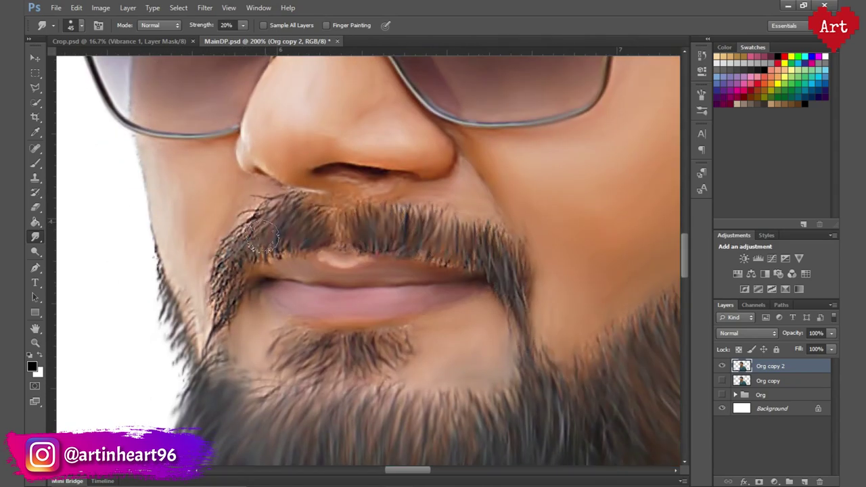
pyautogui.moveTo(264, 234); pyautogui.dragTo(274, 252)
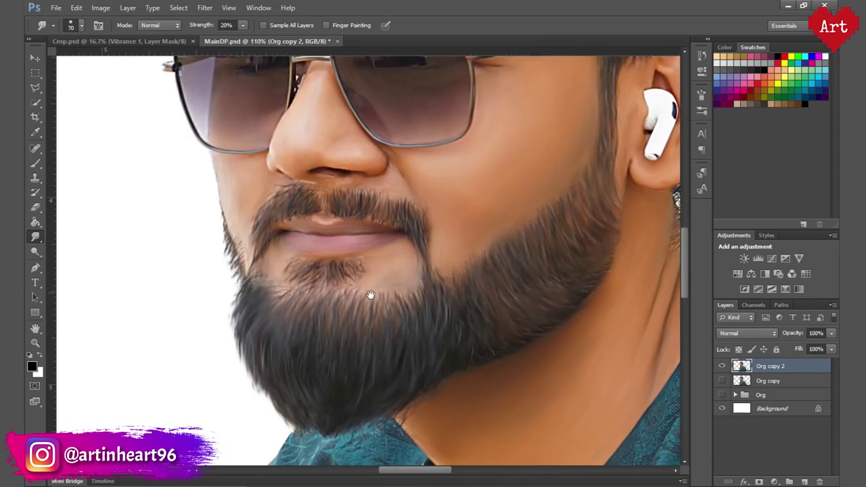
pyautogui.moveTo(366, 248); pyautogui.dragTo(379, 249)
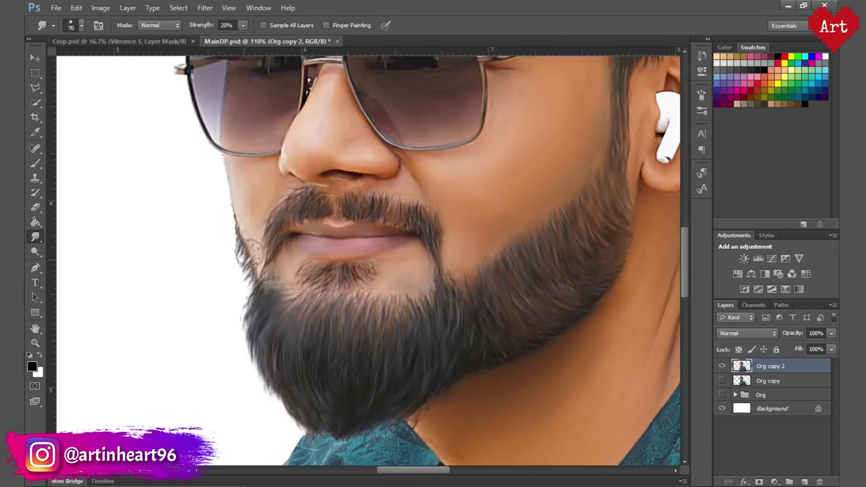
pyautogui.press('h')
pyautogui.moveTo(415, 331); pyautogui.dragTo(254, 273)
# - Smudge the left side, gray streak and crown of the hair into soft strokes
pyautogui.press(']')
pyautogui.press(']')
pyautogui.press(']')
pyautogui.moveTo(270, 194); pyautogui.dragTo(216, 271)
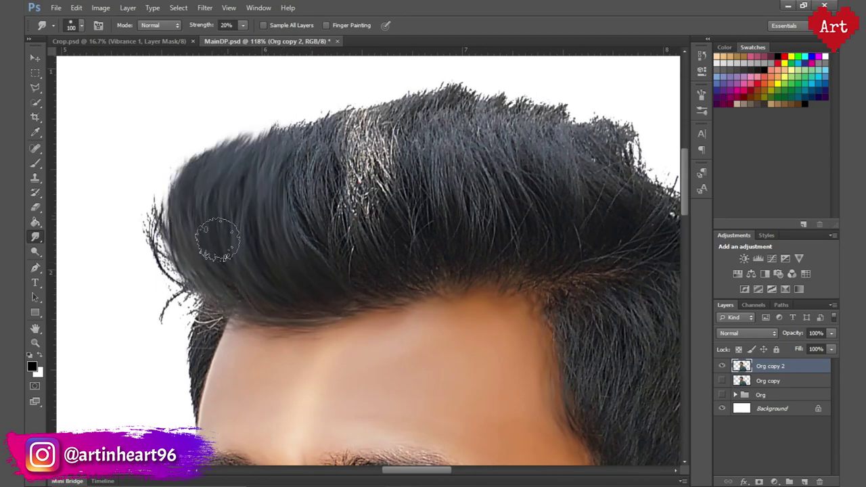
pyautogui.moveTo(203, 224); pyautogui.dragTo(155, 325)
pyautogui.moveTo(359, 266); pyautogui.dragTo(228, 287)
pyautogui.moveTo(407, 203); pyautogui.dragTo(290, 106)
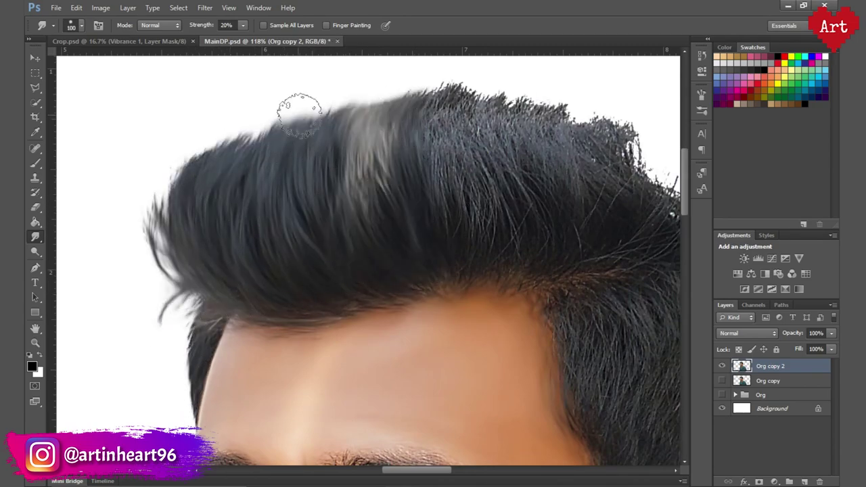
pyautogui.press(']')
pyautogui.moveTo(468, 188)
pyautogui.mouseDown()
pyautogui.moveTo(318, 187)
pyautogui.moveTo(456, 203)
pyautogui.mouseUp()
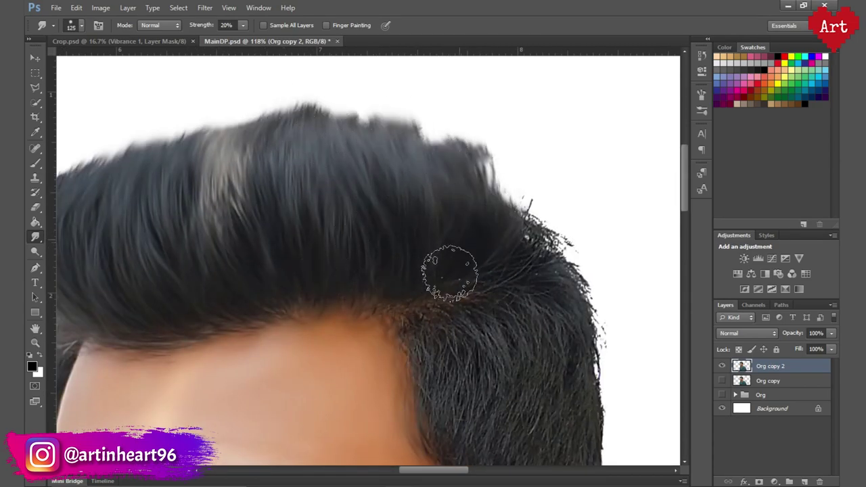
pyautogui.scroll(-3, 445, 271)
pyautogui.hscroll(3, 354, 305)
pyautogui.moveTo(418, 235); pyautogui.dragTo(406, 139)
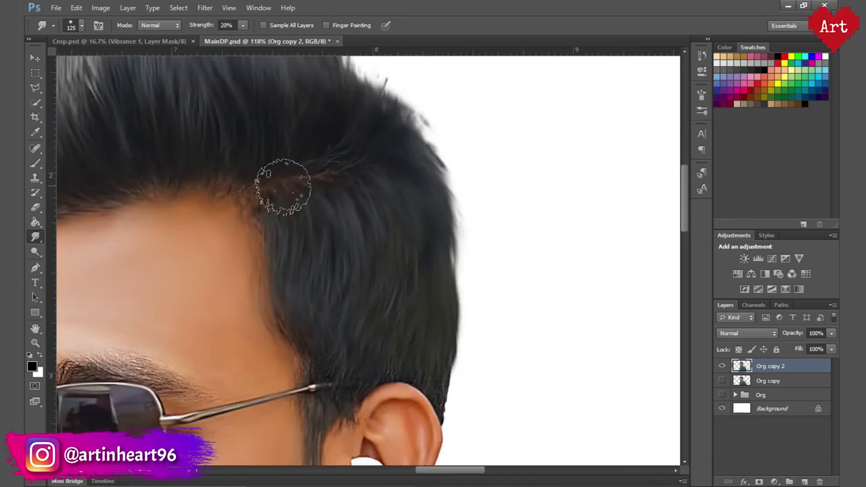
# - Adjust the smudge brush size while navigating around the head
pyautogui.press('[')
pyautogui.press('[')
pyautogui.press('[')
pyautogui.scroll(-3, 433, 332)
pyautogui.hscroll(-1, 433, 332)
pyautogui.scroll(-5, 414, 153)
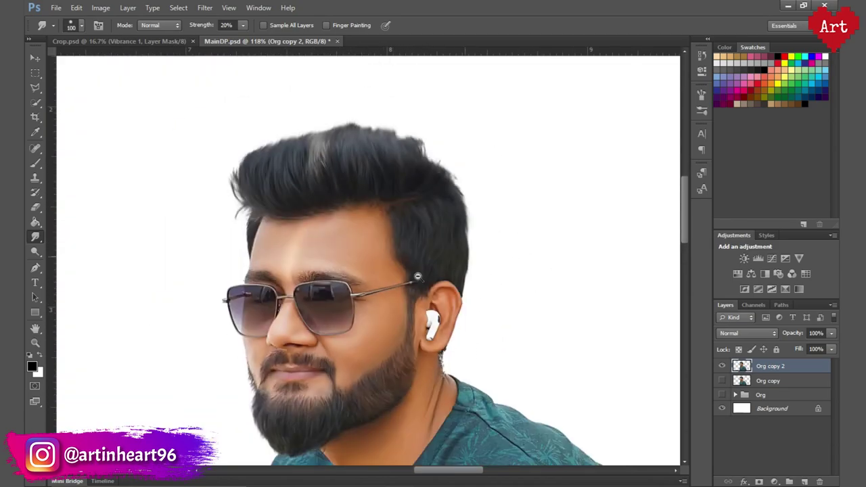
pyautogui.scroll(4, 354, 244)
pyautogui.press(']')
pyautogui.press(']')
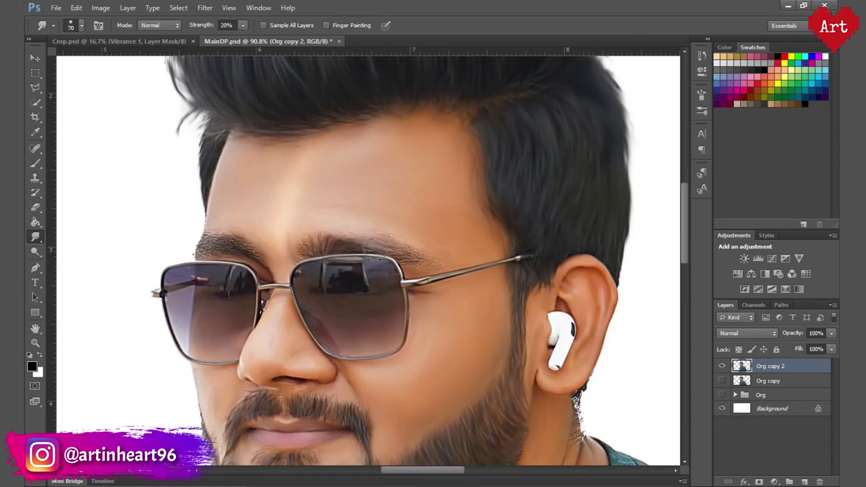
pyautogui.scroll(2, 421, 257)
pyautogui.scroll(-5, 421, 244)
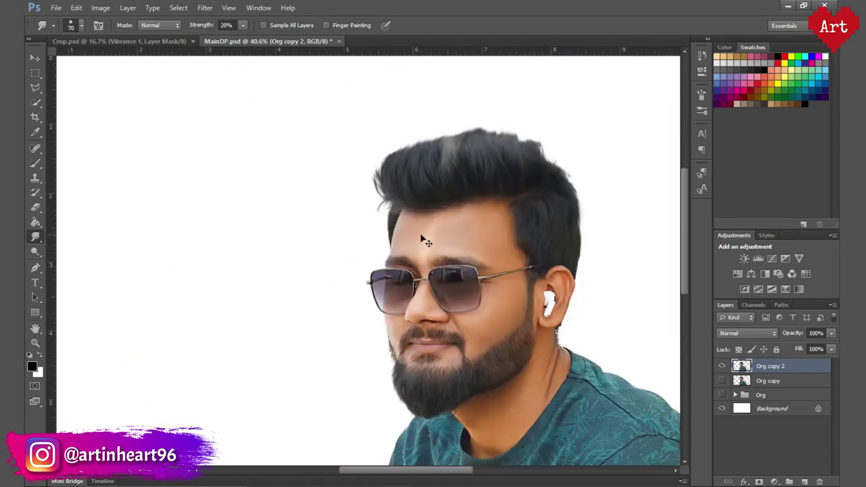
pyautogui.scroll(3, 440, 210)
pyautogui.scroll(-3, 317, 203)
pyautogui.scroll(3, 420, 325)
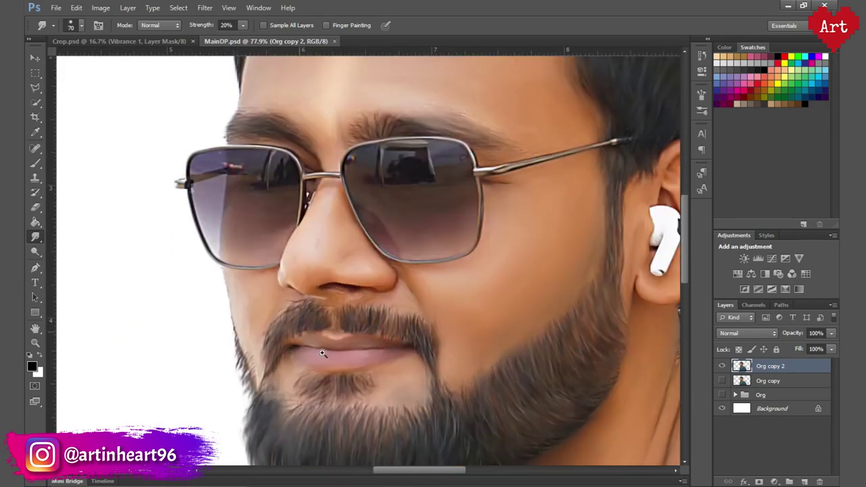
pyautogui.scroll(1, 431, 335)
pyautogui.scroll(1, 582, 308)
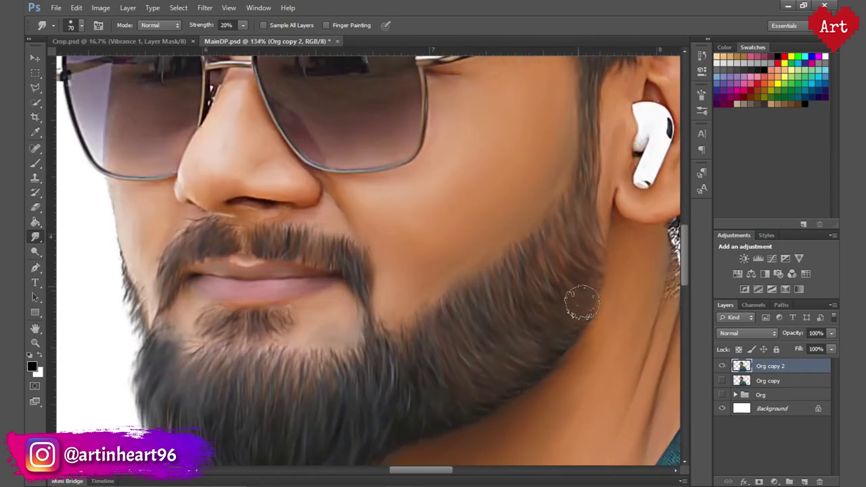
pyautogui.scroll(-3, 582, 303)
# - Shrink the brush for the ear and duplicate the portrait layer as Org copy 3
pyautogui.press('[')
pyautogui.press('[')
pyautogui.press('[')
pyautogui.scroll(4, 545, 296)
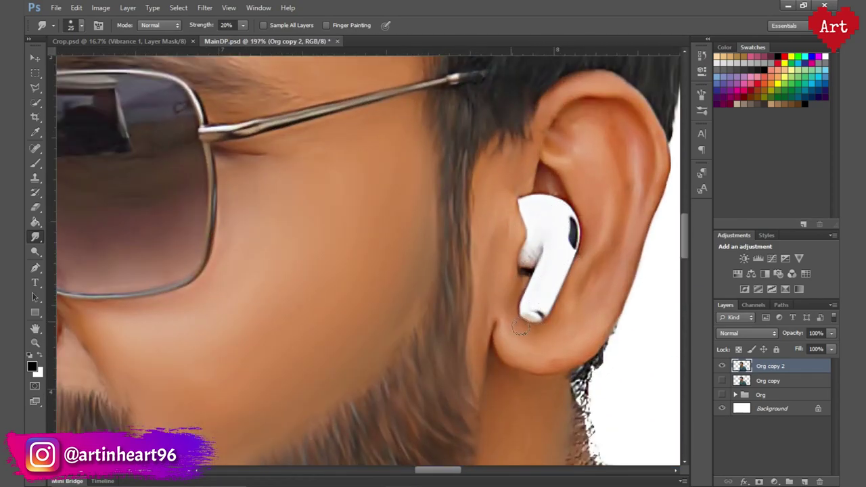
pyautogui.scroll(-3, 515, 200)
pyautogui.scroll(-2, 475, 329)
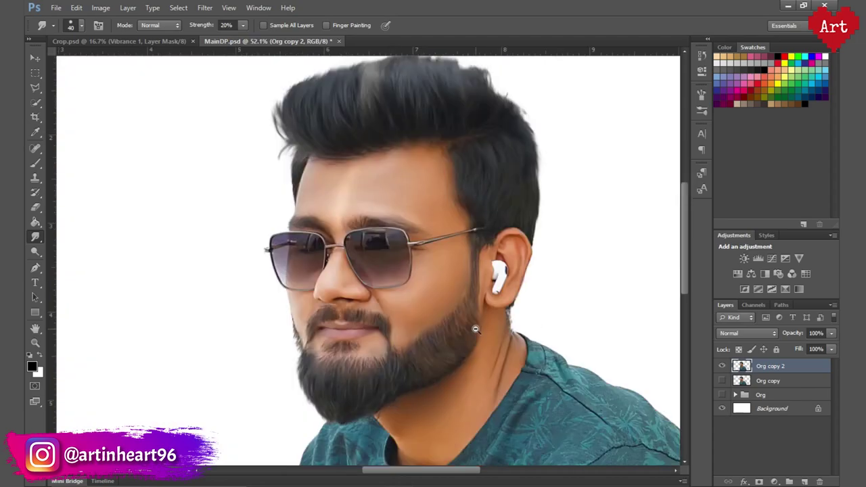
pyautogui.scroll(-1, 323, 255)
pyautogui.scroll(-1, 367, 310)
pyautogui.scroll(2, 367, 310)
pyautogui.hotkey('ctrl', 'j')
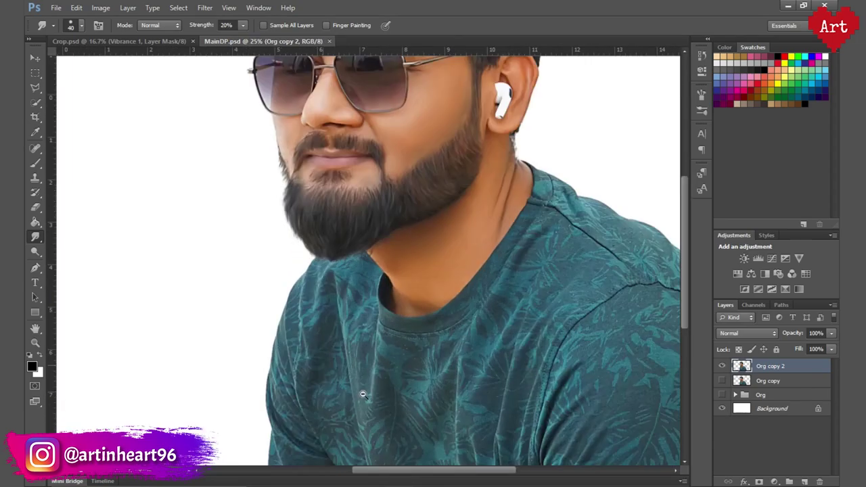
pyautogui.scroll(-2, 363, 396)
# - Set smudge strength to 50% and smooth the shirt's left shoulder and side
pyautogui.press('3')
pyautogui.scroll(2, 406, 258)
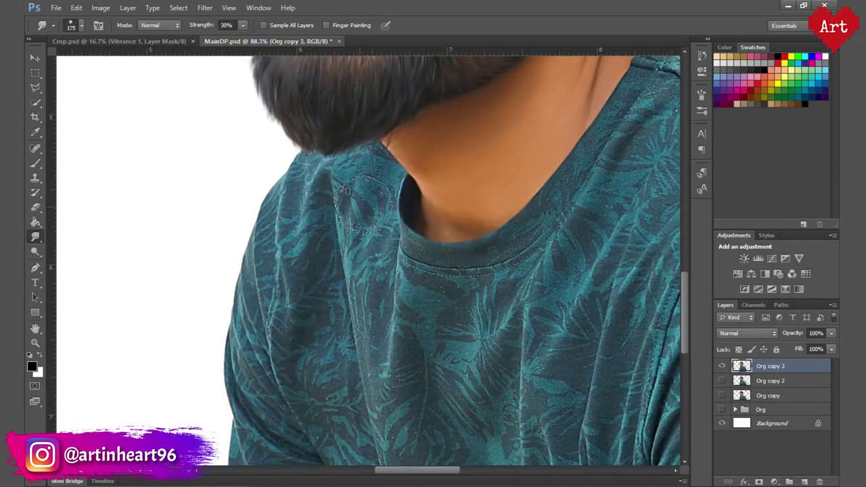
pyautogui.press('5')
pyautogui.moveTo(352, 163); pyautogui.dragTo(379, 352)
pyautogui.scroll(-2, 357, 174)
pyautogui.moveTo(357, 174); pyautogui.dragTo(397, 228)
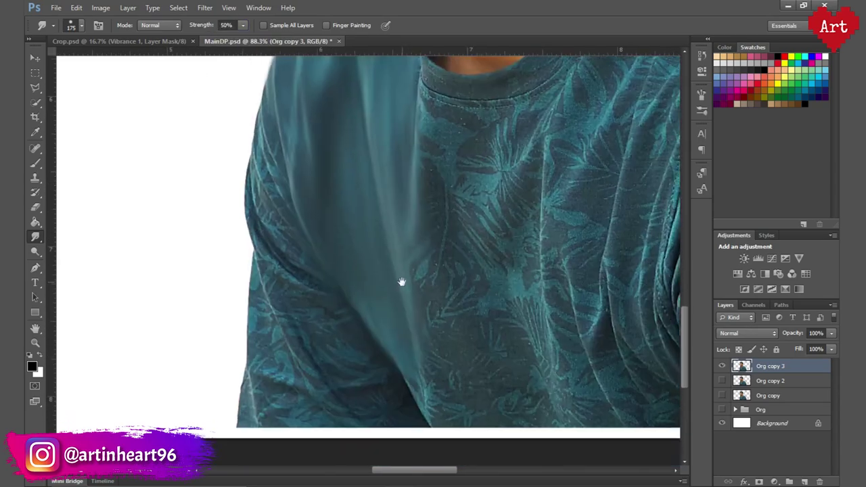
pyautogui.scroll(1, 397, 228)
pyautogui.moveTo(352, 203); pyautogui.dragTo(389, 376)
pyautogui.scroll(-2, 390, 377)
# - Smooth the shirt fabric below the collar and across the shoulder with a smaller brush
pyautogui.scroll(2, 341, 306)
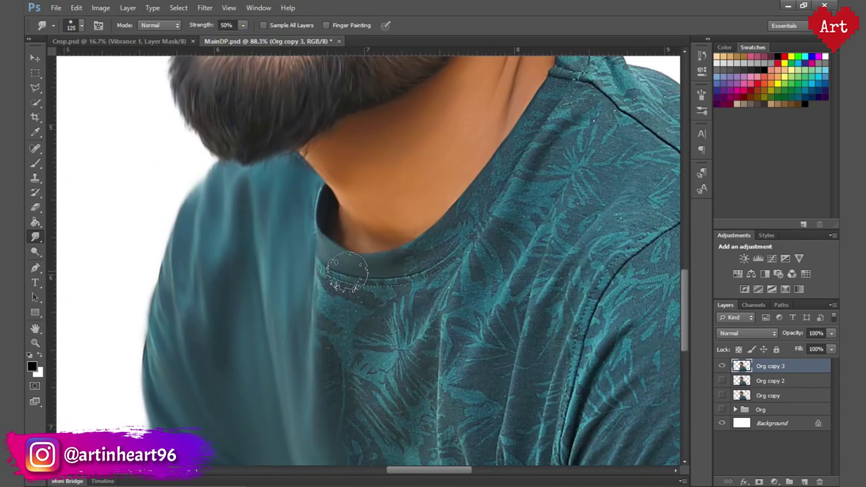
pyautogui.scroll(-2, 347, 272)
pyautogui.scroll(-2, 418, 136)
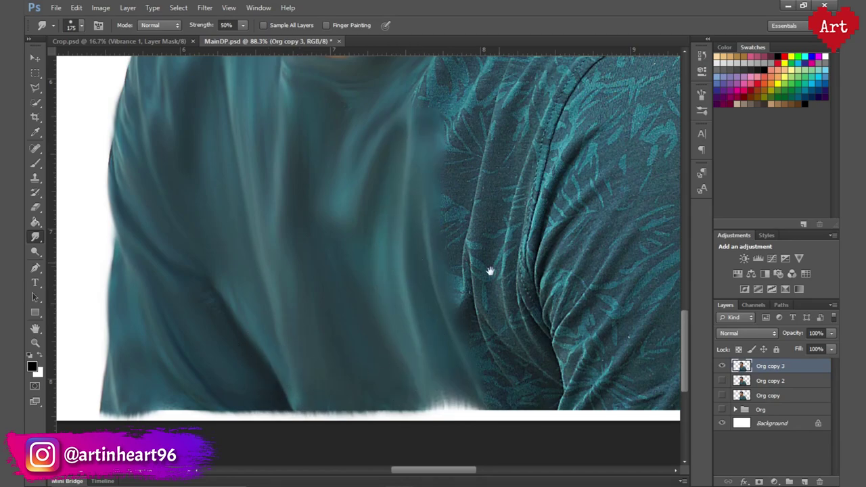
pyautogui.moveTo(490, 271); pyautogui.dragTo(406, 467)
pyautogui.press('[')
pyautogui.press('[')
pyautogui.moveTo(433, 203); pyautogui.dragTo(379, 163)
pyautogui.moveTo(514, 203); pyautogui.dragTo(384, 70)
pyautogui.moveTo(229, 389); pyautogui.dragTo(248, 195)
pyautogui.moveTo(277, 76); pyautogui.dragTo(304, 249)
# - Smudge the leaf pattern off the sleeve and save MainDP.psd
pyautogui.press(']')
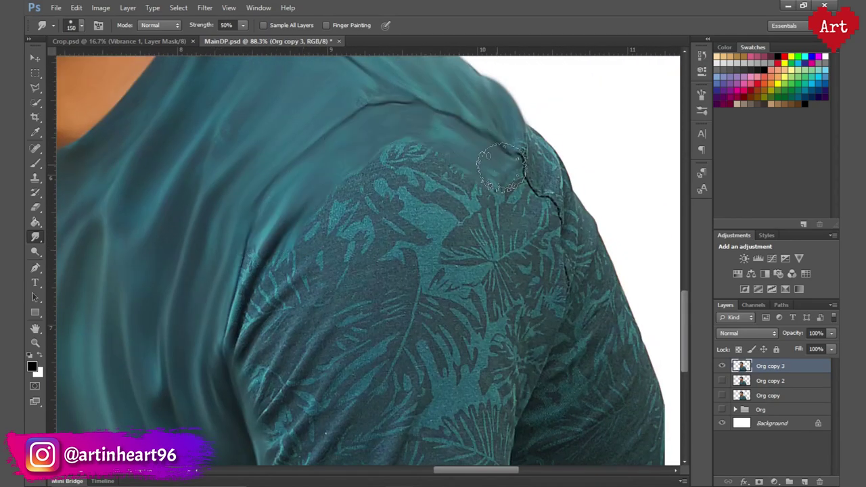
pyautogui.press(']')
pyautogui.moveTo(502, 166)
pyautogui.mouseDown()
pyautogui.moveTo(480, 197)
pyautogui.moveTo(483, 291)
pyautogui.moveTo(387, 329)
pyautogui.moveTo(400, 169)
pyautogui.moveTo(310, 132)
pyautogui.mouseUp()
pyautogui.scroll(-1, 480, 197)
pyautogui.moveTo(528, 393)
pyautogui.mouseDown()
pyautogui.moveTo(616, 290)
pyautogui.moveTo(472, 333)
pyautogui.mouseUp()
pyautogui.press('[')
pyautogui.hotkey('ctrl', '0')
pyautogui.hotkey('ctrl', 's')
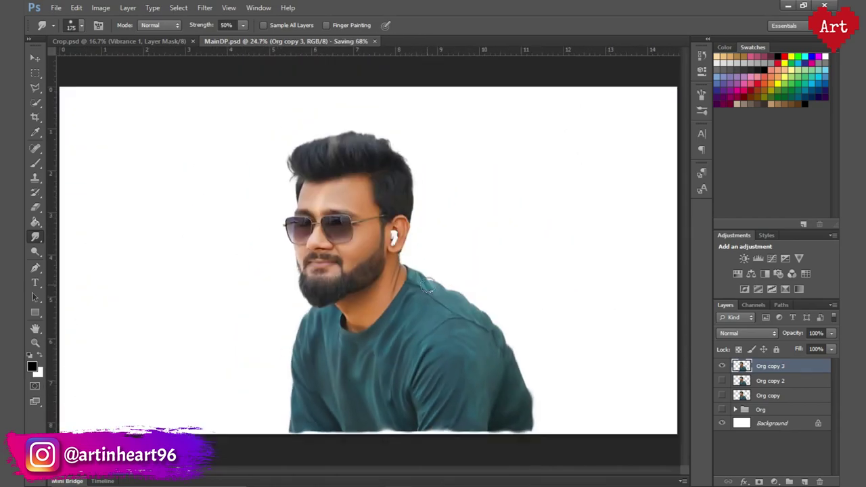
pyautogui.moveTo(300, 421); pyautogui.dragTo(528, 425)
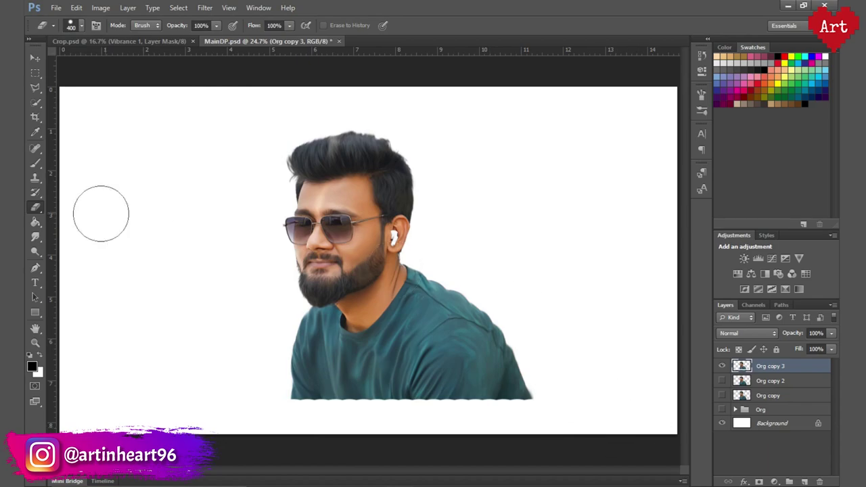
# - Feather the shirt's bottom edge into soft strokes with a 400 px smudge brush
pyautogui.scroll(3, 506, 315)
pyautogui.press(']')
pyautogui.press(']')
pyautogui.press(']')
pyautogui.moveTo(507, 316)
pyautogui.mouseDown()
pyautogui.moveTo(426, 290)
pyautogui.moveTo(309, 300)
pyautogui.mouseUp()
pyautogui.scroll(-2, 309, 300)
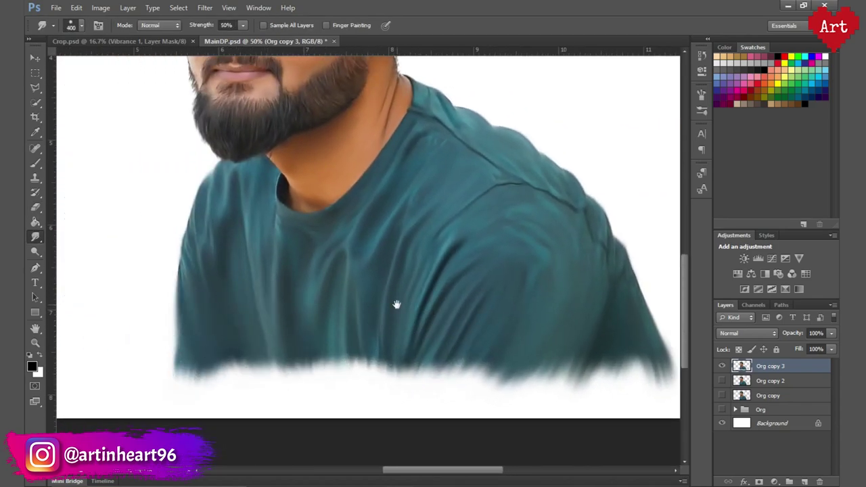
pyautogui.scroll(-1, 396, 304)
pyautogui.moveTo(396, 304); pyautogui.dragTo(414, 370)
pyautogui.scroll(1, 513, 338)
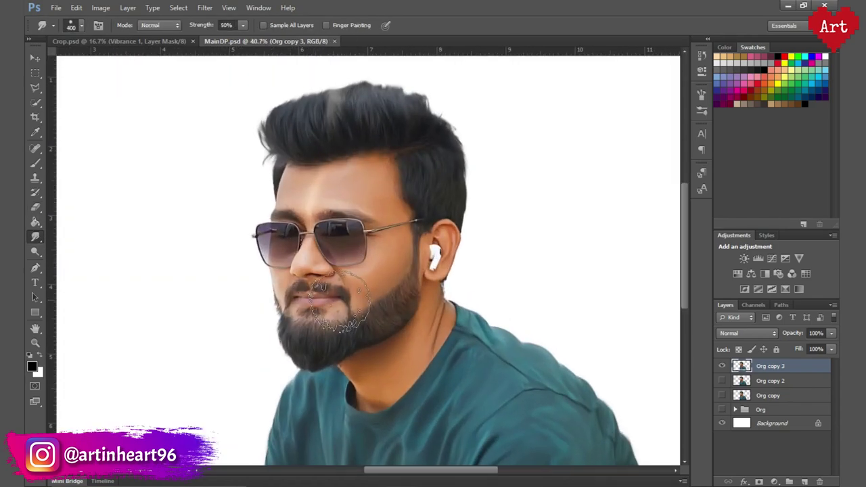
pyautogui.scroll(-2, 318, 296)
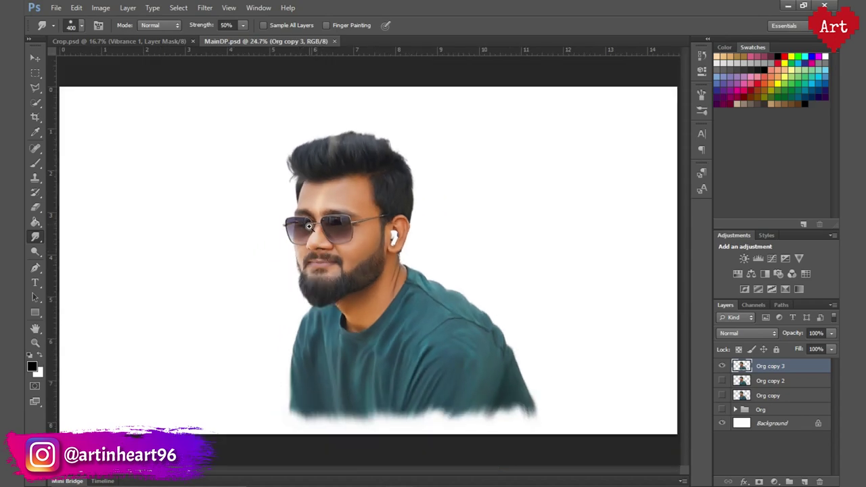
pyautogui.scroll(1, 376, 321)
pyautogui.scroll(1, 357, 322)
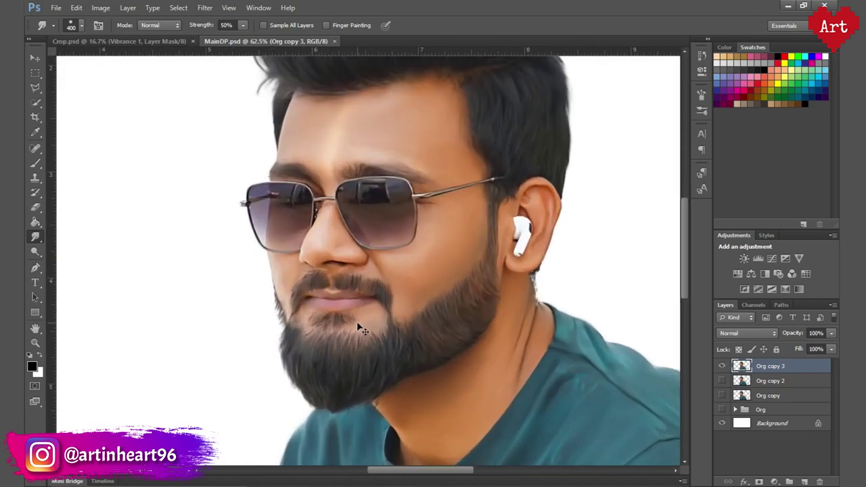
pyautogui.scroll(-2, 357, 321)
# - On the Background layer, set the foreground colour to gold bf9b4e
pyautogui.click(775, 424)
pyautogui.click(32, 367)
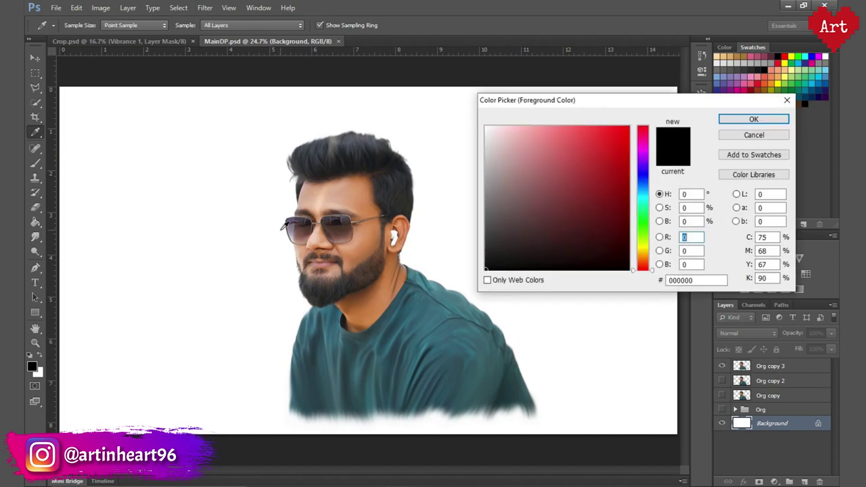
pyautogui.moveTo(648, 265)
pyautogui.mouseDown()
pyautogui.moveTo(647, 247)
pyautogui.moveTo(646, 258)
pyautogui.mouseUp()
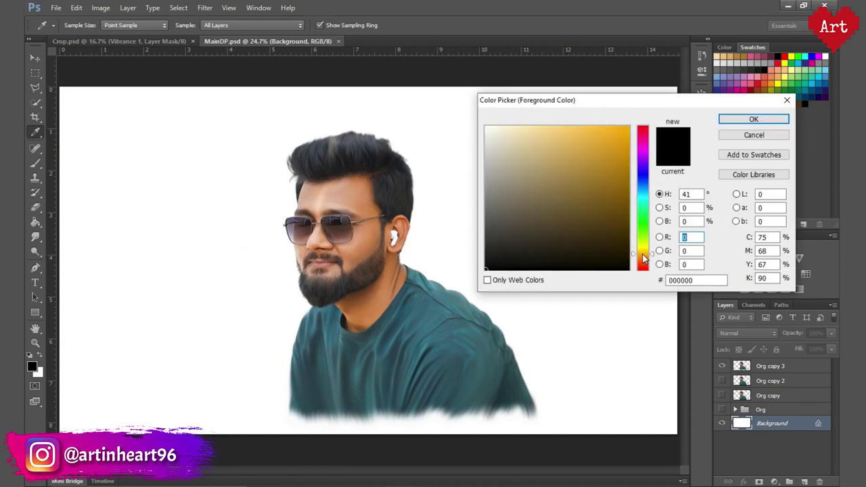
pyautogui.moveTo(571, 188); pyautogui.dragTo(587, 174)
pyautogui.moveTo(647, 258); pyautogui.dragTo(647, 260)
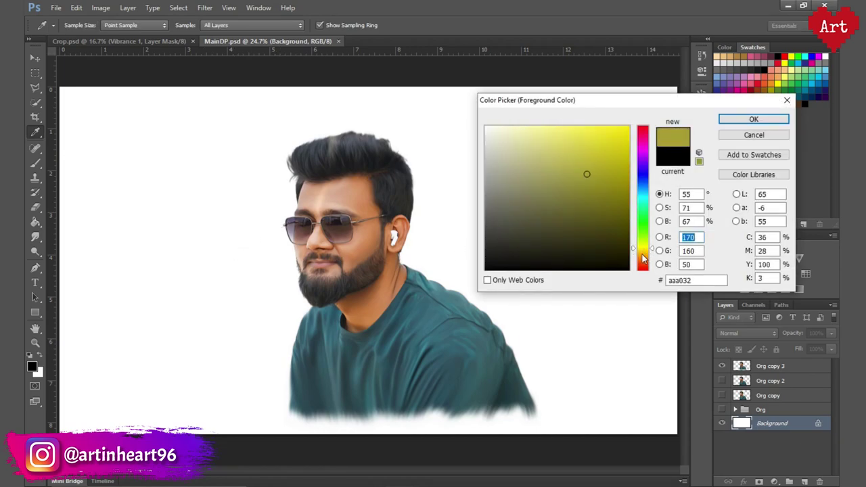
pyautogui.moveTo(553, 183); pyautogui.dragTo(570, 162)
pyautogui.press('Return')
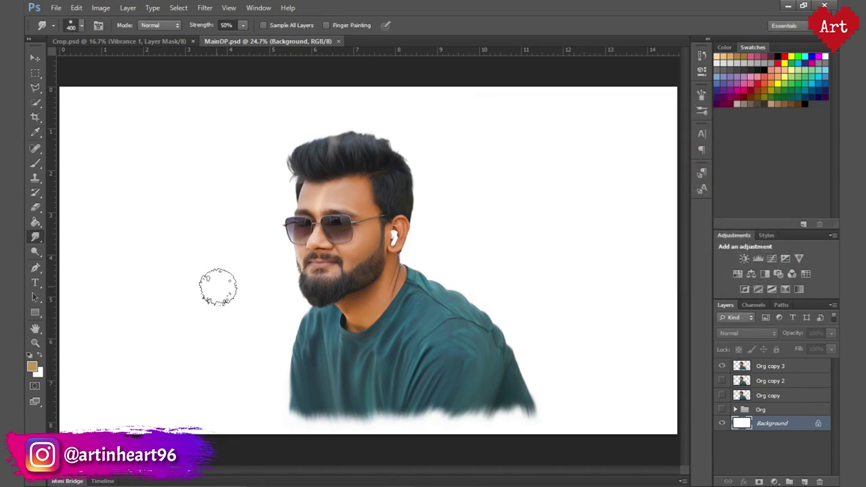
# - Paint-bucket the background gold, then add Layer 1 filled solid black
pyautogui.press('g')
pyautogui.click(220, 291)
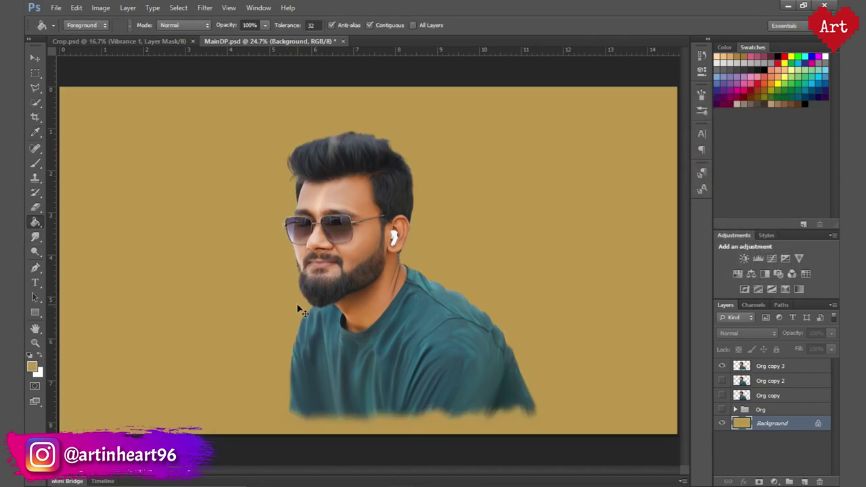
pyautogui.click(804, 482)
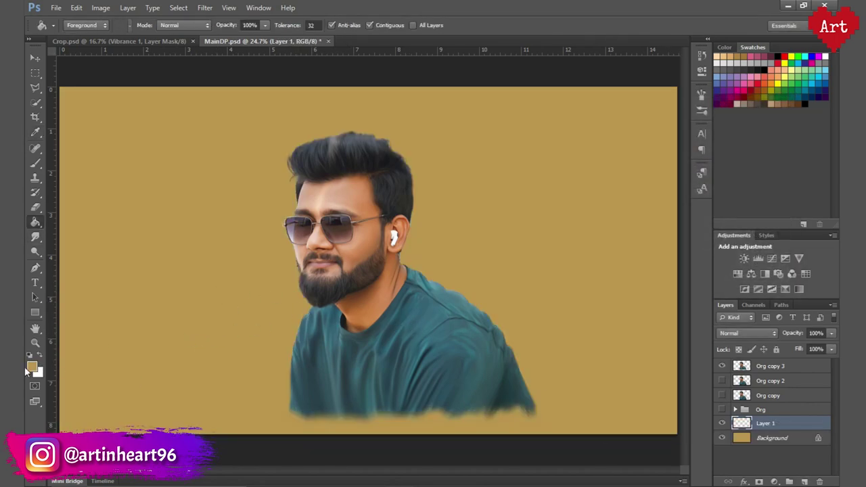
pyautogui.click(217, 310)
# - Make Org copy 3 the active layer and zoom in on the sunglasses
pyautogui.scroll(5, 364, 287)
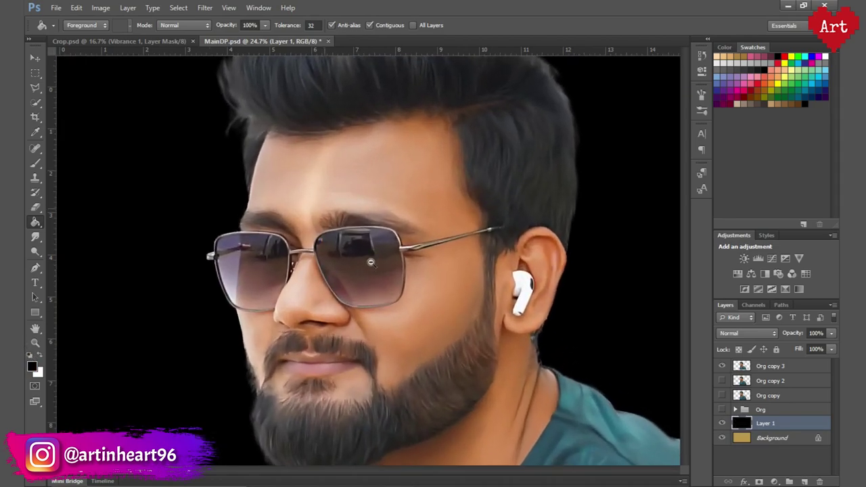
pyautogui.scroll(-1, 416, 345)
pyautogui.hotkey('alt', '.')
pyautogui.scroll(2, 223, 243)
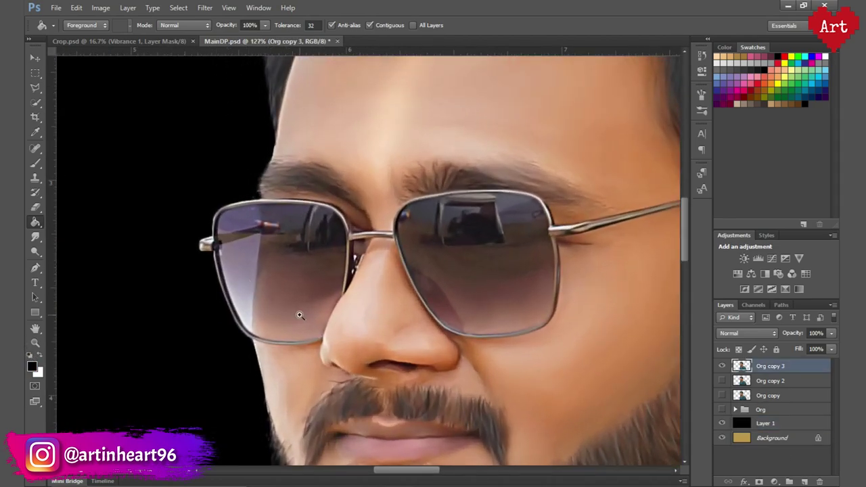
pyautogui.scroll(2, 300, 309)
pyautogui.scroll(2, 228, 280)
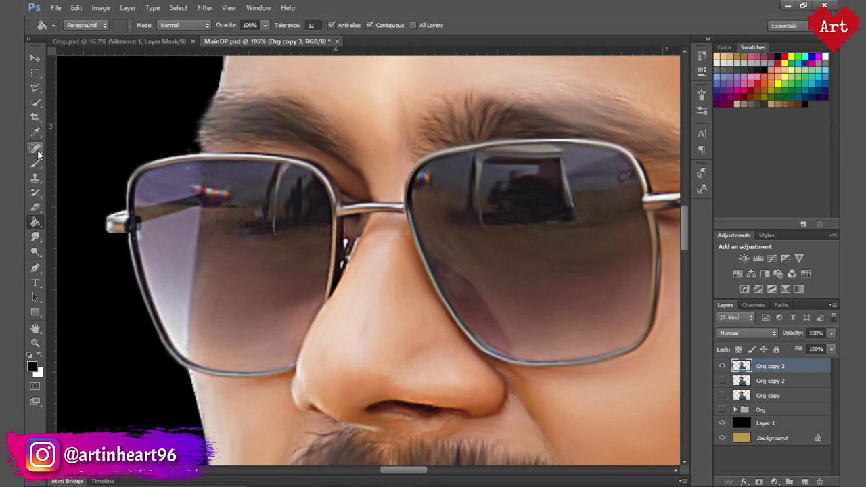
pyautogui.click(35, 87)
pyautogui.scroll(1, 187, 254)
pyautogui.scroll(1, 197, 269)
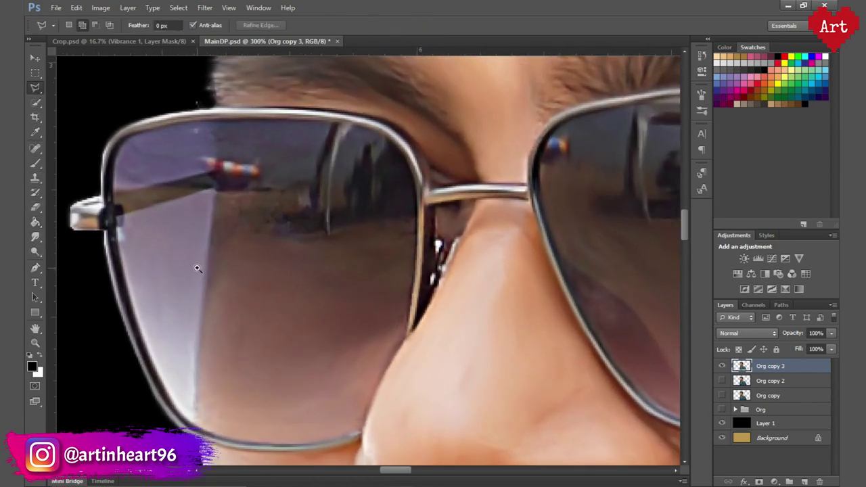
# - Quick-select the left and right sunglass lenses together
pyautogui.click(36, 103)
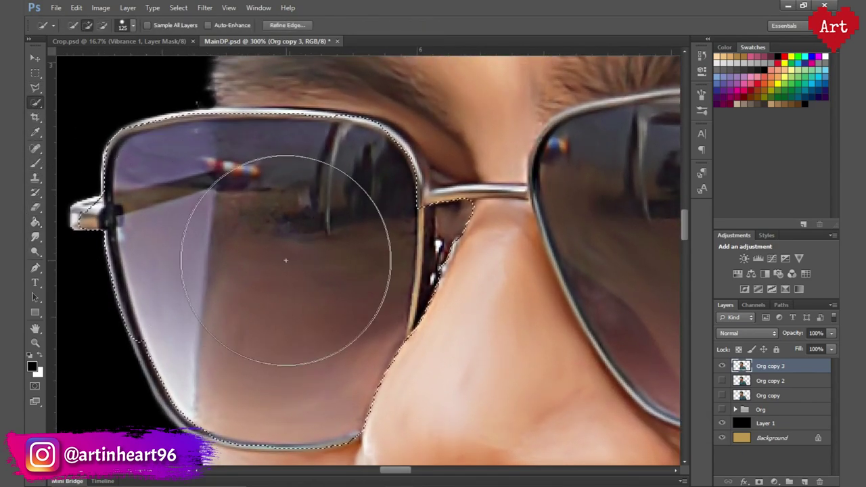
pyautogui.moveTo(269, 262); pyautogui.dragTo(329, 288)
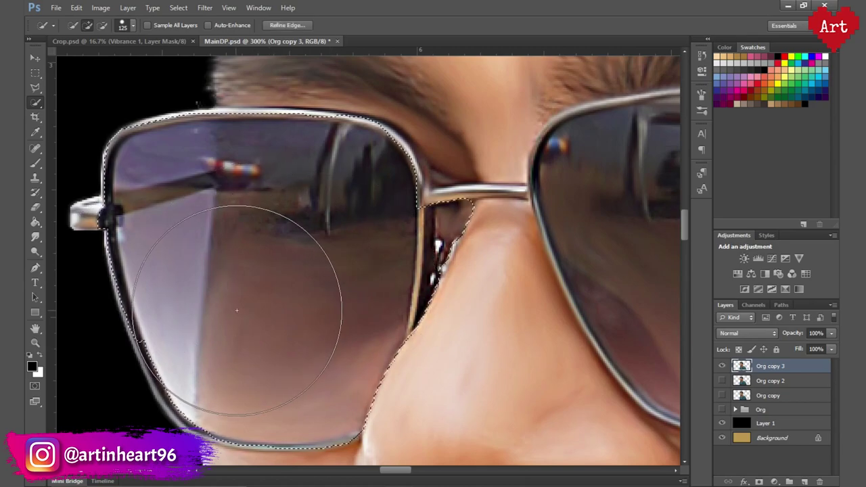
pyautogui.moveTo(581, 293); pyautogui.dragTo(310, 262)
pyautogui.moveTo(464, 217)
pyautogui.mouseDown()
pyautogui.moveTo(433, 216)
pyautogui.moveTo(447, 235)
pyautogui.mouseUp()
pyautogui.scroll(-3, 447, 235)
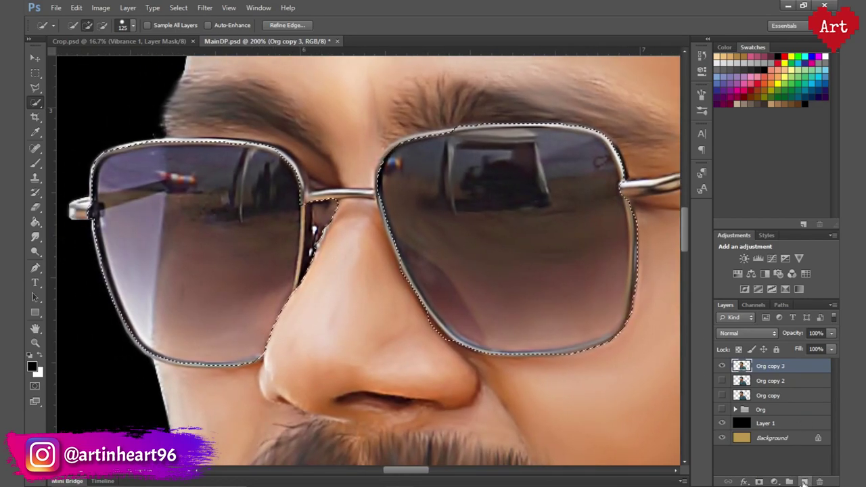
# - Add Layer 2 above Org copy 3 with a layer mask from the lens selection
pyautogui.click(805, 482)
pyautogui.click(759, 482)
pyautogui.keyDown('ctrl'); pyautogui.click(766, 369); pyautogui.keyUp('ctrl')
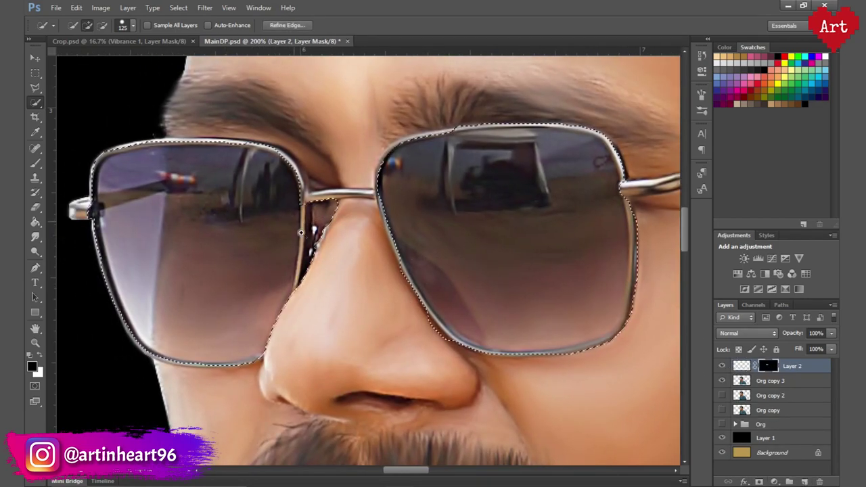
pyautogui.scroll(2, 323, 238)
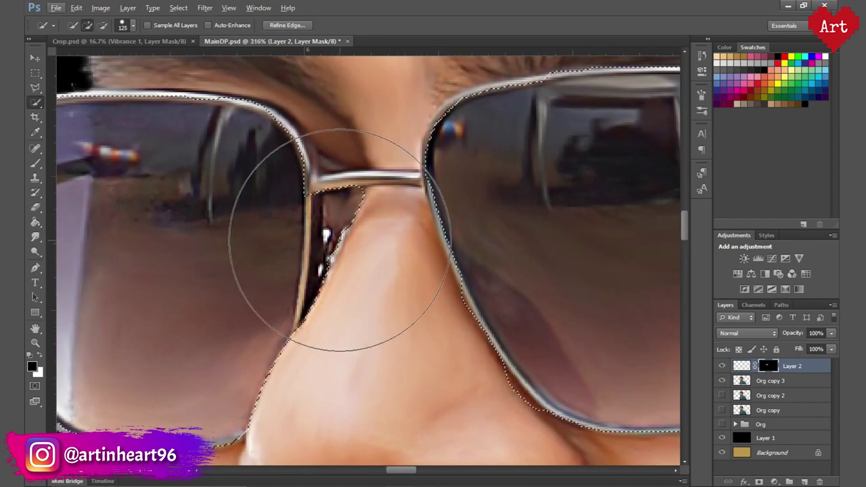
pyautogui.hotkey('ctrl', 'd')
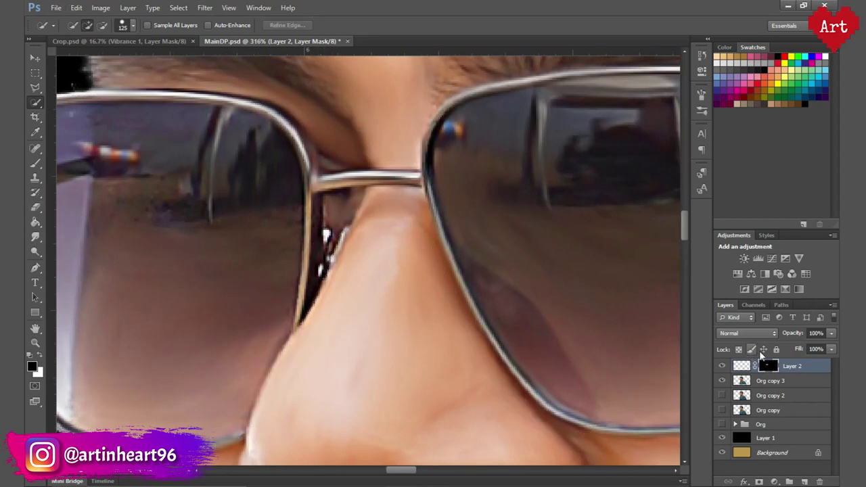
# - Reload the lens selection from the mask with the Brush tool active and open the foreground colour picker
pyautogui.click(35, 166)
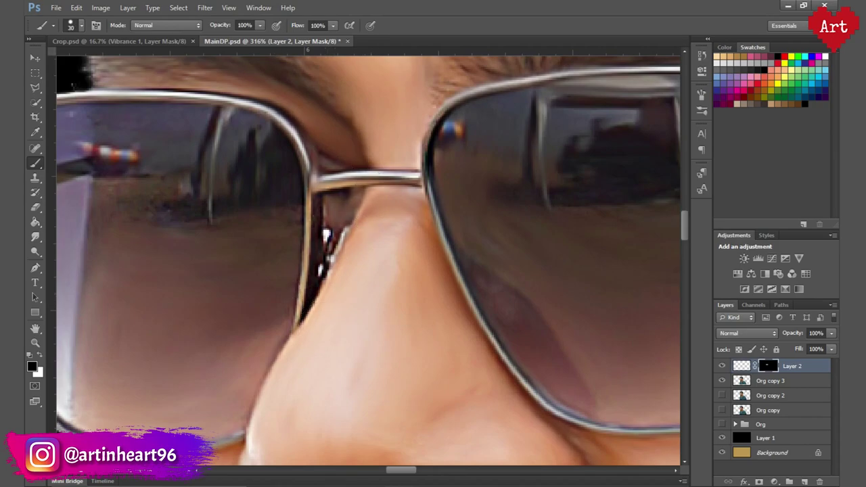
pyautogui.keyDown('ctrl'); pyautogui.click(770, 369); pyautogui.keyUp('ctrl')
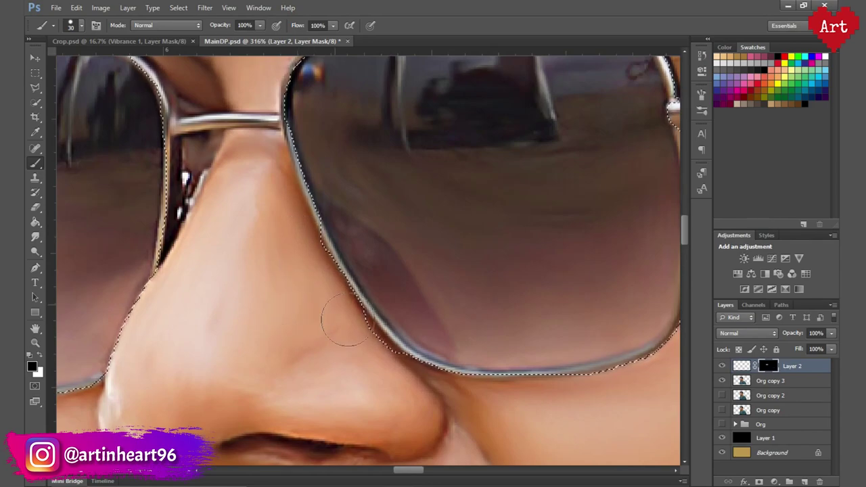
pyautogui.moveTo(393, 376); pyautogui.dragTo(271, 387)
pyautogui.scroll(5, 271, 386)
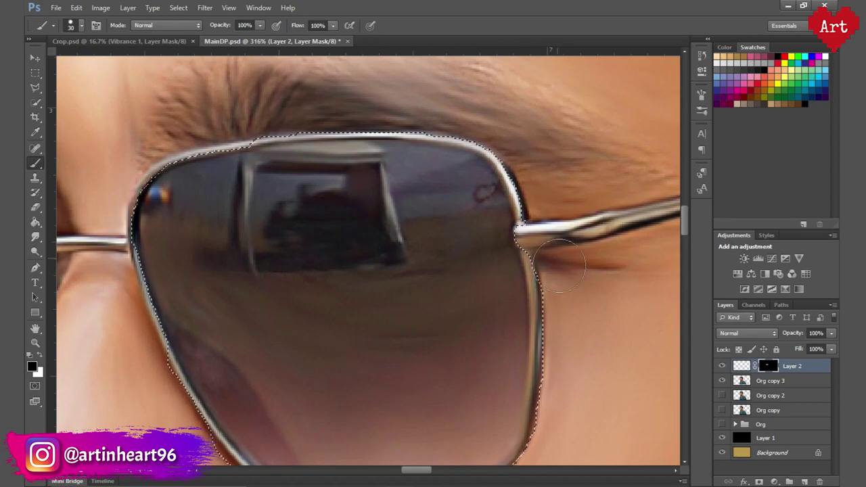
pyautogui.scroll(-3, 663, 332)
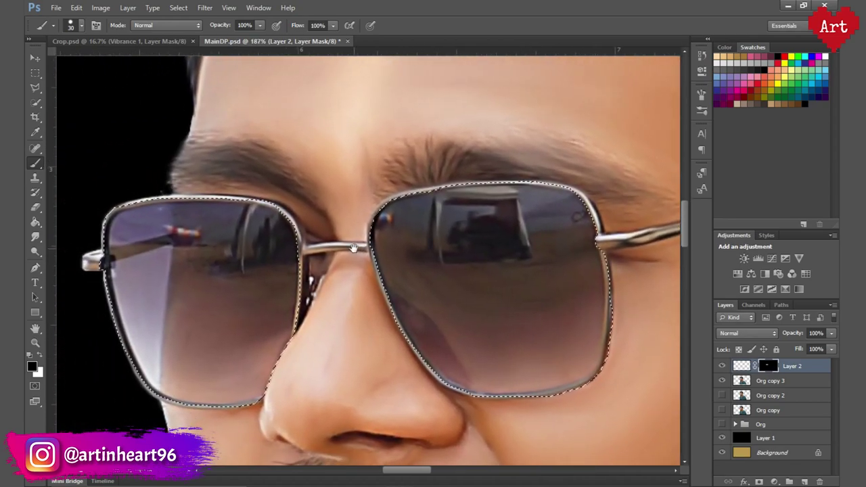
pyautogui.scroll(-6, 202, 119)
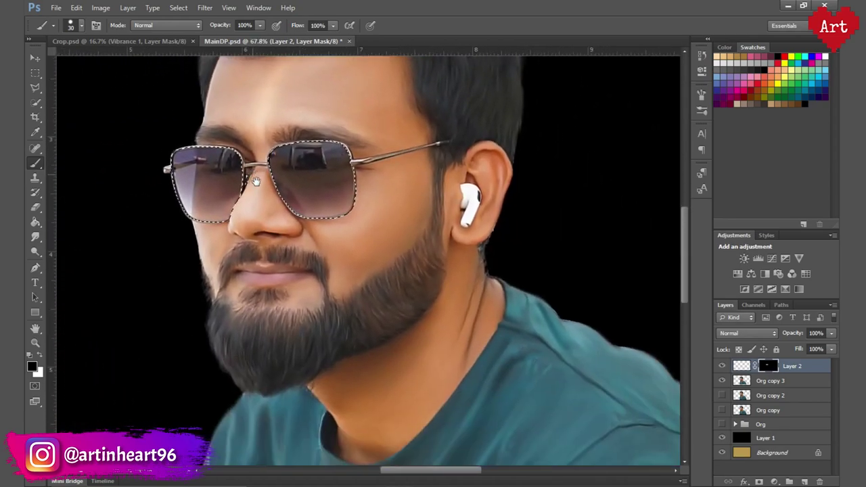
pyautogui.click(33, 368)
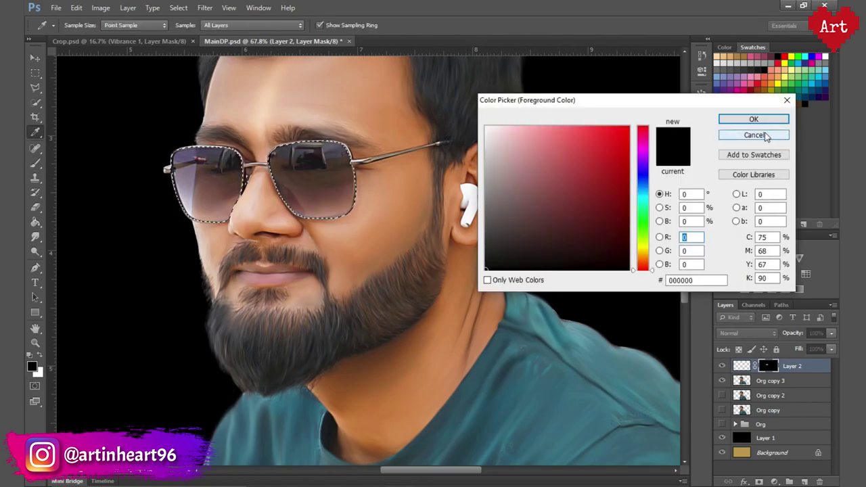
# - Sample the shirt's teal as the foreground colour, nudged toward cyan
pyautogui.click(755, 135)
pyautogui.click(32, 366)
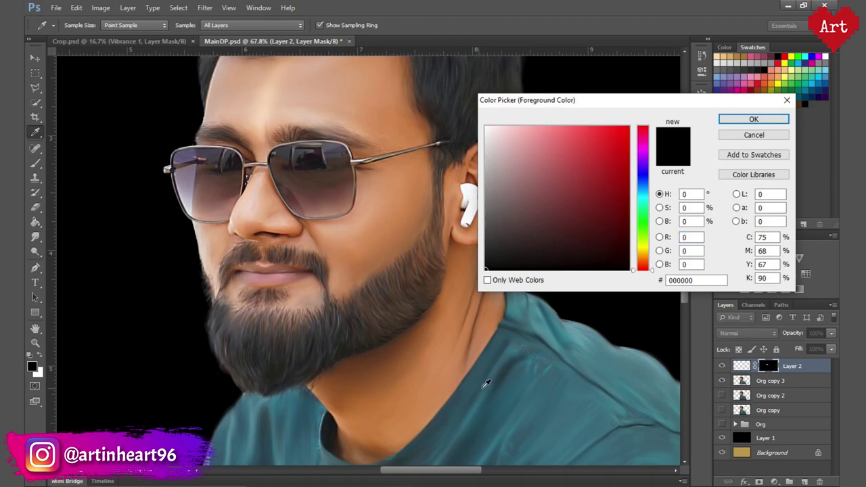
pyautogui.click(754, 135)
pyautogui.click(770, 382)
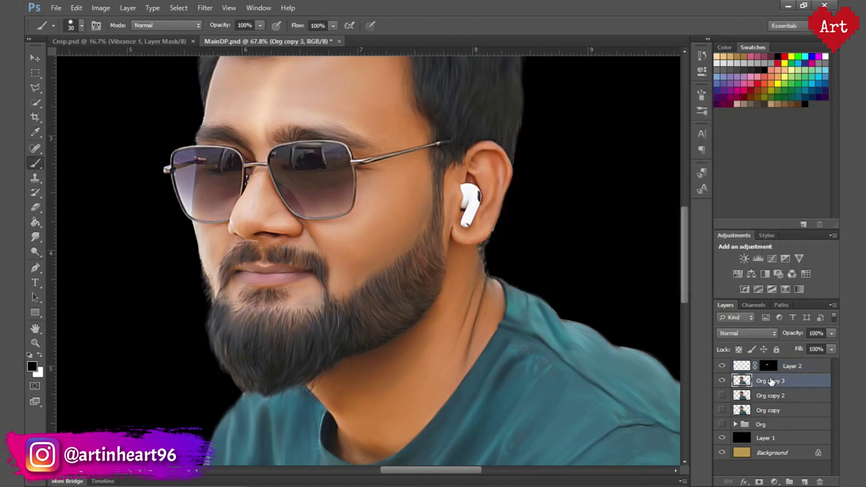
pyautogui.click(32, 366)
pyautogui.click(488, 392)
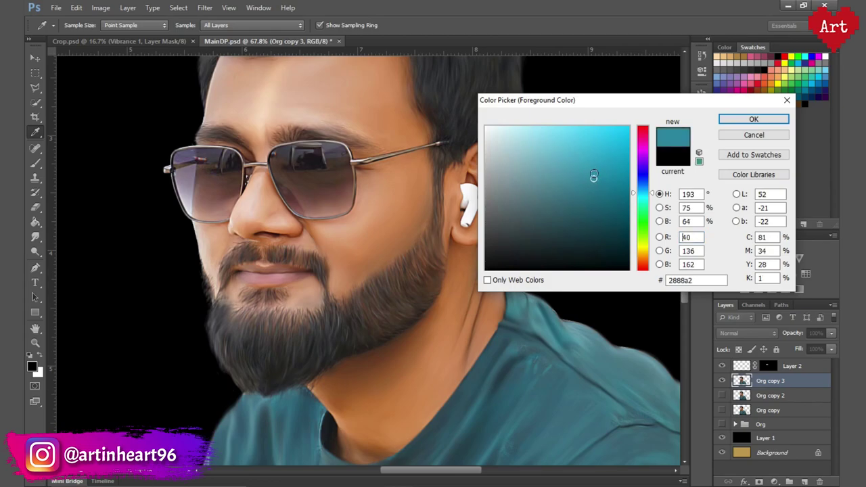
pyautogui.click(643, 197)
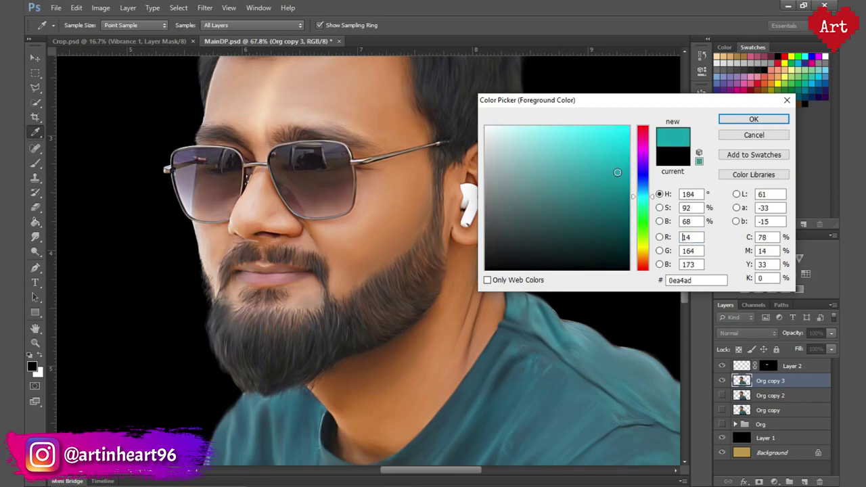
pyautogui.press('Return')
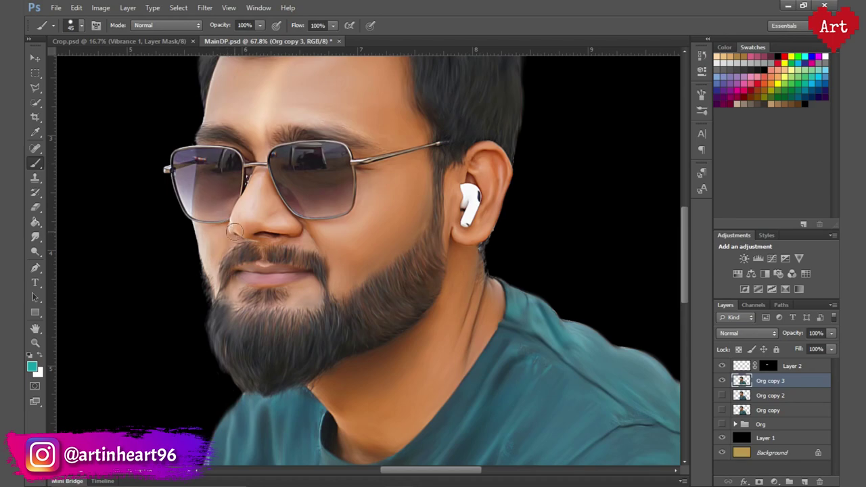
# - Paint the teal over both sunglass lenses on Layer 2
pyautogui.moveTo(203, 190)
pyautogui.mouseDown()
pyautogui.moveTo(196, 152)
pyautogui.moveTo(222, 207)
pyautogui.mouseUp()
pyautogui.hotkey('ctrl', 'z')
pyautogui.click(792, 365)
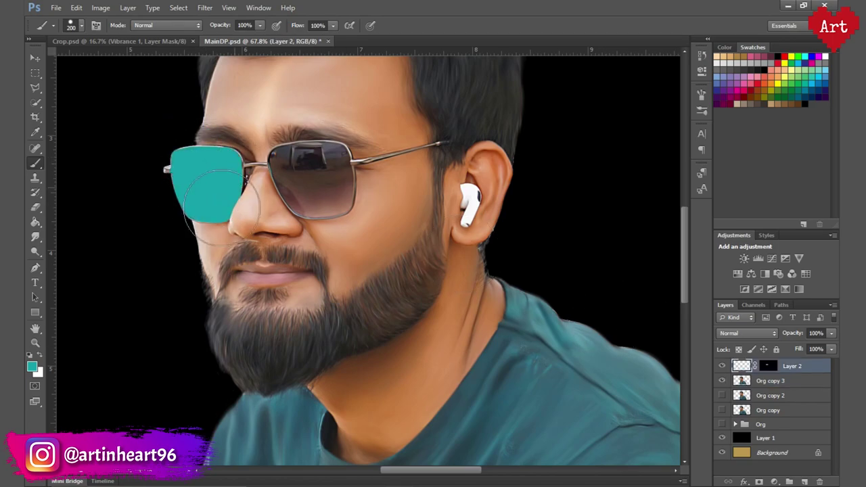
pyautogui.moveTo(284, 169); pyautogui.dragTo(345, 197)
pyautogui.moveTo(260, 183); pyautogui.dragTo(293, 180)
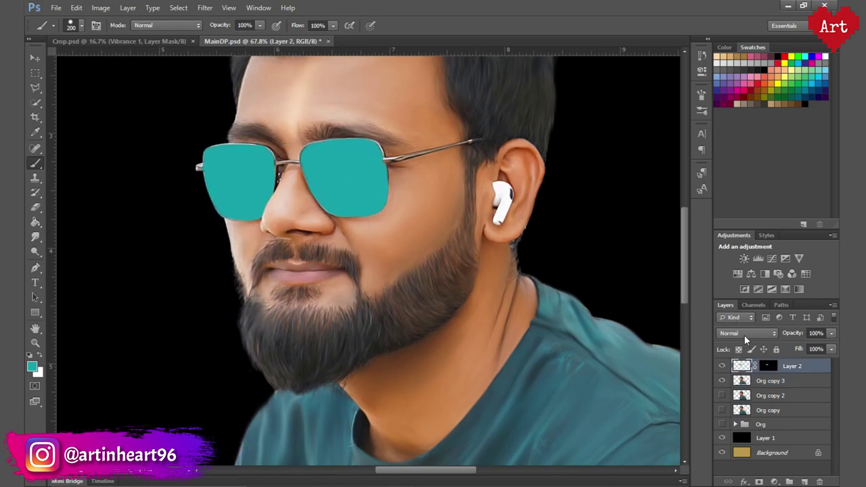
# - Cycle Layer 2's blend modes to Soft Light, comparing with the tint hidden
pyautogui.click(745, 333)
pyautogui.click(745, 73)
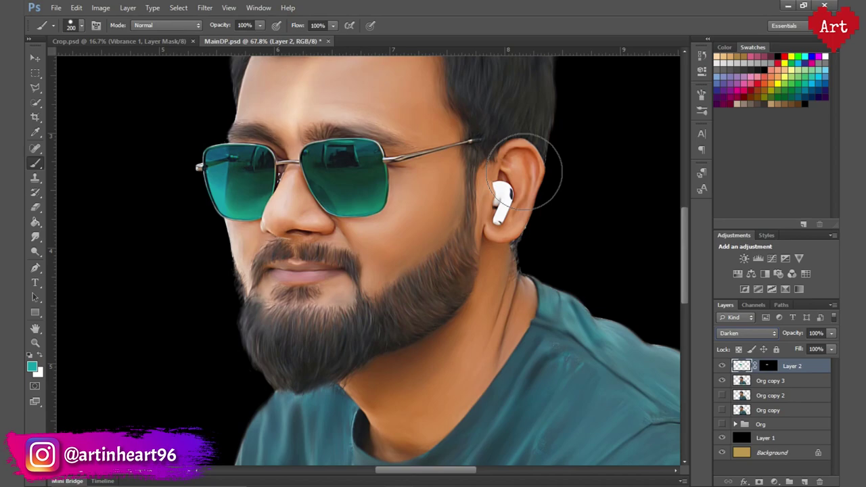
pyautogui.press('Down')
pyautogui.press('Down')
pyautogui.press('Down')
pyautogui.press('Down')
pyautogui.press('Down')
pyautogui.press('Down')
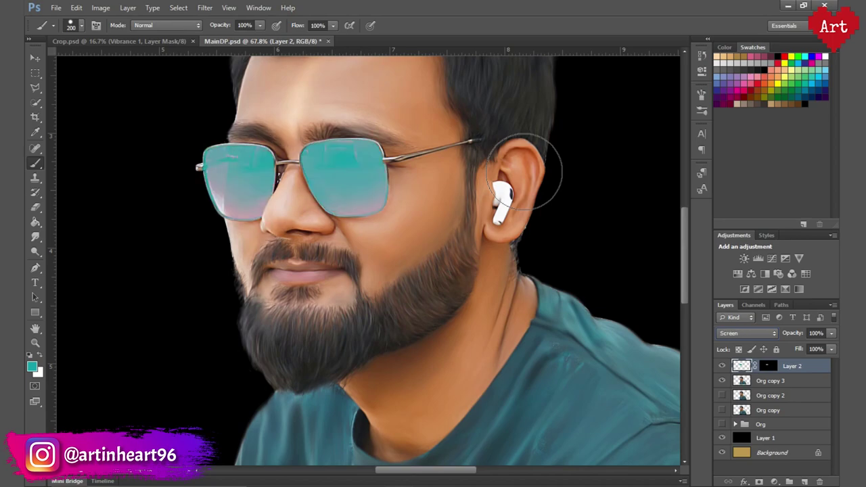
pyautogui.press('Down')
pyautogui.press('Down')
pyautogui.press('Down')
pyautogui.press('Down')
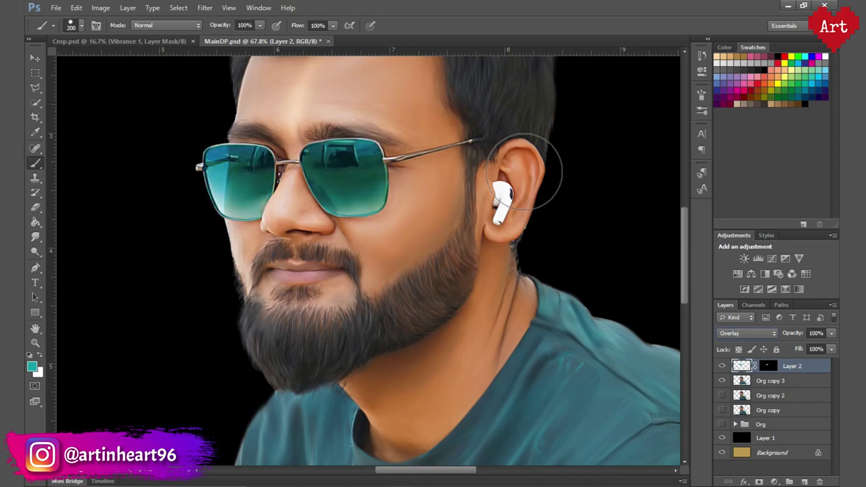
pyautogui.press('Down')
pyautogui.scroll(-3, 535, 224)
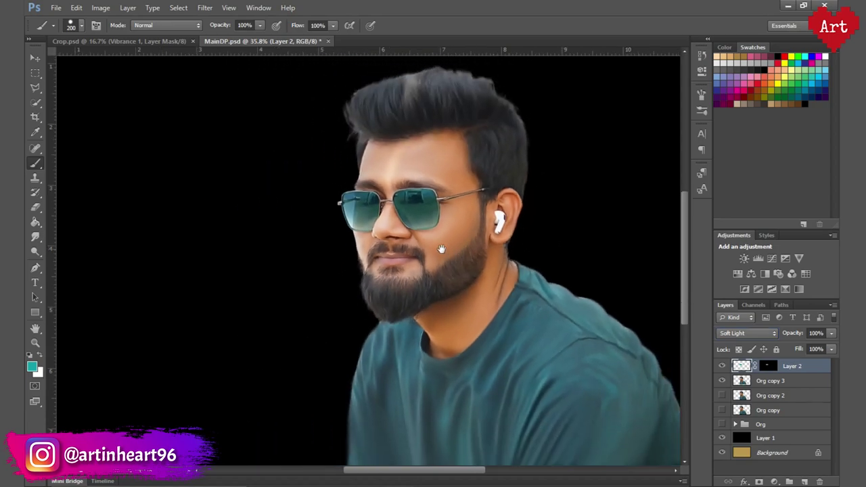
pyautogui.click(722, 367)
pyautogui.scroll(3, 337, 223)
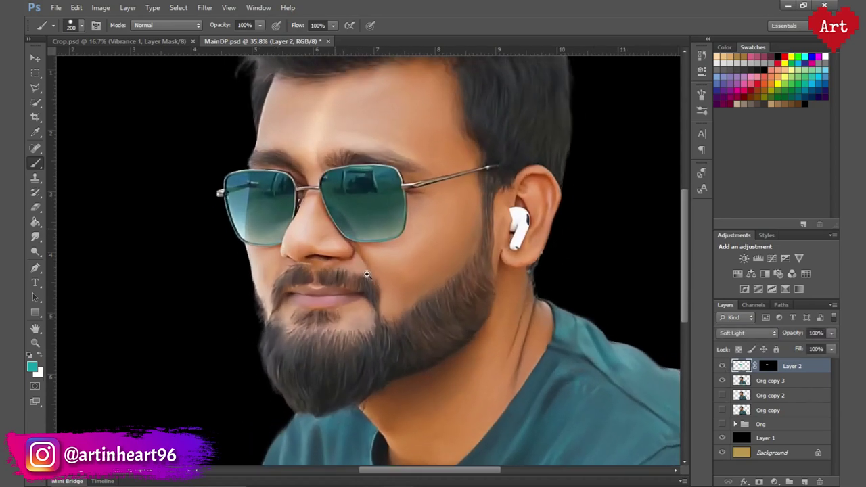
# - Set Layer 2's opacity to 70% and save the document
pyautogui.click(816, 333)
pyautogui.write('70')
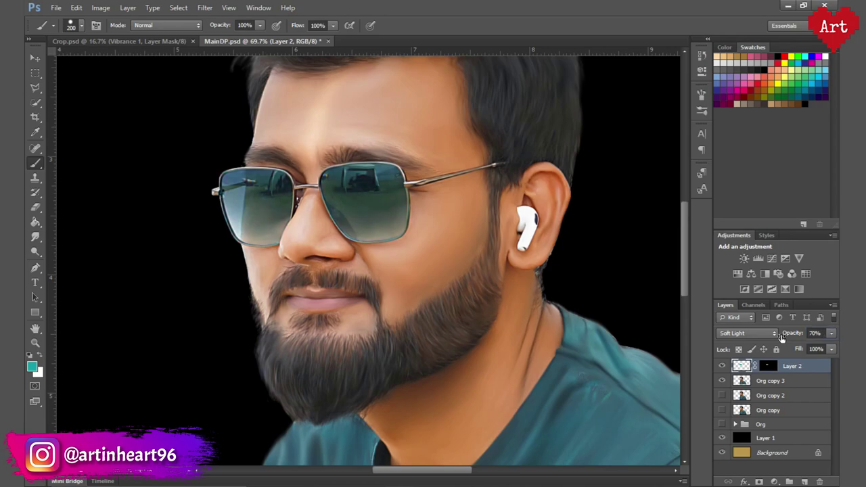
pyautogui.scroll(-3, 422, 209)
pyautogui.scroll(2, 368, 242)
pyautogui.scroll(1, 367, 234)
pyautogui.hotkey('ctrl', 's')
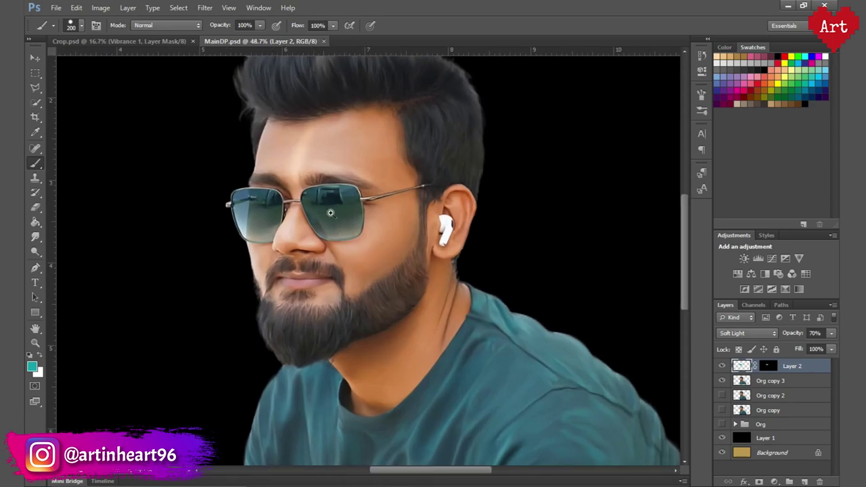
pyautogui.scroll(3, 334, 211)
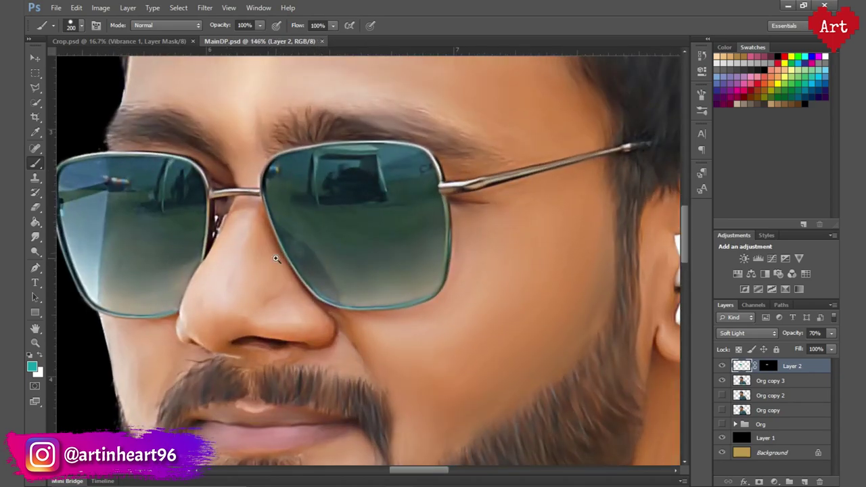
pyautogui.scroll(1, 316, 254)
# - Paint Layer 2's mask along both lens rims with a 6 px brush, then fit the portrait on screen
pyautogui.scroll(2, 111, 215)
pyautogui.click(768, 366)
pyautogui.press('d')
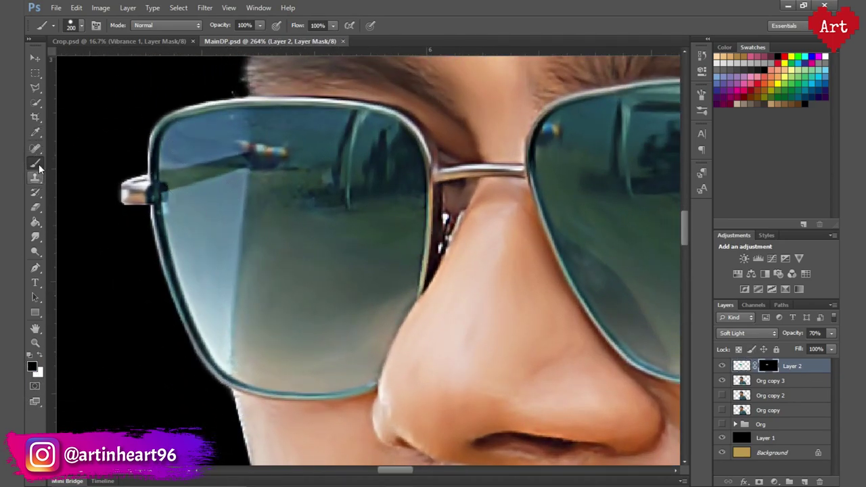
pyautogui.scroll(1, 209, 180)
pyautogui.press('[')
pyautogui.press('[')
pyautogui.press('[')
pyautogui.press('[')
pyautogui.press('[')
pyautogui.press('[')
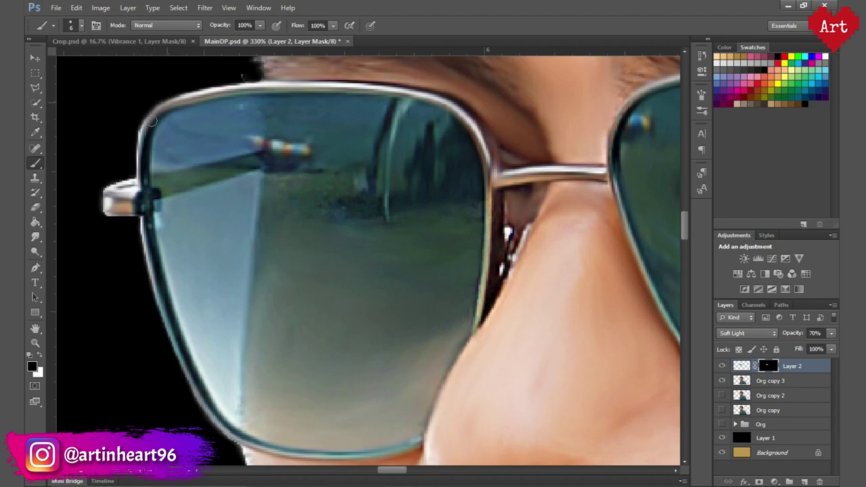
pyautogui.moveTo(174, 350); pyautogui.dragTo(147, 264)
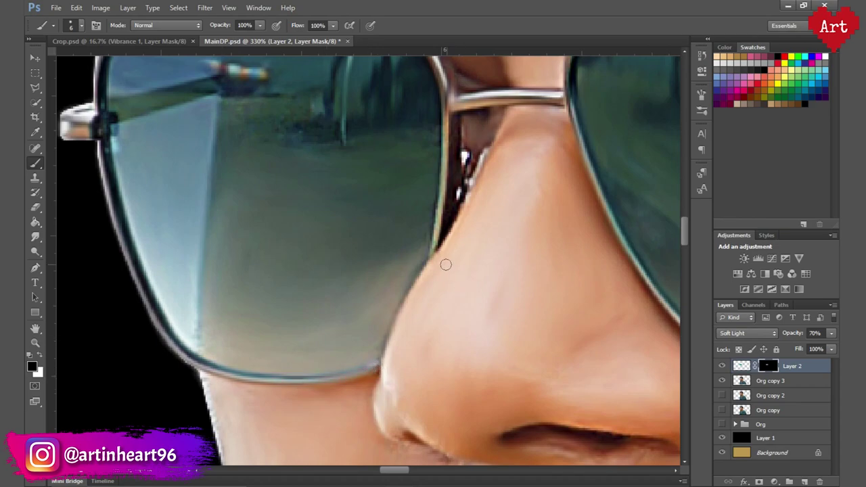
pyautogui.moveTo(572, 241); pyautogui.dragTo(178, 304)
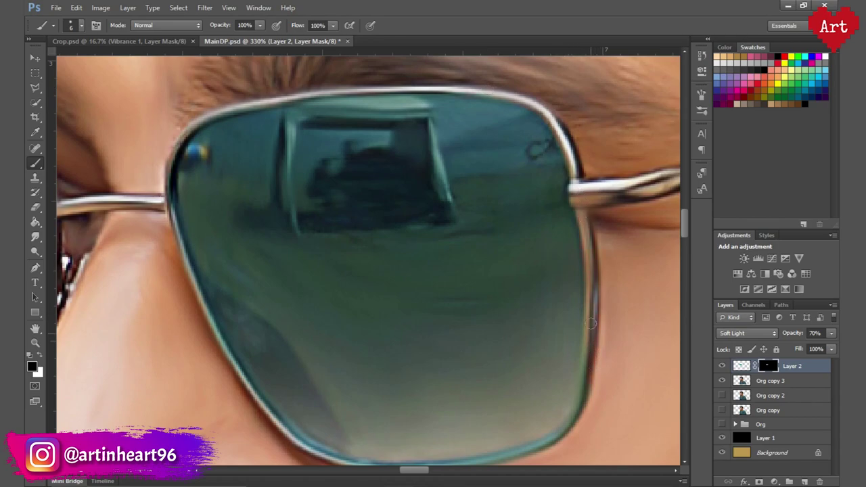
pyautogui.moveTo(592, 324); pyautogui.dragTo(584, 154)
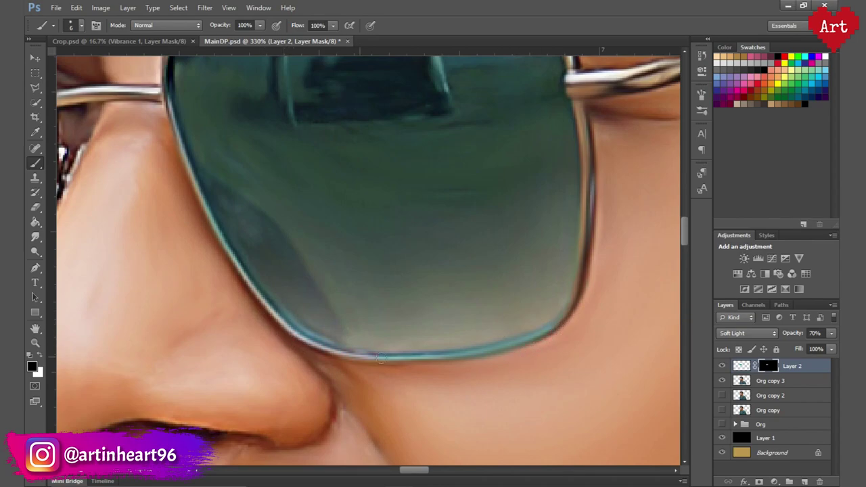
pyautogui.moveTo(415, 364); pyautogui.dragTo(446, 421)
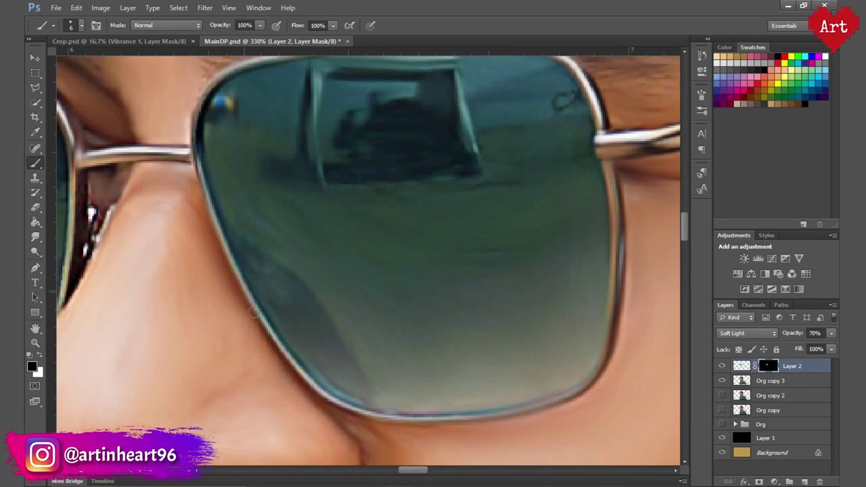
pyautogui.hotkey('ctrl', '0')
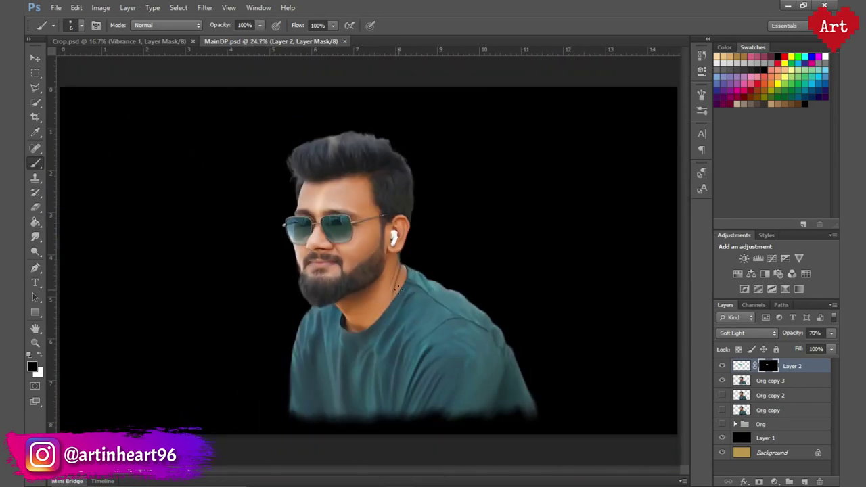
# - Group the portrait layers from Layer 2 through Org into Group 1
pyautogui.scroll(3, 399, 290)
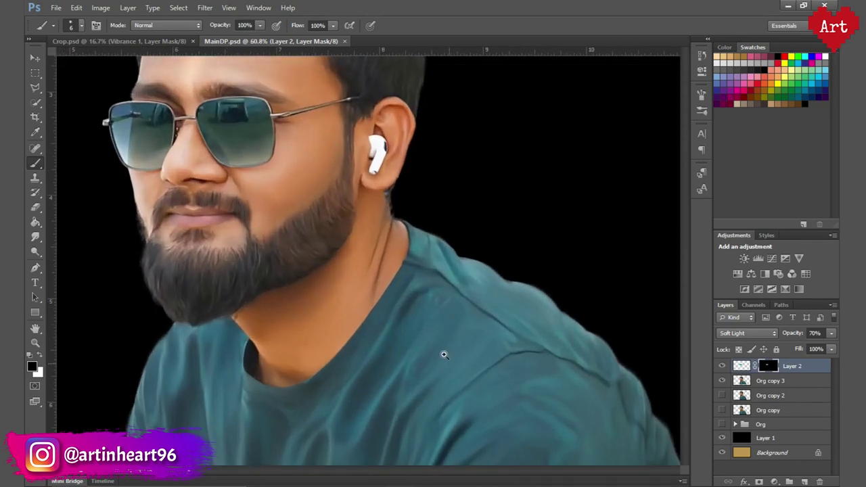
pyautogui.scroll(1, 401, 250)
pyautogui.scroll(1, 400, 250)
pyautogui.scroll(-4, 400, 251)
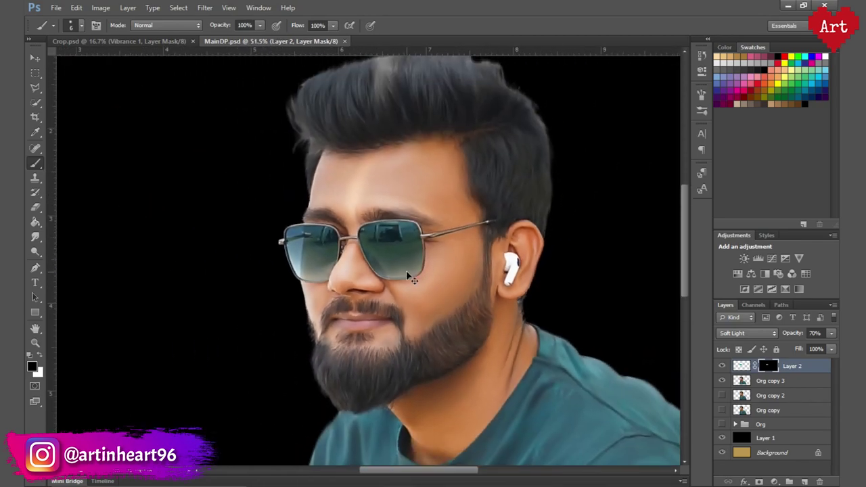
pyautogui.keyDown('shift'); pyautogui.click(779, 428); pyautogui.keyUp('shift')
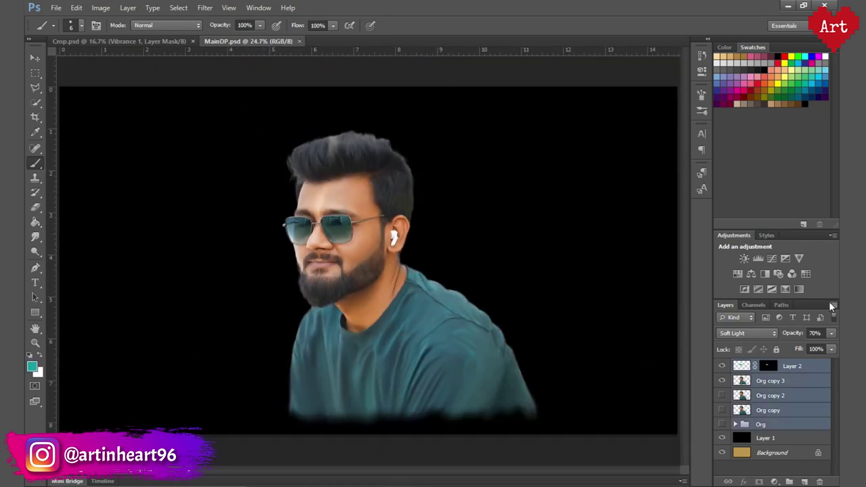
pyautogui.click(834, 304)
pyautogui.click(758, 93)
pyautogui.click(520, 162)
# - Add Layer 3 above Background, fill it with white, and hide the black Layer 1
pyautogui.click(781, 397)
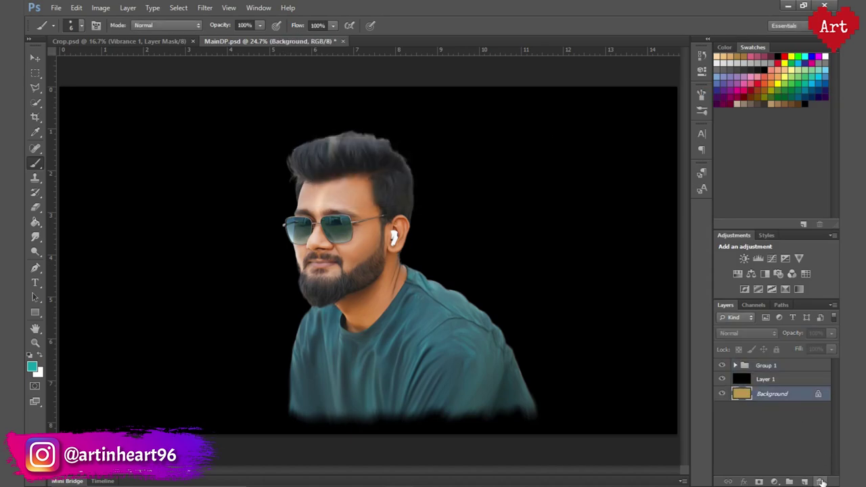
pyautogui.hotkey('ctrl', 'shift', 'alt', 'n')
pyautogui.click(39, 359)
pyautogui.press('g')
pyautogui.click(232, 300)
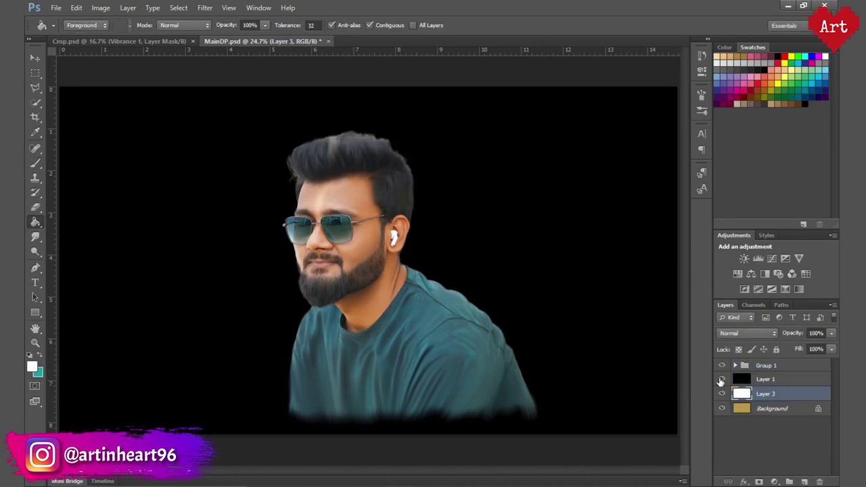
pyautogui.click(721, 379)
pyautogui.scroll(4, 398, 312)
pyautogui.scroll(-2, 398, 313)
pyautogui.scroll(-2, 465, 314)
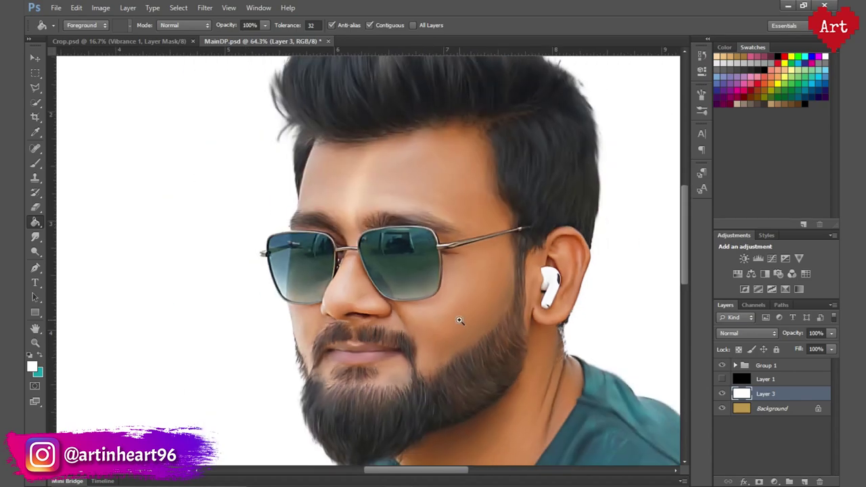
pyautogui.scroll(1, 458, 320)
pyautogui.scroll(4, 463, 344)
pyautogui.scroll(5, 463, 344)
pyautogui.scroll(2, 388, 322)
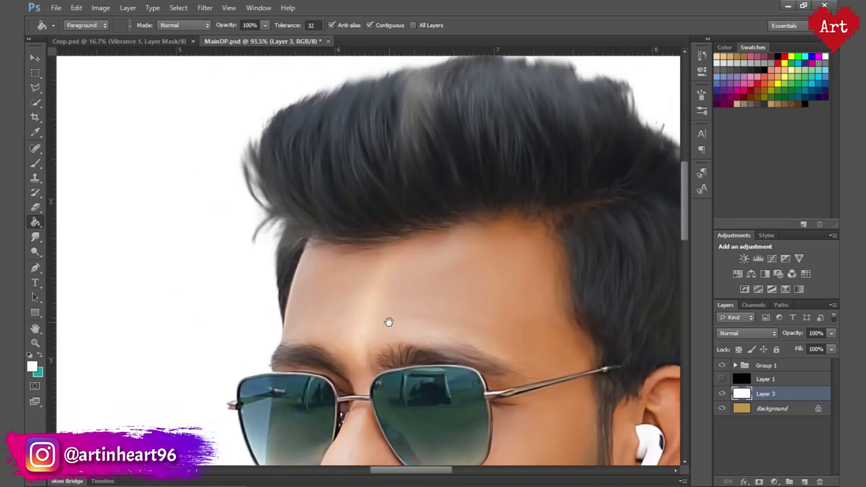
# - Add a new layer in Group 1 and set up a size 60 brush at 40% opacity
pyautogui.click(736, 366)
pyautogui.click(804, 482)
pyautogui.scroll(3, 379, 315)
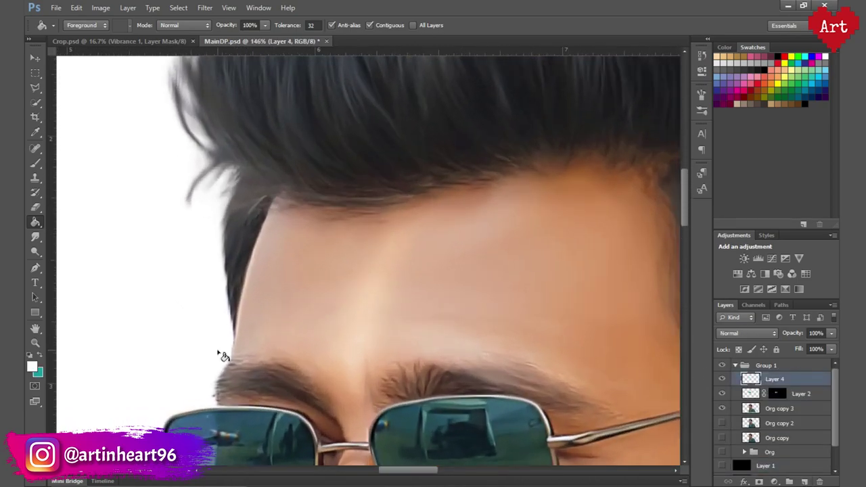
pyautogui.press('i')
pyautogui.click(398, 296)
pyautogui.press('b')
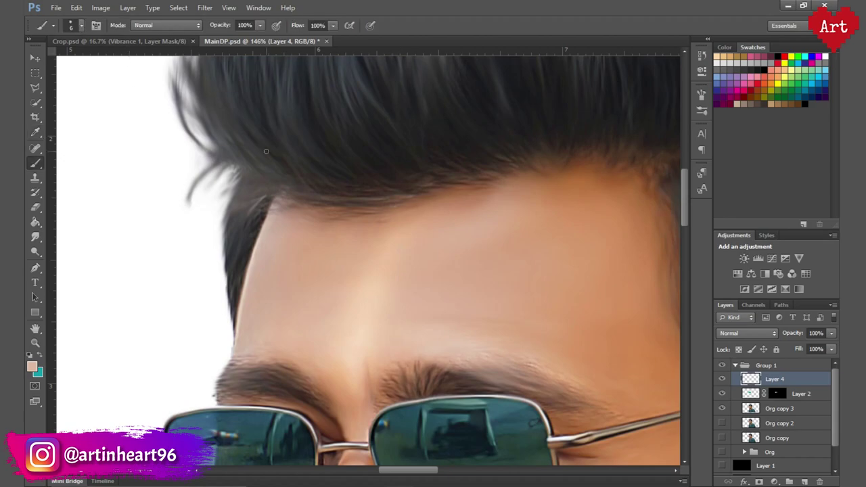
pyautogui.click(244, 25)
pyautogui.write('40')
pyautogui.press('Return')
pyautogui.press(']')
pyautogui.press(']')
pyautogui.press(']')
pyautogui.rightClick(164, 93)
pyautogui.press('Escape')
# - Sample the dark hair colour and paint it over the grey streak in the hair
pyautogui.scroll(-5, 473, 284)
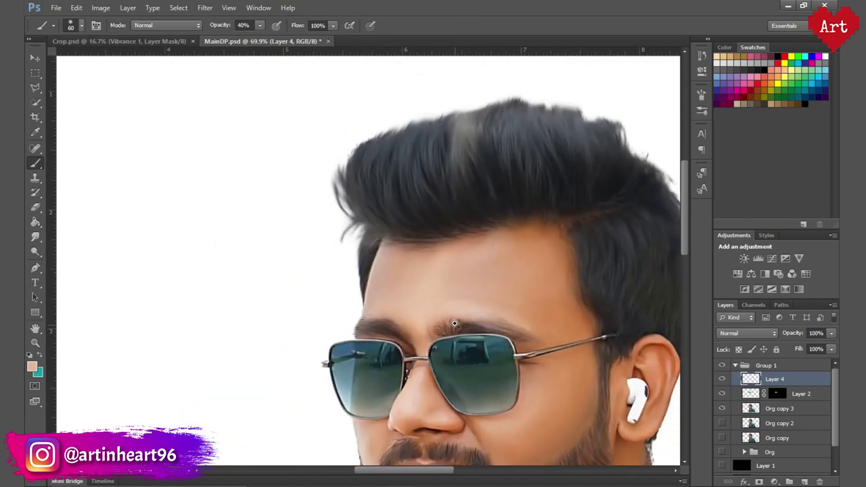
pyautogui.scroll(5, 433, 270)
pyautogui.moveTo(504, 222); pyautogui.dragTo(405, 309)
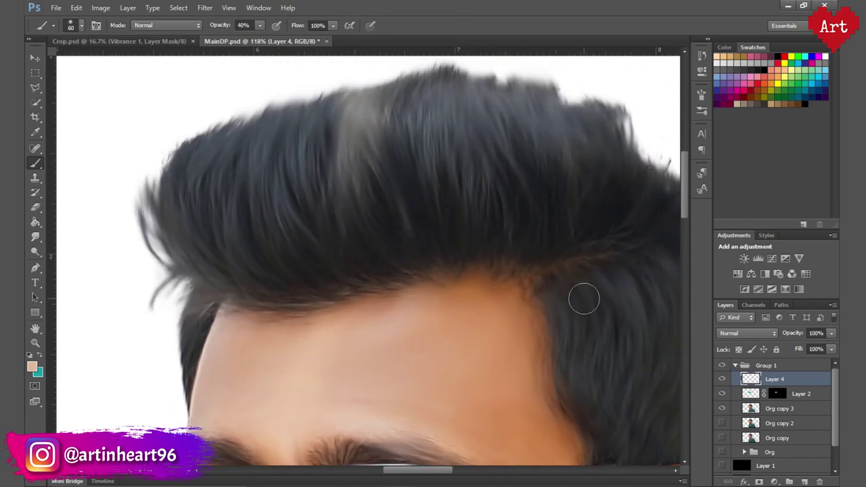
pyautogui.keyDown('alt'); pyautogui.click(387, 174); pyautogui.keyUp('alt')
pyautogui.moveTo(362, 216)
pyautogui.mouseDown()
pyautogui.moveTo(354, 116)
pyautogui.moveTo(359, 163)
pyautogui.mouseUp()
pyautogui.scroll(-5, 474, 156)
pyautogui.scroll(5, 467, 145)
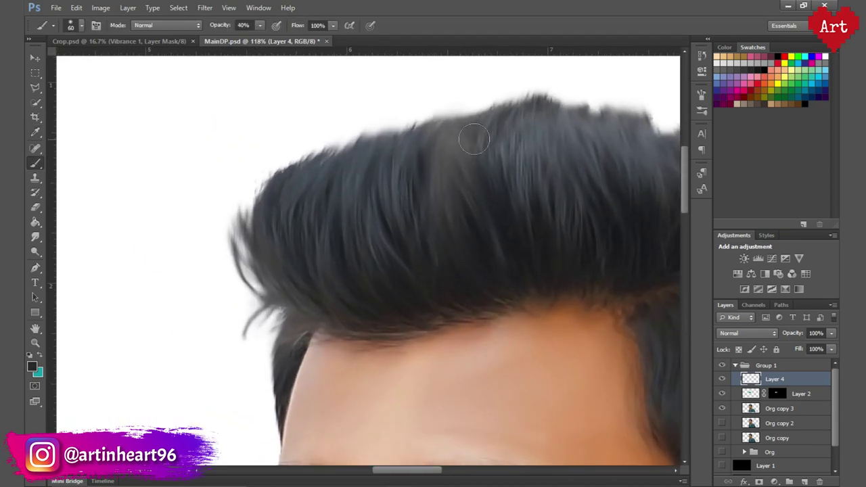
pyautogui.moveTo(474, 139); pyautogui.dragTo(453, 203)
pyautogui.scroll(-3, 453, 203)
pyautogui.scroll(-2, 474, 224)
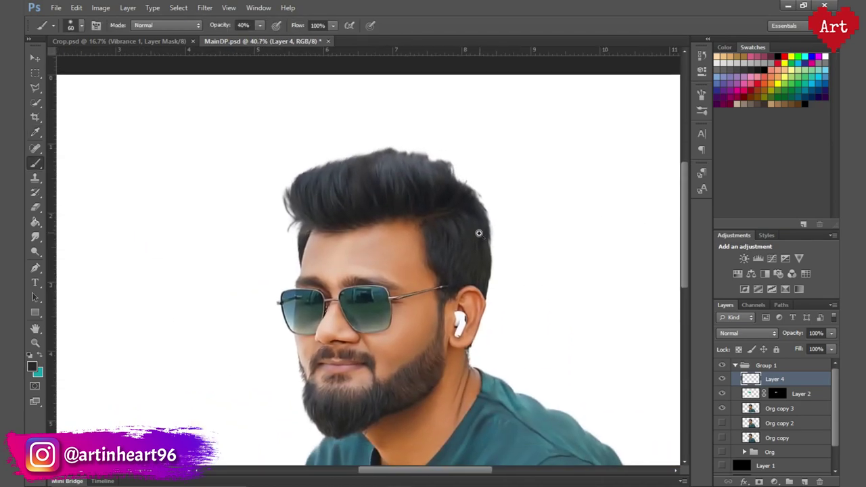
pyautogui.scroll(3, 478, 234)
pyautogui.scroll(-4, 421, 174)
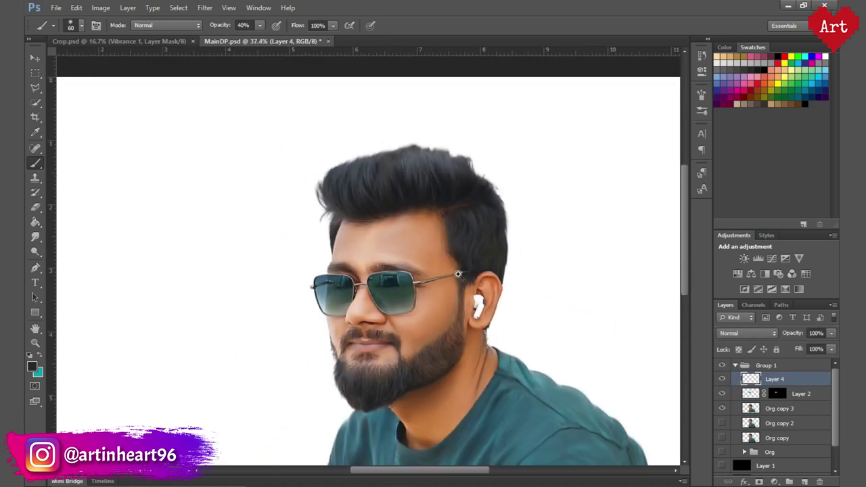
pyautogui.scroll(3, 379, 196)
pyautogui.scroll(-2, 378, 218)
pyautogui.scroll(-1, 384, 230)
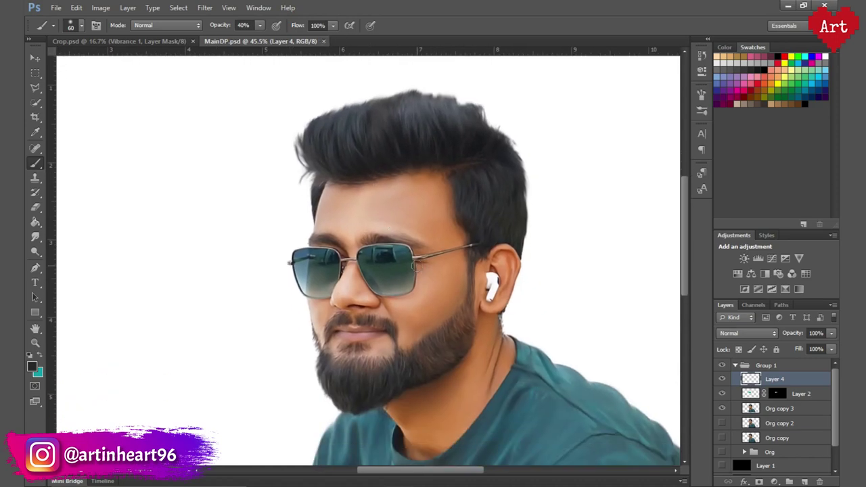
pyautogui.scroll(-2, 406, 315)
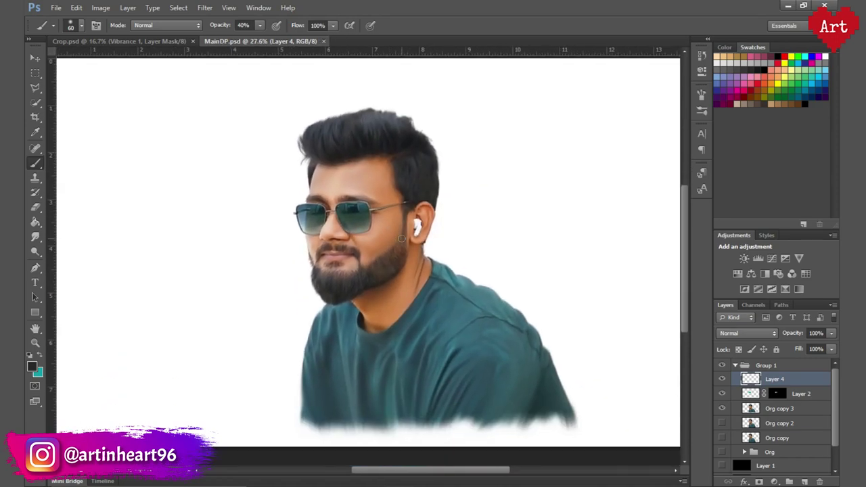
# - Duplicate Group 1 as Group 1 copy and save the document
pyautogui.click(736, 366)
pyautogui.scroll(1, 275, 191)
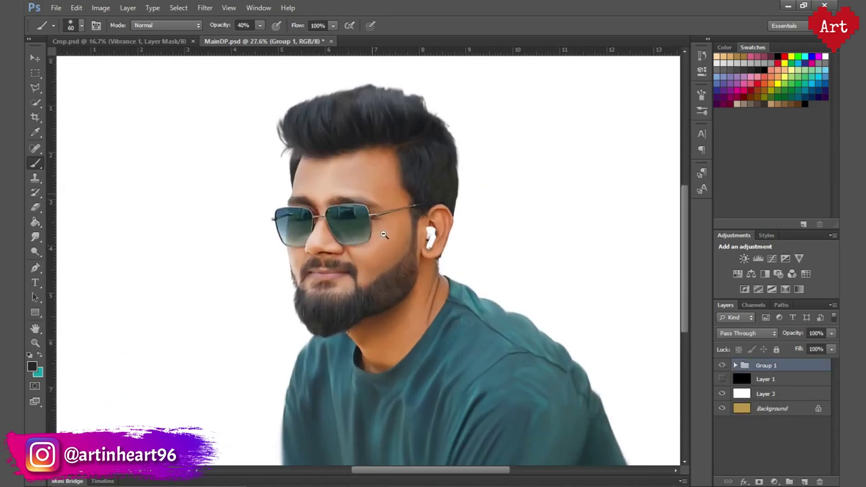
pyautogui.rightClick(776, 367)
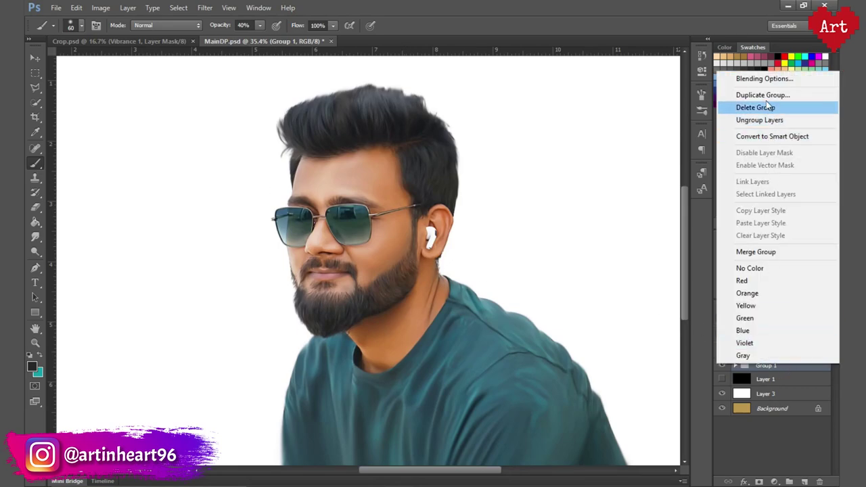
pyautogui.click(761, 107)
pyautogui.click(532, 149)
pyautogui.rightClick(772, 367)
pyautogui.press('Escape')
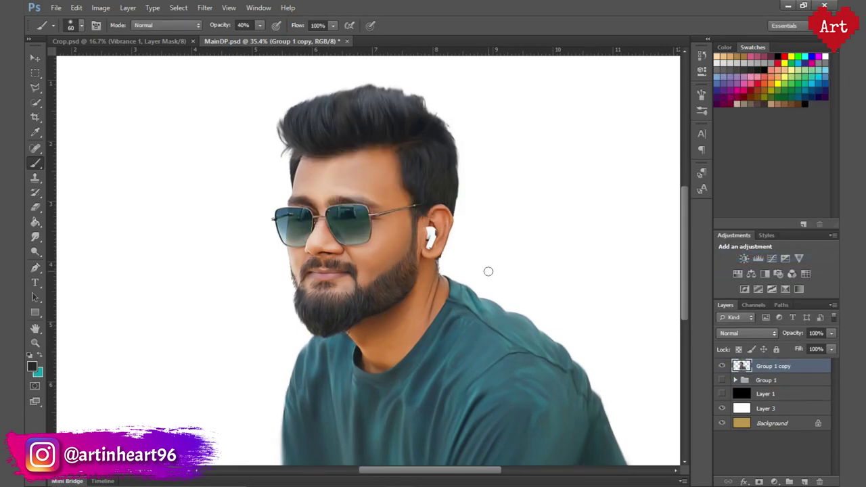
pyautogui.scroll(2, 487, 271)
pyautogui.scroll(-3, 470, 246)
pyautogui.scroll(-1, 472, 318)
pyautogui.hotkey('ctrl', 's')
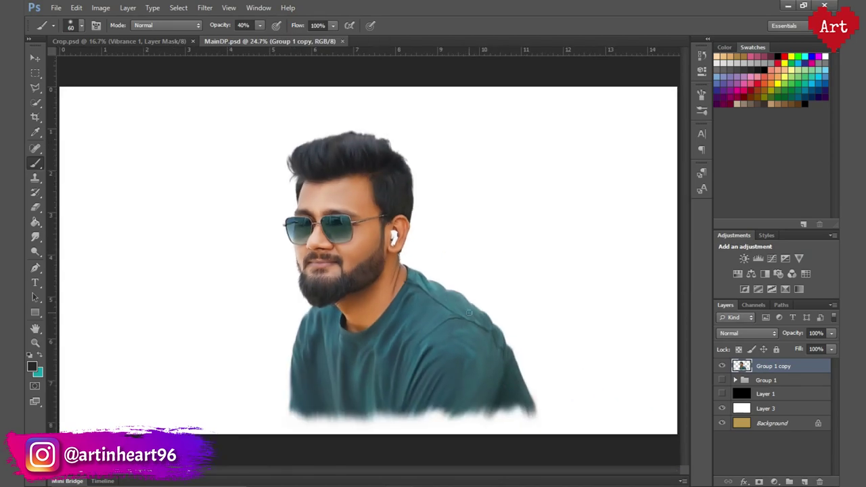
# - Create a layer group named Mk with a nested group named Lp
pyautogui.scroll(1, 337, 215)
pyautogui.scroll(2, 358, 257)
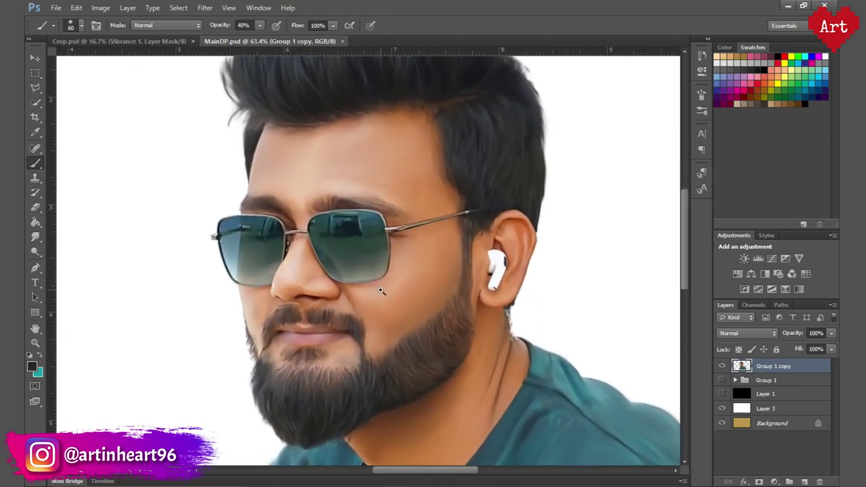
pyautogui.scroll(-2, 381, 290)
pyautogui.moveTo(407, 304); pyautogui.dragTo(353, 268)
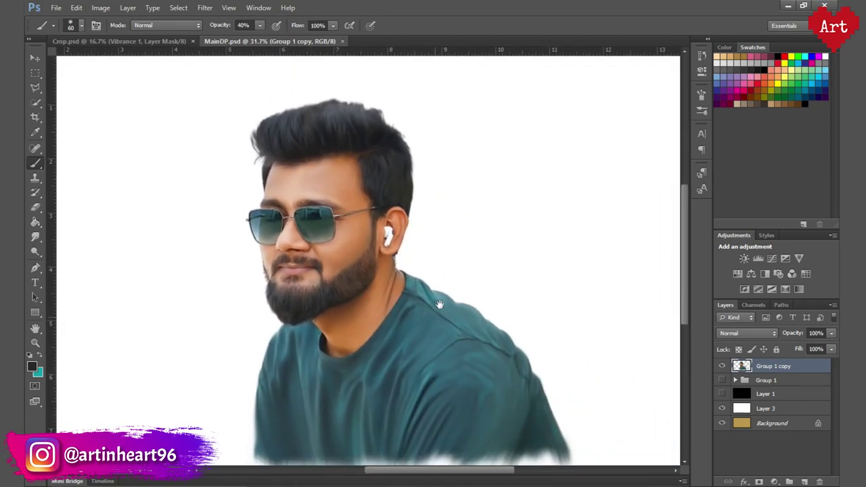
pyautogui.scroll(2, 335, 234)
pyautogui.click(790, 482)
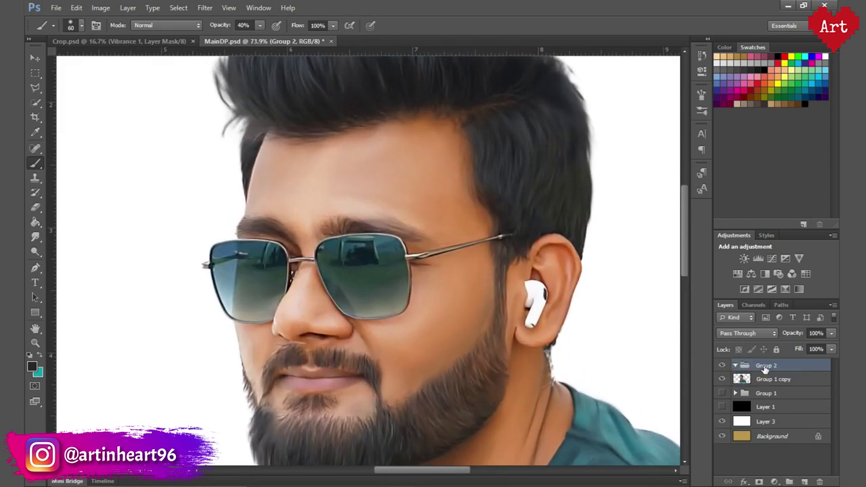
pyautogui.doubleClick(765, 366)
pyautogui.write('Mk')
pyautogui.press('Return')
pyautogui.click(790, 482)
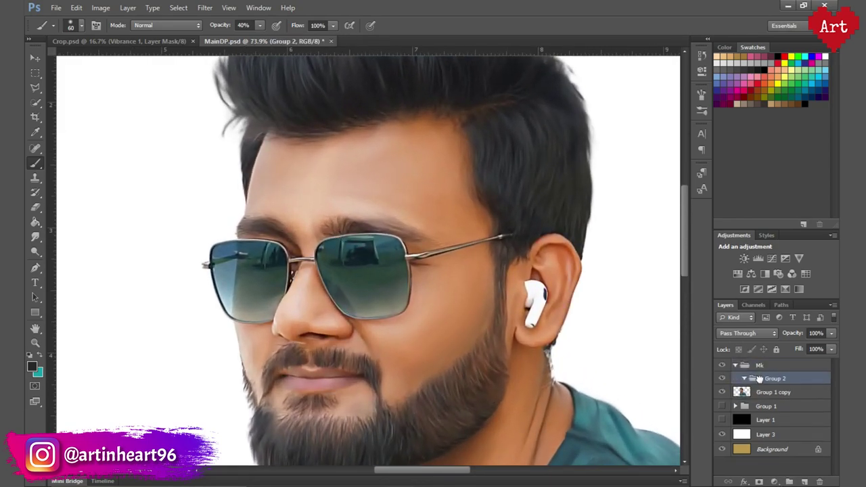
pyautogui.doubleClick(772, 379)
pyautogui.write('4p')
pyautogui.press('Return')
# - Add a new layer in Lp set to Color Burn, with red as the paint colour
pyautogui.click(804, 482)
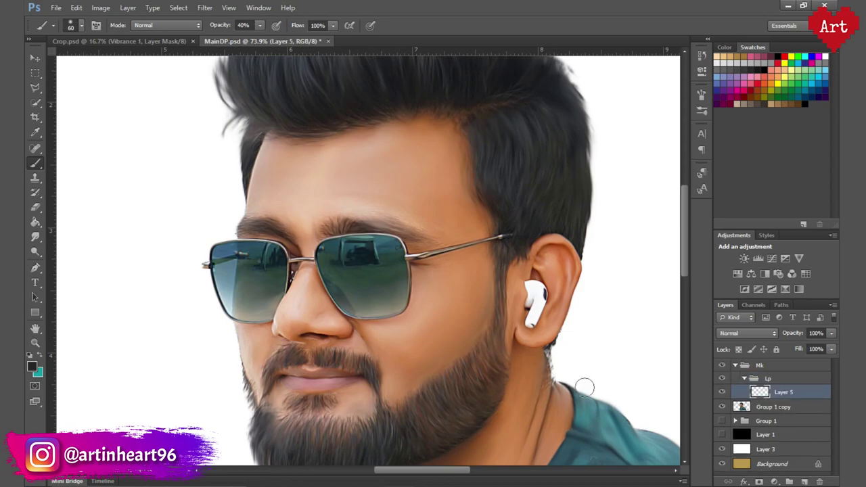
pyautogui.scroll(2, 315, 372)
pyautogui.scroll(2, 315, 372)
pyautogui.click(784, 56)
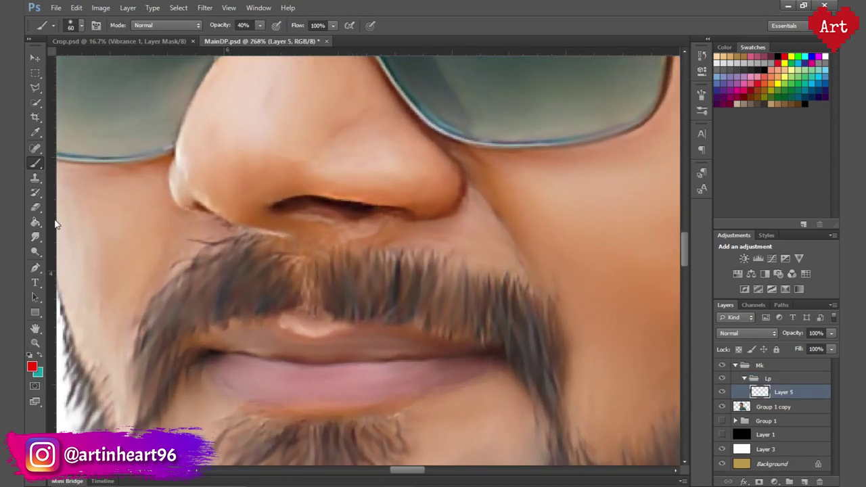
pyautogui.moveTo(241, 27); pyautogui.dragTo(237, 27)
pyautogui.click(747, 333)
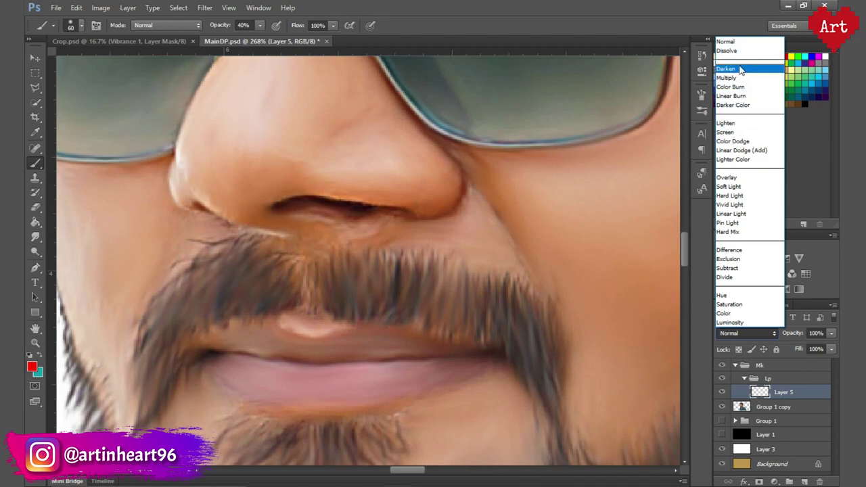
pyautogui.click(730, 87)
pyautogui.scroll(-2, 276, 257)
pyautogui.press('[')
pyautogui.press('[')
# - Brush red across the lips at 20% brush opacity and set the layer opacity to 60%
pyautogui.moveTo(225, 308); pyautogui.dragTo(238, 308)
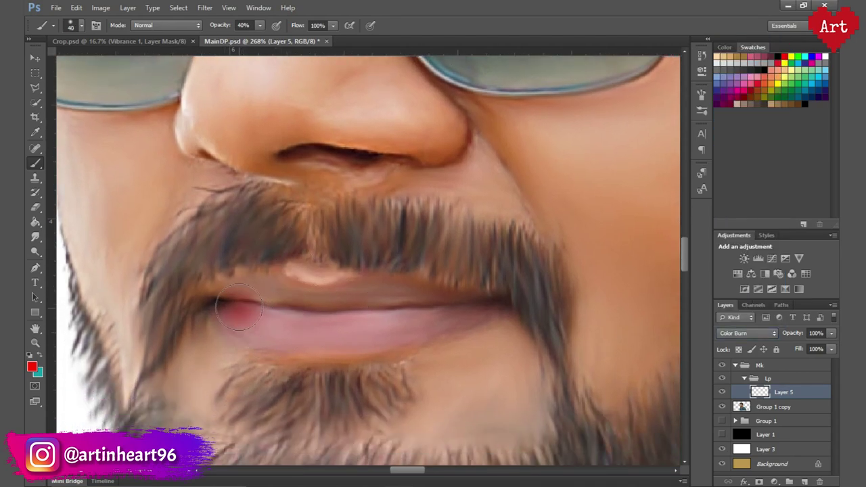
pyautogui.hotkey('ctrl', 'z')
pyautogui.moveTo(245, 27); pyautogui.dragTo(236, 27)
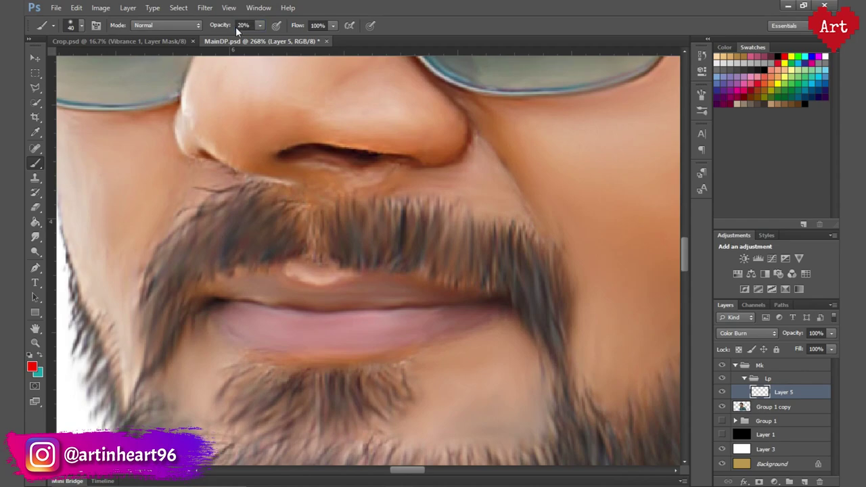
pyautogui.moveTo(217, 306); pyautogui.dragTo(375, 312)
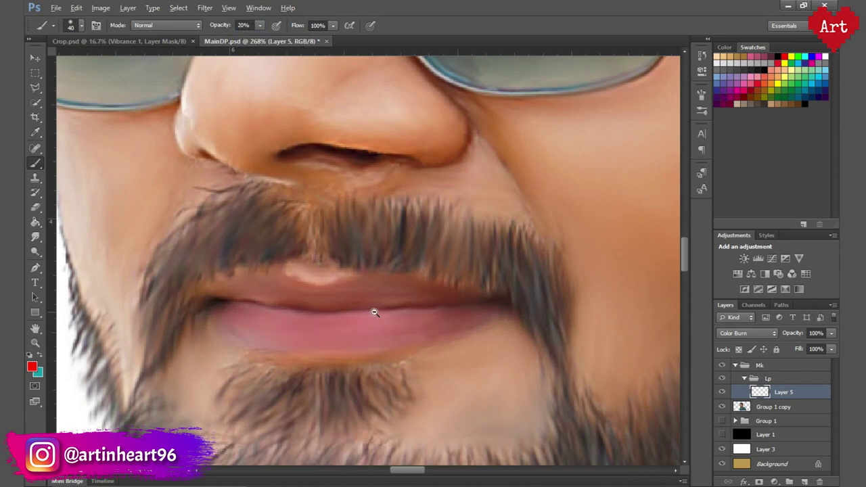
pyautogui.hotkey('ctrl', '0')
pyautogui.click(801, 335)
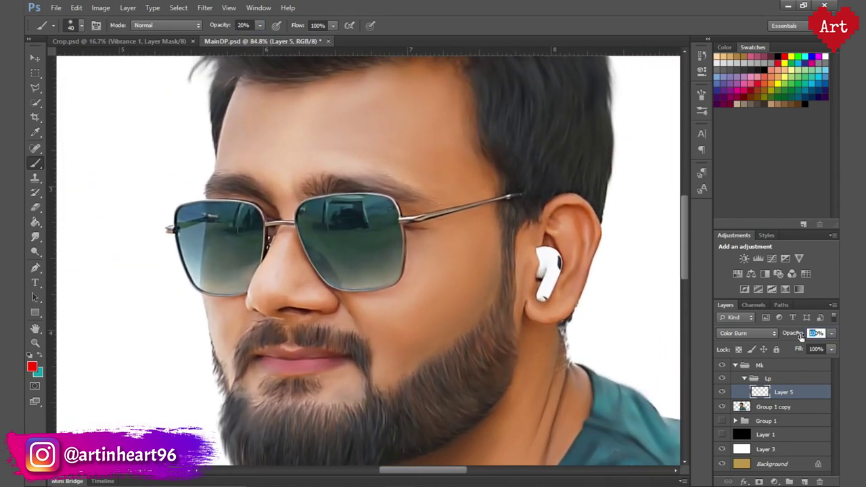
pyautogui.write('60')
pyautogui.press('Return')
pyautogui.scroll(-2, 604, 357)
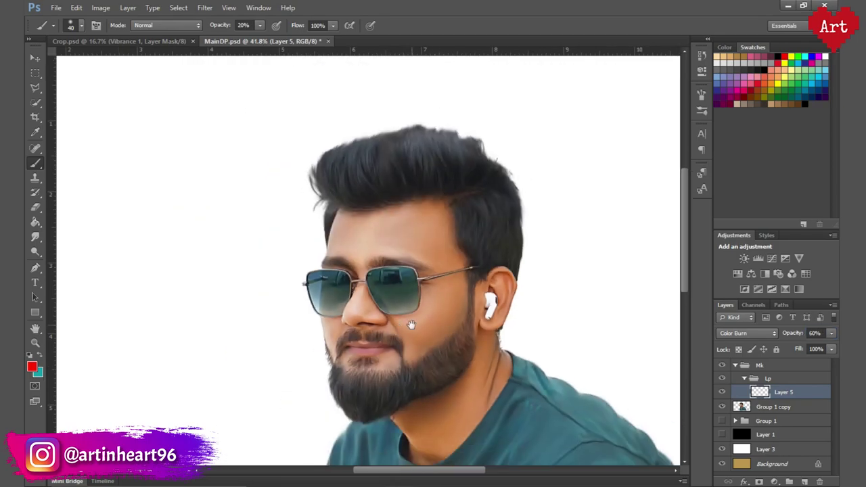
pyautogui.scroll(1, 411, 324)
pyautogui.scroll(1, 392, 318)
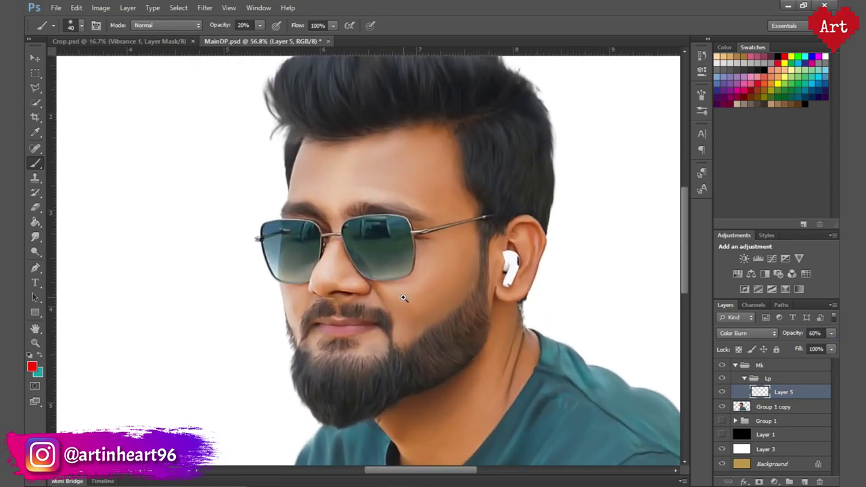
pyautogui.scroll(3, 404, 298)
pyautogui.click(782, 379)
# - Add a new layer named BL and choose a brown paint colour
pyautogui.click(805, 482)
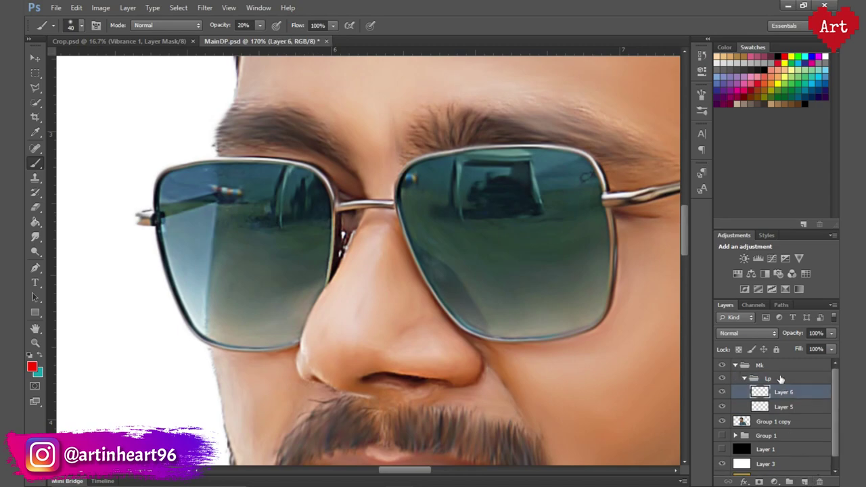
pyautogui.moveTo(783, 392); pyautogui.dragTo(778, 367)
pyautogui.doubleClick(777, 379)
pyautogui.write('BL')
pyautogui.press('Return')
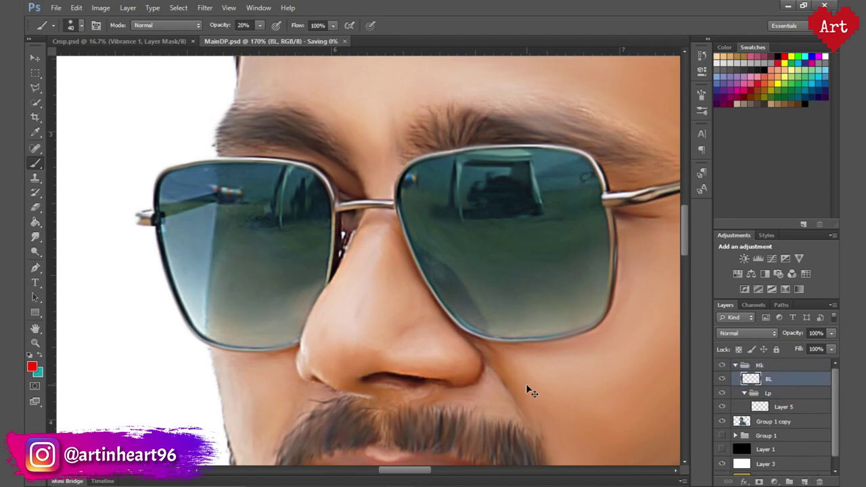
pyautogui.scroll(2, 528, 393)
pyautogui.press('i')
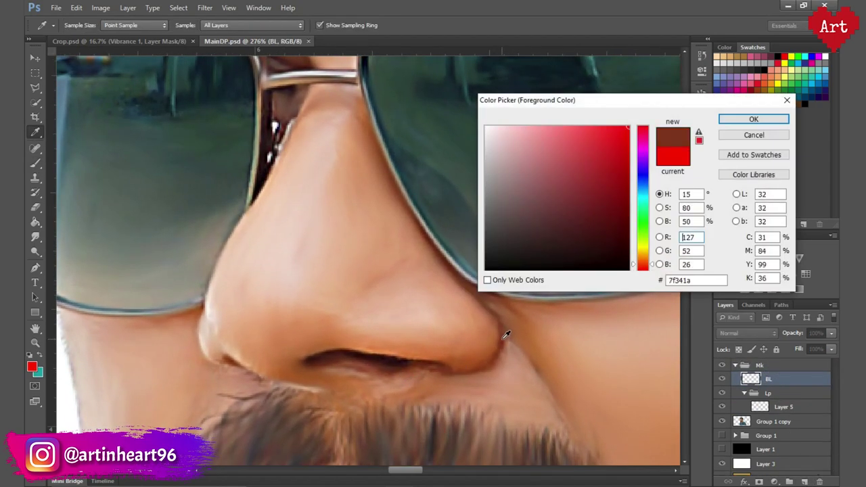
pyautogui.click(731, 119)
pyautogui.press('b')
# - Draw a Pen path along the nose's right edge and around the nostril base
pyautogui.click(35, 268)
pyautogui.scroll(1, 406, 312)
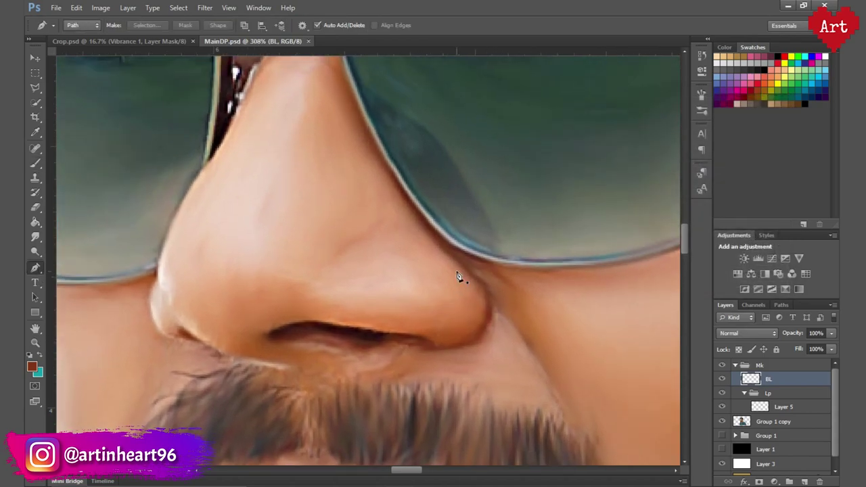
pyautogui.click(421, 218)
pyautogui.click(472, 274)
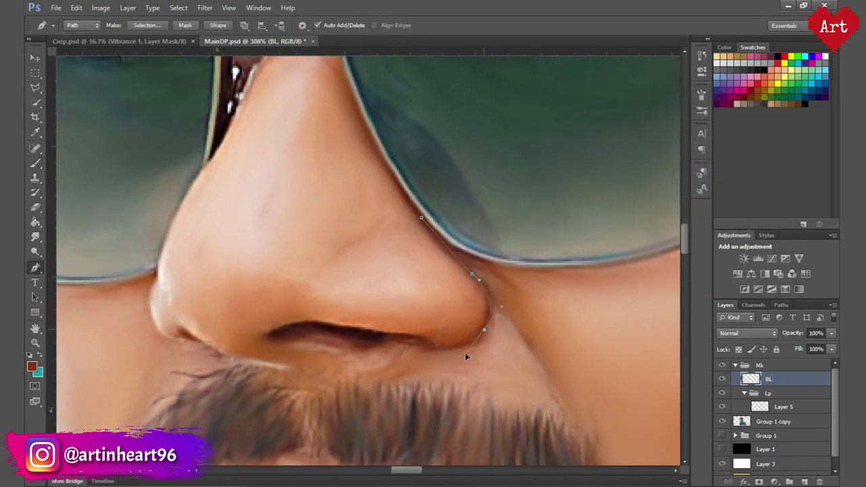
pyautogui.moveTo(465, 354); pyautogui.dragTo(469, 346)
pyautogui.moveTo(513, 318); pyautogui.dragTo(510, 315)
pyautogui.moveTo(472, 350); pyautogui.dragTo(472, 344)
pyautogui.moveTo(375, 333); pyautogui.dragTo(335, 338)
pyautogui.moveTo(159, 287); pyautogui.dragTo(182, 288)
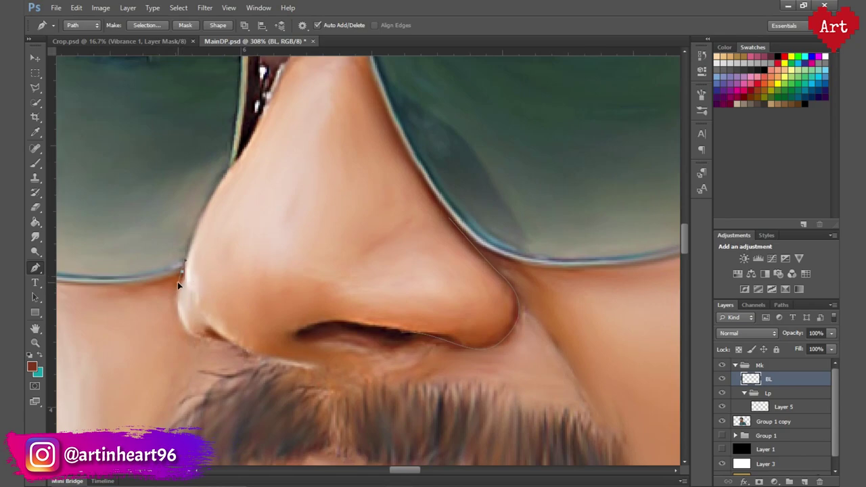
pyautogui.moveTo(205, 336)
pyautogui.mouseDown()
pyautogui.moveTo(249, 344)
pyautogui.moveTo(202, 338)
pyautogui.mouseUp()
pyautogui.moveTo(287, 348); pyautogui.dragTo(313, 355)
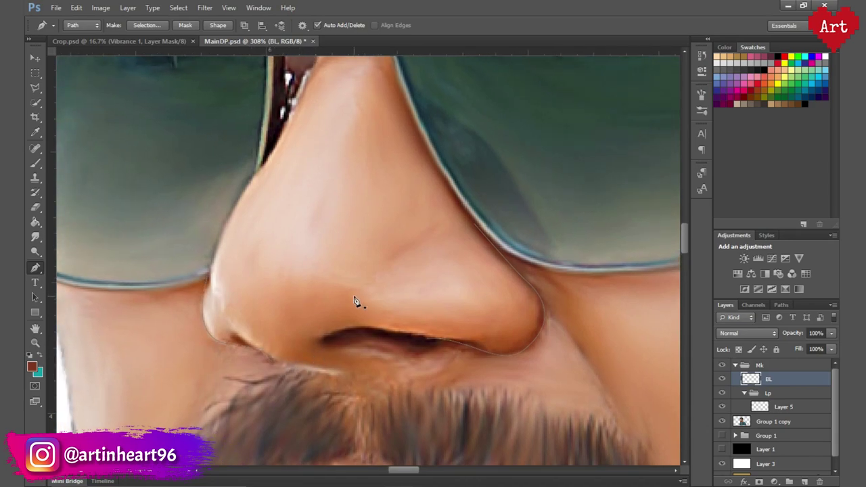
# - Set the brush to 4 px and stroke the nose path with the brush
pyautogui.press('b')
pyautogui.click(80, 26)
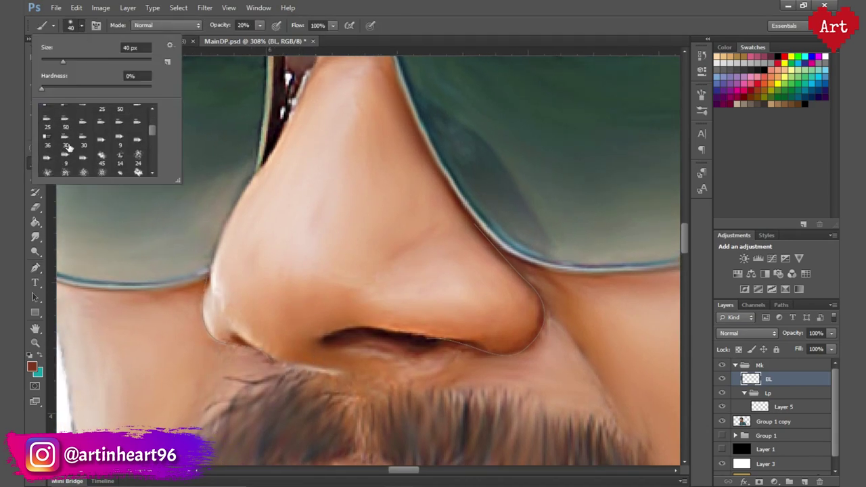
pyautogui.doubleClick(130, 47)
pyautogui.write('4')
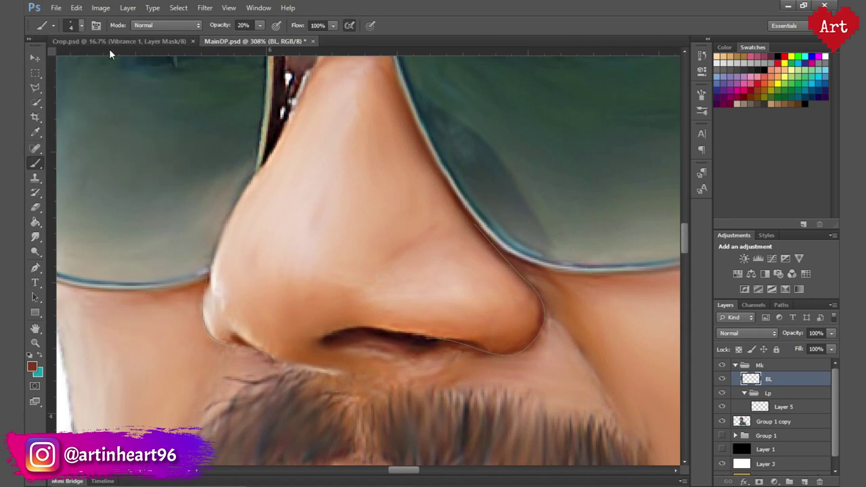
pyautogui.press('Return')
pyautogui.press('p')
pyautogui.rightClick(543, 304)
pyautogui.click(590, 145)
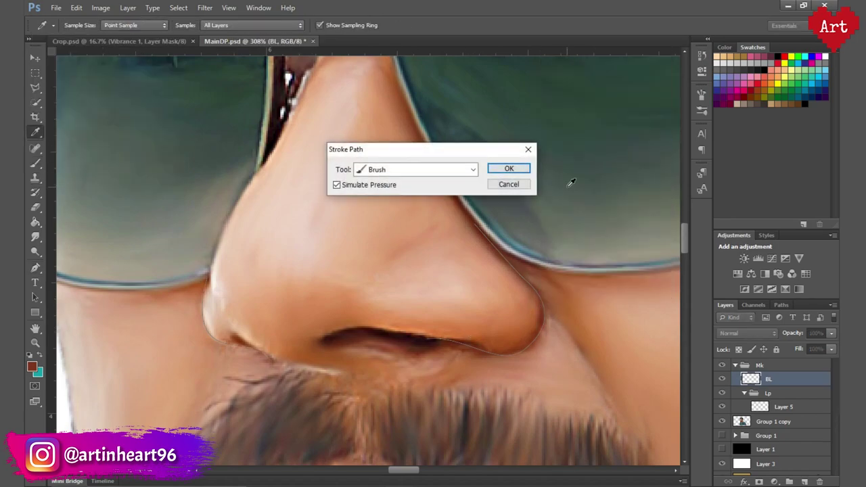
pyautogui.click(509, 169)
pyautogui.click(782, 305)
# - Add a new empty layer above BL and name it BL2
pyautogui.scroll(-5, 366, 254)
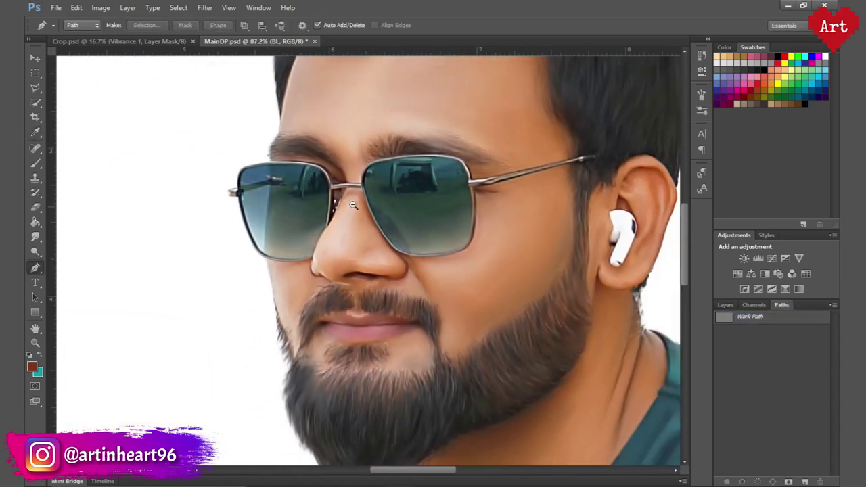
pyautogui.scroll(-2, 389, 259)
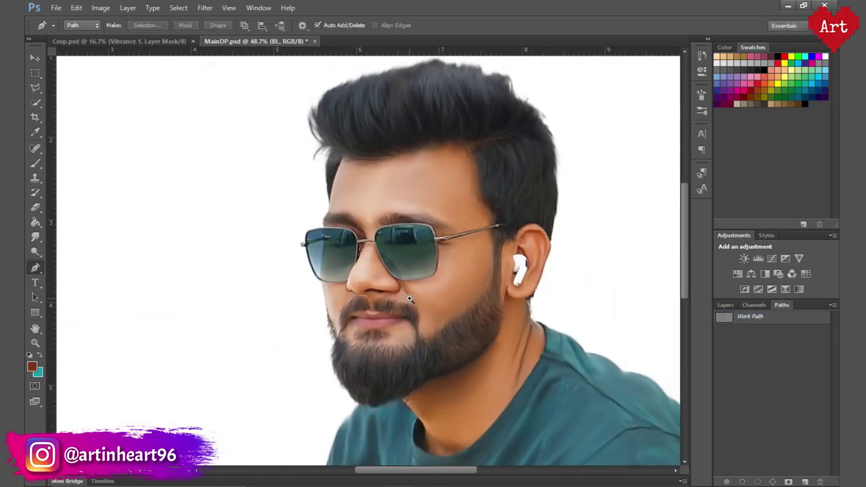
pyautogui.scroll(5, 399, 304)
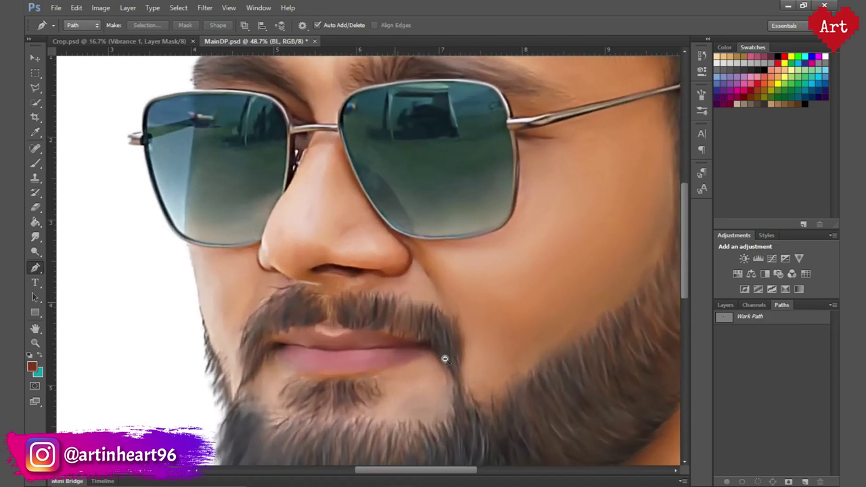
pyautogui.press('F7')
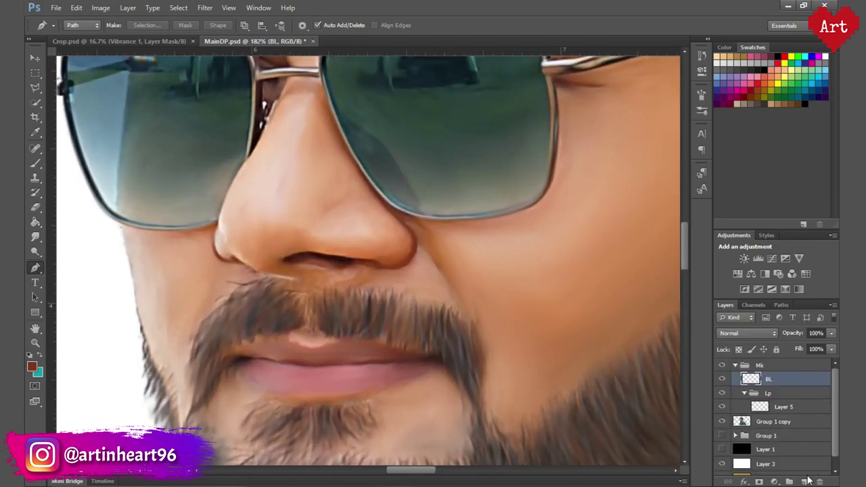
pyautogui.click(804, 481)
pyautogui.doubleClick(776, 379)
pyautogui.write('BL2')
pyautogui.press('Return')
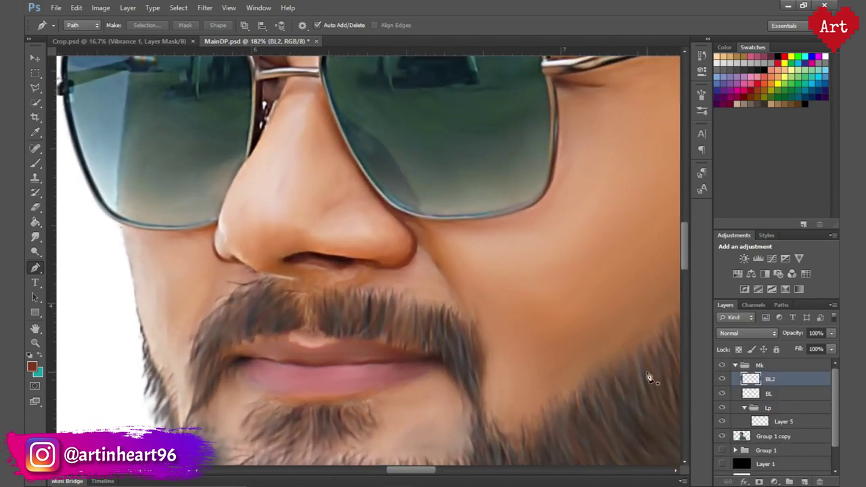
# - Trace a closed Pen path around the cheek area and make it a 2 px feathered selection
pyautogui.scroll(1, 444, 277)
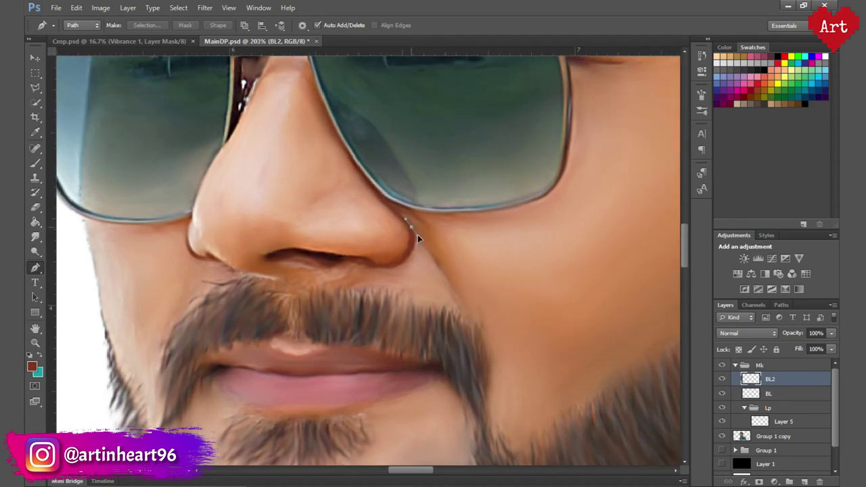
pyautogui.click(463, 313)
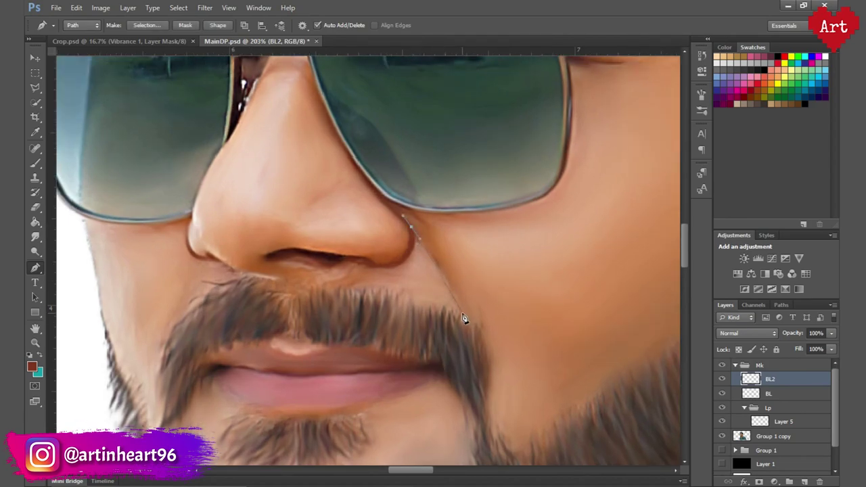
pyautogui.click(526, 356)
pyautogui.click(594, 273)
pyautogui.click(557, 170)
pyautogui.click(392, 153)
pyautogui.click(397, 205)
pyautogui.click(411, 223)
pyautogui.rightClick(409, 225)
pyautogui.click(440, 292)
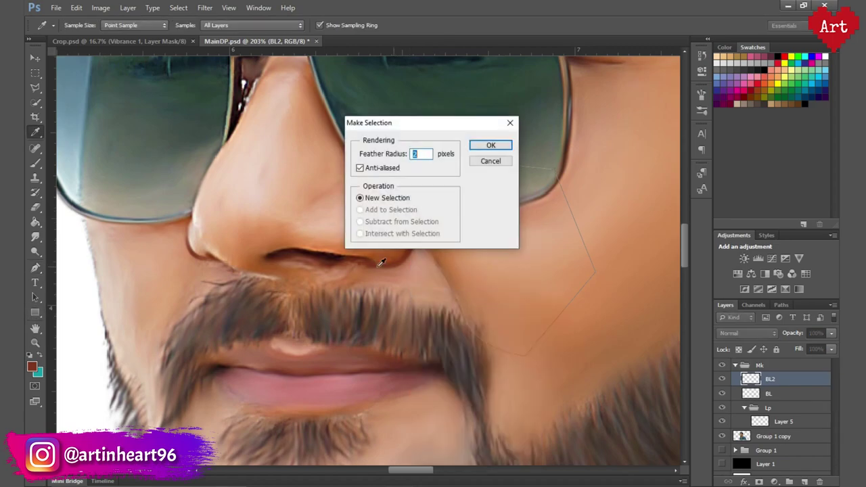
pyautogui.click(491, 145)
# - Switch to the Brush at 40% opacity and enlarge it slightly
pyautogui.press('b')
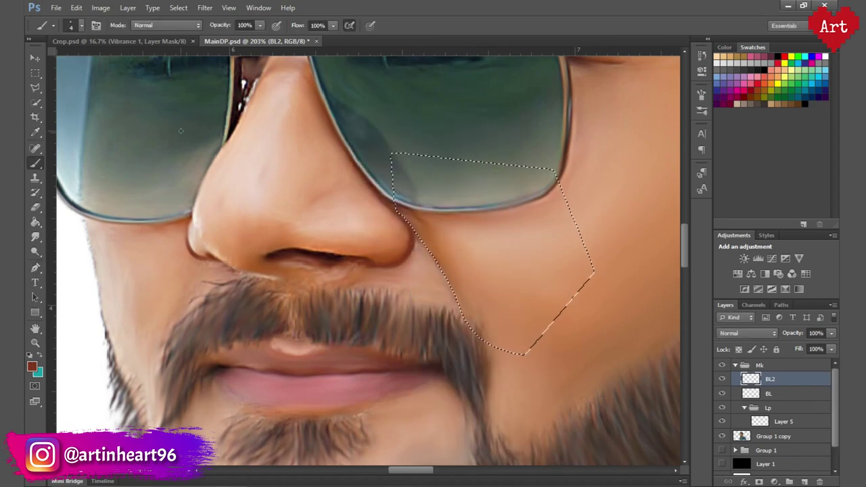
pyautogui.rightClick(181, 130)
pyautogui.scroll(-3, 102, 122)
pyautogui.press('Escape')
pyautogui.press('4')
pyautogui.press(']')
pyautogui.press(']')
pyautogui.press(']')
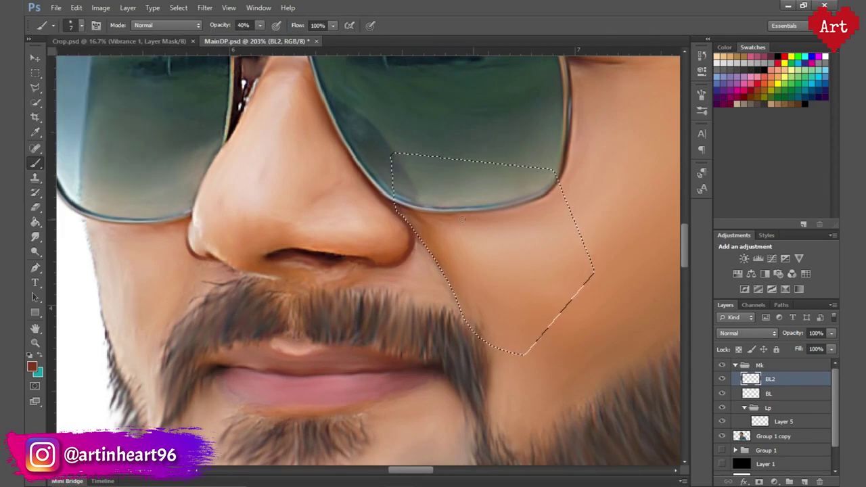
# - Paint a faint 20% opacity stroke along the nose-to-beard crease, then deselect and view the whole portrait
pyautogui.keyDown('alt'); pyautogui.click(372, 223); pyautogui.keyUp('alt')
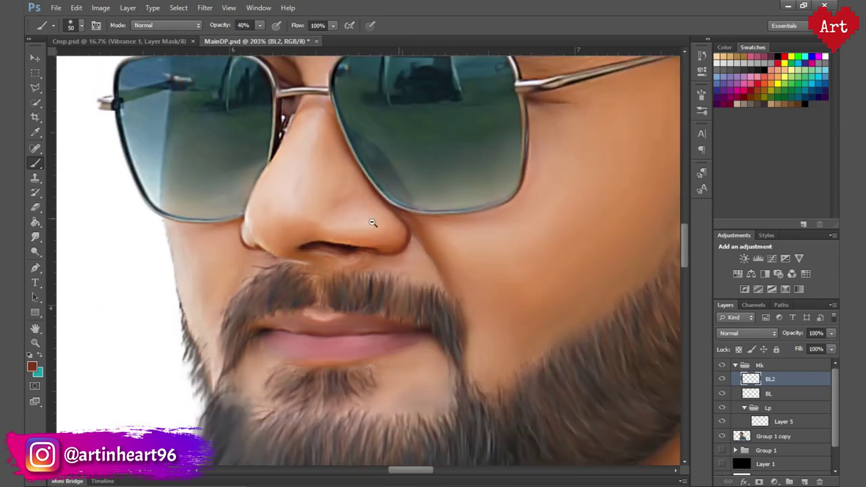
pyautogui.scroll(-5, 372, 223)
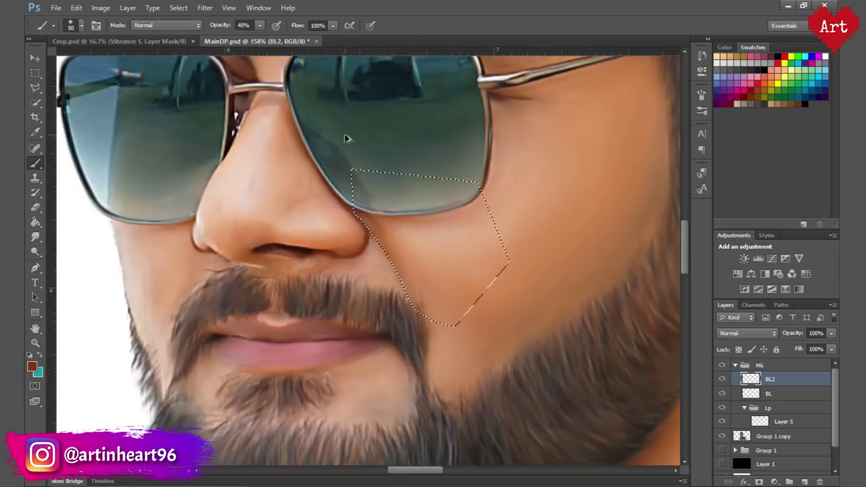
pyautogui.press('2')
pyautogui.moveTo(361, 219); pyautogui.dragTo(391, 277)
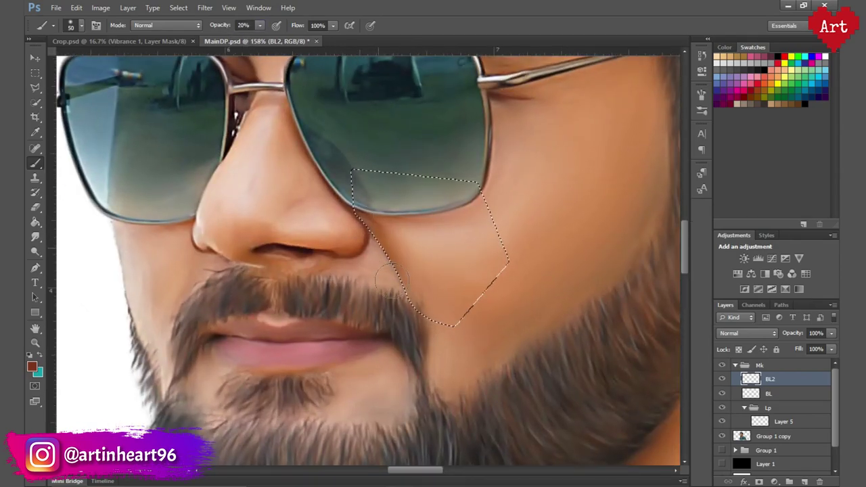
pyautogui.hotkey('ctrl', 'd')
pyautogui.hotkey('ctrl', '-')
pyautogui.hotkey('ctrl', '-')
pyautogui.hotkey('ctrl', '-')
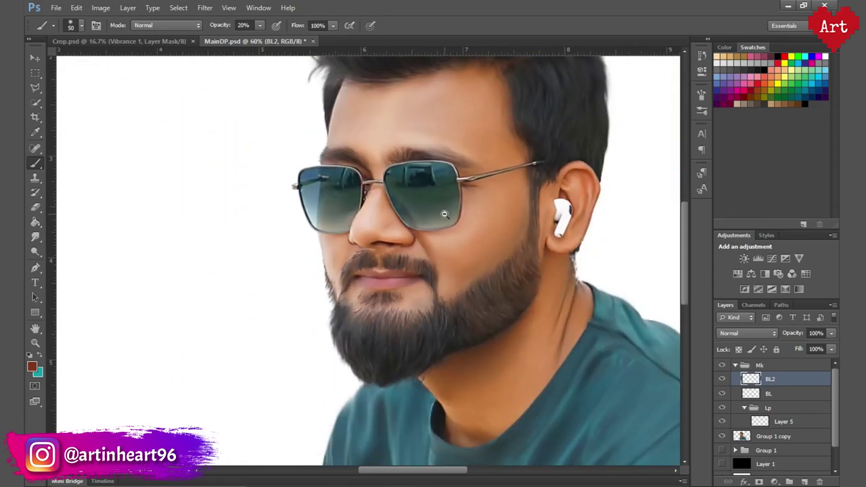
pyautogui.hotkey('ctrl', '0')
pyautogui.scroll(5, 385, 242)
# - Draw a Pen path down the nose's left side and make it a feathered selection
pyautogui.scroll(2, 429, 267)
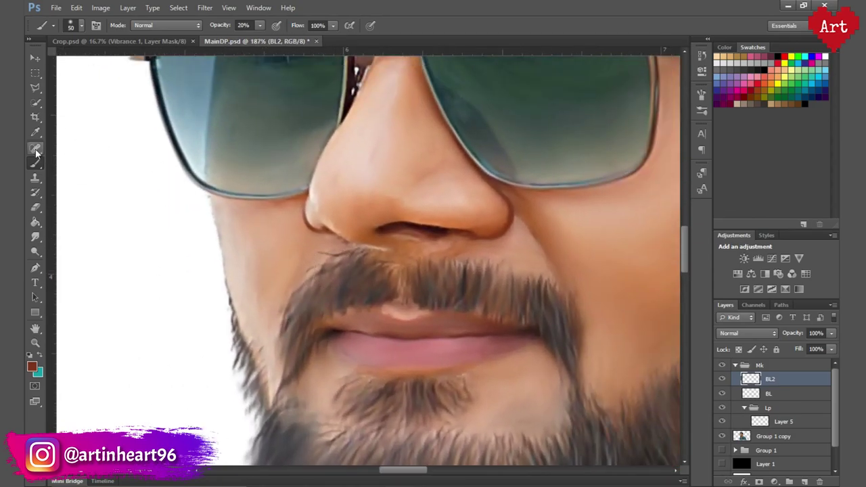
pyautogui.press('p')
pyautogui.moveTo(294, 298); pyautogui.dragTo(289, 321)
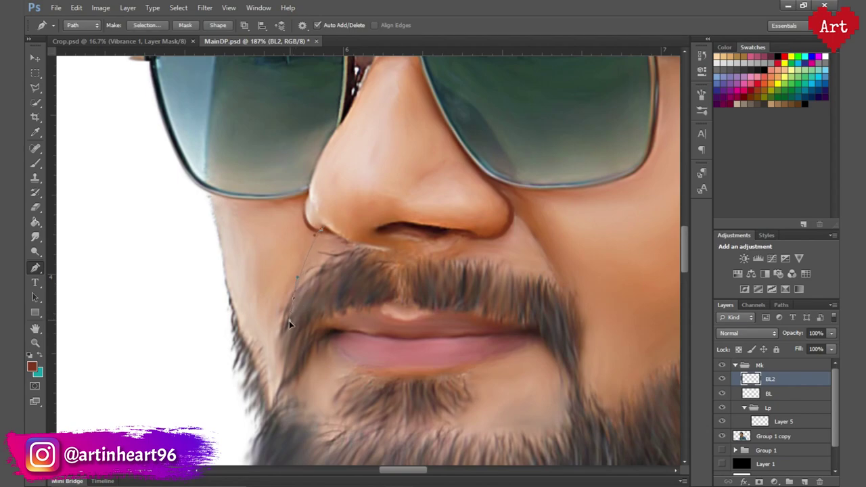
pyautogui.rightClick(323, 214)
pyautogui.click(373, 285)
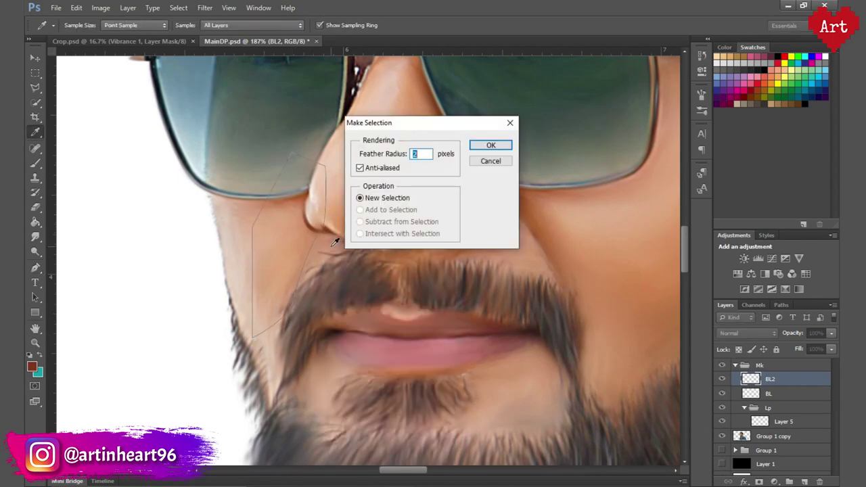
pyautogui.press('Return')
# - Deselect, toggle BL2 to compare the shading, and pick the Eraser at size 25
pyautogui.press('b')
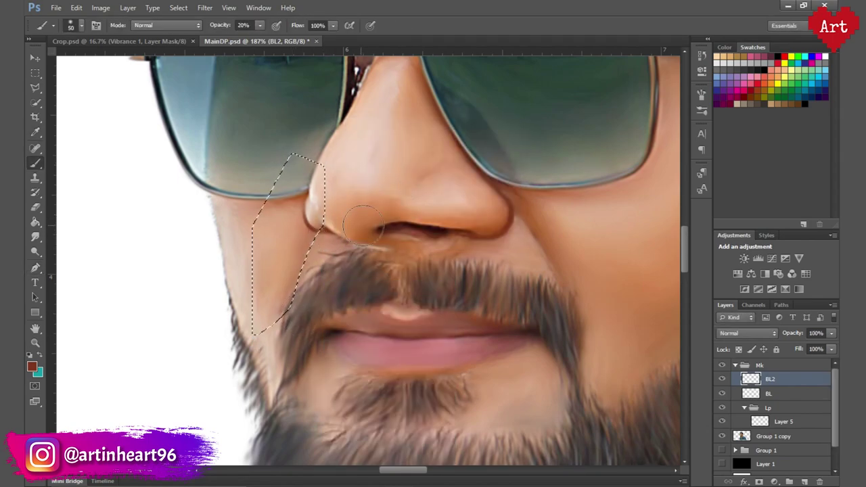
pyautogui.hotkey('ctrl', 'd')
pyautogui.keyDown('alt'); pyautogui.click(382, 220); pyautogui.keyUp('alt')
pyautogui.click(721, 379)
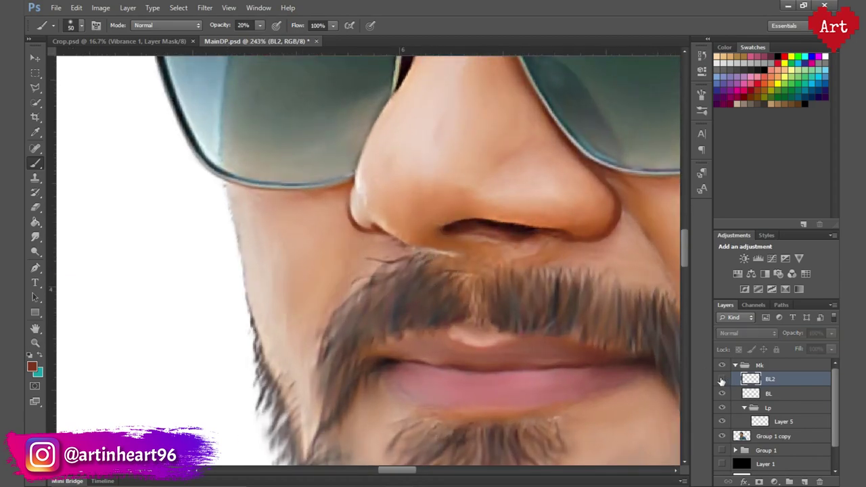
pyautogui.click(722, 379)
pyautogui.click(722, 380)
pyautogui.moveTo(441, 247); pyautogui.dragTo(305, 291)
pyautogui.press('e')
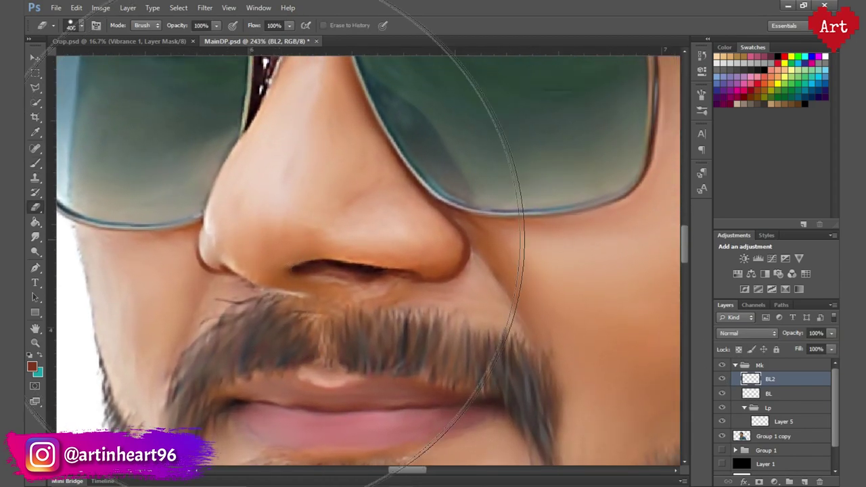
pyautogui.press('[')
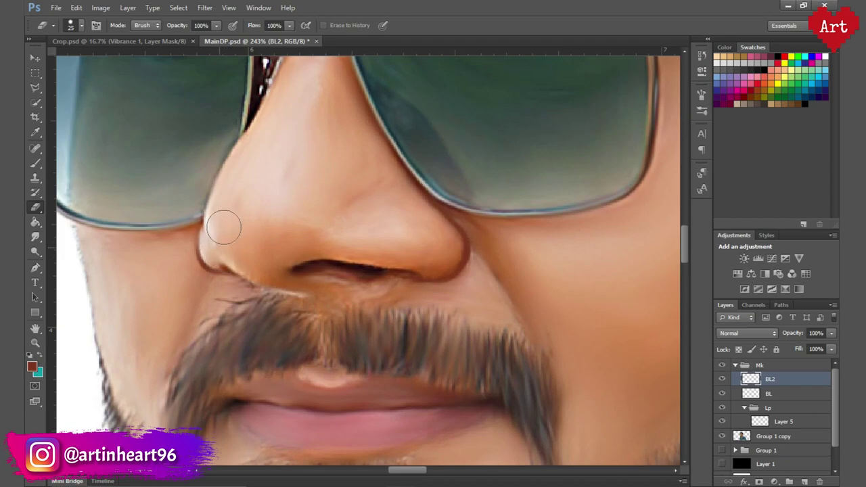
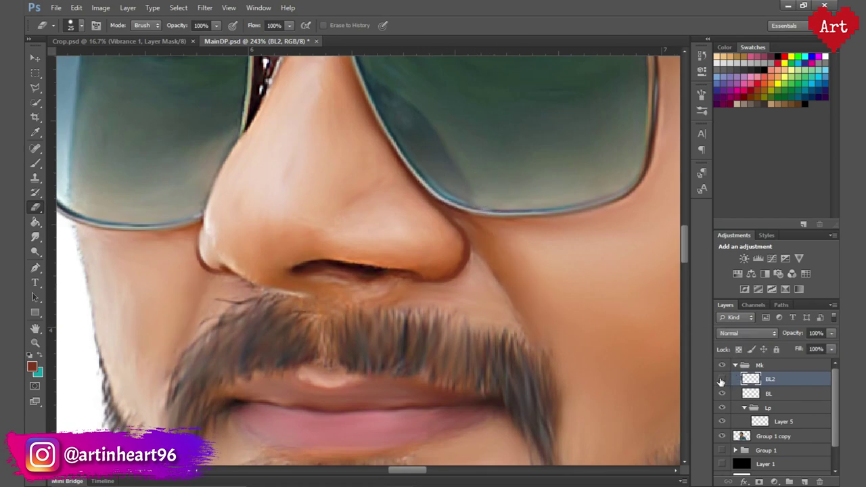
# - Show the rulers and frame the portrait on the canvas
pyautogui.scroll(-5, 429, 260)
pyautogui.scroll(-3, 429, 259)
pyautogui.hotkey('ctrl', 'r')
pyautogui.moveTo(532, 234); pyautogui.dragTo(495, 256)
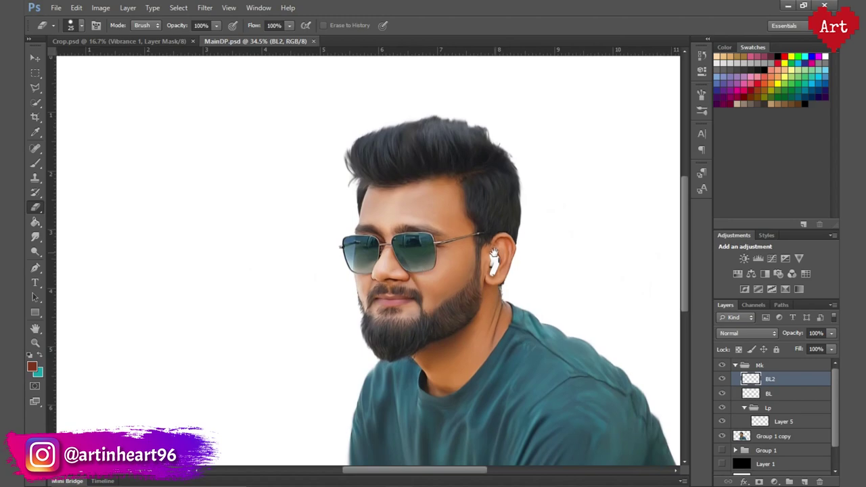
pyautogui.scroll(1, 433, 284)
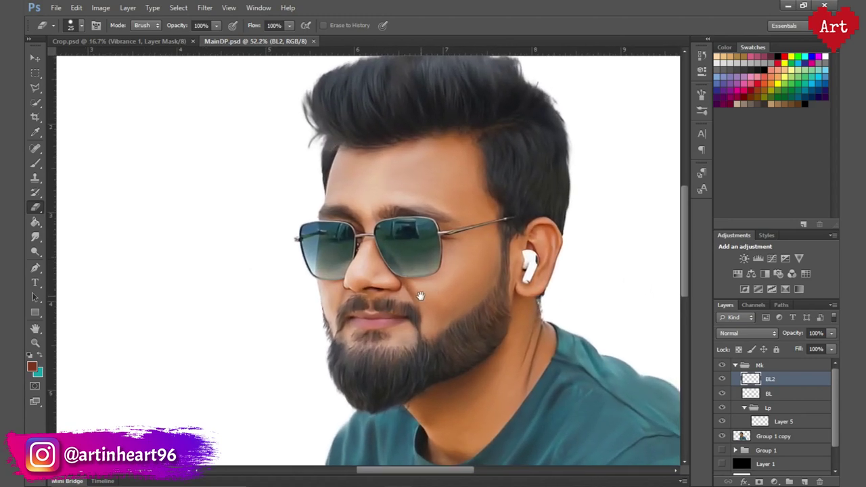
pyautogui.scroll(2, 424, 294)
pyautogui.scroll(-2, 425, 295)
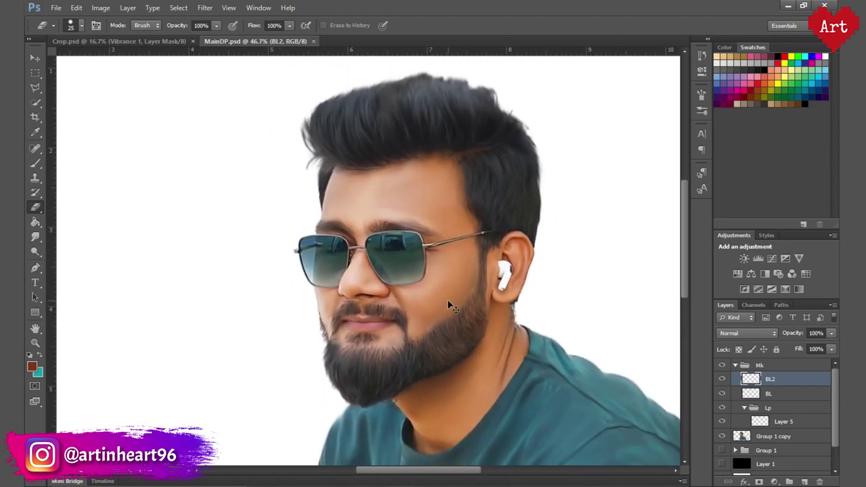
# - Move the Mk group inside Group 1 and delete the hidden Group 1 copy
pyautogui.click(735, 366)
pyautogui.click(736, 393)
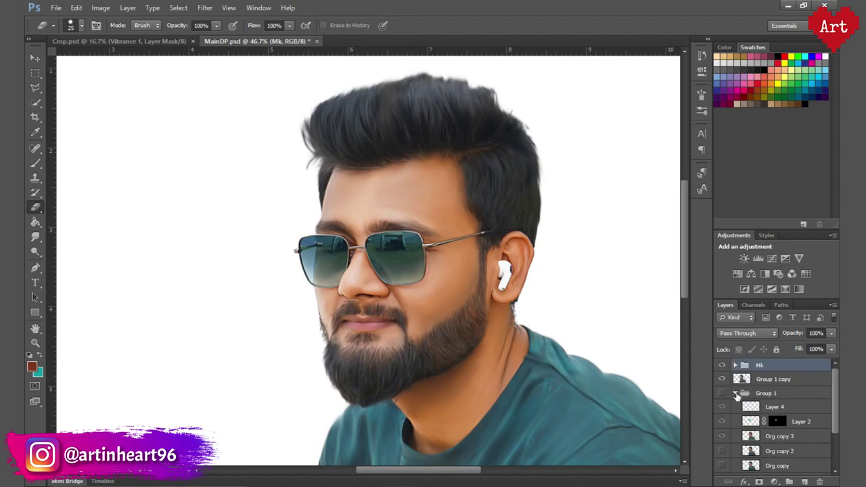
pyautogui.moveTo(753, 371); pyautogui.dragTo(765, 394)
pyautogui.click(722, 367)
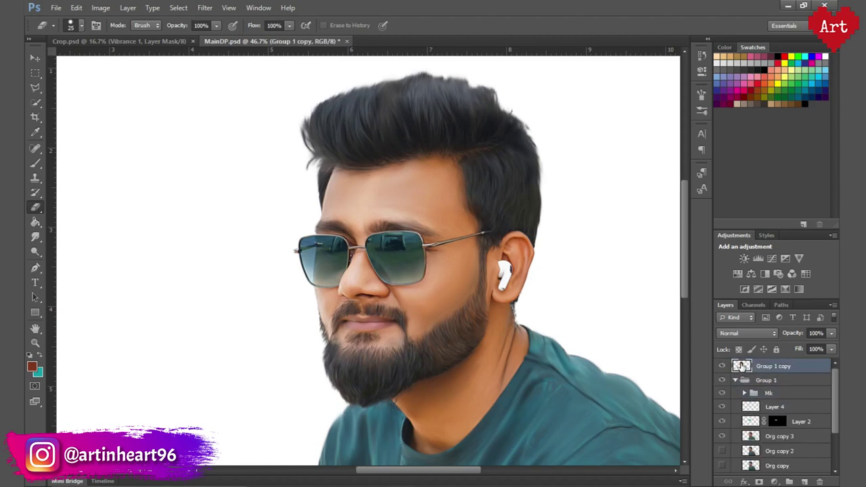
pyautogui.press('Delete')
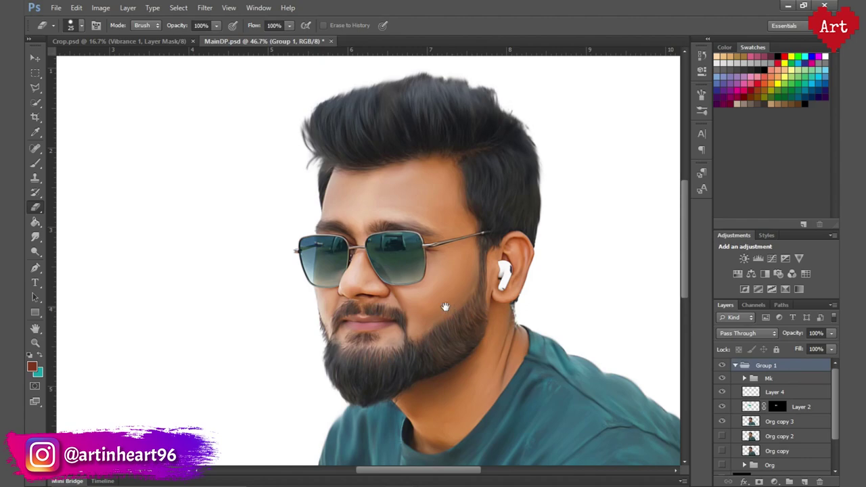
# - Expand the Mk group and select Layer 6 inside it
pyautogui.moveTo(446, 307); pyautogui.dragTo(421, 291)
pyautogui.click(744, 378)
pyautogui.click(775, 393)
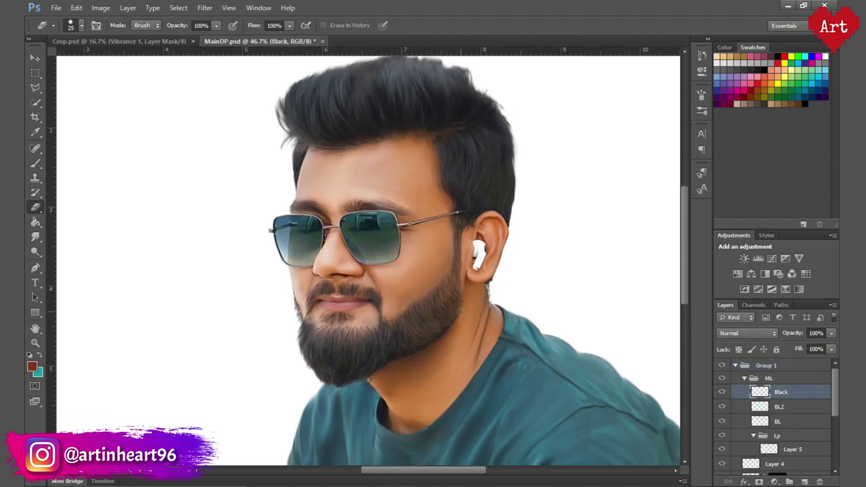
# - Load the subject outline as a selection and set up a small black brush
pyautogui.scroll(-3, 795, 458)
pyautogui.keyDown('ctrl'); pyautogui.click(756, 437); pyautogui.keyUp('ctrl')
pyautogui.scroll(2, 301, 229)
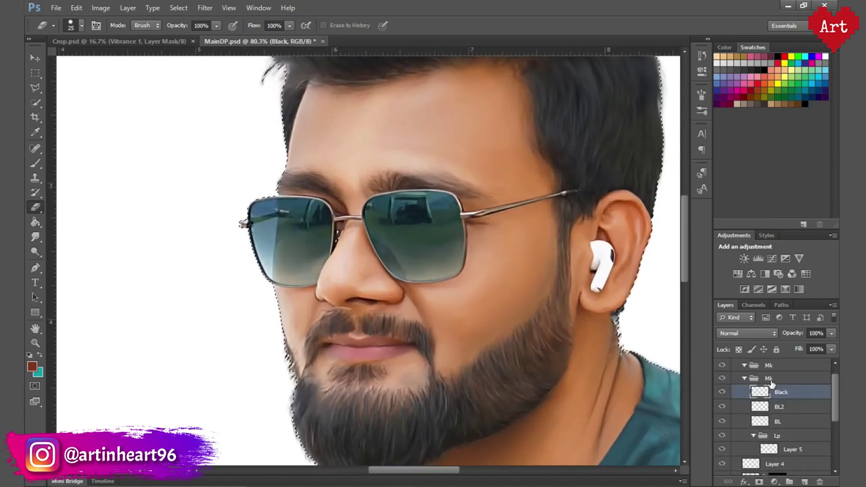
pyautogui.scroll(3, 778, 420)
pyautogui.press('d')
pyautogui.press('b')
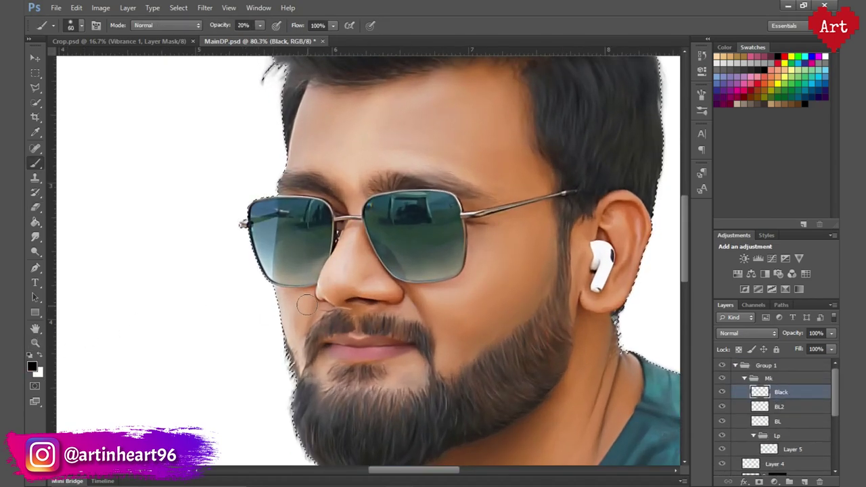
pyautogui.scroll(-2, 504, 338)
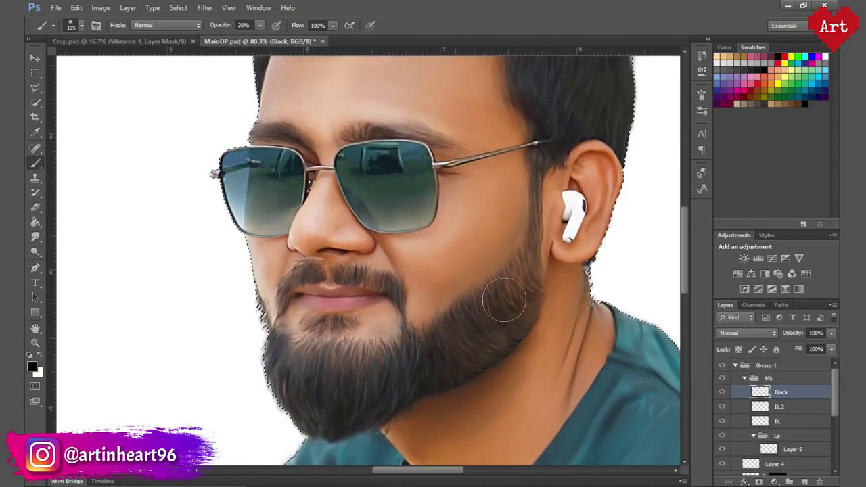
pyautogui.press('[')
pyautogui.press('[')
pyautogui.press('[')
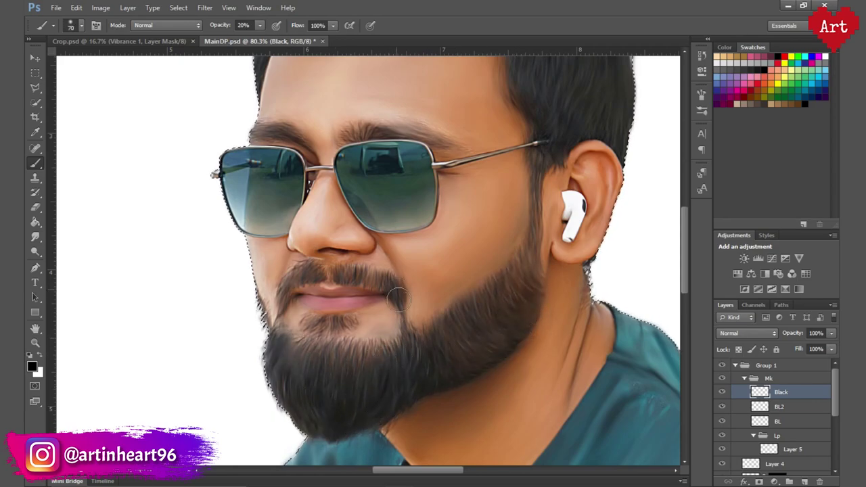
pyautogui.press('[')
pyautogui.press('[')
pyautogui.press('[')
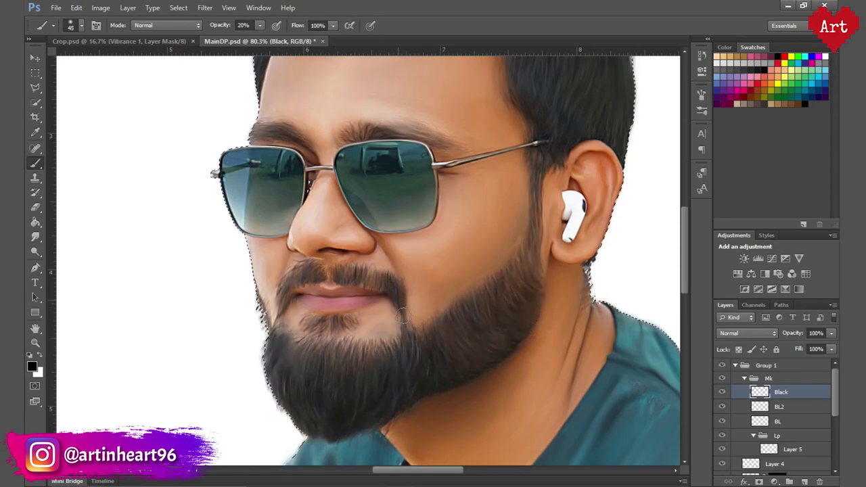
# - Darken the moustache and the top of the hair with black strokes
pyautogui.moveTo(406, 318)
pyautogui.mouseDown()
pyautogui.moveTo(343, 277)
pyautogui.moveTo(308, 339)
pyautogui.mouseUp()
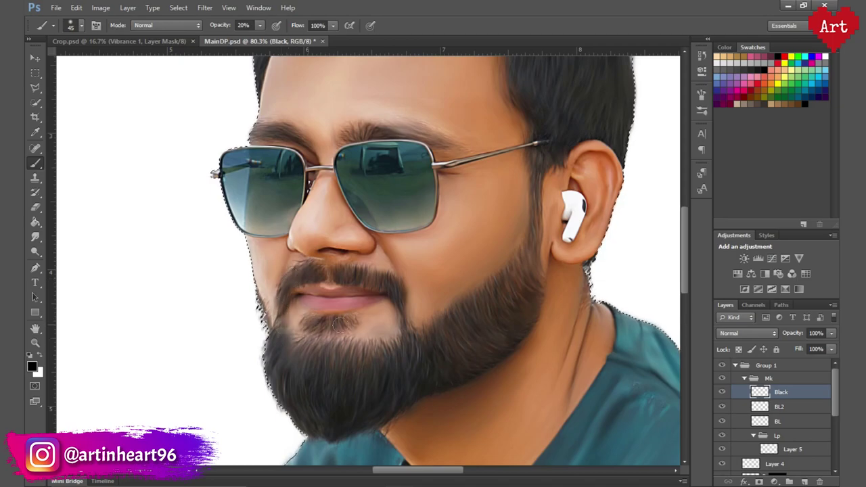
pyautogui.scroll(-3, 309, 340)
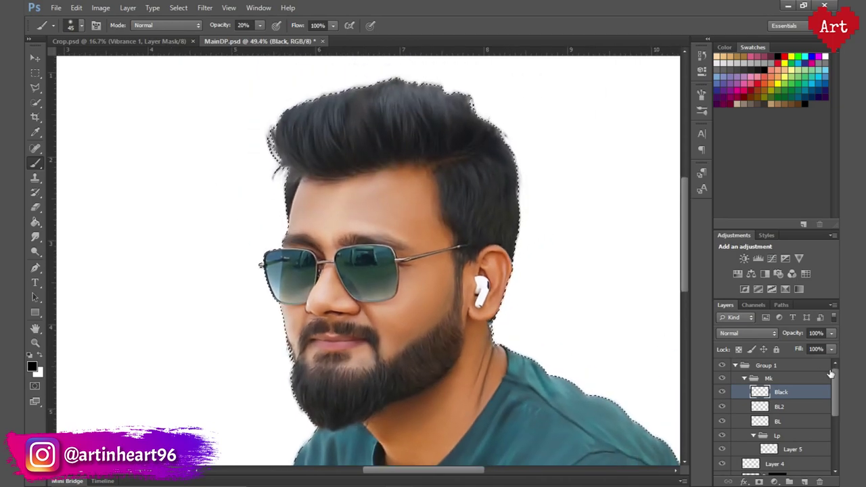
pyautogui.press(']')
pyautogui.press(']')
pyautogui.press(']')
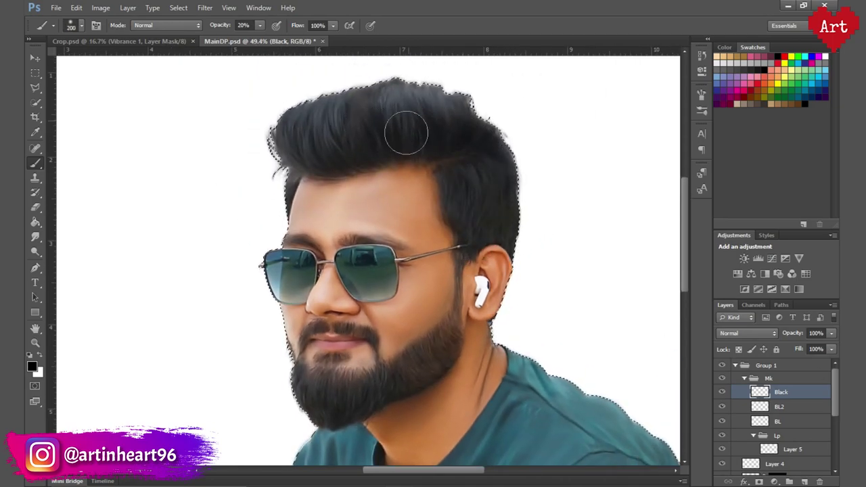
pyautogui.moveTo(406, 131)
pyautogui.mouseDown()
pyautogui.moveTo(261, 199)
pyautogui.moveTo(400, 126)
pyautogui.mouseUp()
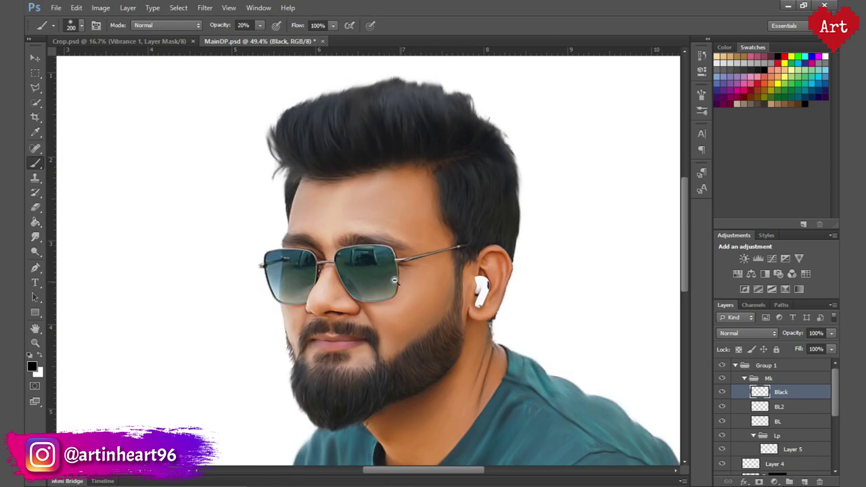
pyautogui.scroll(-2, 431, 318)
pyautogui.scroll(2, 420, 298)
pyautogui.scroll(2, 400, 257)
pyautogui.scroll(3, 379, 216)
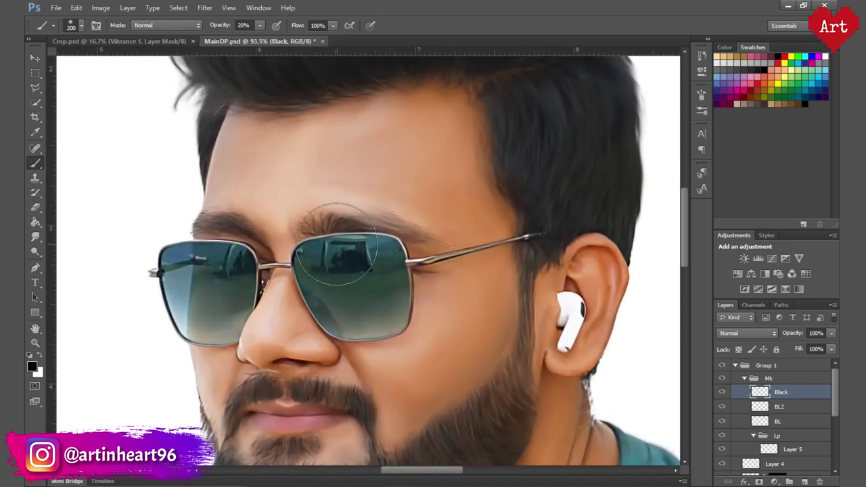
pyautogui.scroll(2, 369, 202)
# - Lightly darken the right eyebrow tail with a smaller brush, redoing the first stroke
pyautogui.press('[')
pyautogui.press('[')
pyautogui.press('[')
pyautogui.moveTo(335, 179); pyautogui.dragTo(462, 204)
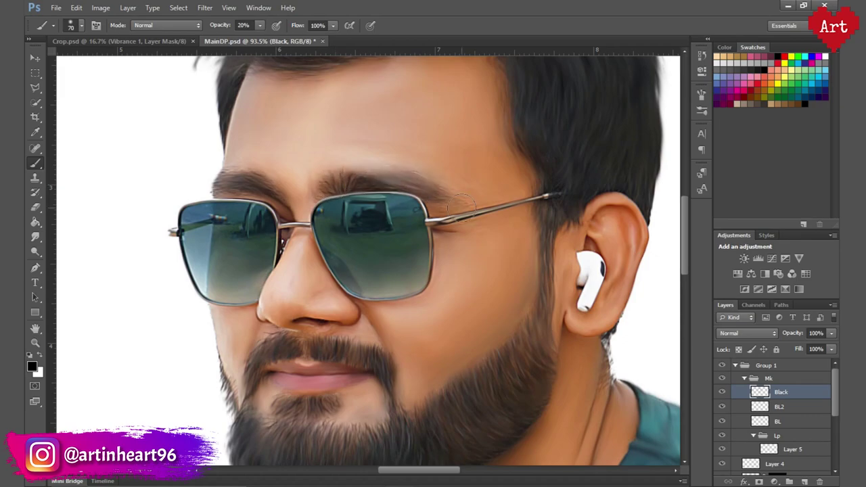
pyautogui.hotkey('ctrl', 'z')
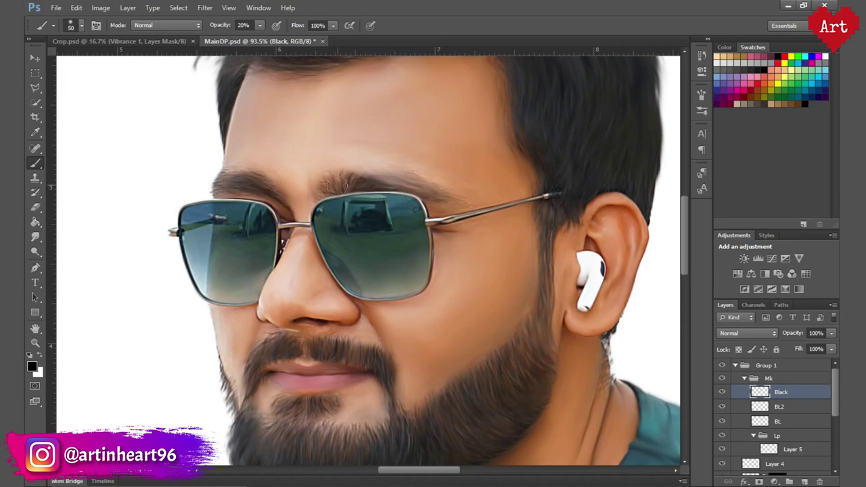
pyautogui.moveTo(336, 183); pyautogui.dragTo(440, 193)
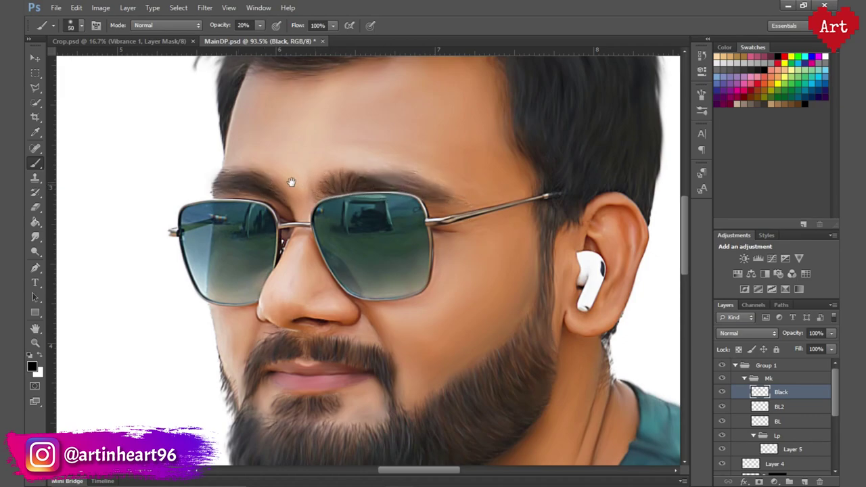
pyautogui.scroll(-5, 291, 183)
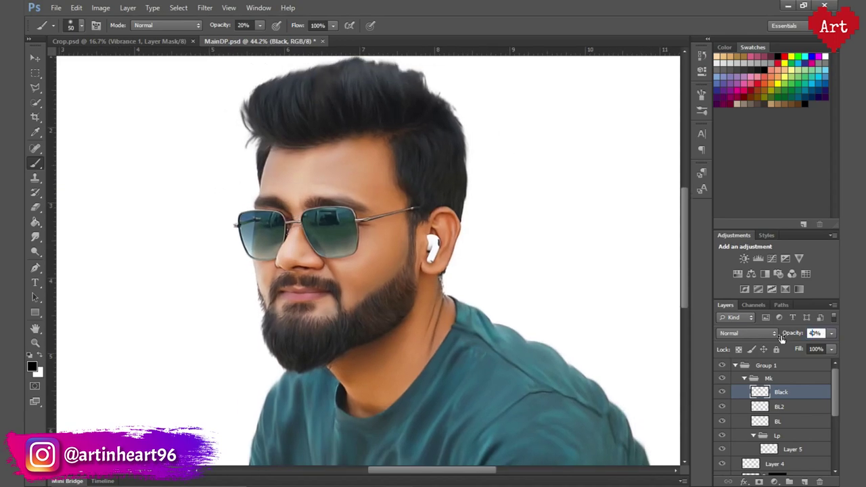
# - Lower the Black layer to 40% opacity and compare the portrait before and after
pyautogui.press('Return')
pyautogui.click(722, 392)
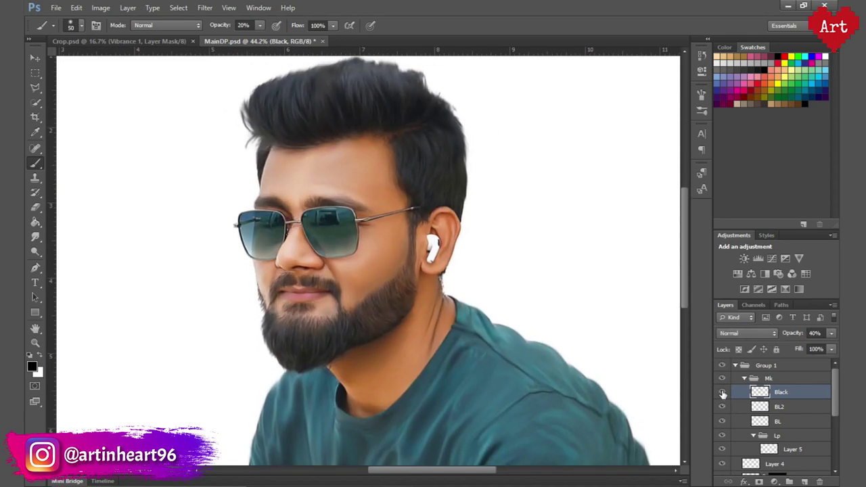
pyautogui.scroll(2, 419, 253)
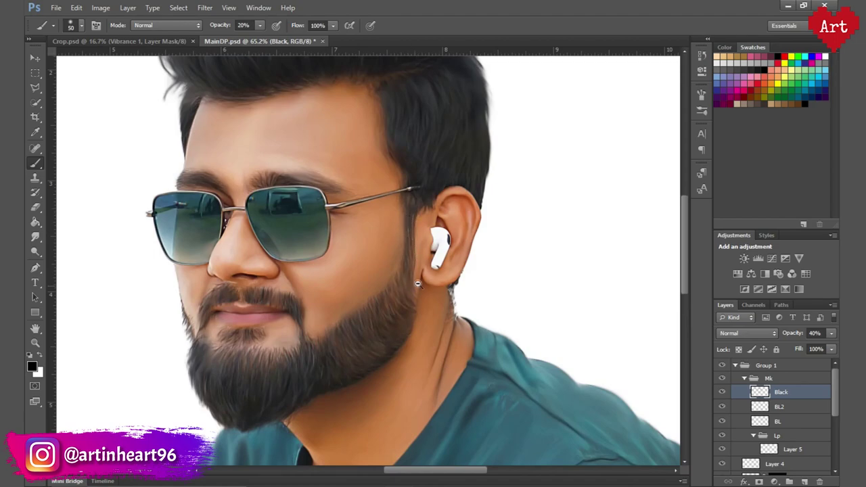
pyautogui.scroll(-2, 418, 285)
pyautogui.scroll(-2, 397, 226)
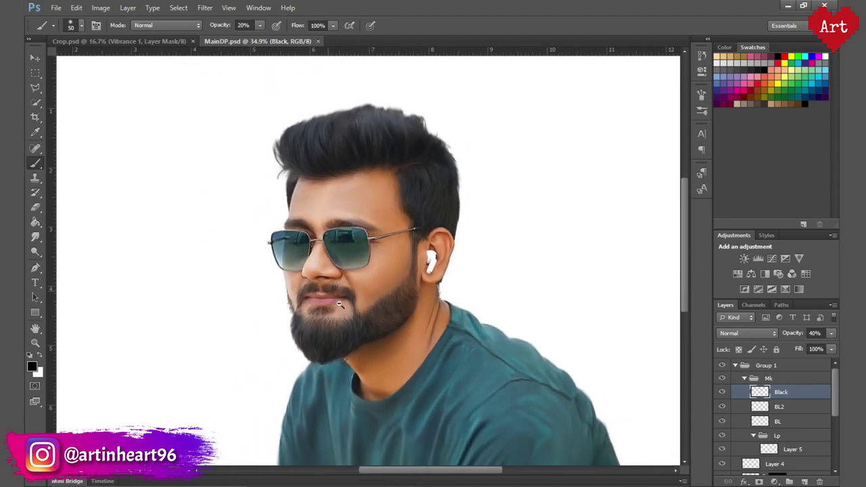
pyautogui.scroll(1, 340, 305)
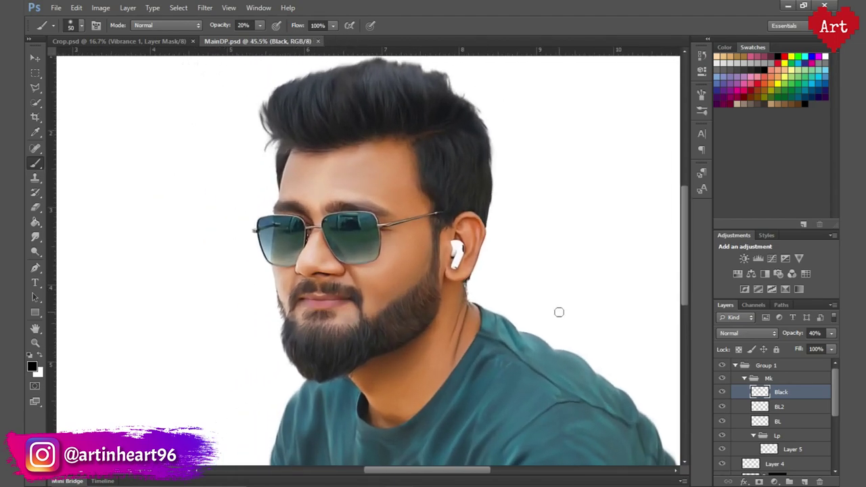
pyautogui.scroll(-1, 559, 312)
pyautogui.scroll(-1, 546, 296)
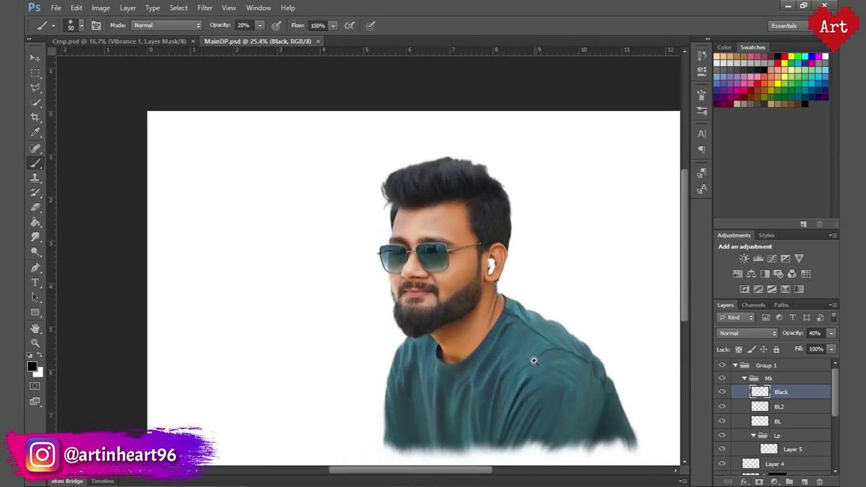
pyautogui.scroll(1, 535, 361)
pyautogui.click(746, 378)
pyautogui.click(776, 381)
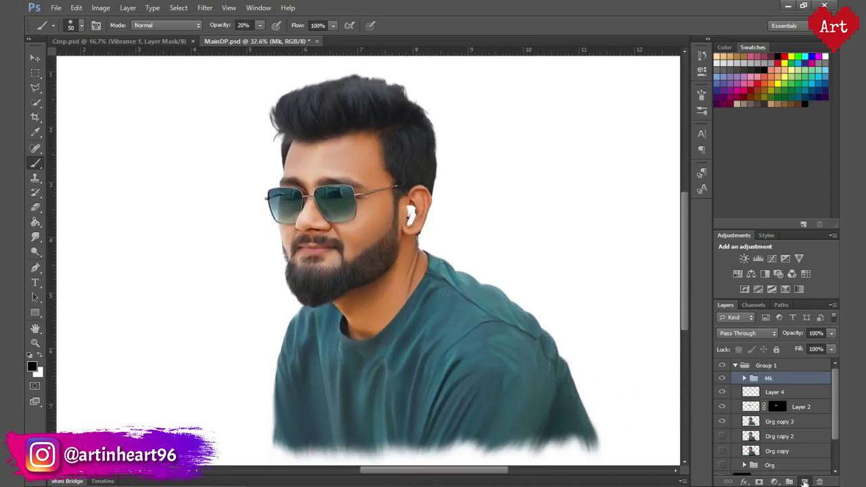
# - Add a TS layer above Mk, pick a bright cyan foreground, and reload the subject selection
pyautogui.click(805, 482)
pyautogui.doubleClick(776, 379)
pyautogui.write('TS')
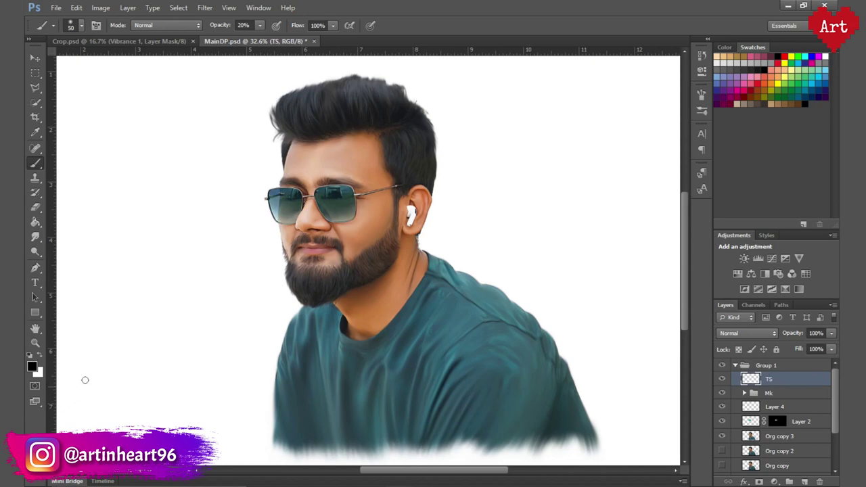
pyautogui.click(32, 366)
pyautogui.click(626, 142)
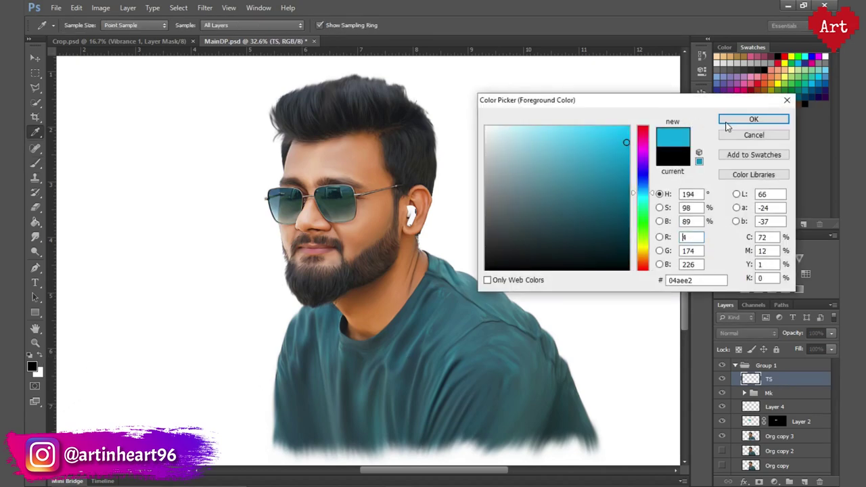
pyautogui.click(728, 127)
pyautogui.press('b')
pyautogui.keyDown('ctrl'); pyautogui.click(751, 436); pyautogui.keyUp('ctrl')
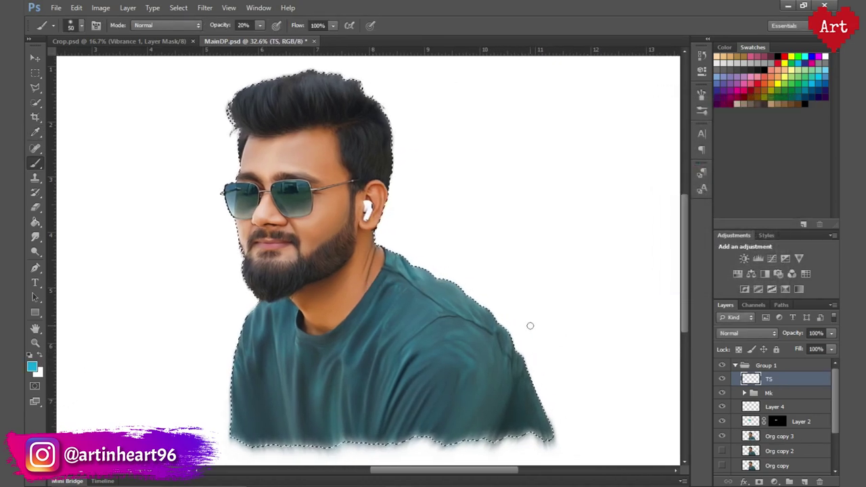
# - Try Color Burn and then Soft Light blending on the TS layer
pyautogui.click(747, 333)
pyautogui.click(731, 41)
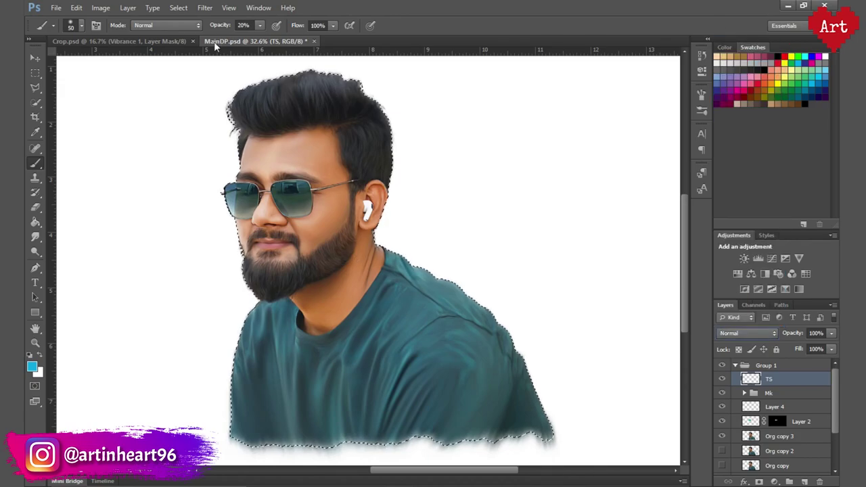
pyautogui.write('40')
pyautogui.press('Return')
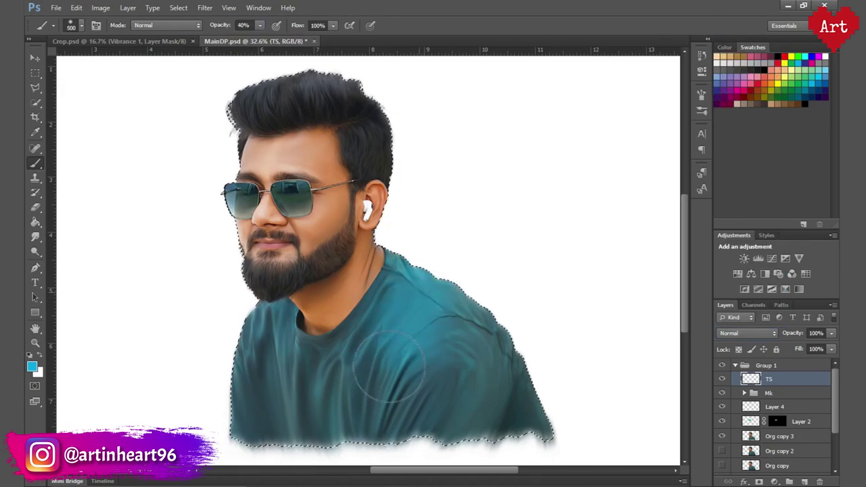
pyautogui.click(747, 333)
pyautogui.click(731, 87)
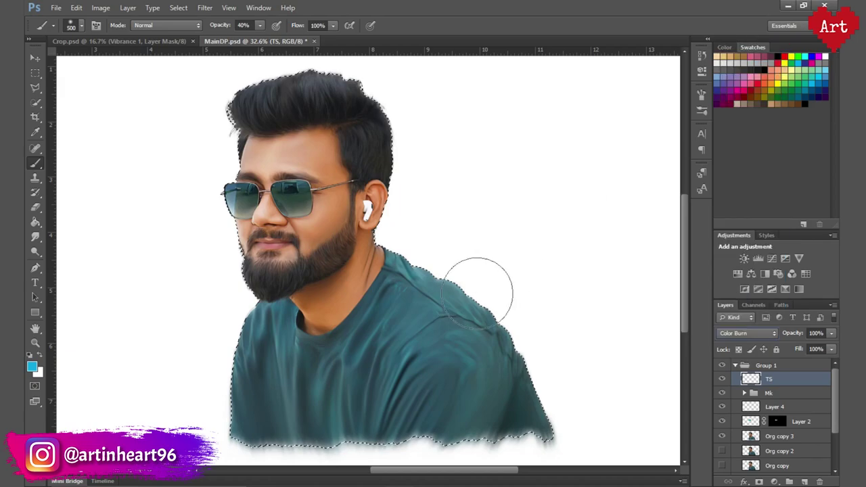
pyautogui.click(747, 333)
pyautogui.click(729, 186)
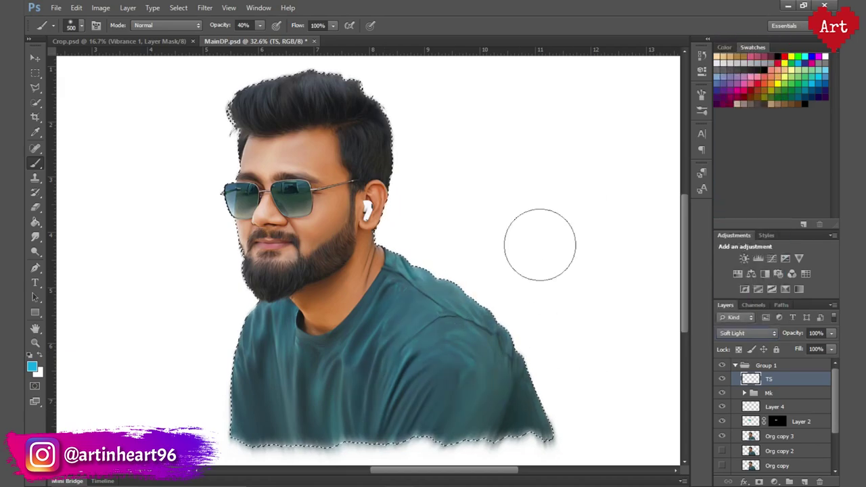
# - Paint cyan over the lower shirt and step the TS blend mode through to Saturation
pyautogui.moveTo(327, 391); pyautogui.dragTo(265, 348)
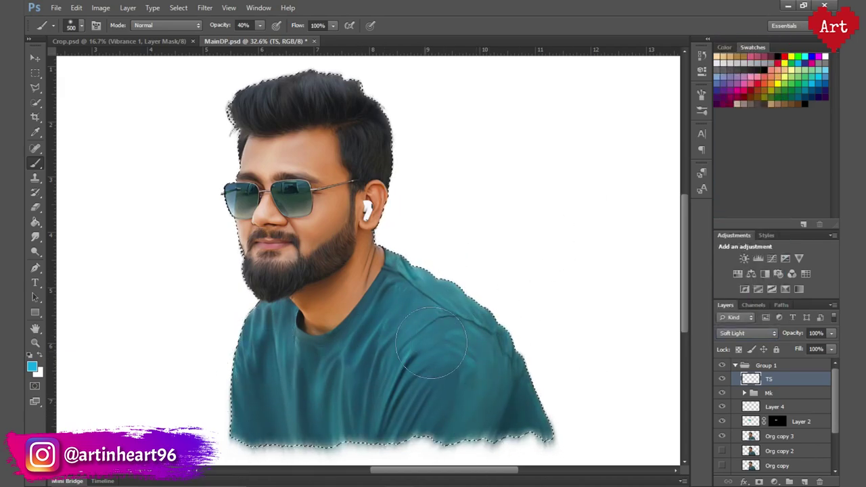
pyautogui.click(722, 378)
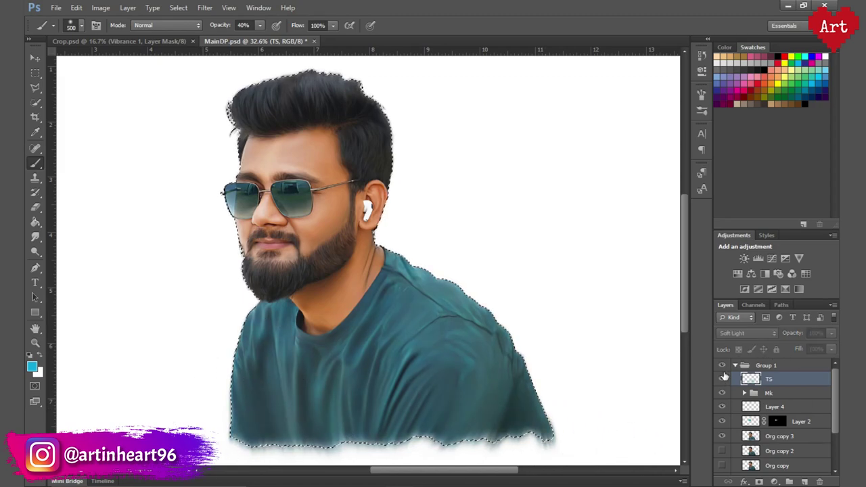
pyautogui.click(745, 333)
pyautogui.click(750, 172)
pyautogui.press('Down')
pyautogui.press('Down')
pyautogui.press('Down')
pyautogui.press('Down')
pyautogui.press('Down')
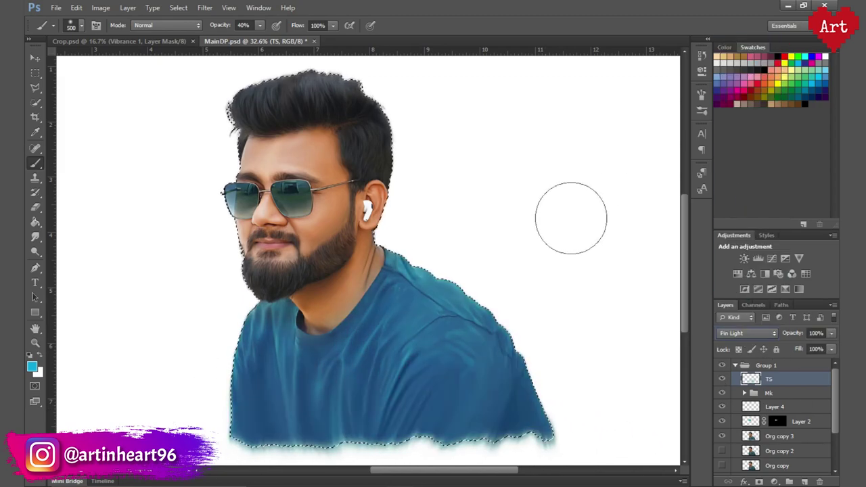
pyautogui.press('Down')
pyautogui.press('Down')
pyautogui.press('Down')
pyautogui.press('Down')
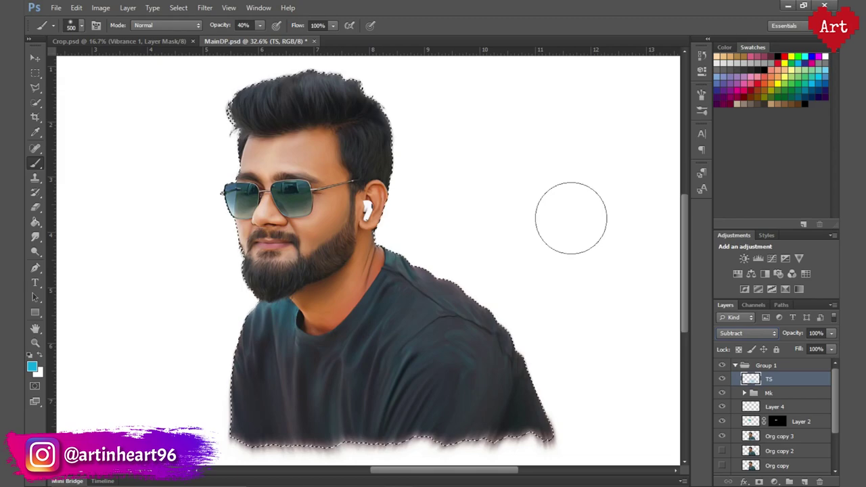
pyautogui.press('Down')
pyautogui.press('Down')
pyautogui.press('Down')
pyautogui.click(723, 379)
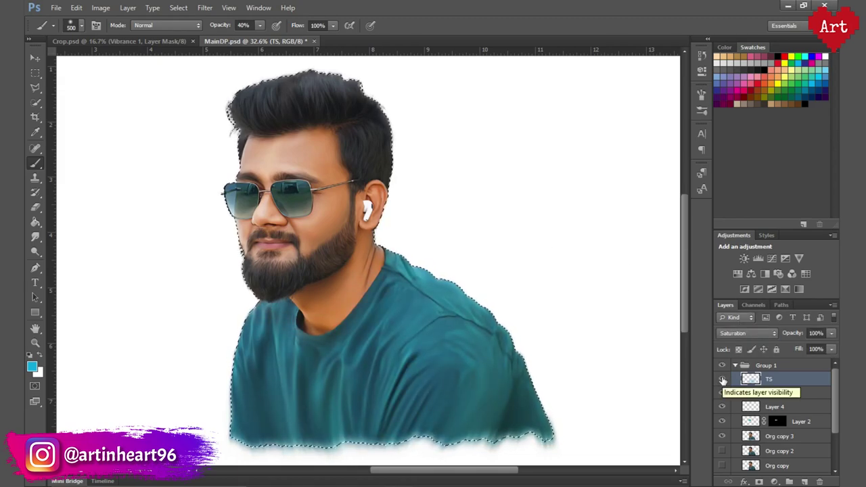
# - Clear the selection and expand the Mk and Lp groups
pyautogui.hotkey('ctrl', 'd')
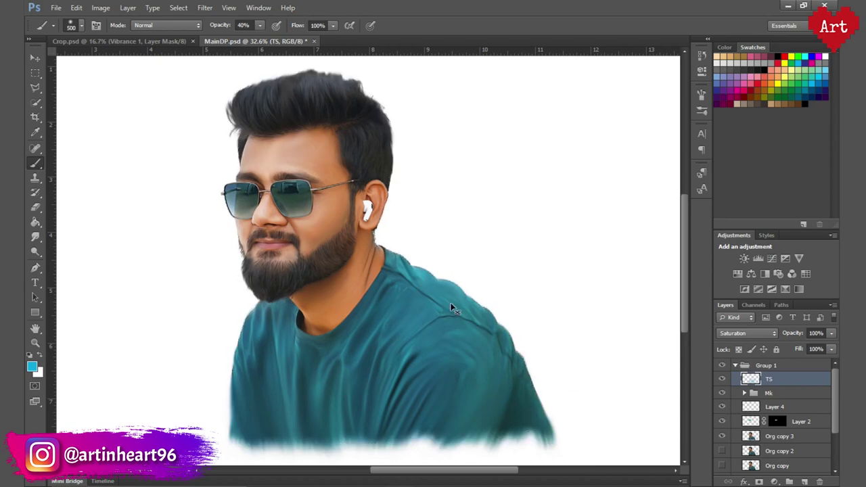
pyautogui.scroll(-1, 765, 415)
pyautogui.click(744, 380)
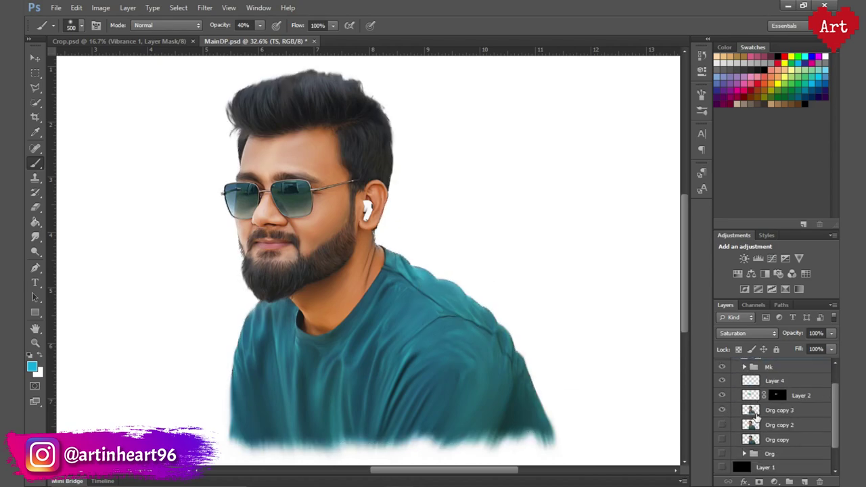
pyautogui.click(757, 437)
pyautogui.scroll(-3, 745, 427)
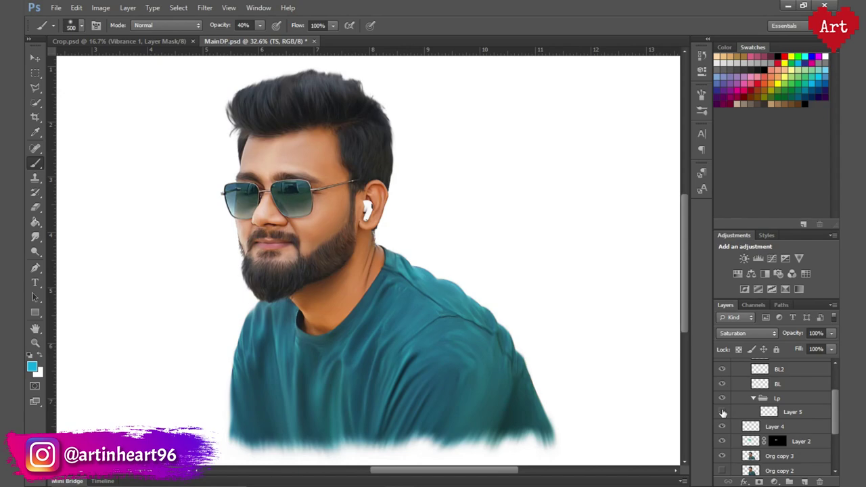
# - Select Layer 2, the sunglasses tint, and lower its opacity from 70% to 80%
pyautogui.press('v')
pyautogui.click(229, 8)
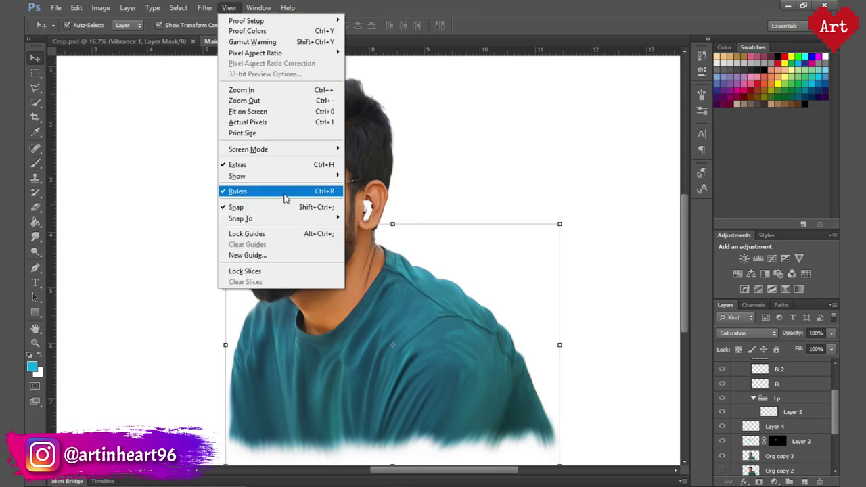
pyautogui.click(296, 200)
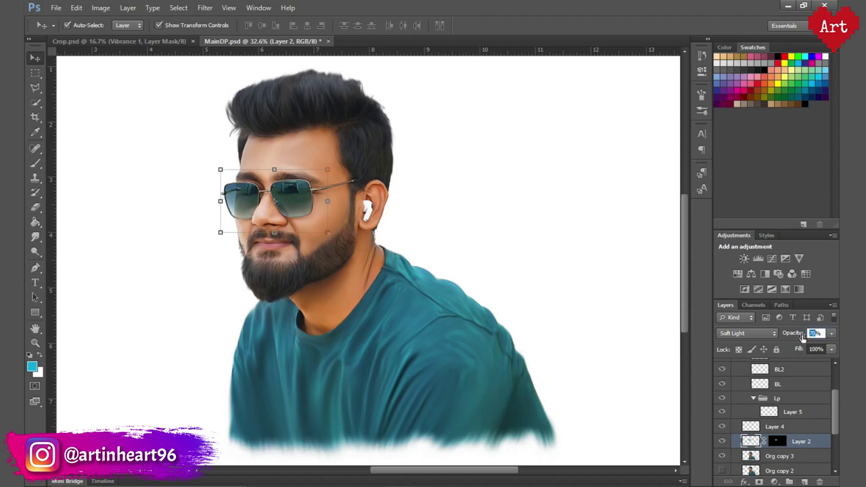
pyautogui.press('b')
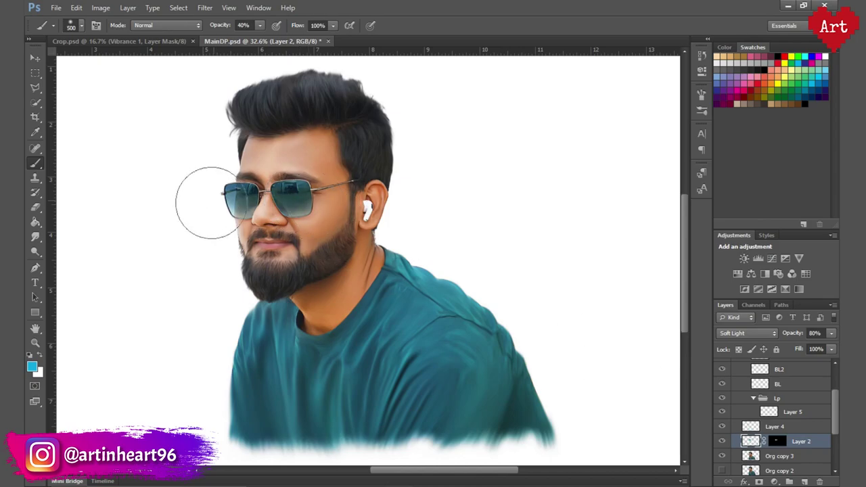
pyautogui.scroll(3, 209, 200)
pyautogui.scroll(-3, 257, 213)
pyautogui.scroll(-1, 286, 223)
# - Save MainDP.psd
pyautogui.hotkey('ctrl', 's')
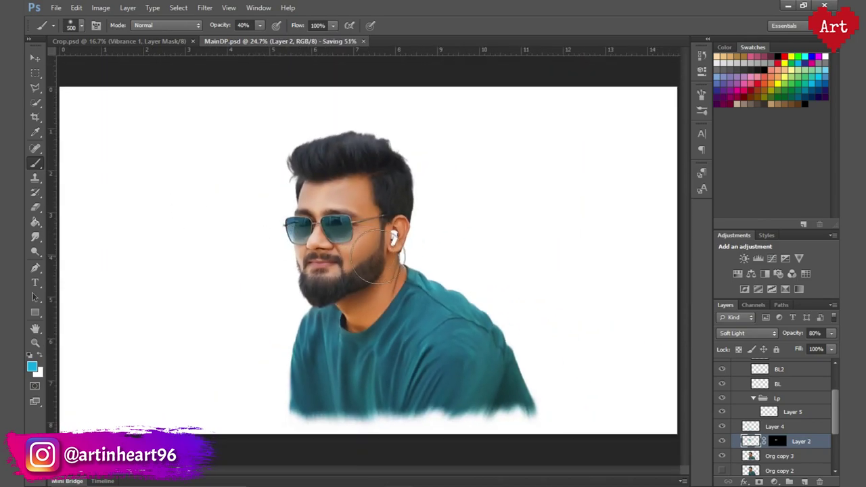
pyautogui.scroll(3, 723, 390)
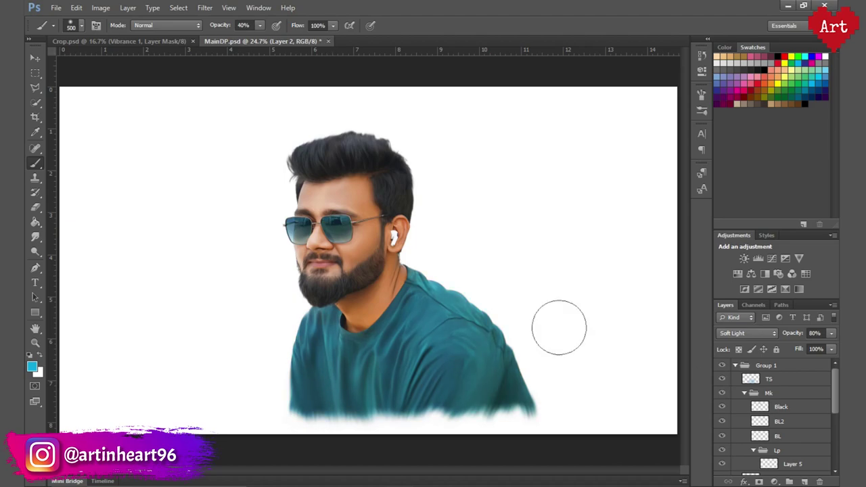
pyautogui.scroll(2, 434, 271)
pyautogui.scroll(1, 382, 248)
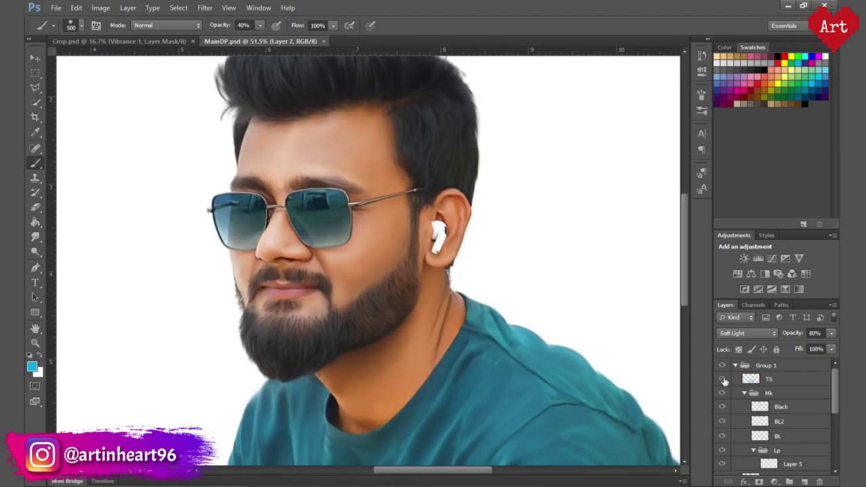
# - Duplicate Group 1 as Group 1 copy and merge the copy into one layer
pyautogui.click(735, 366)
pyautogui.rightClick(766, 365)
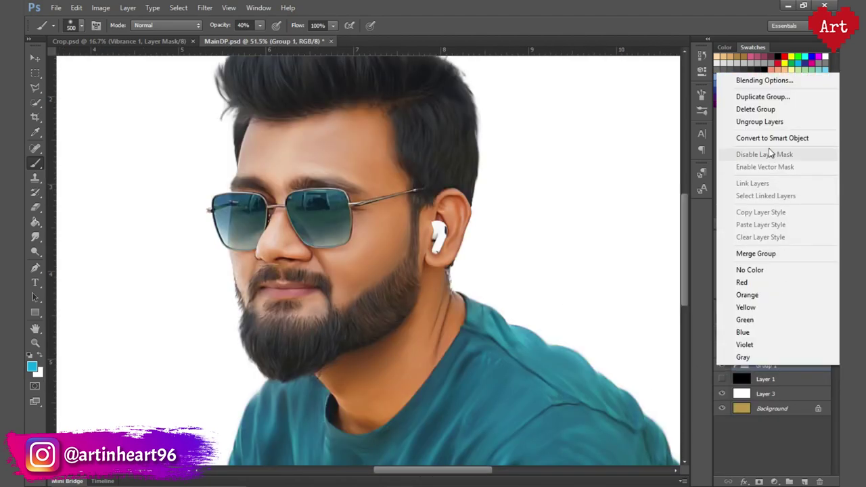
pyautogui.click(771, 63)
pyautogui.click(545, 154)
pyautogui.rightClick(772, 366)
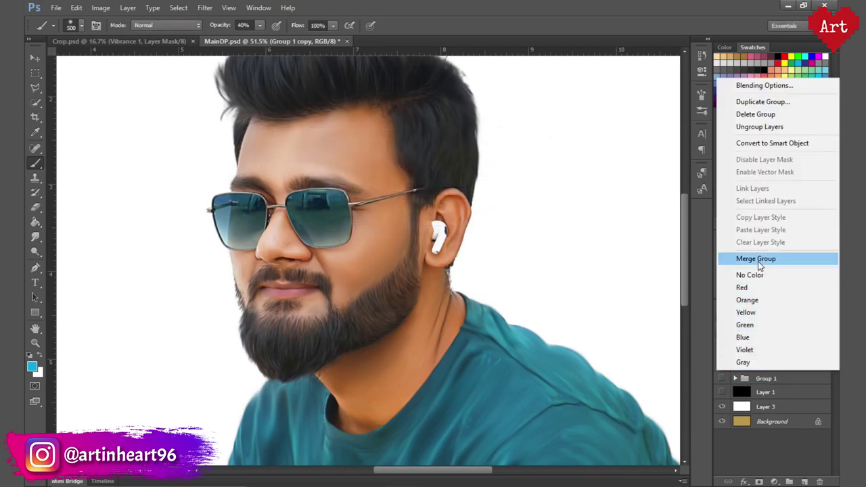
pyautogui.click(758, 257)
pyautogui.scroll(-3, 513, 308)
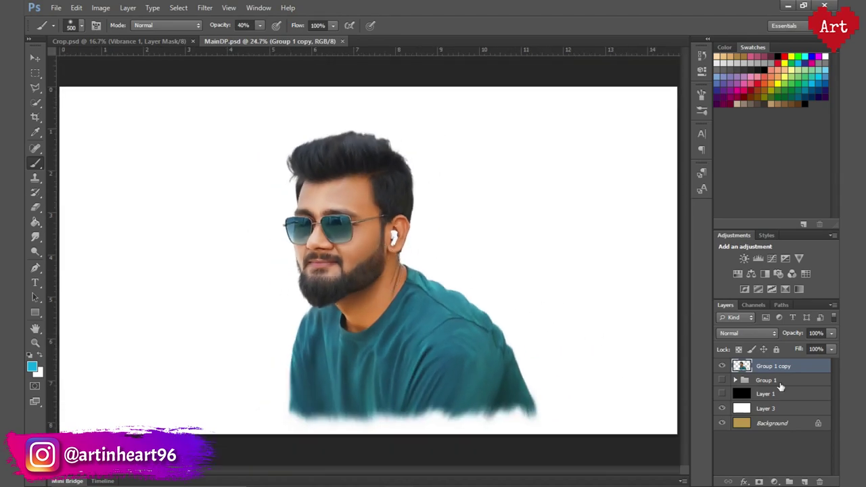
# - Open Filter > Oil Paint and zero the Angular Direction value
pyautogui.scroll(3, 422, 250)
pyautogui.scroll(2, 421, 249)
pyautogui.click(205, 7)
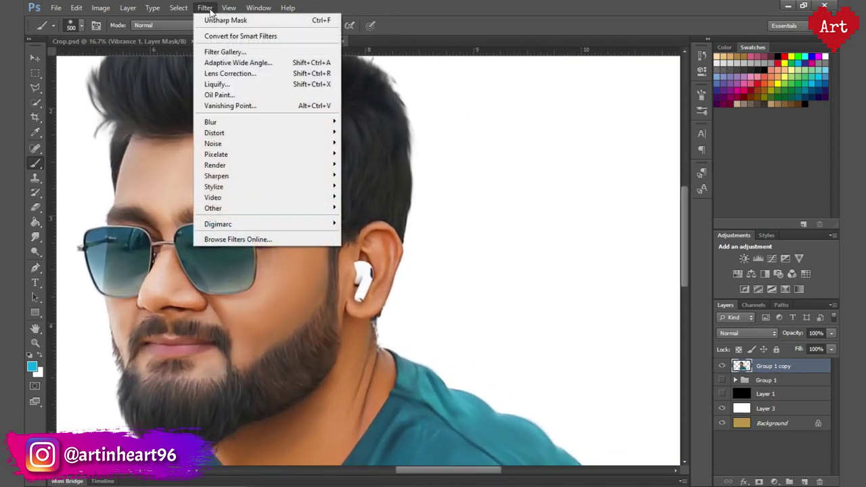
pyautogui.click(228, 98)
pyautogui.scroll(1, 345, 222)
pyautogui.scroll(1, 348, 222)
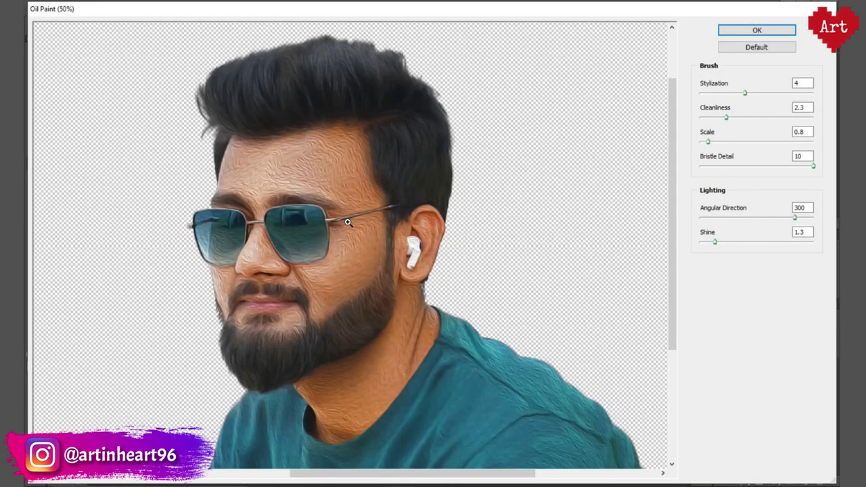
pyautogui.doubleClick(800, 208)
pyautogui.write('00')
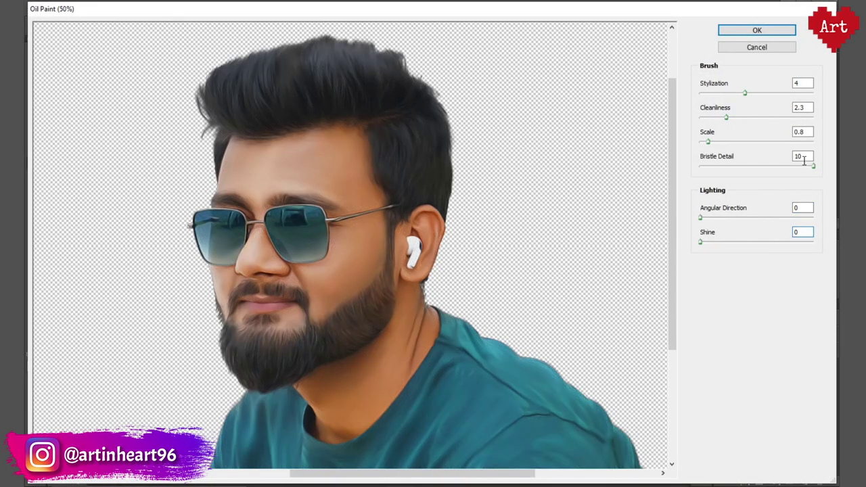
# - Enter the Oil Paint Stylization and Scale values and set Cleanliness to 3
pyautogui.scroll(1, 295, 247)
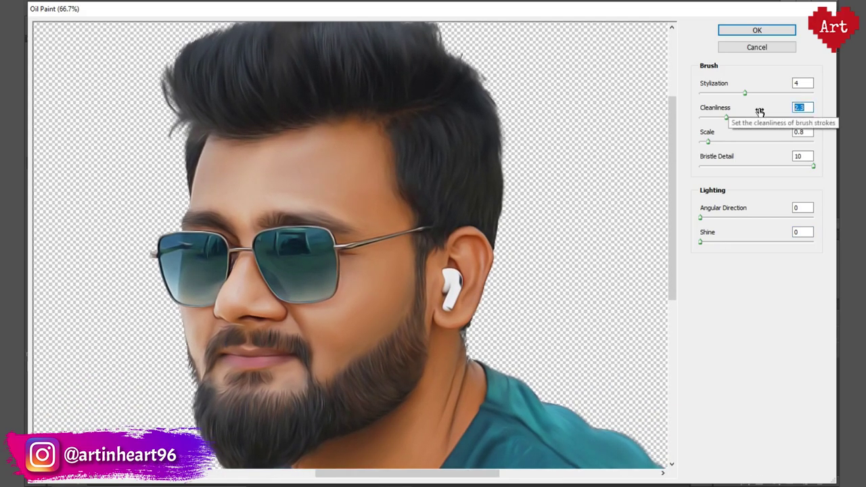
pyautogui.write('4')
pyautogui.press('Tab')
pyautogui.write('4')
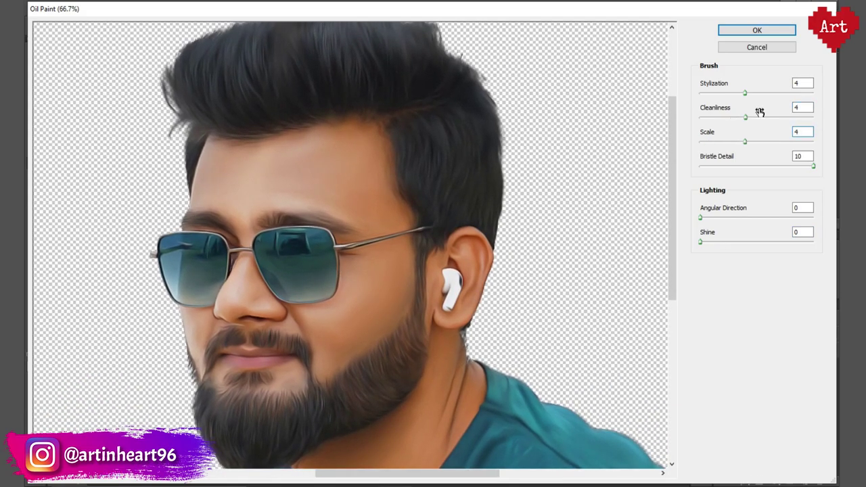
pyautogui.hotkey('shift', 'Tab')
pyautogui.press('Tab')
pyautogui.write('3')
pyautogui.press('Tab')
pyautogui.press('Tab')
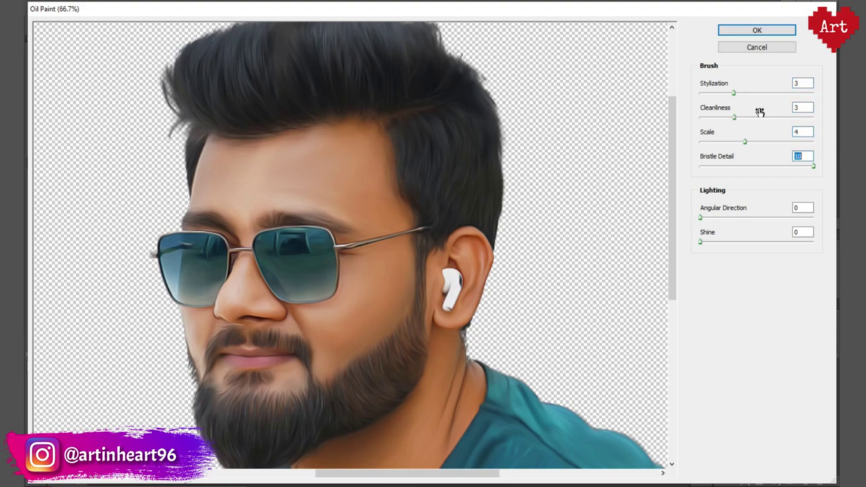
# - Set Bristle Detail to 10, check the preview over face and beard, and apply the filter
pyautogui.press('BackSpace')
pyautogui.press('BackSpace')
pyautogui.write('2')
pyautogui.press('BackSpace')
pyautogui.write('4')
pyautogui.keyDown('ctrl'); pyautogui.click(412, 267); pyautogui.keyUp('ctrl')
pyautogui.moveTo(412, 266)
pyautogui.mouseDown()
pyautogui.moveTo(358, 214)
pyautogui.moveTo(383, 290)
pyautogui.mouseUp()
pyautogui.moveTo(456, 122); pyautogui.dragTo(456, 209)
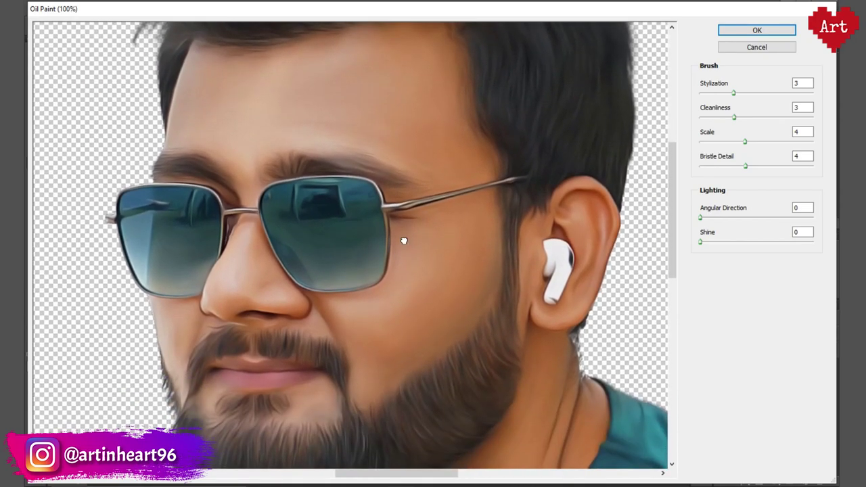
pyautogui.moveTo(404, 241); pyautogui.dragTo(404, 202)
pyautogui.write('10')
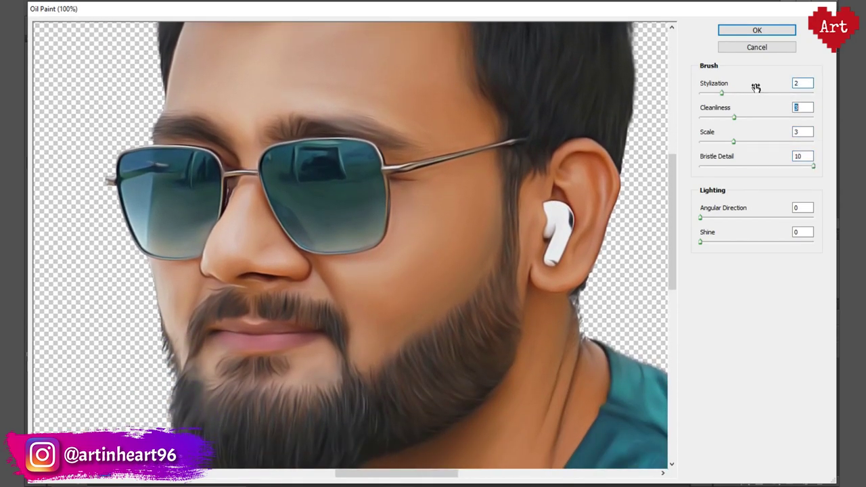
pyautogui.write('2')
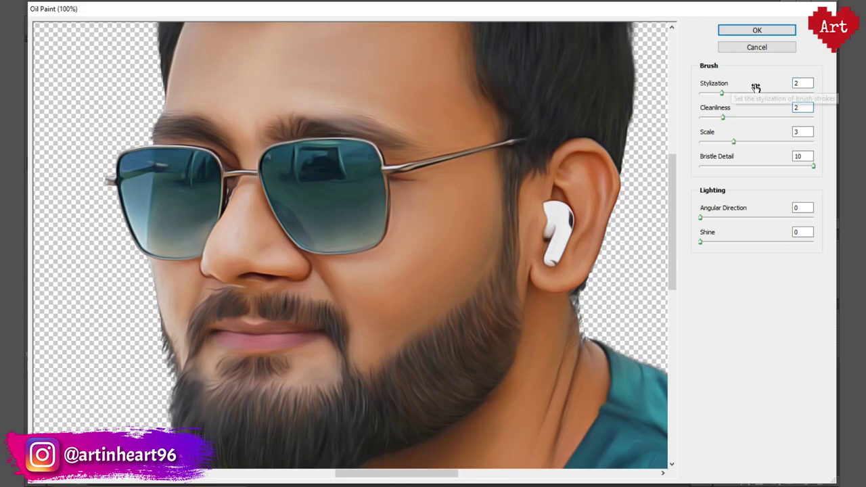
pyautogui.write('3')
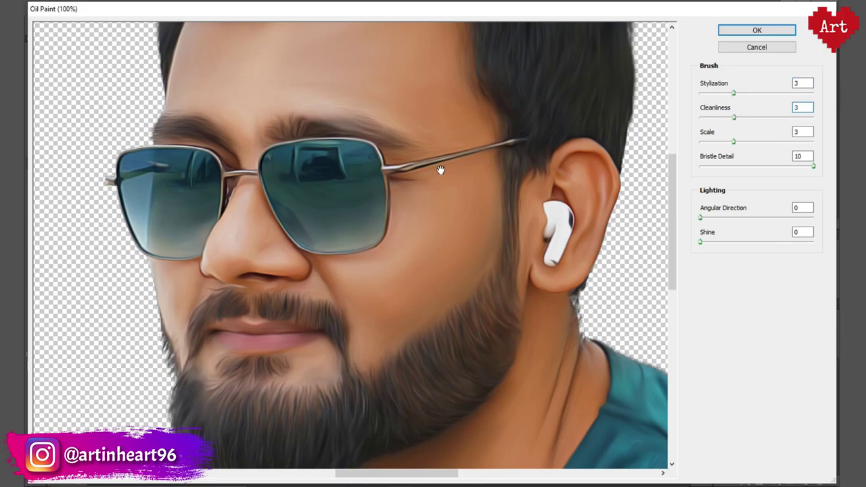
pyautogui.moveTo(441, 170)
pyautogui.mouseDown()
pyautogui.moveTo(449, 440)
pyautogui.moveTo(342, 152)
pyautogui.moveTo(476, 53)
pyautogui.moveTo(443, 291)
pyautogui.moveTo(605, 142)
pyautogui.mouseUp()
pyautogui.click(757, 31)
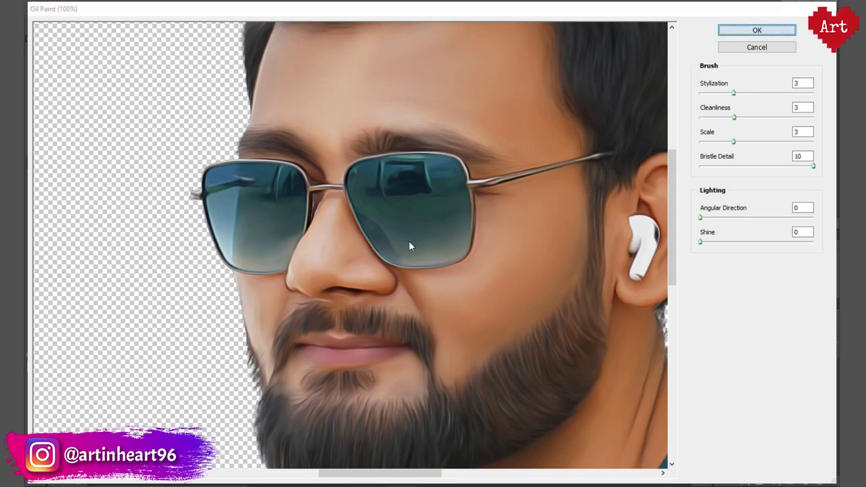
pyautogui.moveTo(264, 246); pyautogui.dragTo(338, 232)
# - Add a Brightness/Contrast layer clipped to Group 1 copy with a slight brightness and contrast boost
pyautogui.moveTo(613, 368); pyautogui.dragTo(472, 386)
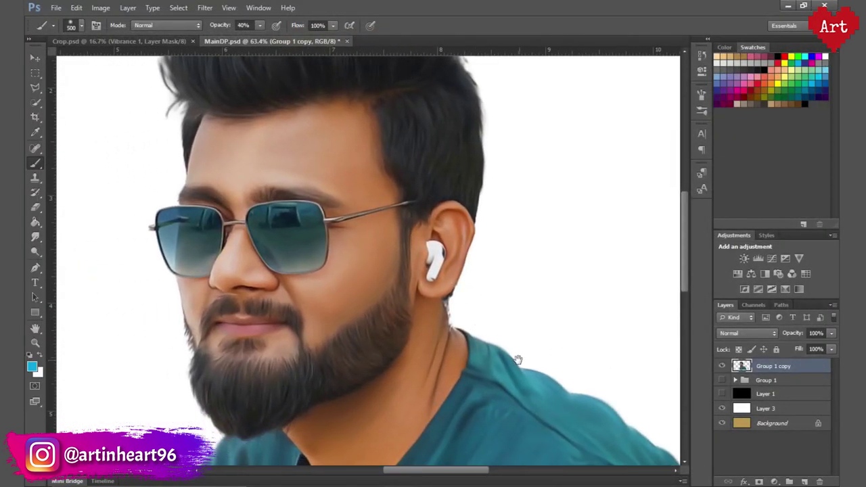
pyautogui.click(775, 481)
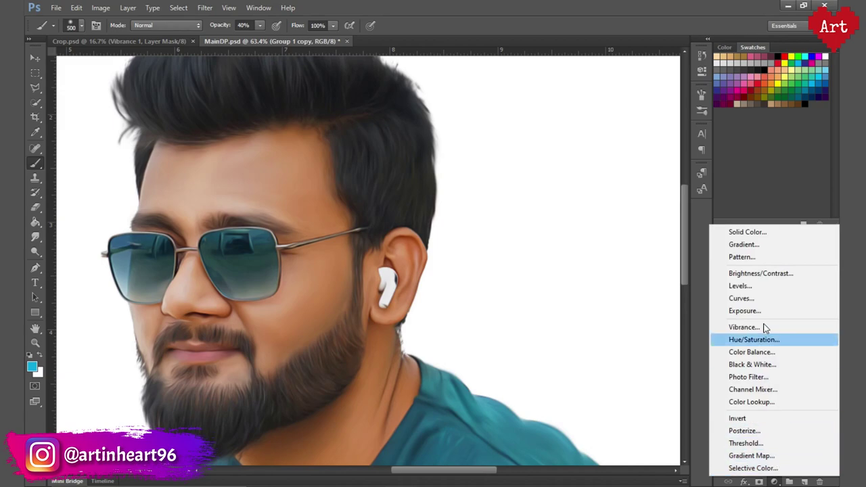
pyautogui.click(752, 274)
pyautogui.click(601, 239)
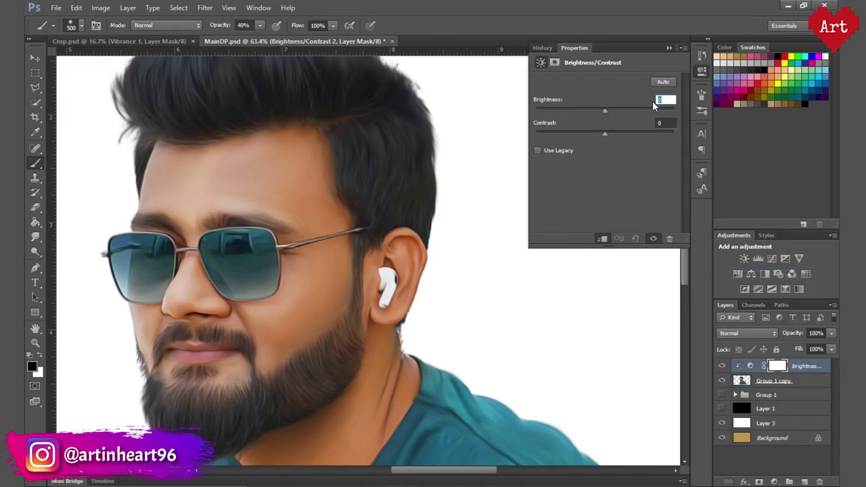
pyautogui.write('8')
pyautogui.press('Tab')
pyautogui.write('8')
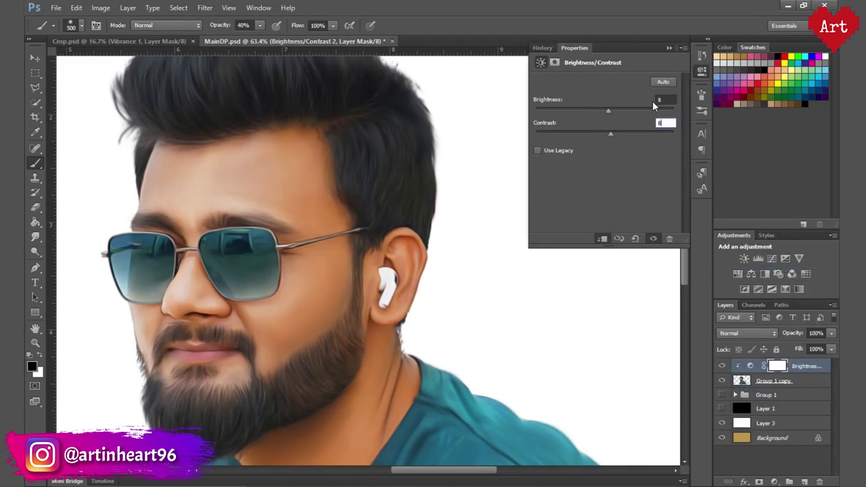
pyautogui.click(702, 70)
pyautogui.hotkey('ctrl', '-')
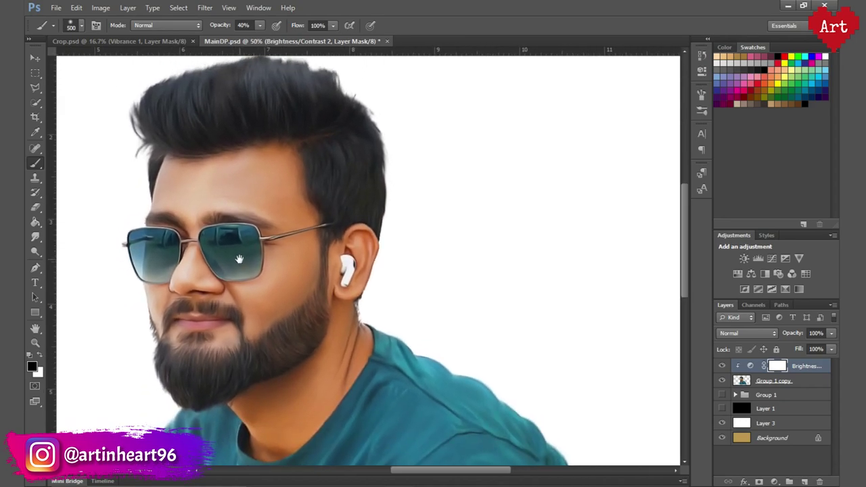
# - Add a clipped Selective Color adjustment and reduce cyan in the Reds to -27
pyautogui.click(775, 480)
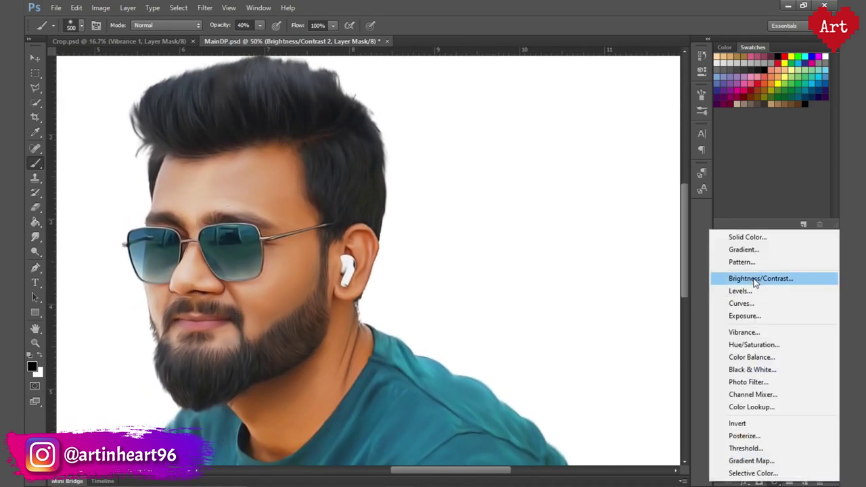
pyautogui.click(744, 474)
pyautogui.click(601, 238)
pyautogui.moveTo(605, 123); pyautogui.dragTo(586, 123)
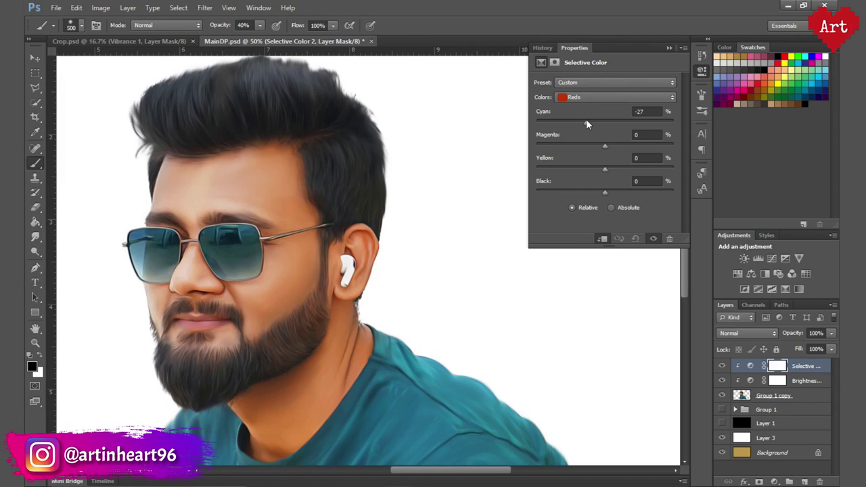
pyautogui.doubleClick(639, 112)
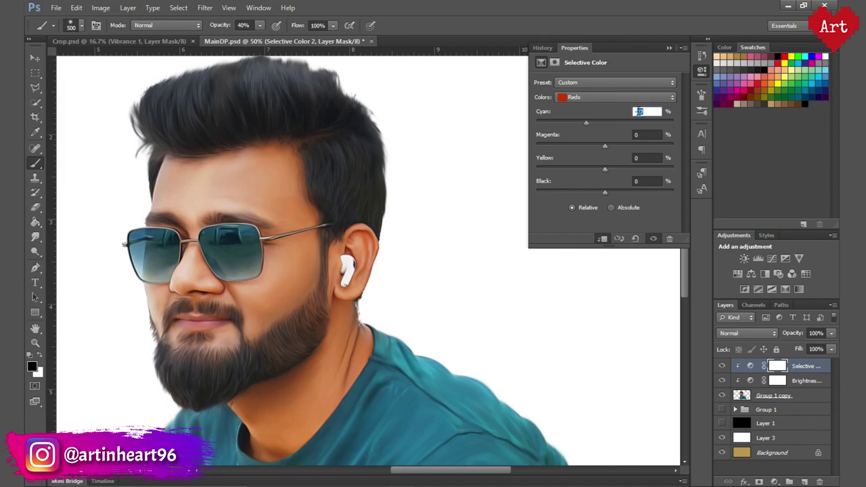
pyautogui.doubleClick(640, 158)
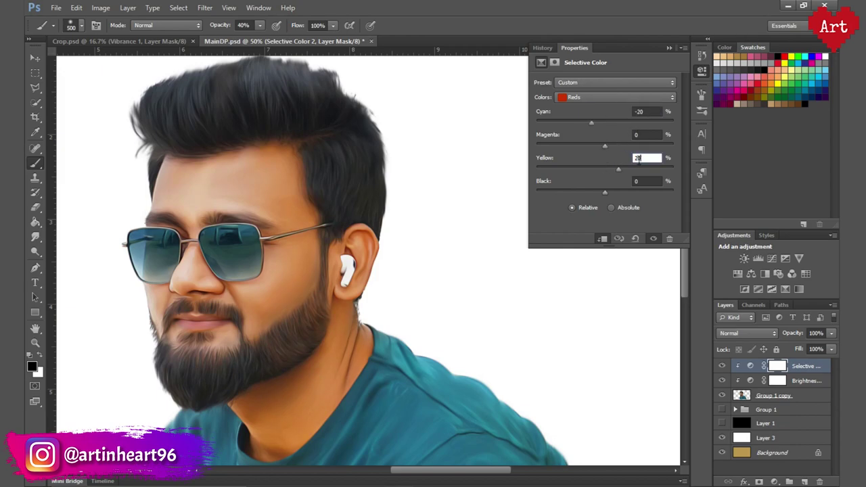
pyautogui.doubleClick(640, 112)
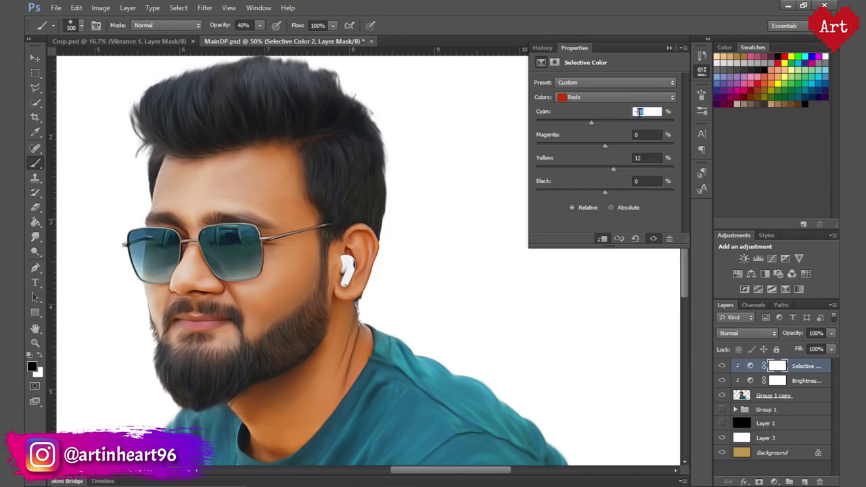
# - Adjust the Selective Color Yellows (yellow +12) and the Greens range
pyautogui.click(616, 97)
pyautogui.click(572, 117)
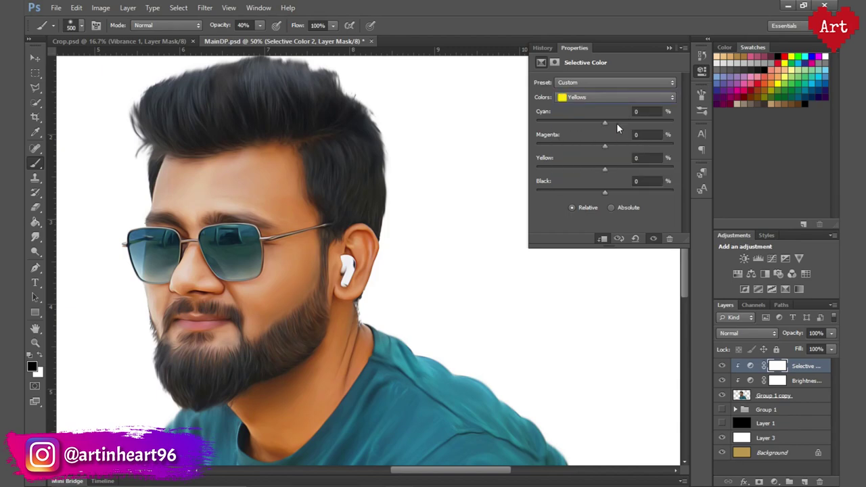
pyautogui.write('12')
pyautogui.press('Return')
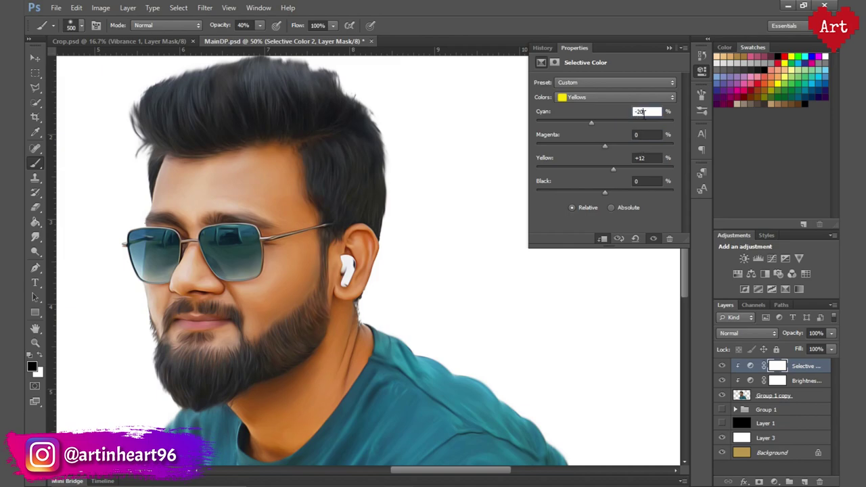
pyautogui.click(580, 98)
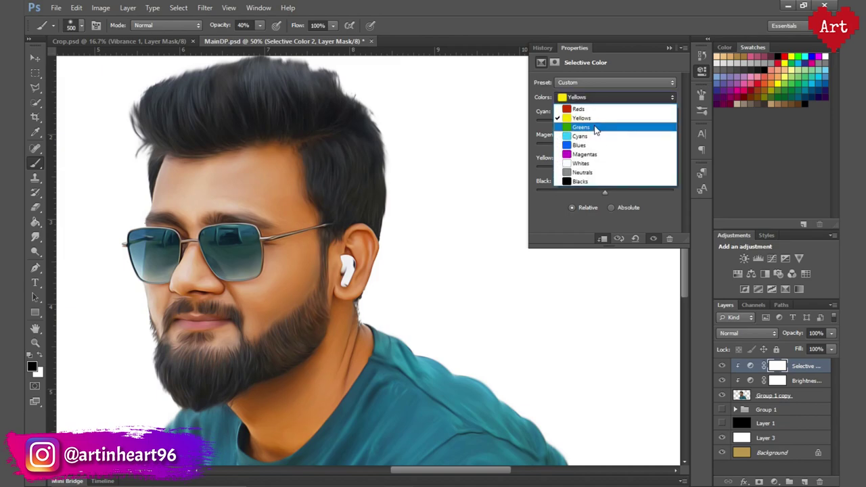
pyautogui.click(582, 127)
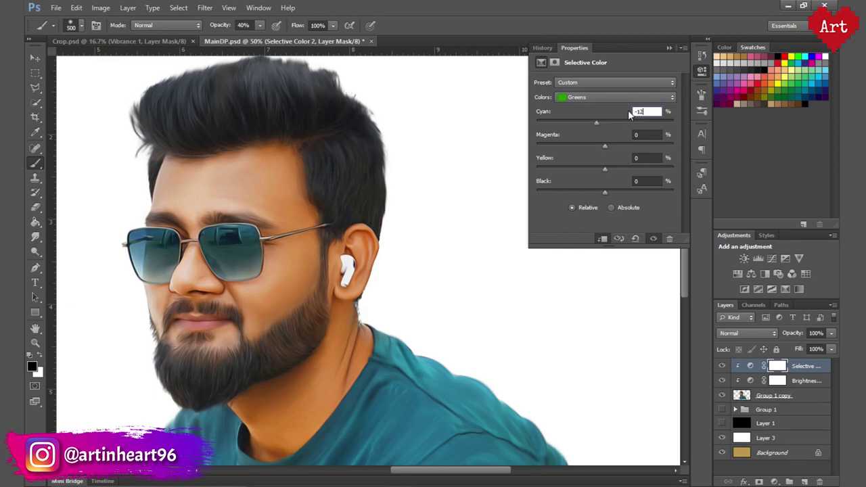
pyautogui.click(702, 71)
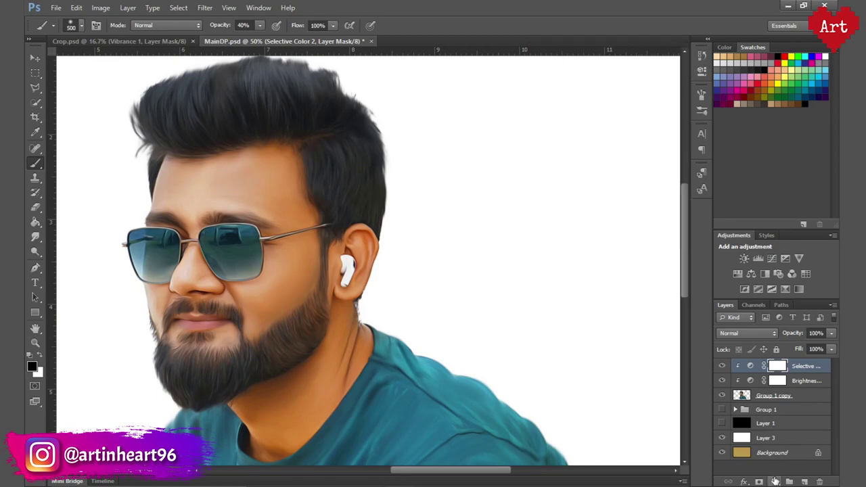
# - Add a Vibrance adjustment with Vibrance 4 and Saturation 4
pyautogui.click(776, 481)
pyautogui.click(768, 333)
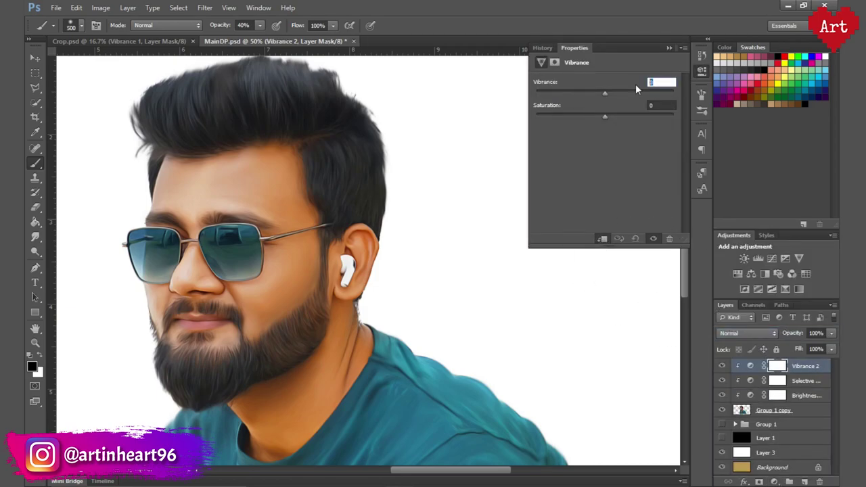
pyautogui.write('4')
pyautogui.press('Tab')
pyautogui.write('4')
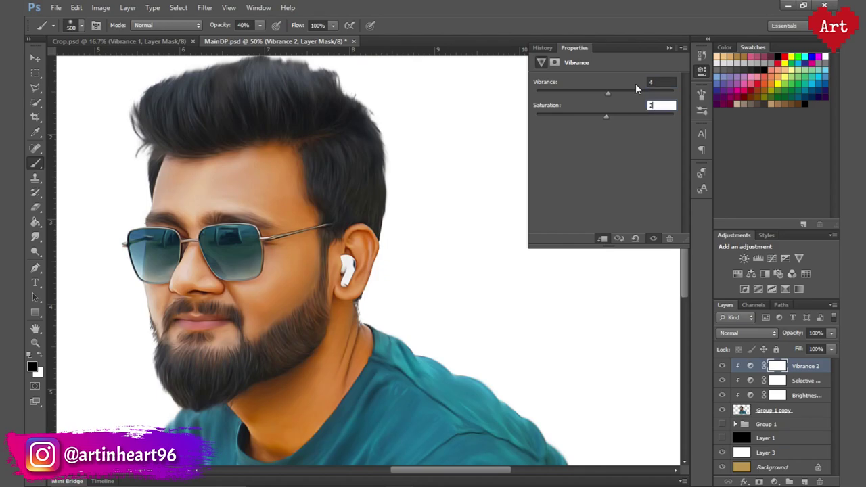
pyautogui.press('Return')
pyautogui.click(702, 70)
# - Reopen the Brightness/Contrast layer to review its values, scrolling through the Layers panel
pyautogui.scroll(2, 270, 281)
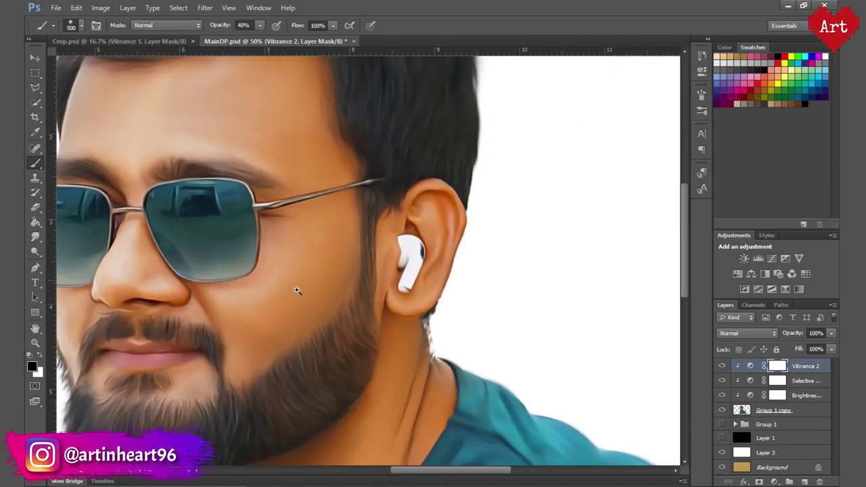
pyautogui.scroll(-5, 298, 287)
pyautogui.scroll(1, 397, 253)
pyautogui.scroll(1, 413, 271)
pyautogui.scroll(1, 386, 281)
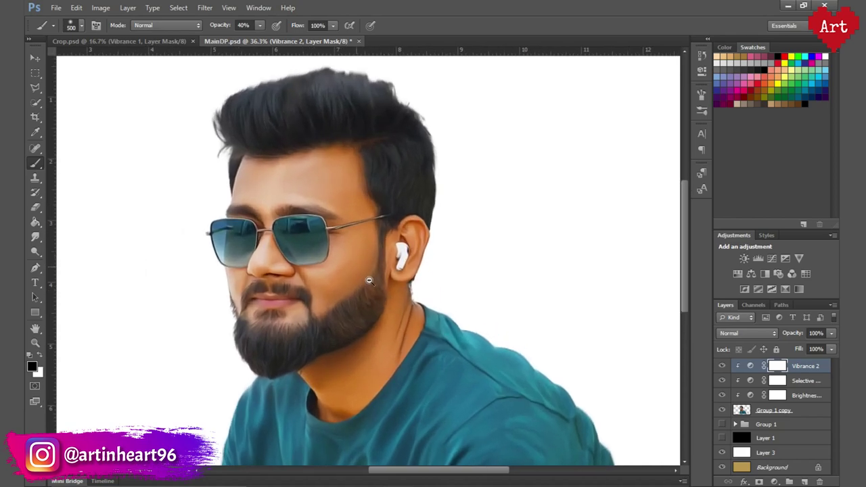
pyautogui.doubleClick(777, 395)
pyautogui.click(751, 396)
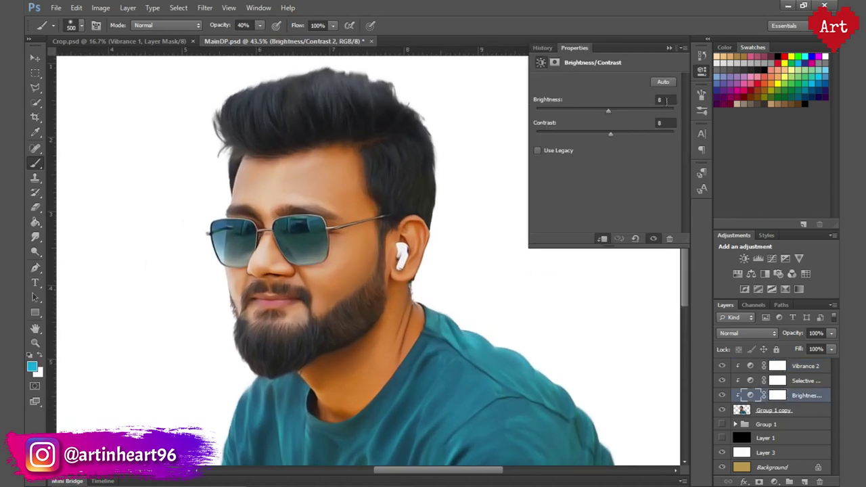
pyautogui.click(702, 70)
pyautogui.scroll(3, 326, 281)
pyautogui.scroll(1, 396, 239)
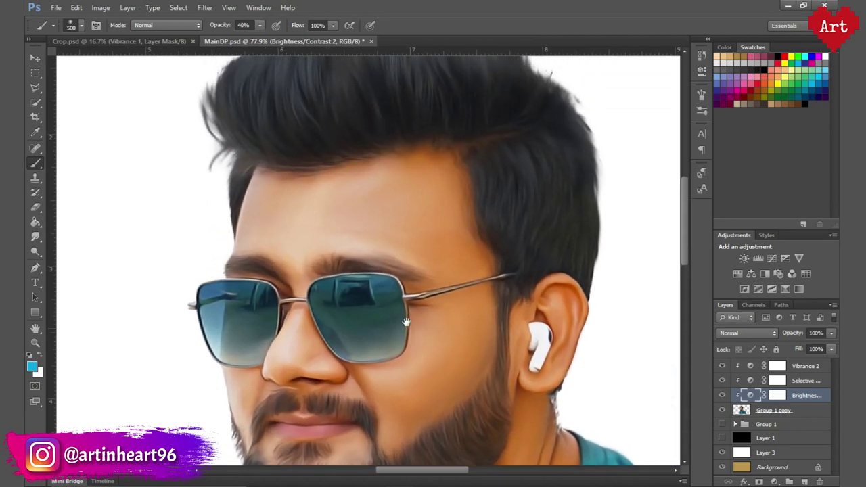
pyautogui.scroll(1, 363, 340)
pyautogui.scroll(1, 472, 259)
pyautogui.scroll(1, 404, 269)
pyautogui.scroll(-1, 473, 223)
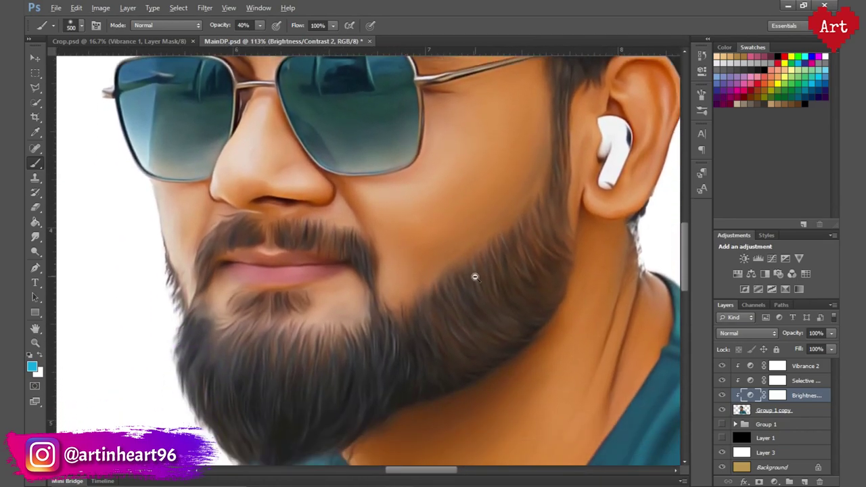
pyautogui.scroll(5, 465, 306)
pyautogui.scroll(-5, 481, 322)
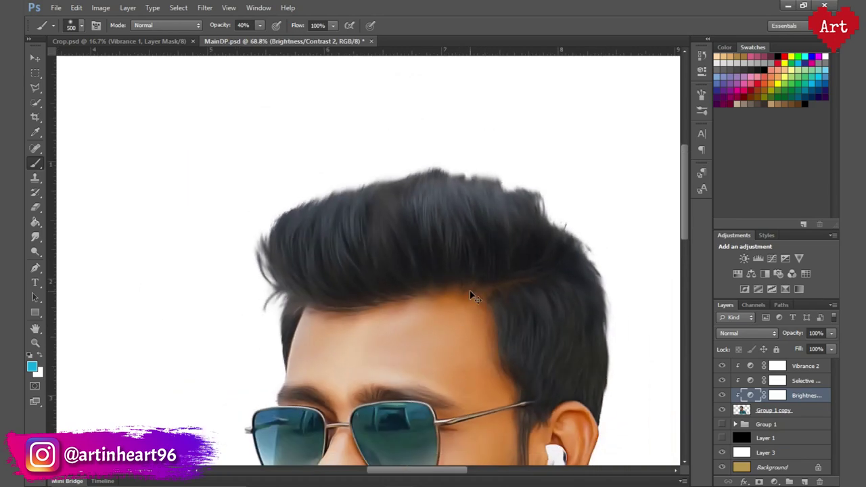
pyautogui.scroll(-5, 470, 290)
# - Put a new layer above the white backdrop into a group named Bg and add a layer inside
pyautogui.click(783, 452)
pyautogui.hotkey('ctrl', 'shift', 'alt', 'n')
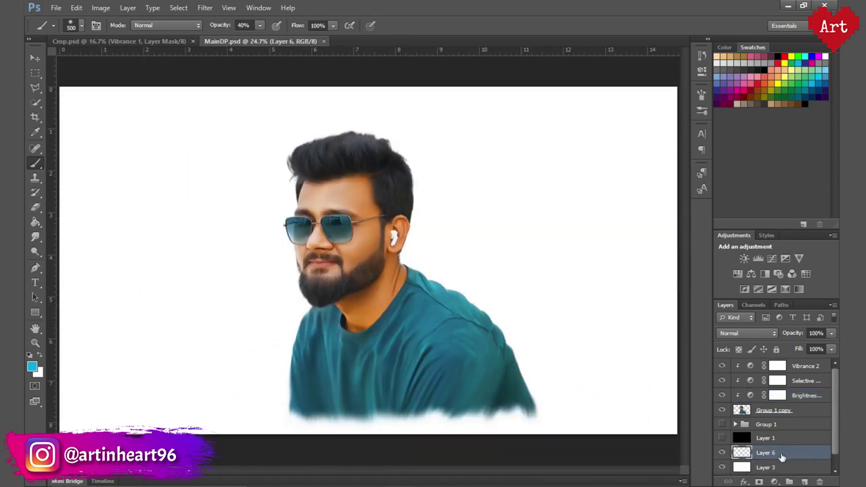
pyautogui.moveTo(782, 458); pyautogui.dragTo(789, 482)
pyautogui.doubleClick(768, 452)
pyautogui.write('B')
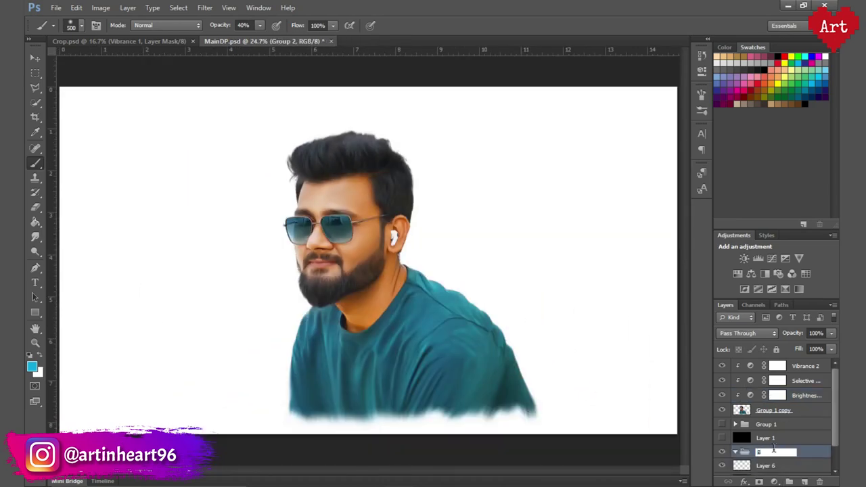
pyautogui.write('g')
pyautogui.press('Return')
pyautogui.scroll(-1, 771, 464)
pyautogui.click(803, 479)
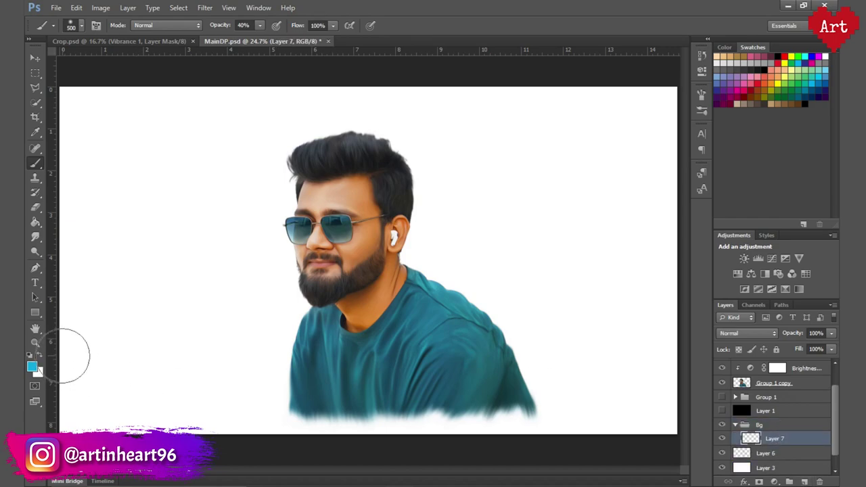
# - Paint a soft light-blue wash with a 2300-pixel cyan brush at 10% opacity
pyautogui.click(39, 358)
pyautogui.click(38, 357)
pyautogui.click(82, 25)
pyautogui.doubleClick(102, 155)
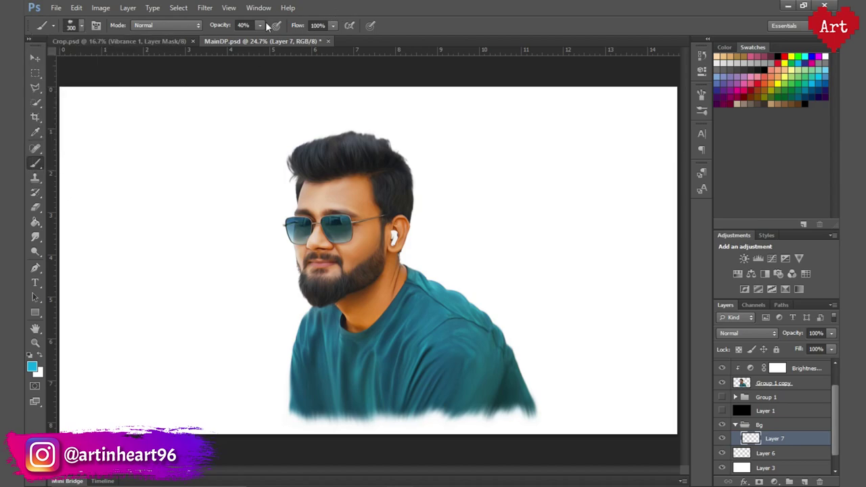
pyautogui.write('15')
pyautogui.press('Return')
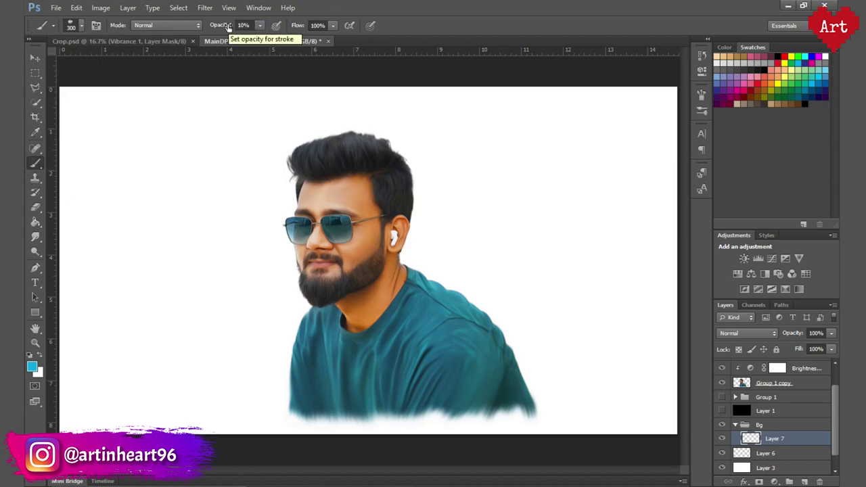
pyautogui.press(']')
pyautogui.press(']')
pyautogui.press(']')
pyautogui.moveTo(156, 163)
pyautogui.mouseDown()
pyautogui.moveTo(584, 250)
pyautogui.moveTo(224, 197)
pyautogui.moveTo(522, 386)
pyautogui.moveTo(639, 217)
pyautogui.moveTo(218, 274)
pyautogui.mouseUp()
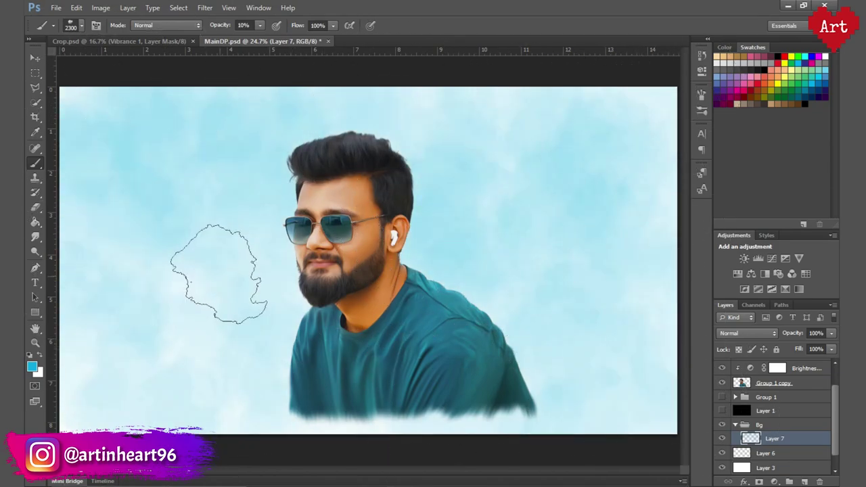
# - Fill a new layer below Layer 7 with dark teal
pyautogui.keyDown('ctrl'); pyautogui.click(805, 482); pyautogui.keyUp('ctrl')
pyautogui.click(31, 366)
pyautogui.click(487, 277)
pyautogui.click(729, 118)
pyautogui.press('g')
pyautogui.click(604, 259)
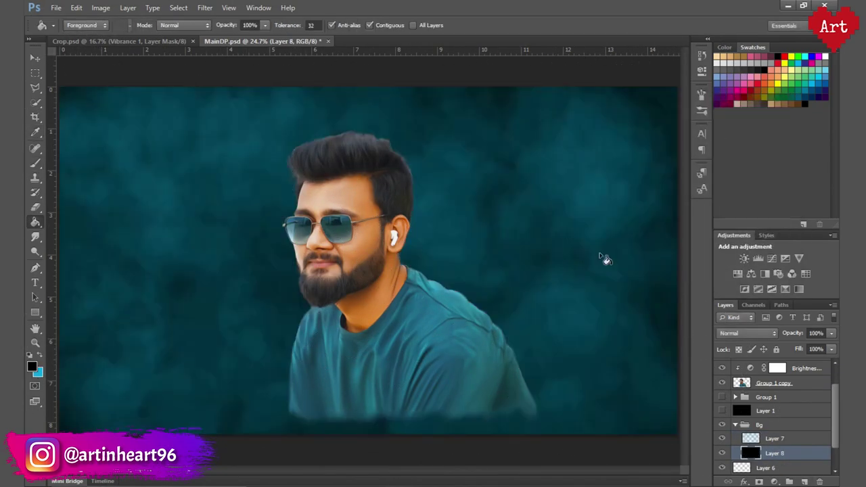
# - Lighten the dark teal background on Layer 7 with soft light-blue strokes
pyautogui.click(775, 438)
pyautogui.press('b')
pyautogui.press('x')
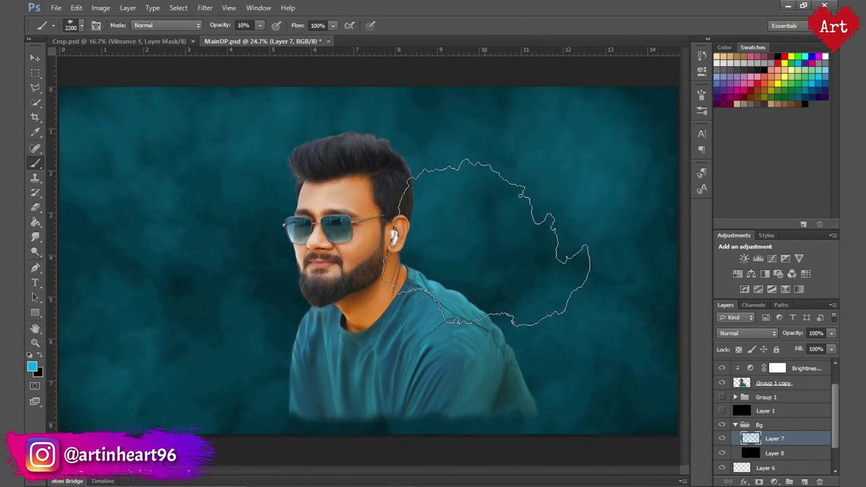
pyautogui.moveTo(487, 243)
pyautogui.mouseDown()
pyautogui.moveTo(606, 81)
pyautogui.moveTo(160, 280)
pyautogui.moveTo(266, 178)
pyautogui.moveTo(650, 338)
pyautogui.mouseUp()
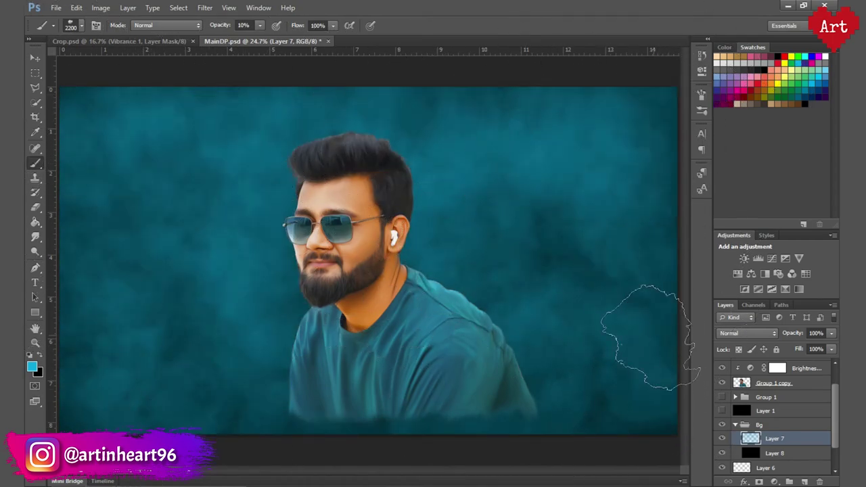
# - Paint a soft brighter-cyan glow across the background on a new layer
pyautogui.click(805, 482)
pyautogui.click(31, 366)
pyautogui.click(750, 116)
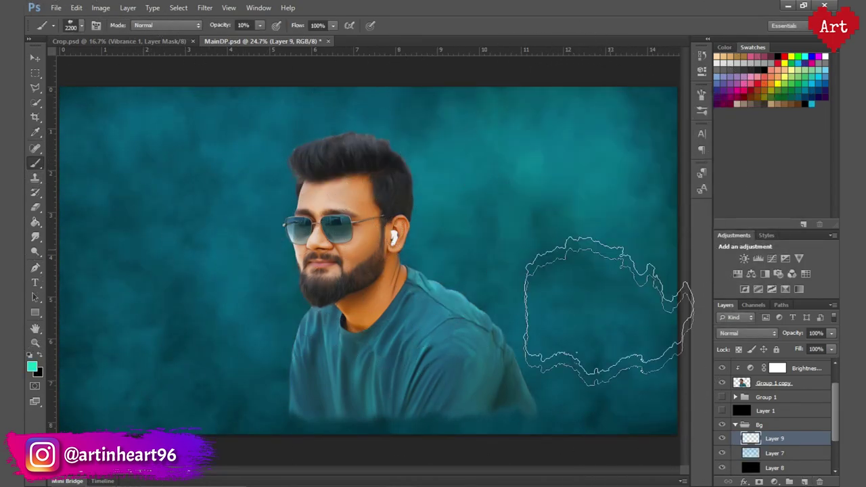
pyautogui.moveTo(577, 353)
pyautogui.mouseDown()
pyautogui.moveTo(95, 217)
pyautogui.moveTo(562, 372)
pyautogui.mouseUp()
# - Paint a green glow onto the background on another new layer
pyautogui.click(31, 366)
pyautogui.click(727, 117)
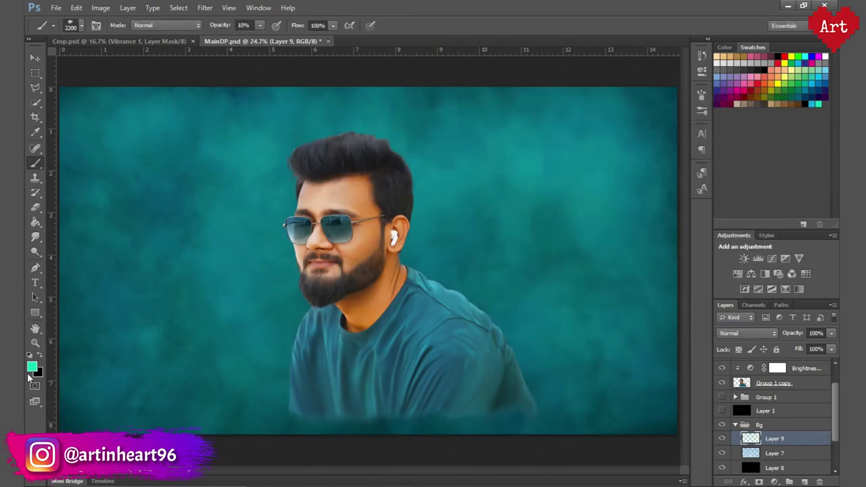
pyautogui.click(31, 366)
pyautogui.click(725, 117)
pyautogui.click(805, 482)
pyautogui.moveTo(522, 194)
pyautogui.mouseDown()
pyautogui.moveTo(176, 135)
pyautogui.moveTo(485, 294)
pyautogui.mouseUp()
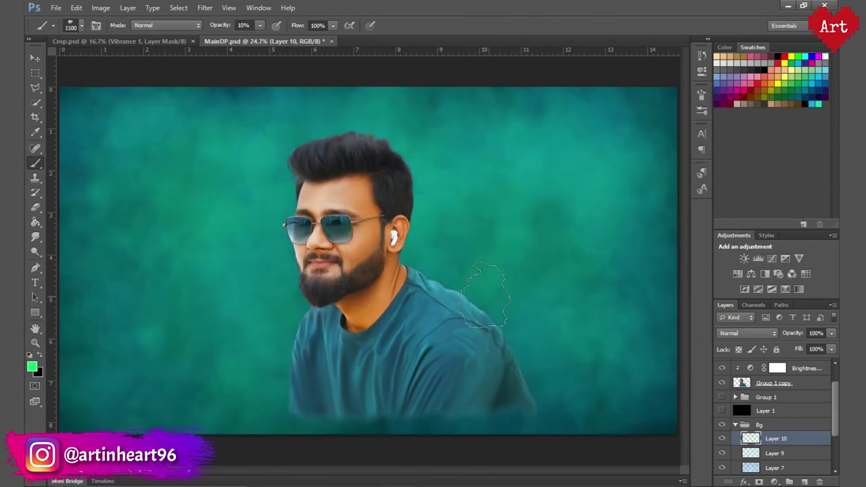
# - Set up a larger deep-blue brush at 50% opacity on a new layer above Layer 7
pyautogui.press(']')
pyautogui.scroll(-3, 772, 420)
pyautogui.click(750, 411)
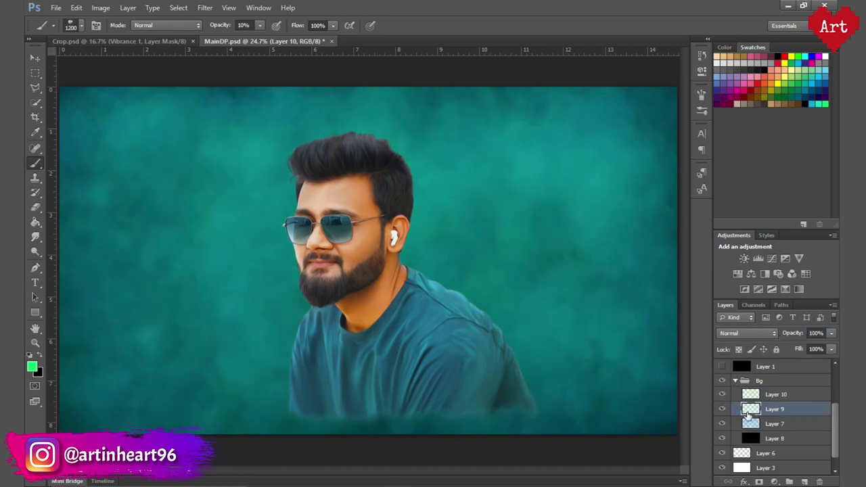
pyautogui.click(805, 482)
pyautogui.click(32, 367)
pyautogui.click(727, 118)
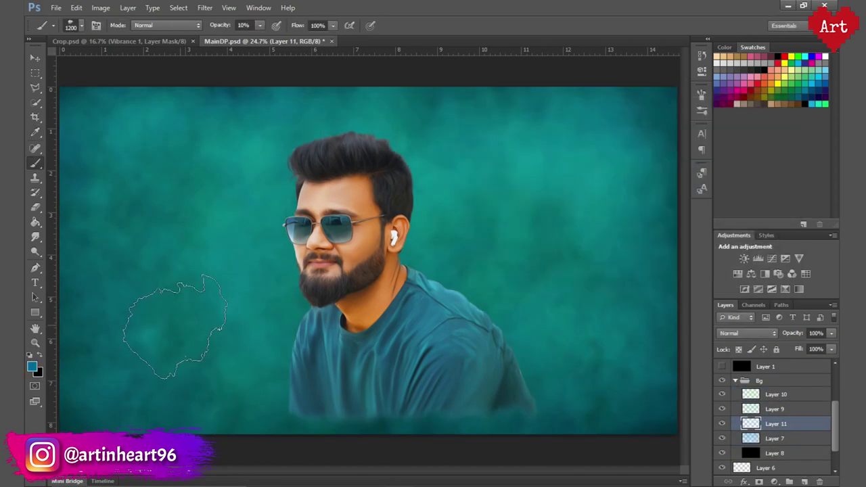
pyautogui.press(']')
pyautogui.press(']')
pyautogui.press(']')
pyautogui.press('5')
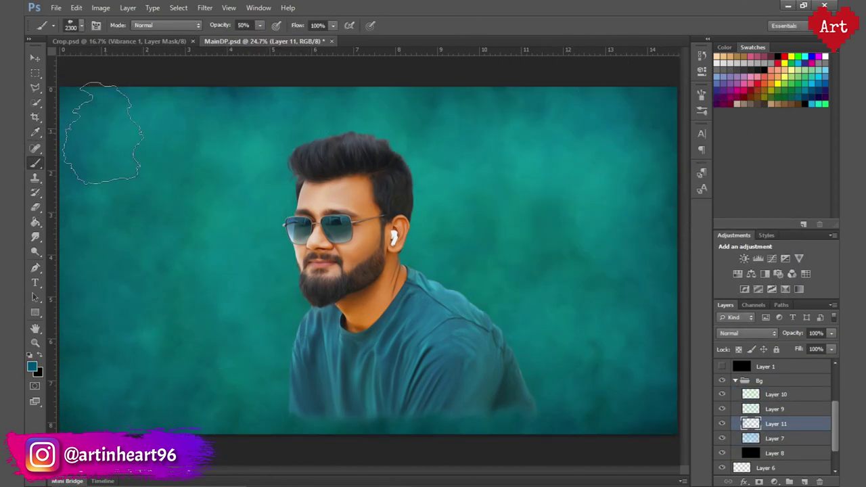
# - Add a top Bg layer with a darker colour and 20% opacity brush for the corners
pyautogui.hotkey('ctrl', 'shift', 'alt', 'n')
pyautogui.click(32, 367)
pyautogui.press('Return')
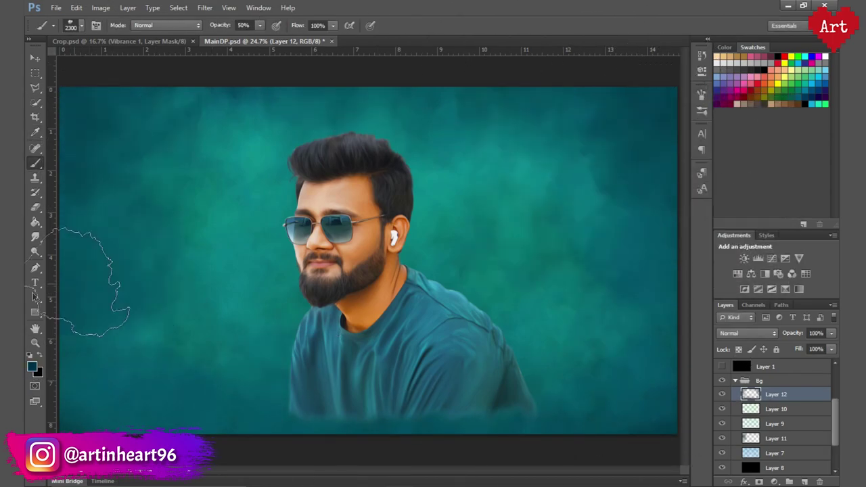
pyautogui.press(']')
pyautogui.press(']')
pyautogui.press(']')
pyautogui.press('2')
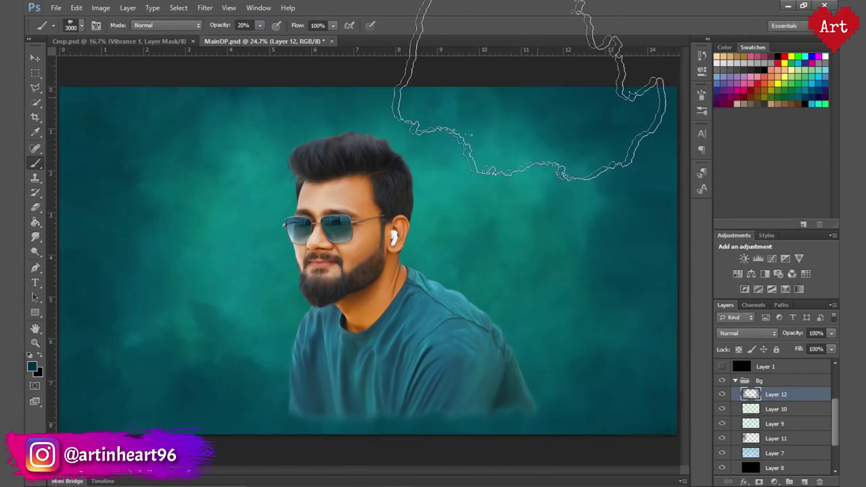
# - Add further glow layers with a medium green brush at 10% opacity and save the document
pyautogui.click(796, 410)
pyautogui.click(825, 104)
pyautogui.press('[')
pyautogui.press('[')
pyautogui.press('[')
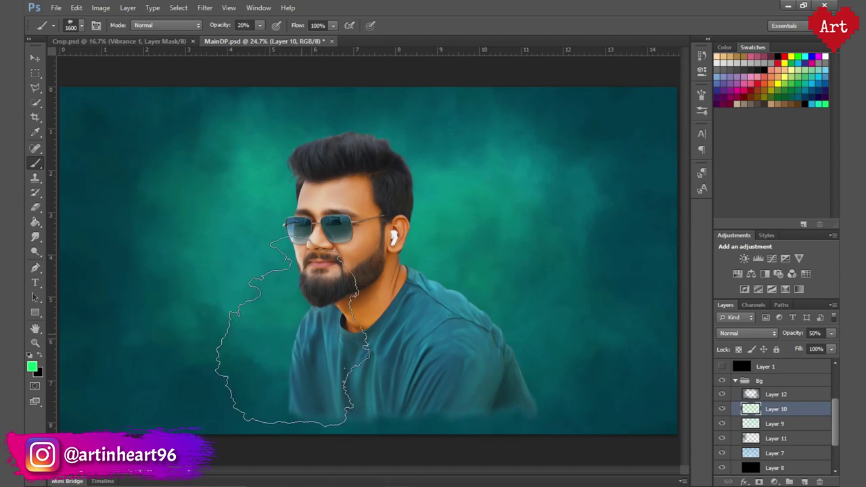
pyautogui.hotkey('ctrl', 'shift', 'alt', 'n')
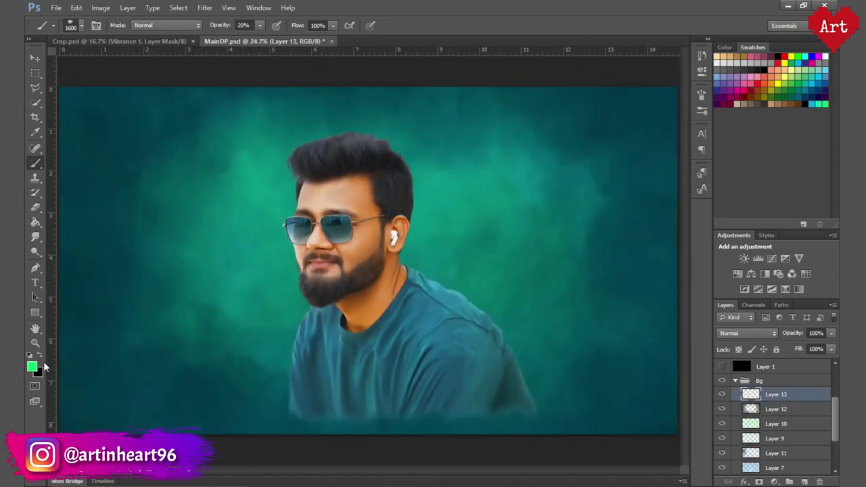
pyautogui.press('x')
pyautogui.press('1')
pyautogui.hotkey('ctrl', 'shift', 'alt', 'n')
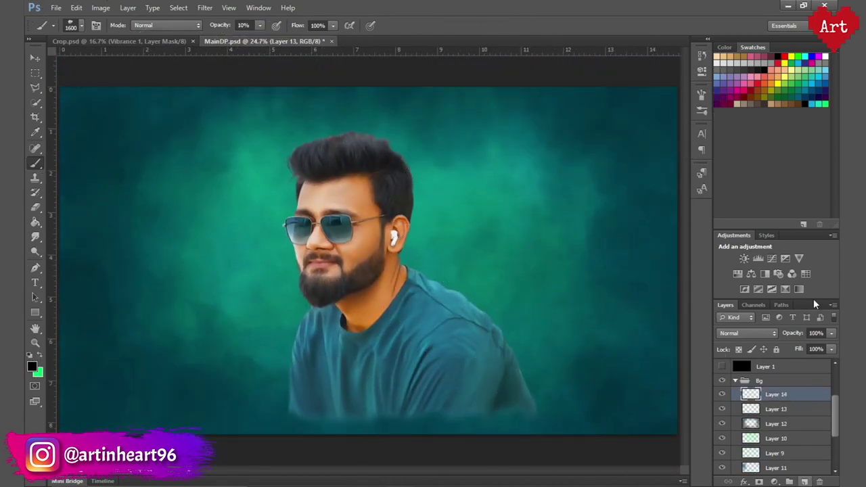
pyautogui.press('x')
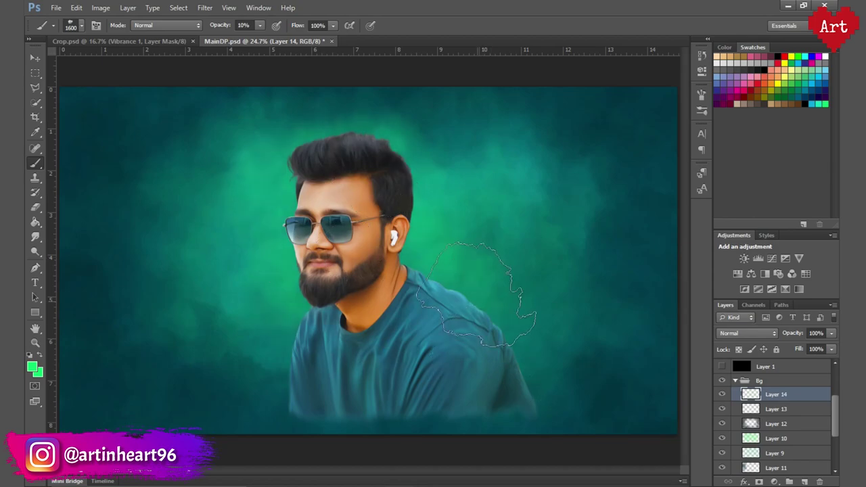
pyautogui.click(738, 408)
pyautogui.click(737, 439)
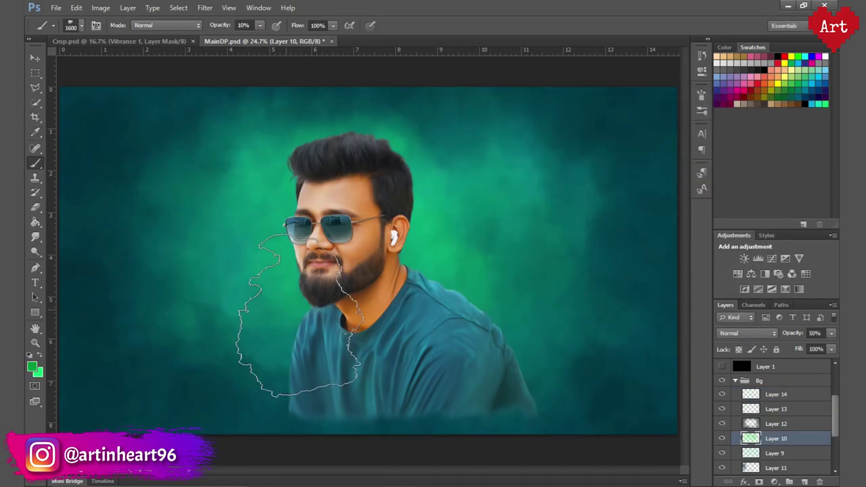
pyautogui.hotkey('ctrl', 's')
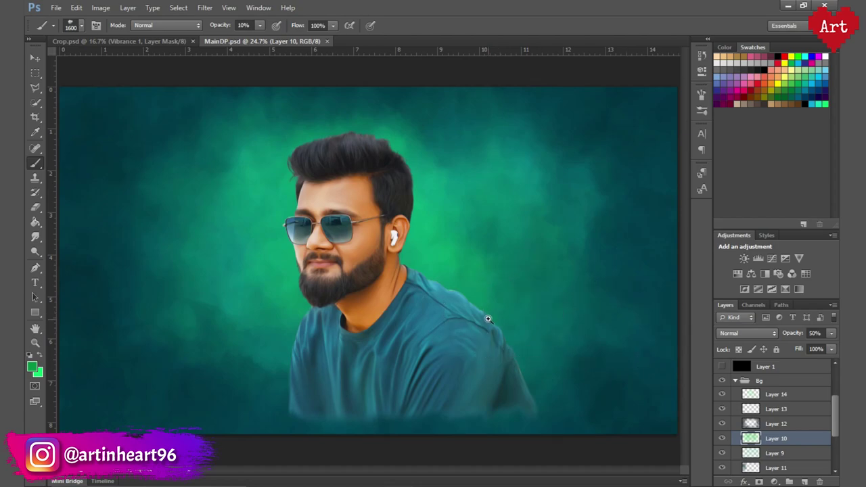
# - Zoom in on the left lens and add a layer mask to Group 1 copy
pyautogui.moveTo(294, 229); pyautogui.dragTo(419, 304)
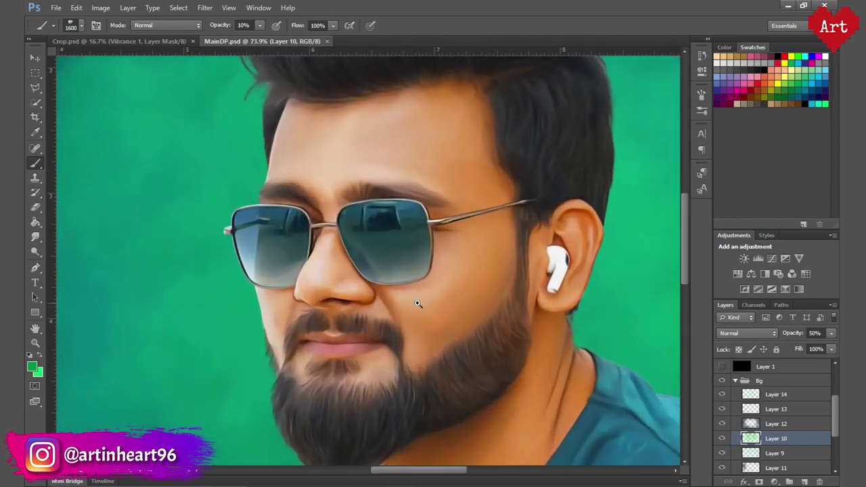
pyautogui.moveTo(282, 240); pyautogui.dragTo(318, 240)
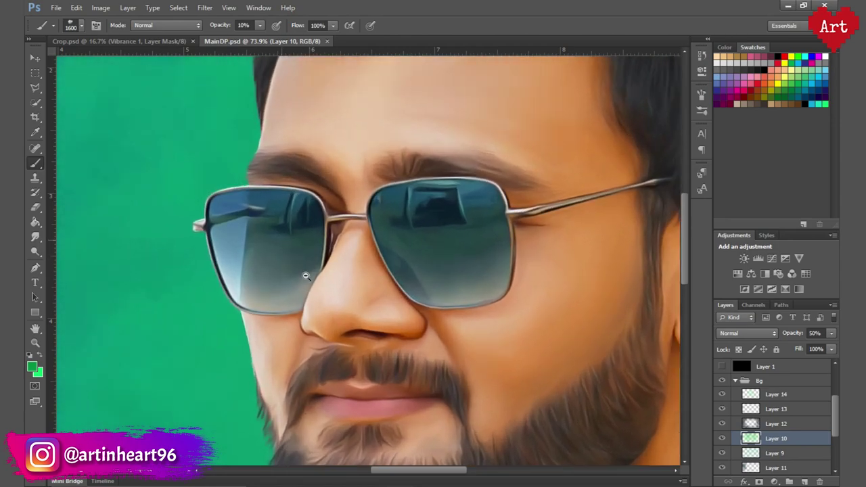
pyautogui.scroll(2, 778, 401)
pyautogui.click(742, 369)
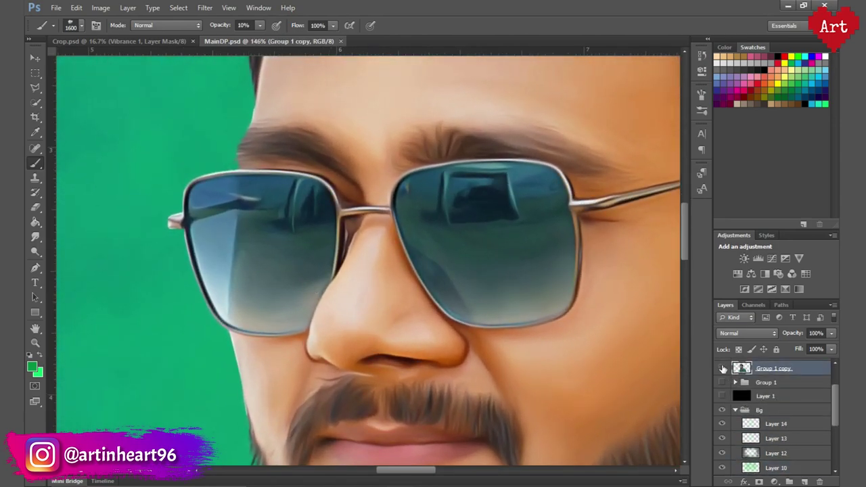
pyautogui.scroll(2, 790, 382)
pyautogui.click(760, 482)
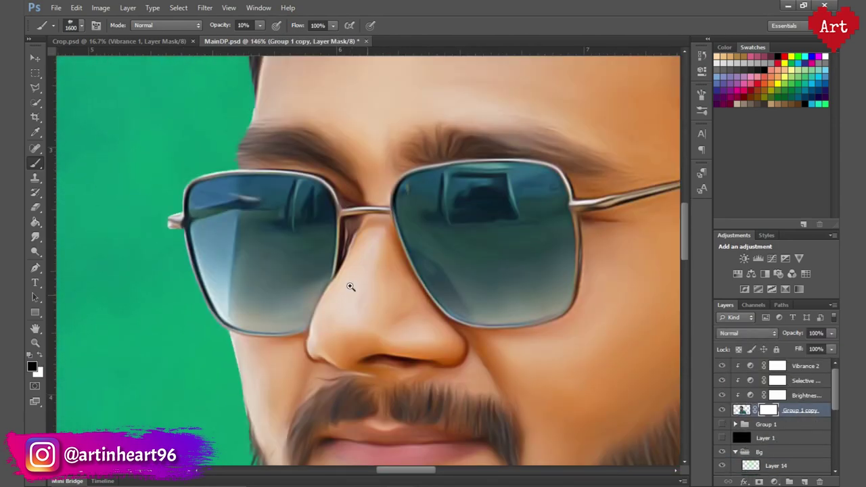
pyautogui.scroll(5, 238, 286)
pyautogui.scroll(-1, 160, 245)
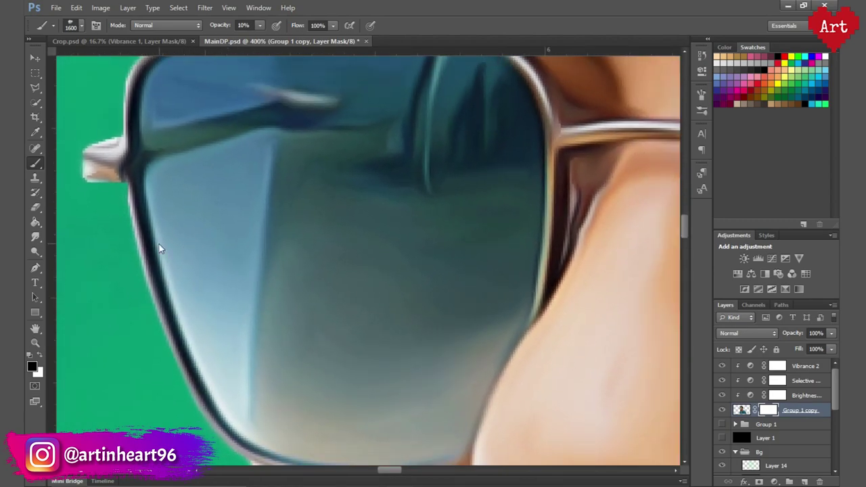
# - Select the left lens reflection with Polygonal Lasso and paint it out on the mask at 100% opacity
pyautogui.click(37, 87)
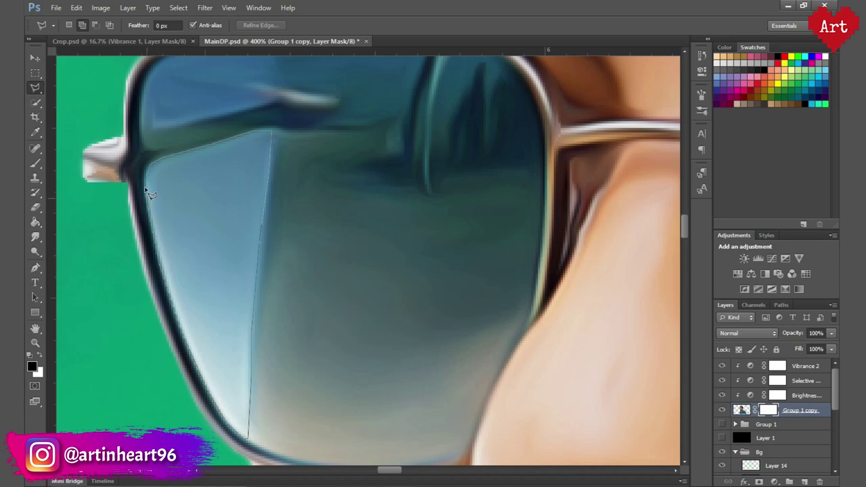
pyautogui.click(145, 176)
pyautogui.press('b')
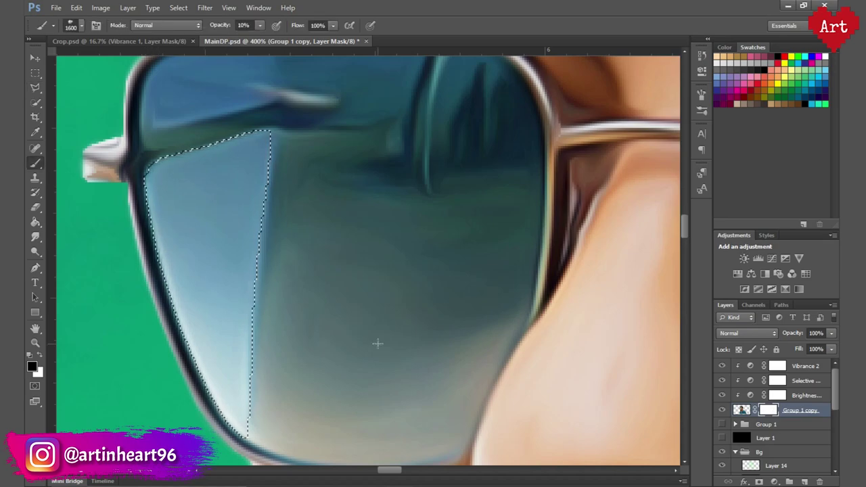
pyautogui.press('0')
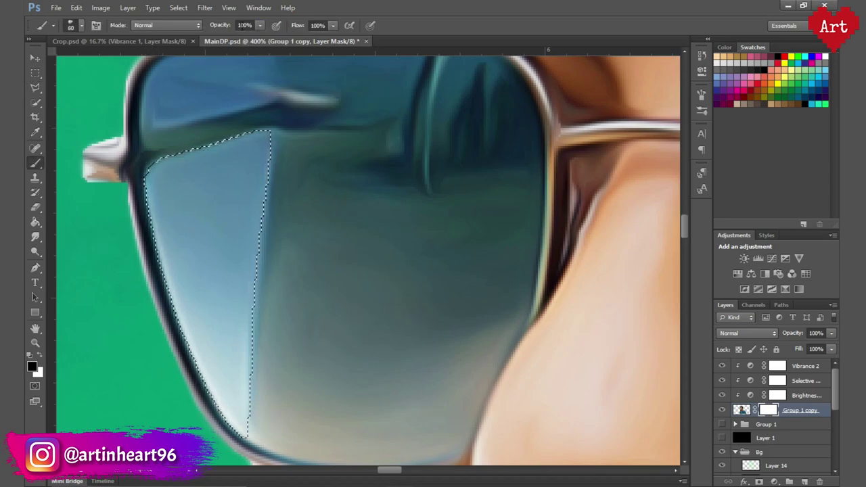
pyautogui.click(75, 25)
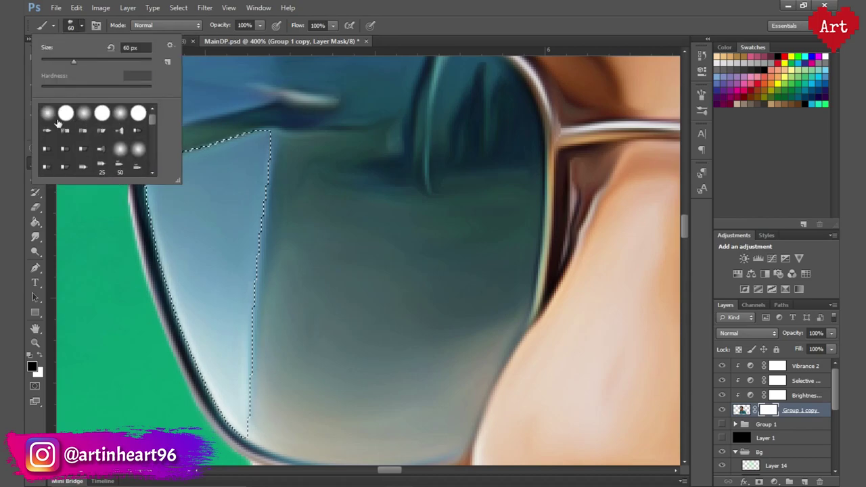
pyautogui.press('Escape')
pyautogui.moveTo(258, 161); pyautogui.dragTo(232, 318)
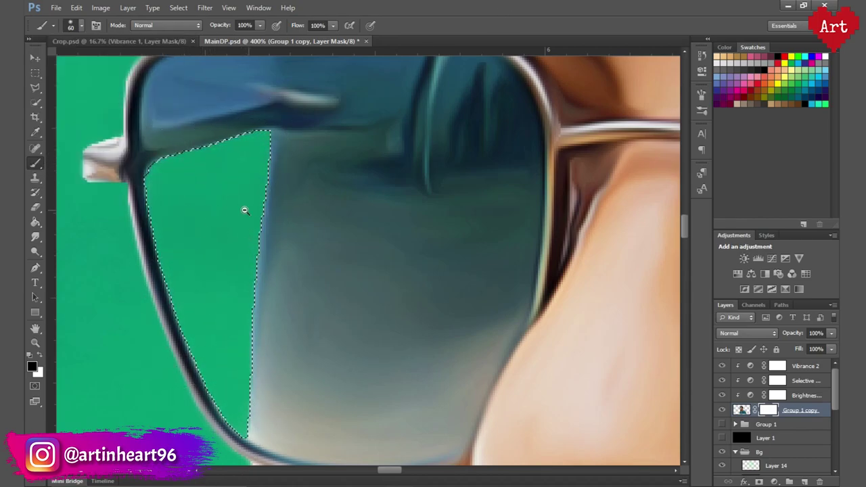
pyautogui.scroll(-5, 332, 212)
pyautogui.scroll(-3, 331, 213)
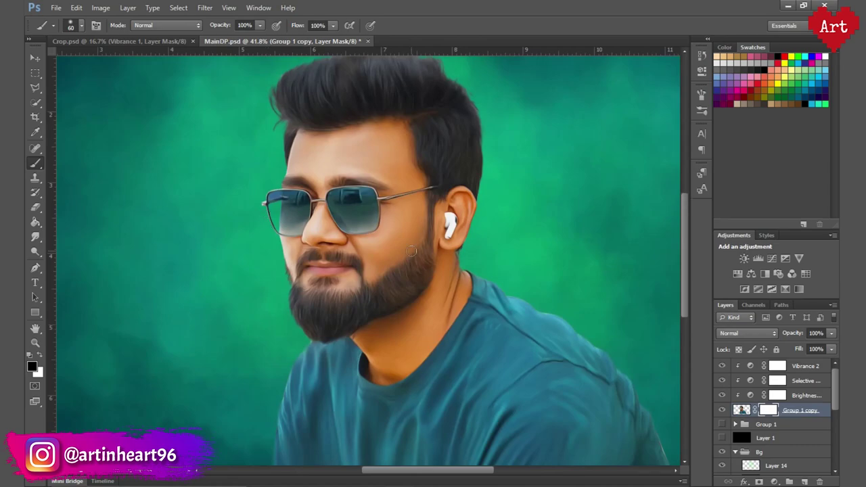
pyautogui.scroll(-2, 395, 233)
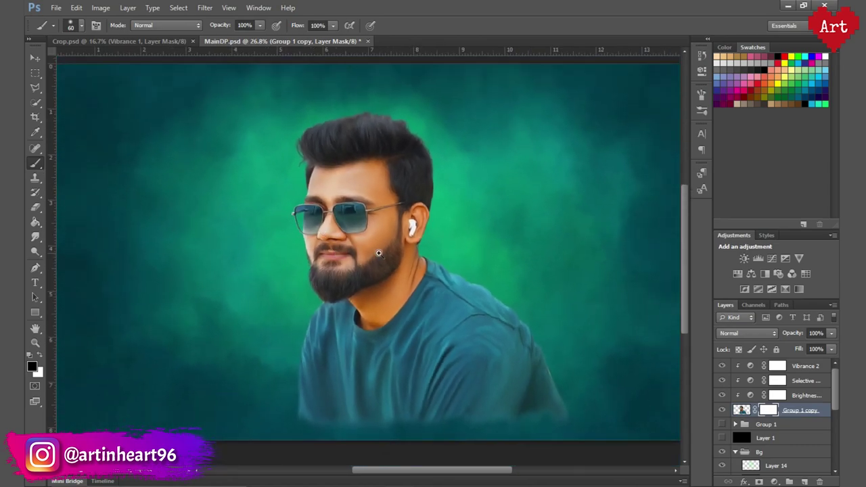
pyautogui.scroll(5, 395, 234)
pyautogui.scroll(-2, 725, 391)
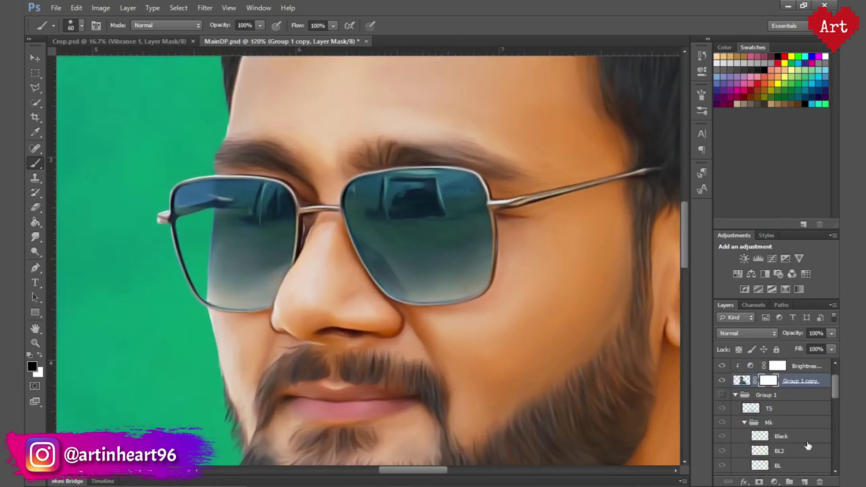
# - Duplicate the Soft Light Layer 2 in Group 1 and place the copy at the top of the stack
pyautogui.click(736, 395)
pyautogui.scroll(-2, 778, 420)
pyautogui.click(809, 423)
pyautogui.hotkey('ctrl', 'j')
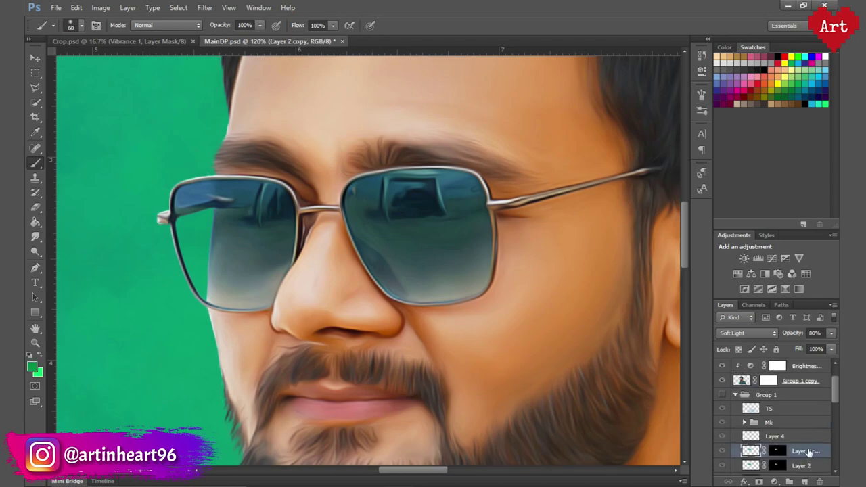
pyautogui.moveTo(809, 423); pyautogui.dragTo(767, 365)
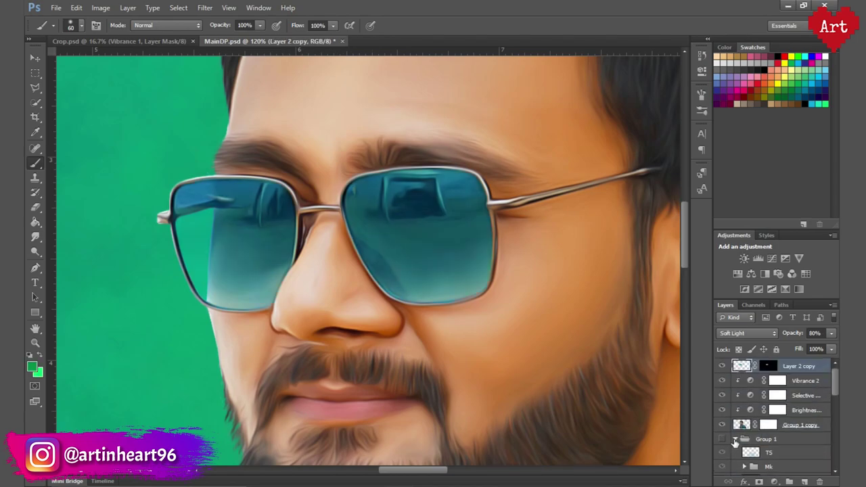
pyautogui.click(736, 440)
pyautogui.click(723, 366)
pyautogui.click(723, 366)
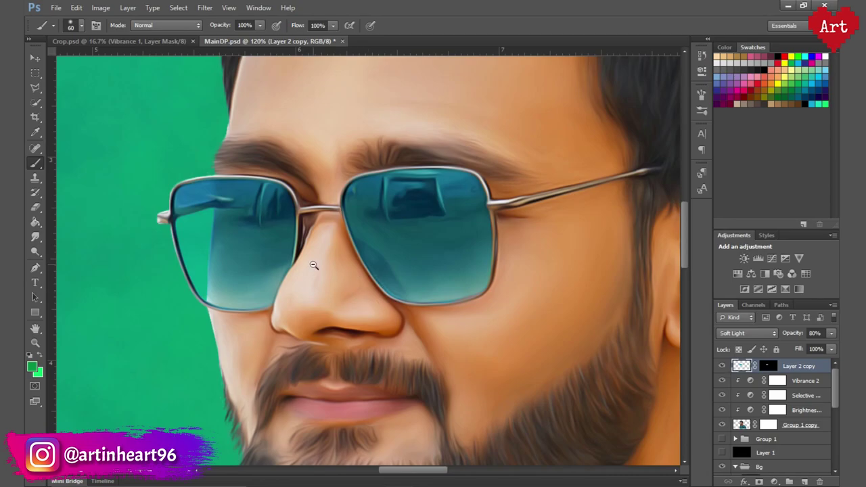
pyautogui.keyDown('ctrl'); pyautogui.keyDown('alt'); pyautogui.click(313, 264); pyautogui.keyUp('alt'); pyautogui.keyUp('ctrl')
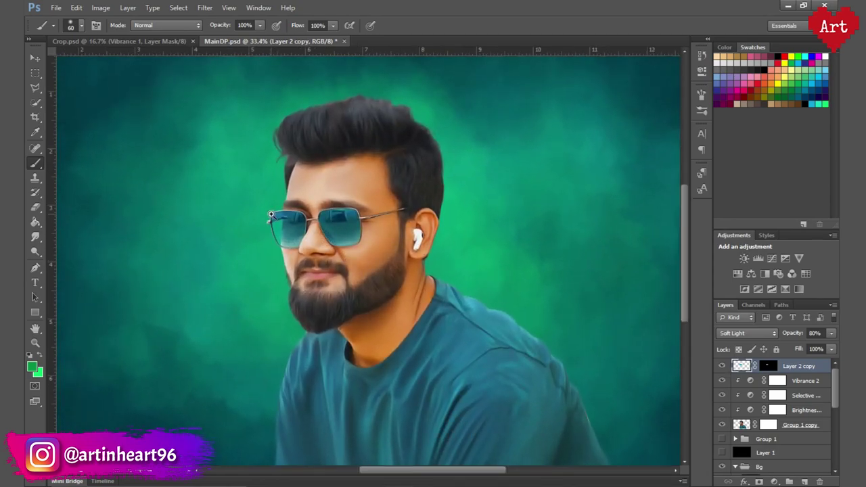
# - Paint out the left-lens reflection patch on the Group 1 copy mask using a Polygonal Lasso selection
pyautogui.keyDown('ctrl'); pyautogui.click(271, 214); pyautogui.keyUp('ctrl')
pyautogui.click(769, 426)
pyautogui.keyDown('ctrl'); pyautogui.click(269, 224); pyautogui.keyUp('ctrl')
pyautogui.press('l')
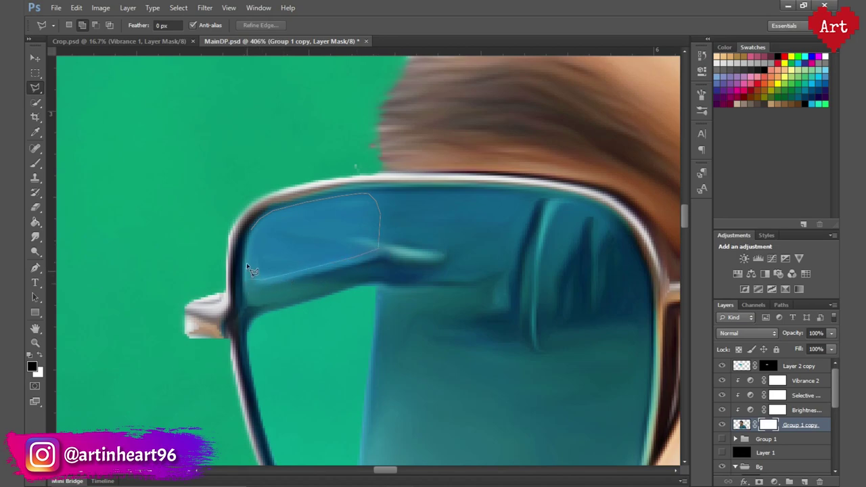
pyautogui.click(256, 240)
pyautogui.press('b')
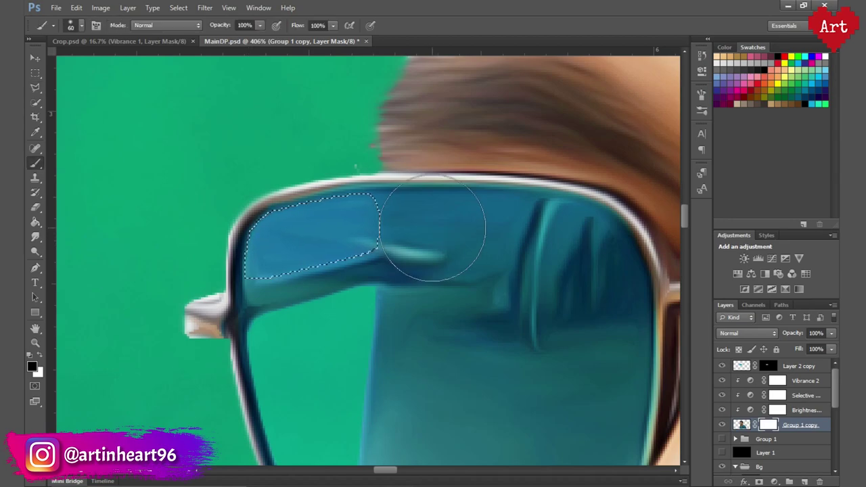
pyautogui.moveTo(406, 223); pyautogui.dragTo(136, 241)
pyautogui.hotkey('ctrl', '0')
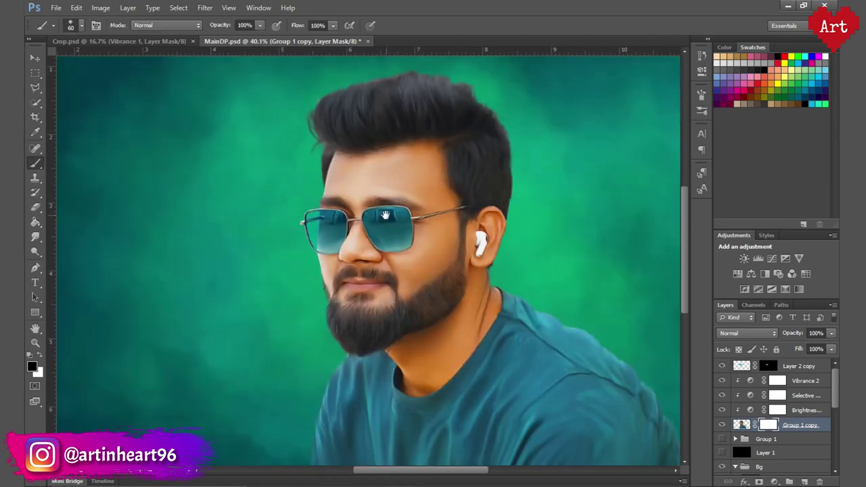
# - Raise Layer 2 copy to 100% opacity with both lenses selected, then deselect
pyautogui.click(744, 369)
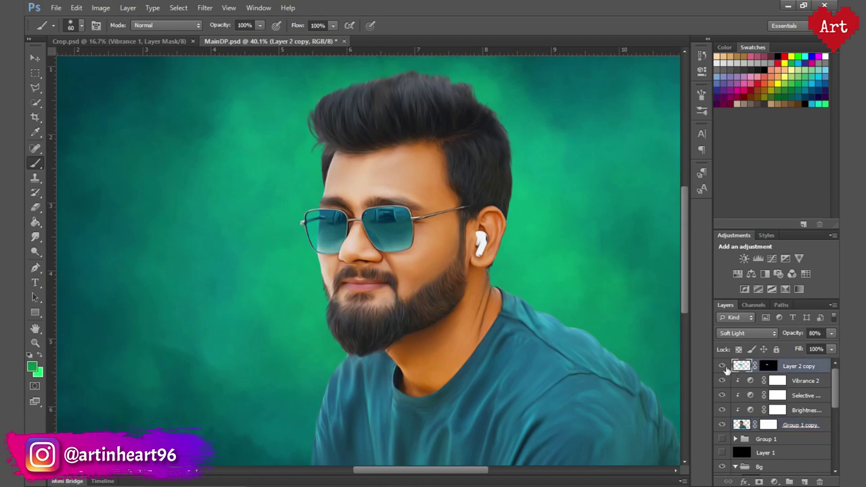
pyautogui.moveTo(342, 234); pyautogui.dragTo(387, 237)
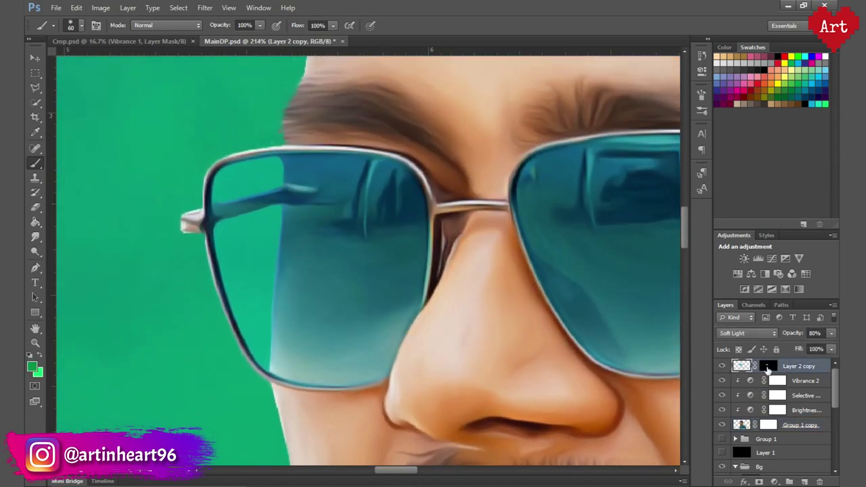
pyautogui.click(767, 367)
pyautogui.keyDown('ctrl'); pyautogui.click(742, 366); pyautogui.keyUp('ctrl')
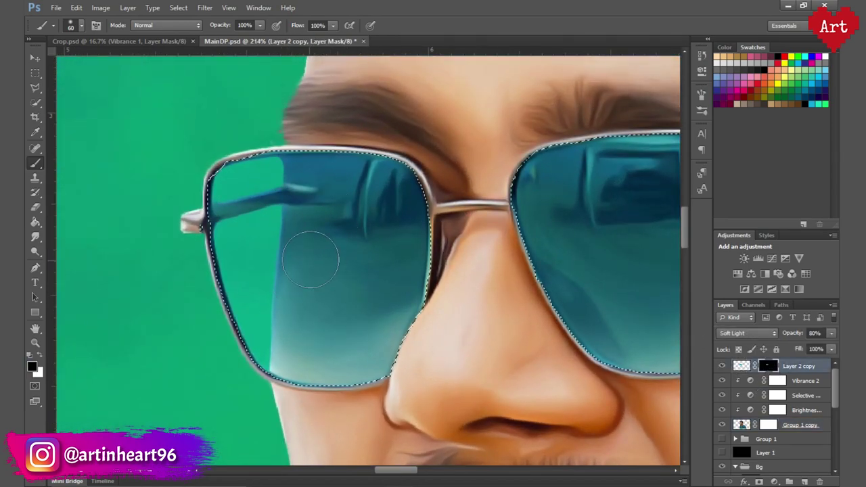
pyautogui.moveTo(836, 336); pyautogui.dragTo(854, 337)
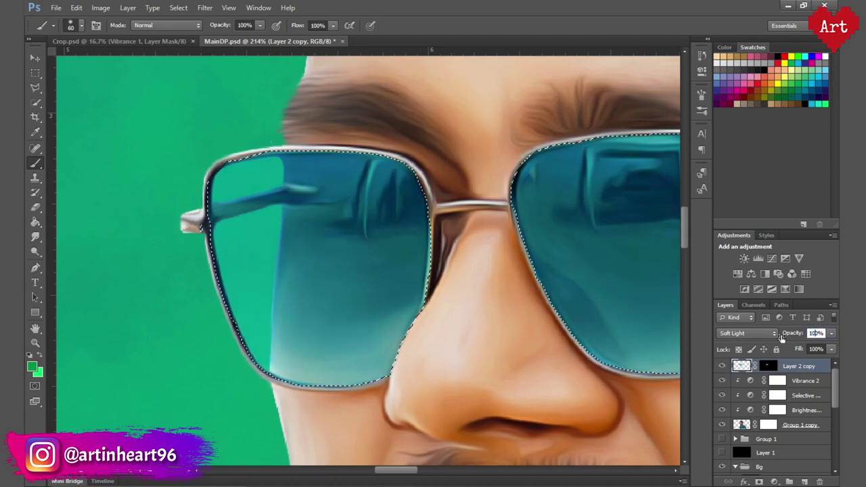
pyautogui.hotkey('ctrl', 'd')
# - Fit the image on screen and save MainDP.psd
pyautogui.scroll(-3, 398, 237)
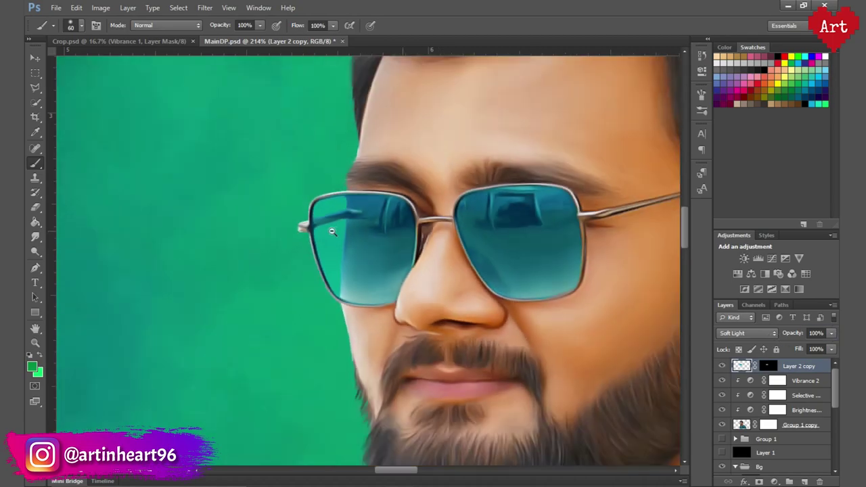
pyautogui.scroll(-3, 380, 244)
pyautogui.scroll(2, 371, 249)
pyautogui.hotkey('ctrl', '0')
pyautogui.hotkey('ctrl', 's')
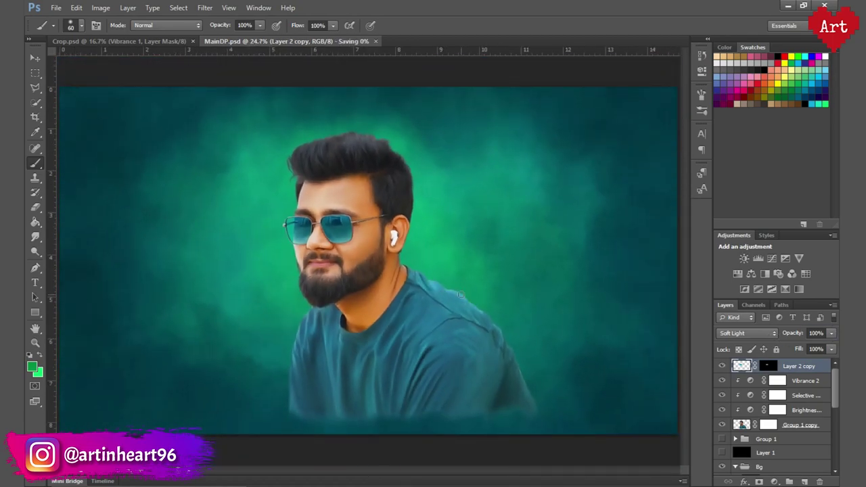
# - Darken the right lens's inner edge by painting on the Layer 2 copy mask
pyautogui.scroll(6, 308, 239)
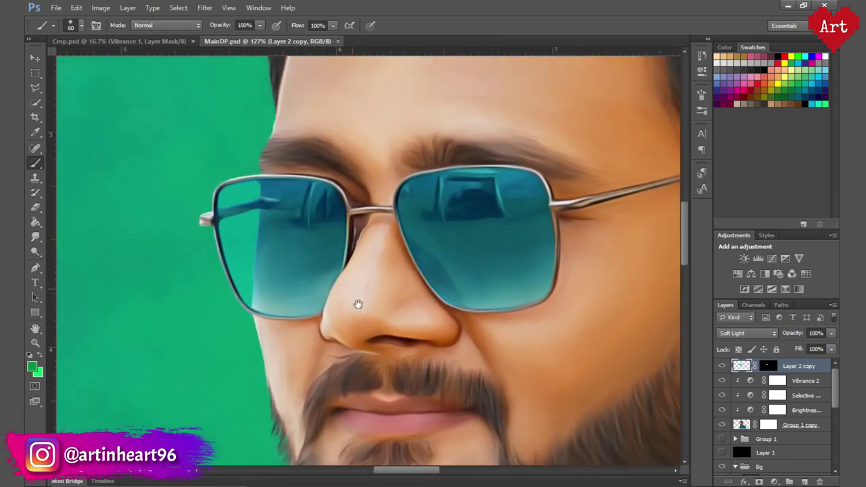
pyautogui.scroll(-1, 358, 251)
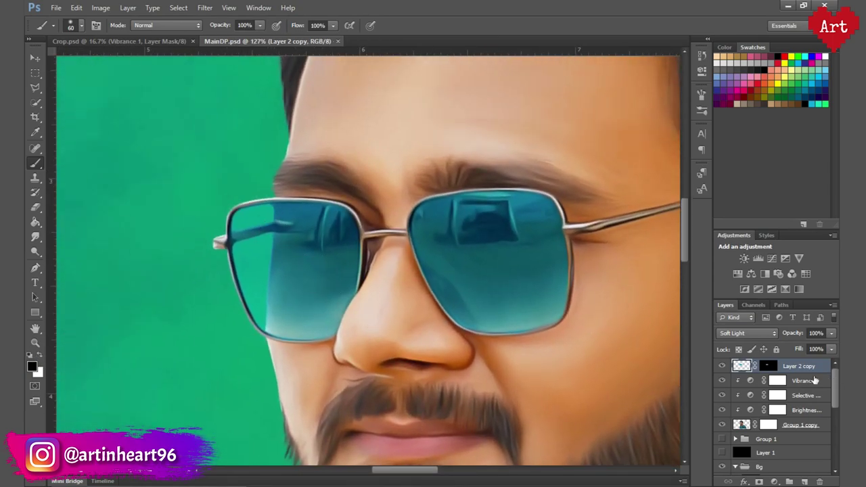
pyautogui.click(768, 366)
pyautogui.moveTo(447, 201)
pyautogui.mouseDown()
pyautogui.moveTo(423, 292)
pyautogui.moveTo(511, 195)
pyautogui.mouseUp()
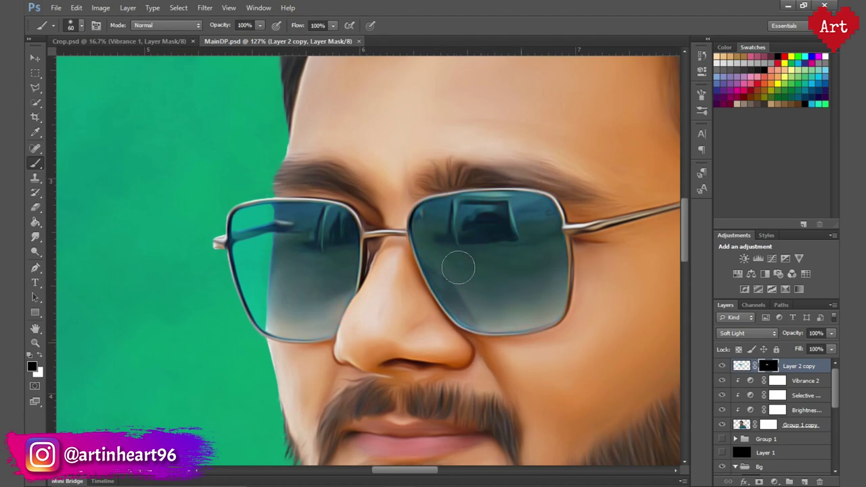
pyautogui.scroll(-5, 459, 269)
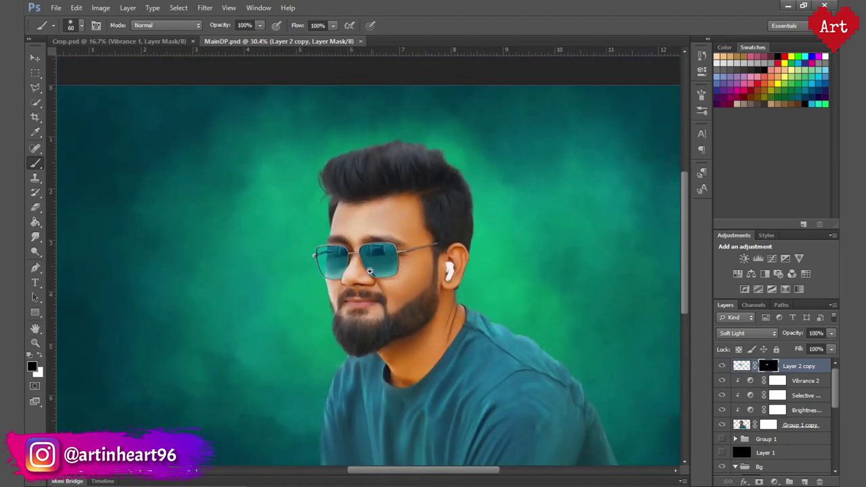
pyautogui.scroll(1, 370, 271)
pyautogui.scroll(4, 379, 251)
pyautogui.scroll(1, 449, 304)
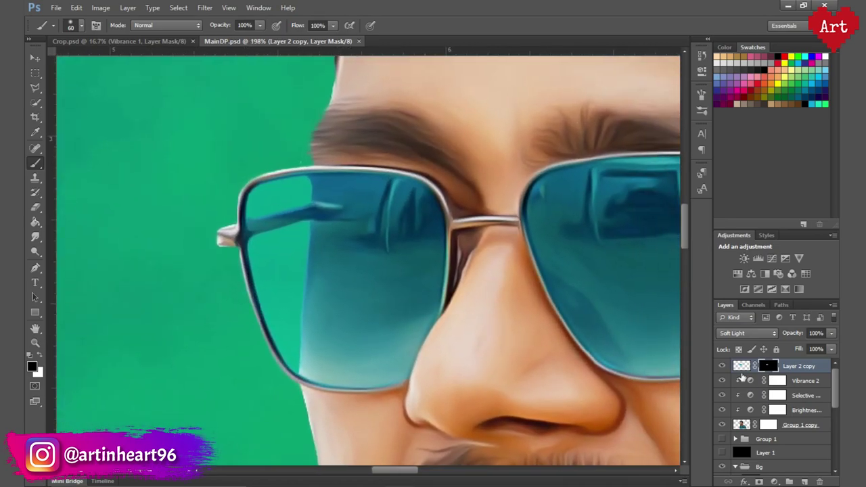
pyautogui.click(722, 366)
pyautogui.click(742, 367)
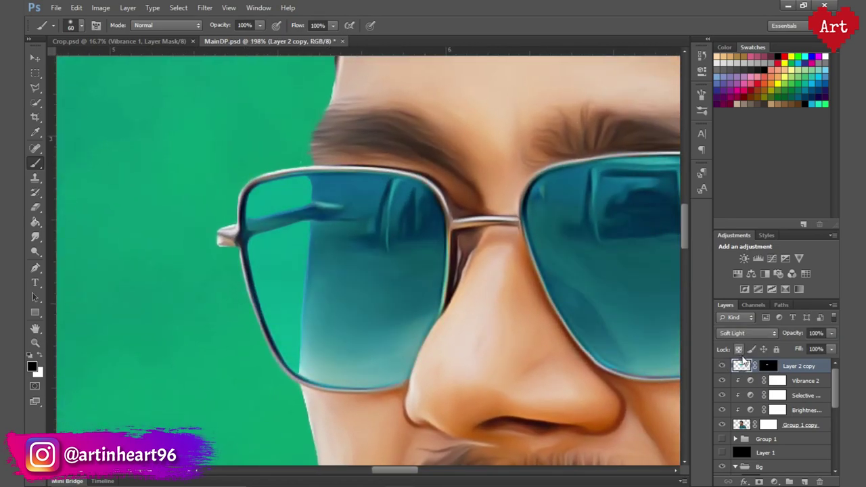
# - Duplicate the lens-tint layer as Layer 2 copy 2 and set its blend mode to Normal
pyautogui.hotkey('ctrl', 'j')
pyautogui.click(722, 380)
pyautogui.rightClick(769, 366)
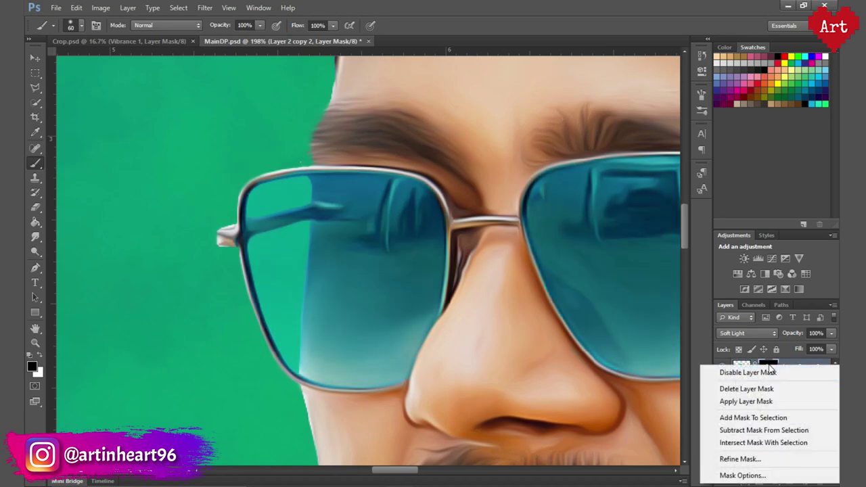
pyautogui.click(738, 369)
pyautogui.keyDown('shift'); pyautogui.click(768, 367); pyautogui.keyUp('shift')
pyautogui.click(742, 366)
pyautogui.click(748, 333)
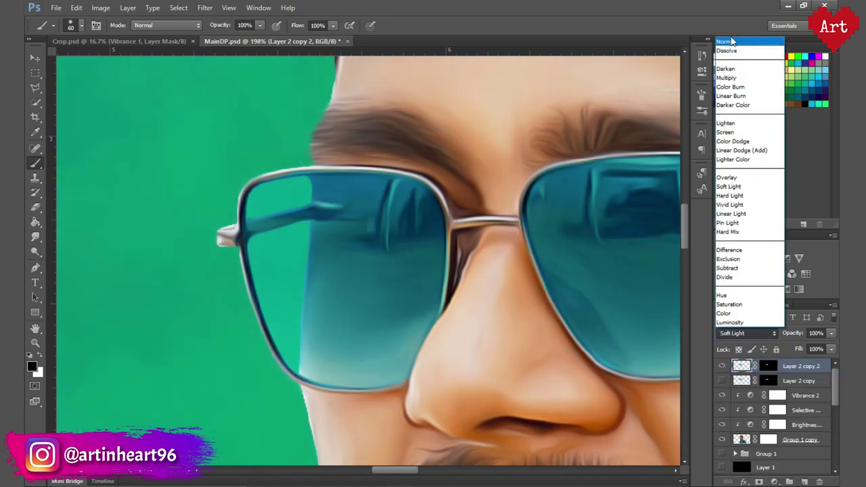
pyautogui.click(731, 40)
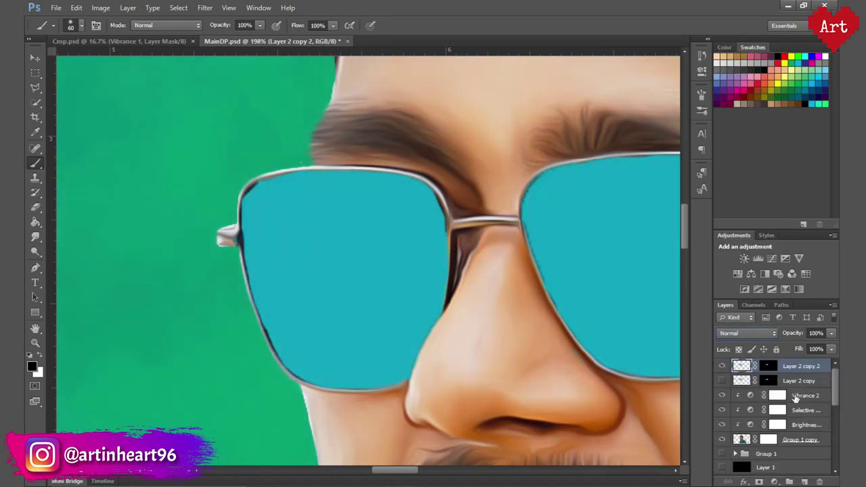
# - Move Layer 2 copy above it and paint reflection stripes across both lenses on Layer 2 copy 2's mask
pyautogui.click(722, 380)
pyautogui.moveTo(750, 369); pyautogui.dragTo(748, 391)
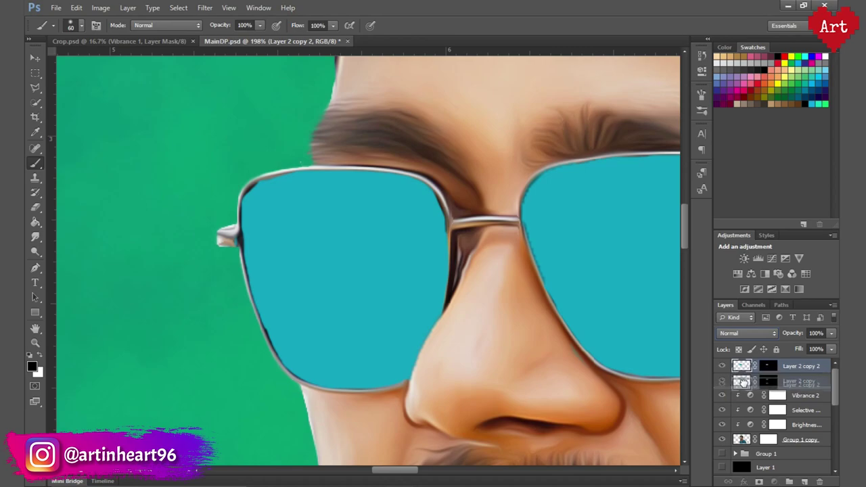
pyautogui.click(768, 380)
pyautogui.moveTo(318, 173)
pyautogui.mouseDown()
pyautogui.moveTo(318, 359)
pyautogui.moveTo(352, 173)
pyautogui.moveTo(406, 352)
pyautogui.moveTo(469, 265)
pyautogui.mouseUp()
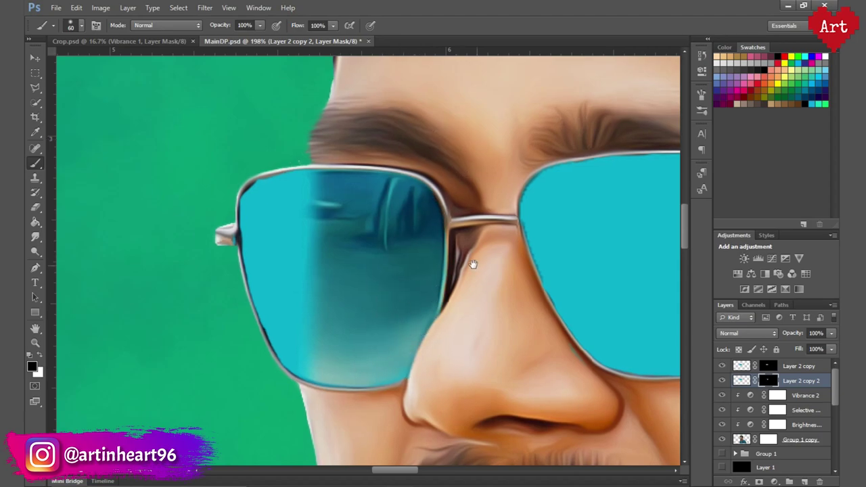
pyautogui.hscroll(3, 470, 265)
pyautogui.moveTo(420, 163)
pyautogui.mouseDown()
pyautogui.moveTo(528, 392)
pyautogui.moveTo(589, 169)
pyautogui.mouseUp()
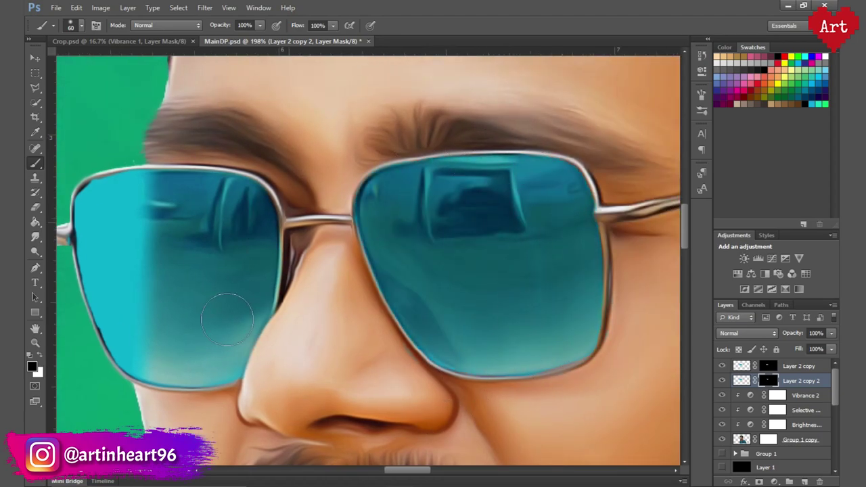
pyautogui.keyDown('alt'); pyautogui.click(233, 266); pyautogui.keyUp('alt')
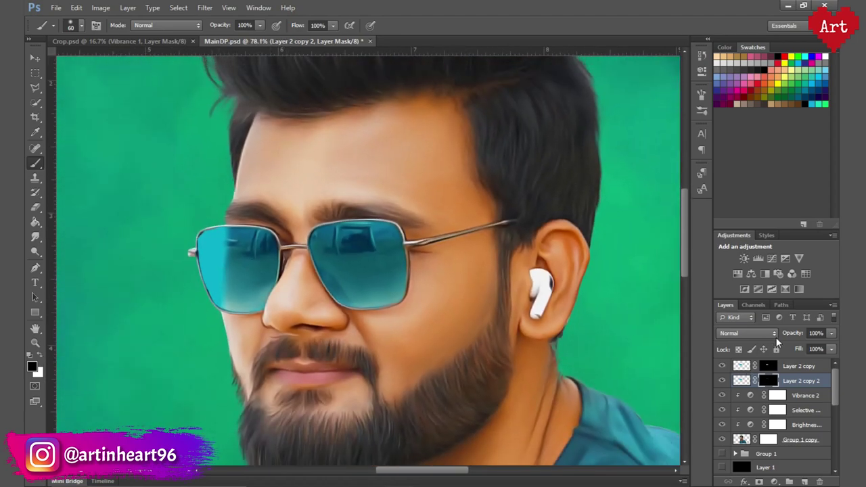
# - Set Layer 2 copy 2's opacity to 50% and fit the image on screen
pyautogui.write('50')
pyautogui.press('Return')
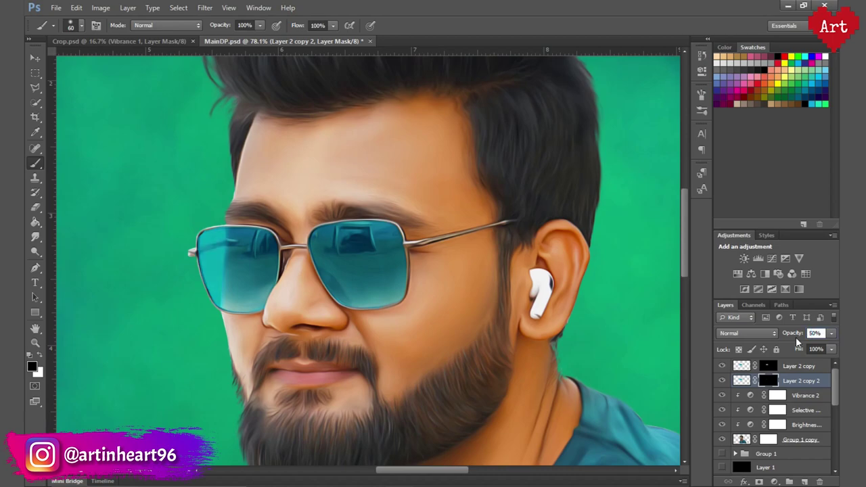
pyautogui.hotkey('ctrl', '0')
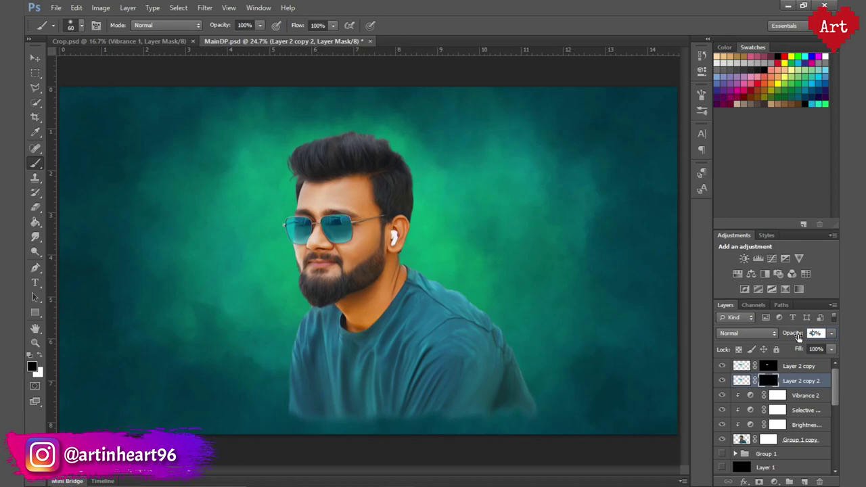
pyautogui.scroll(5, 310, 230)
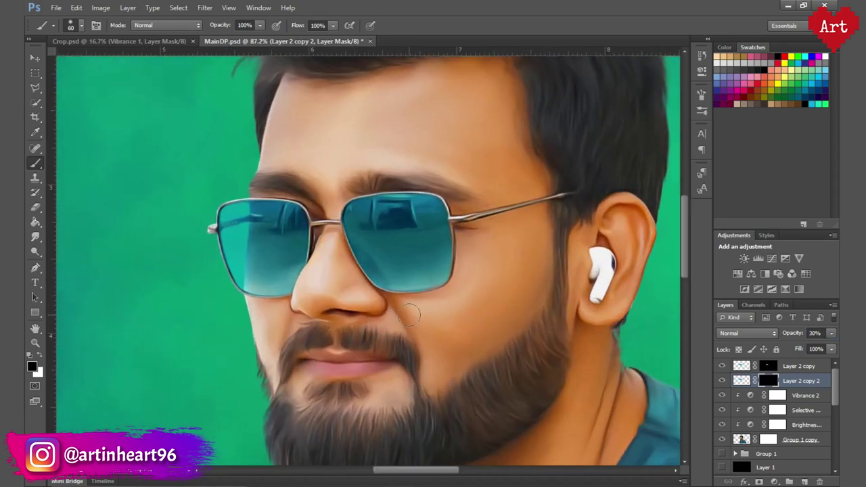
pyautogui.hotkey('ctrl', '0')
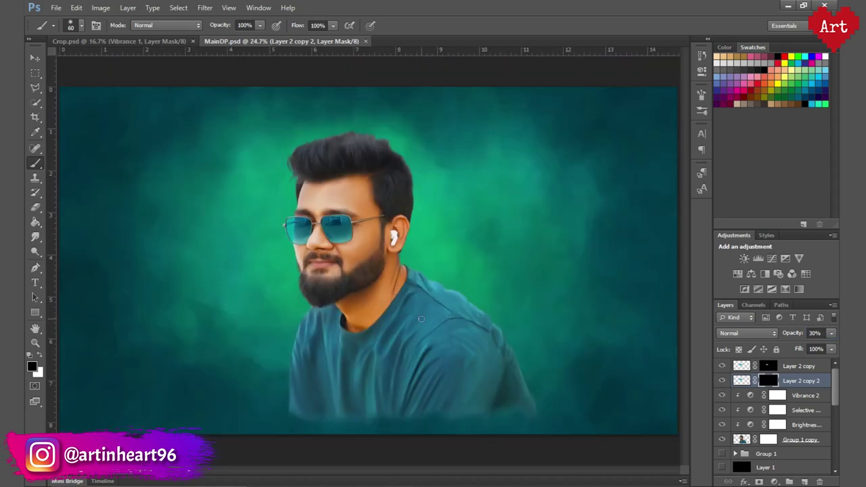
pyautogui.scroll(-3, 752, 407)
pyautogui.scroll(3, 752, 407)
pyautogui.scroll(-2, 752, 406)
pyautogui.scroll(-1, 752, 406)
# - Save, select the top layer of the Bg group, and set the foreground colour to bright yellow
pyautogui.click(723, 394)
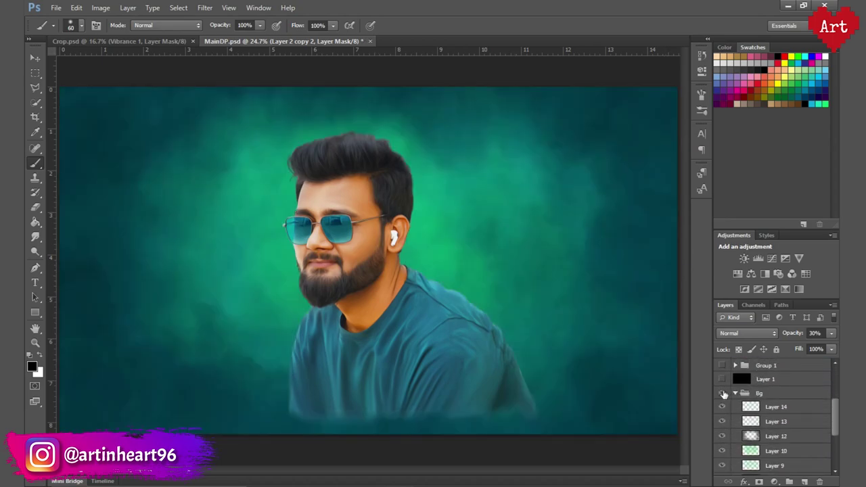
pyautogui.scroll(-1, 778, 407)
pyautogui.hotkey('ctrl', 's')
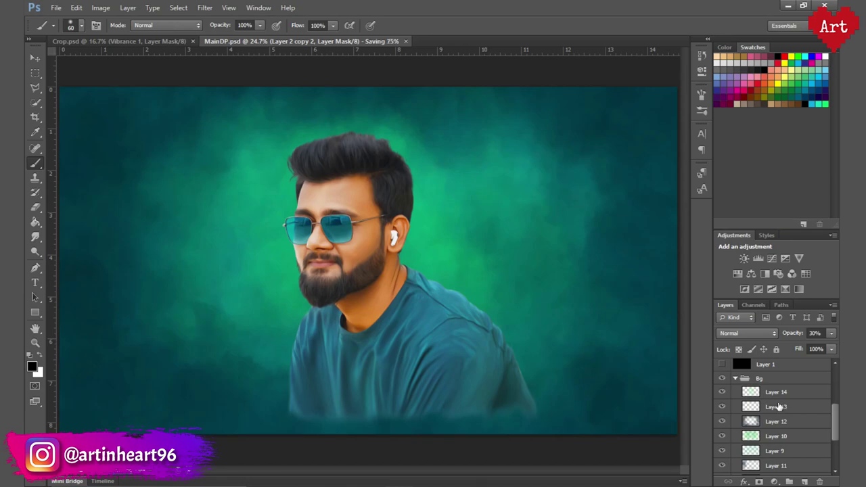
pyautogui.click(773, 393)
pyautogui.click(31, 367)
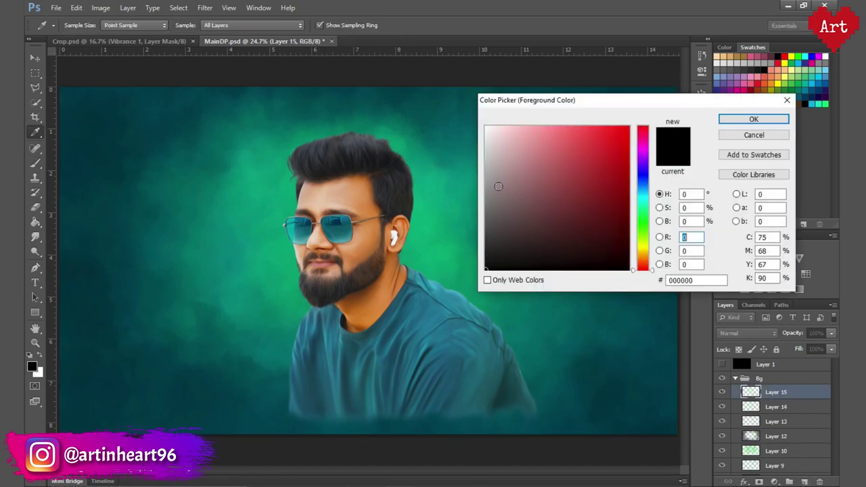
pyautogui.moveTo(646, 235); pyautogui.dragTo(643, 245)
pyautogui.click(629, 127)
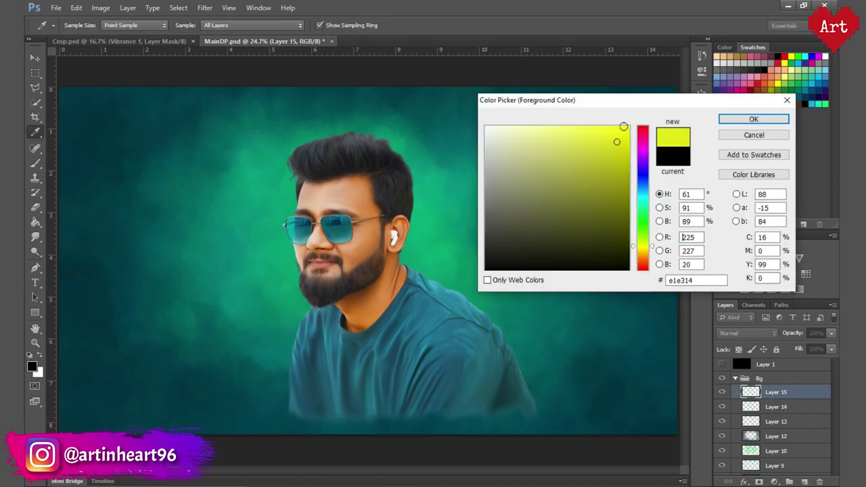
pyautogui.press('Return')
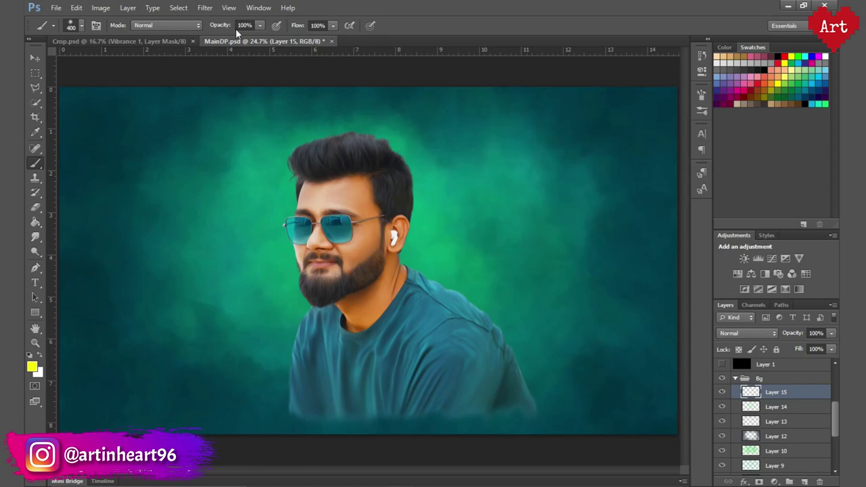
# - Paint a yellow-green glow around the head with an 800 px brush and blend Layer 15 in Darken mode
pyautogui.press(']')
pyautogui.moveTo(420, 257)
pyautogui.mouseDown()
pyautogui.moveTo(317, 166)
pyautogui.moveTo(440, 271)
pyautogui.moveTo(280, 357)
pyautogui.moveTo(397, 162)
pyautogui.moveTo(444, 367)
pyautogui.moveTo(348, 145)
pyautogui.moveTo(445, 368)
pyautogui.moveTo(449, 319)
pyautogui.mouseUp()
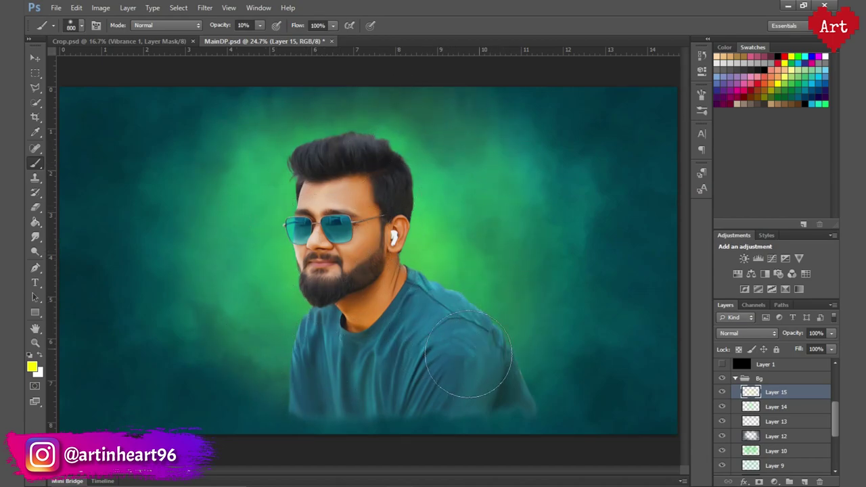
pyautogui.moveTo(469, 354)
pyautogui.mouseDown()
pyautogui.moveTo(528, 151)
pyautogui.moveTo(204, 170)
pyautogui.moveTo(366, 379)
pyautogui.moveTo(521, 371)
pyautogui.moveTo(155, 290)
pyautogui.mouseUp()
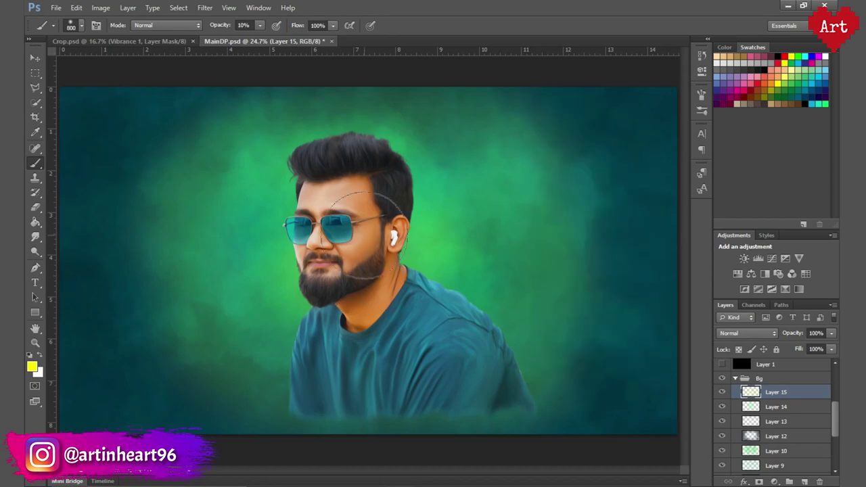
pyautogui.moveTo(557, 126)
pyautogui.mouseDown()
pyautogui.moveTo(251, 440)
pyautogui.moveTo(125, 247)
pyautogui.moveTo(300, 77)
pyautogui.moveTo(655, 440)
pyautogui.mouseUp()
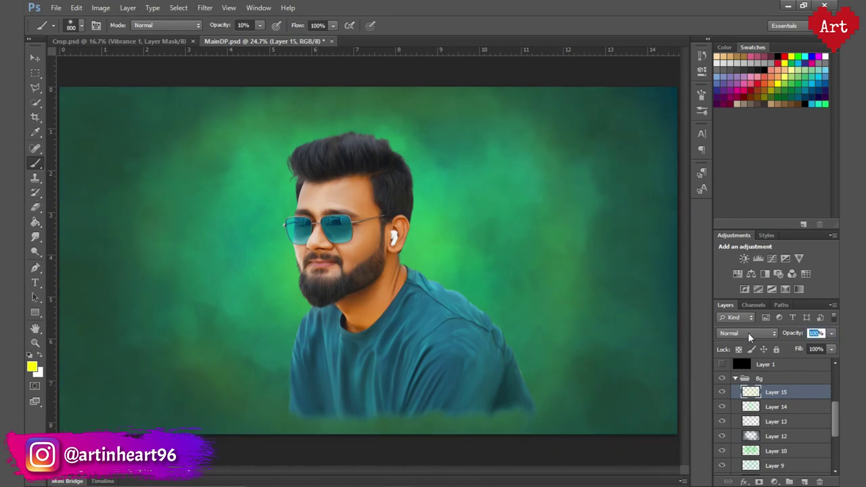
pyautogui.click(748, 333)
pyautogui.click(735, 75)
pyautogui.click(722, 393)
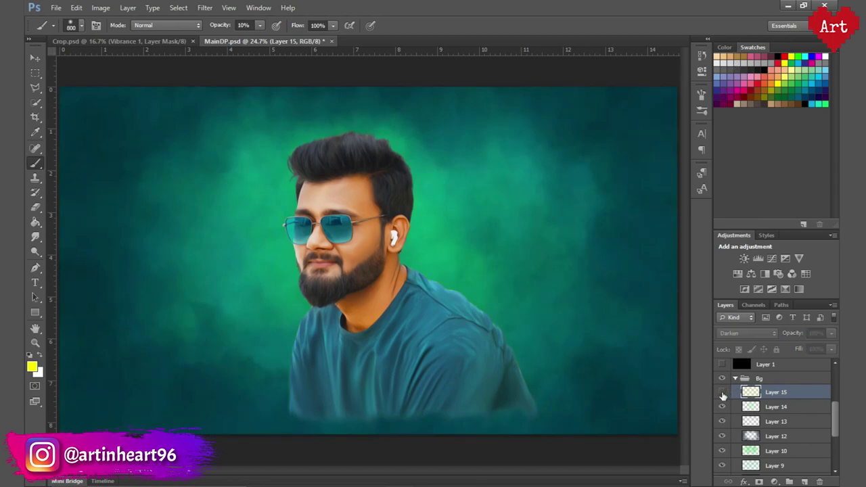
# - Add Layer 16, set the Eraser to 20% strength at 600 px, and save with Layer 15 selected
pyautogui.click(809, 480)
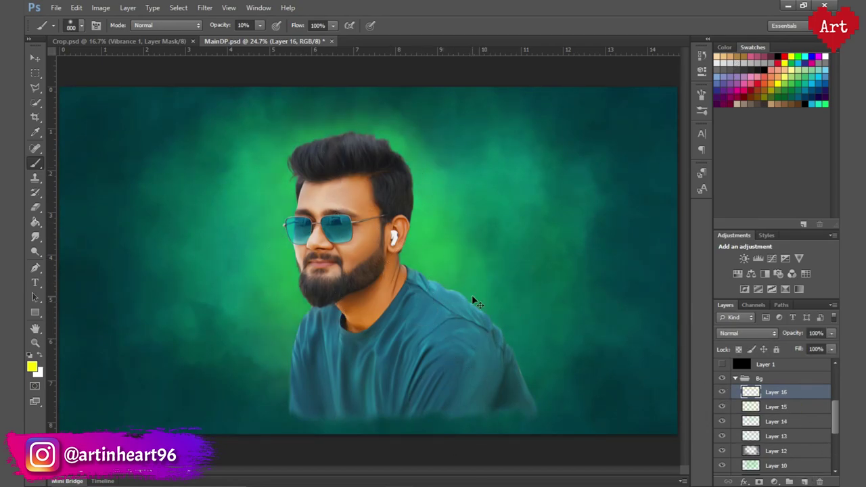
pyautogui.press('e')
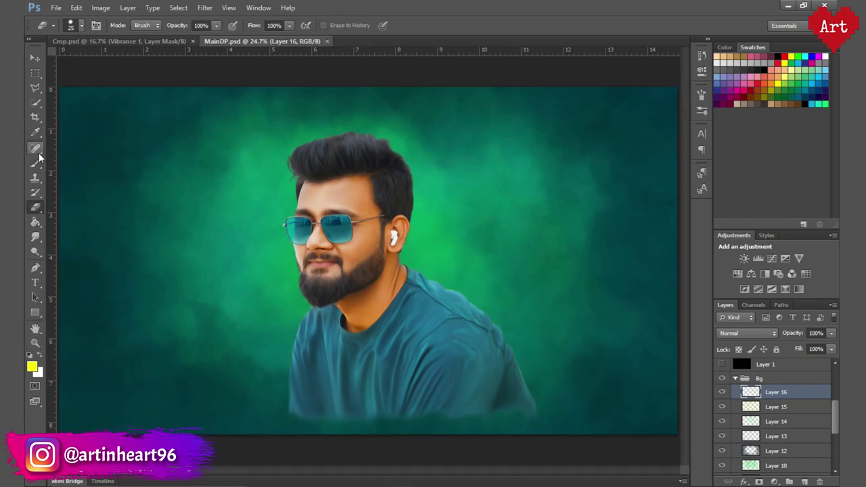
pyautogui.click(202, 25)
pyautogui.write('20')
pyautogui.press(']')
pyautogui.press(']')
pyautogui.press(']')
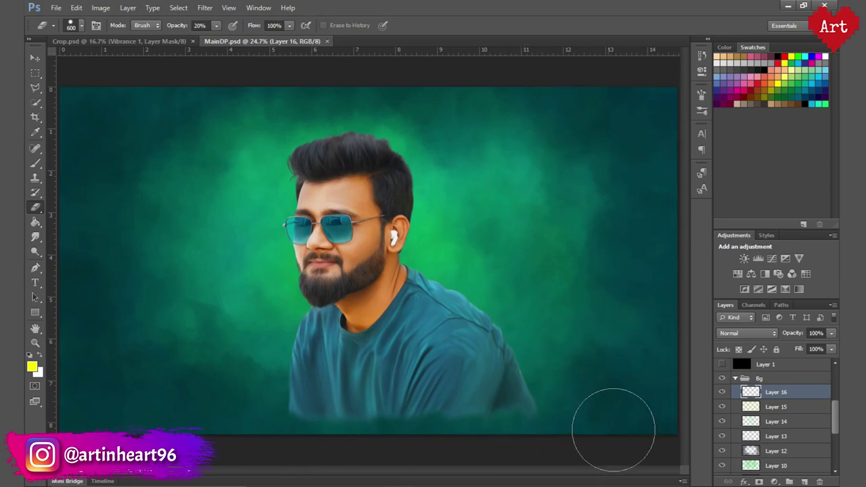
pyautogui.hotkey('ctrl', 's')
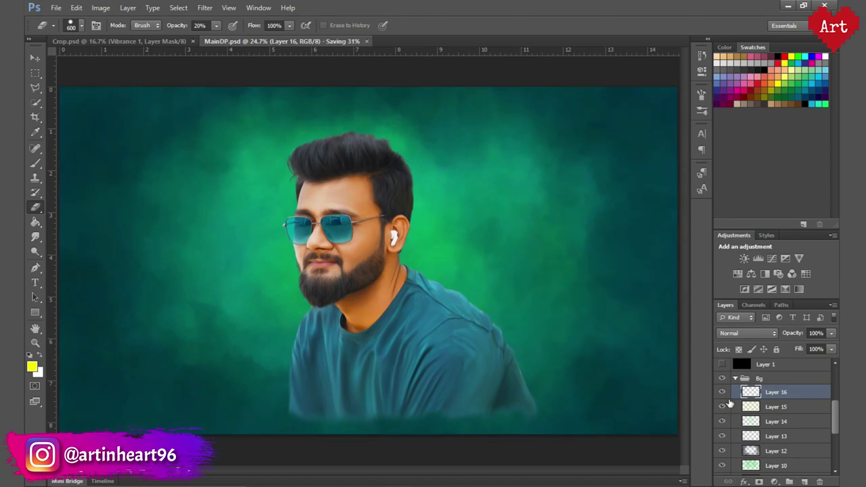
pyautogui.click(777, 407)
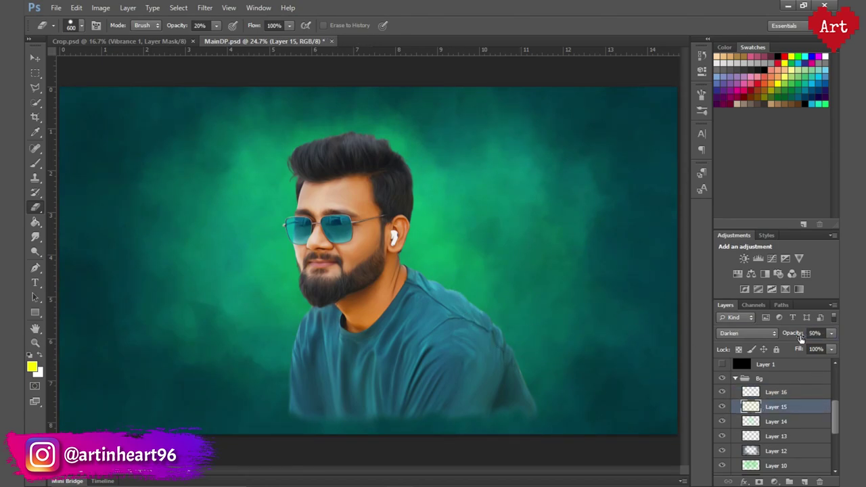
pyautogui.hotkey('ctrl', 's')
# - Apply Smart Sharpen at 100% amount and 1 px radius to the Group 1 copy portrait
pyautogui.scroll(4, 344, 229)
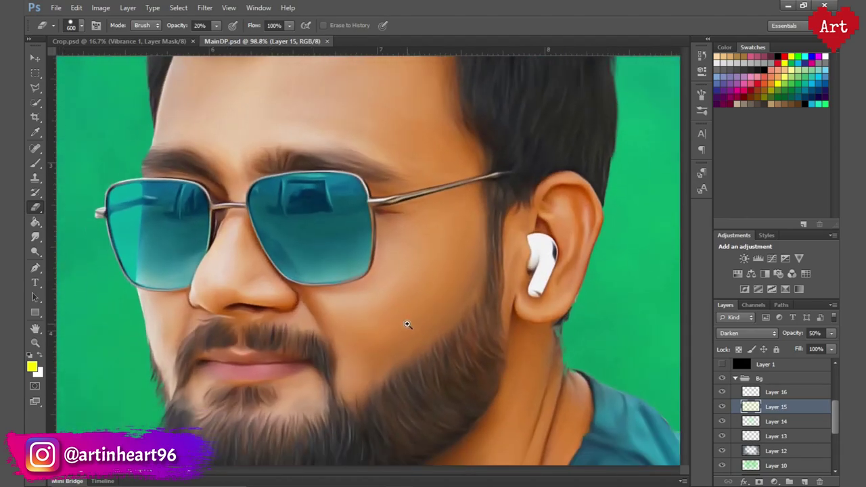
pyautogui.scroll(3, 816, 441)
pyautogui.click(815, 441)
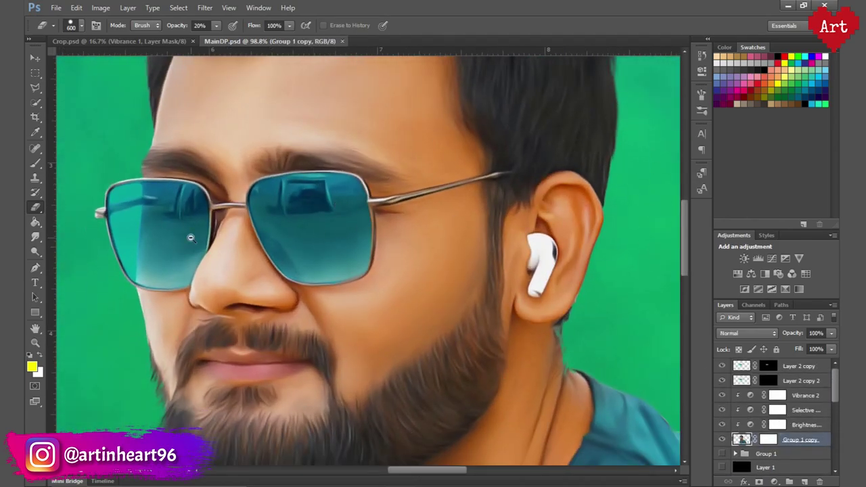
pyautogui.scroll(-1, 191, 238)
pyautogui.click(205, 8)
pyautogui.click(373, 205)
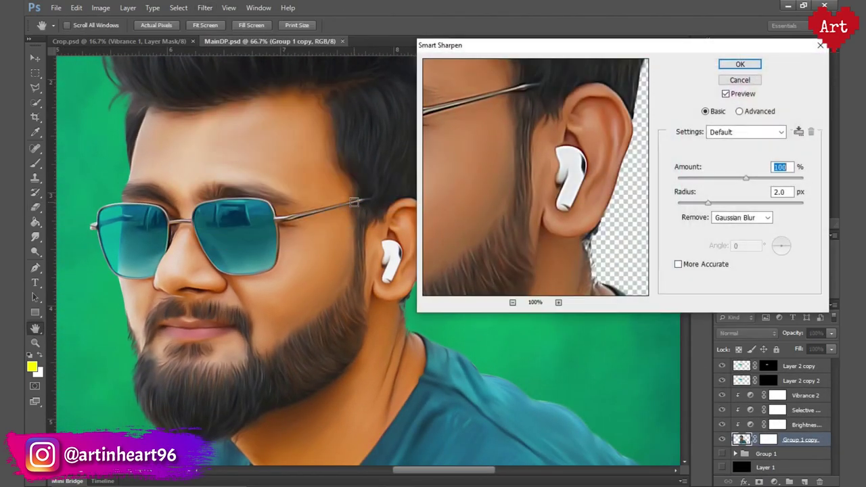
pyautogui.scroll(1, 192, 279)
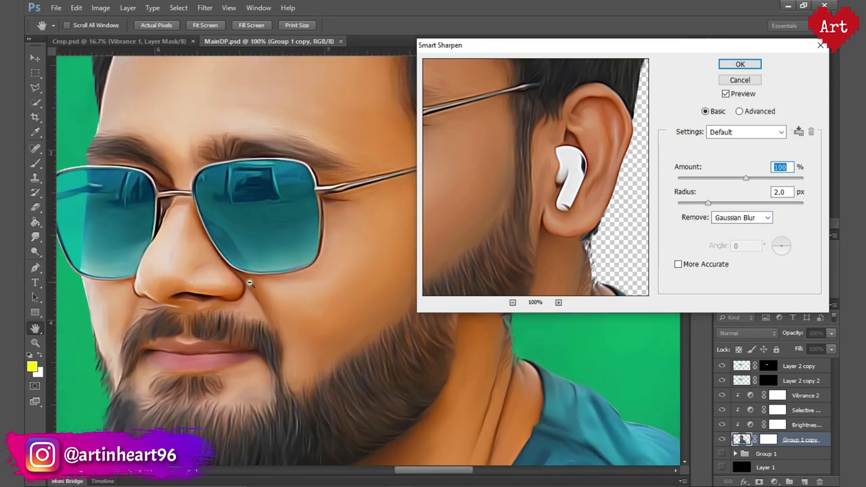
pyautogui.scroll(-3, 250, 283)
pyautogui.scroll(-2, 243, 272)
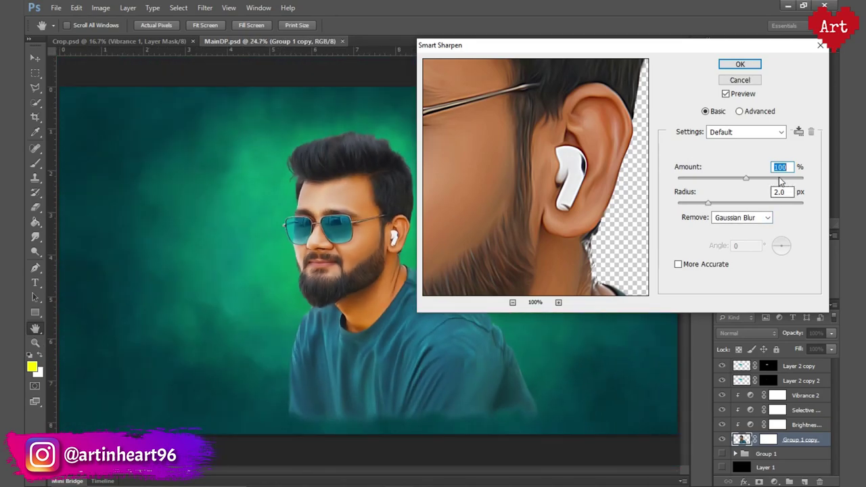
pyautogui.write('1')
pyautogui.press('Return')
# - Switch back to the Eraser and scroll to review the layer stack
pyautogui.press('e')
pyautogui.scroll(2, 411, 285)
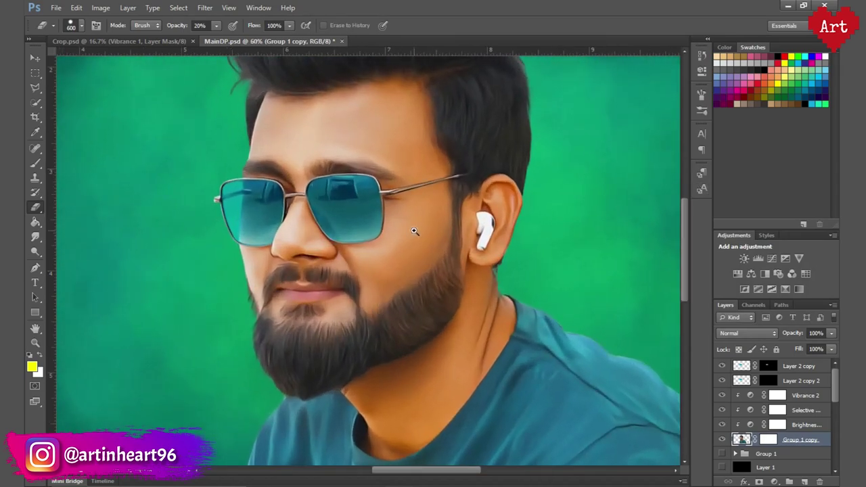
pyautogui.scroll(2, 412, 286)
pyautogui.scroll(1, 411, 286)
pyautogui.scroll(1, 454, 247)
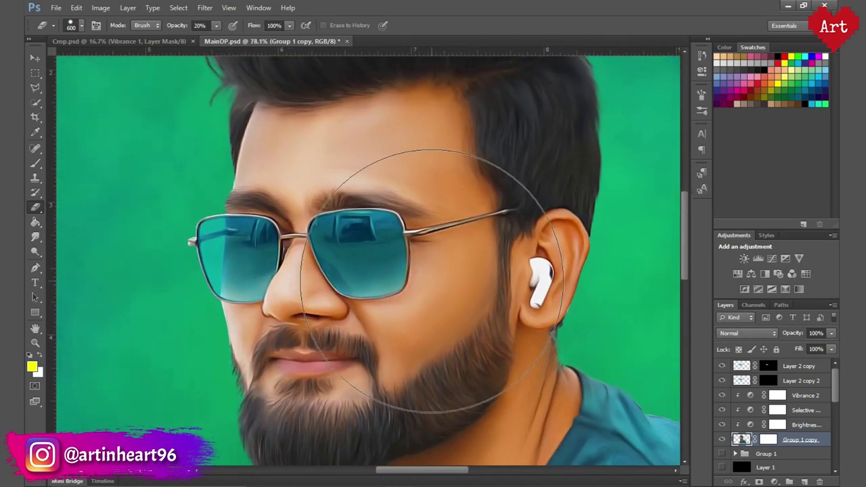
pyautogui.scroll(-1, 423, 348)
pyautogui.scroll(-1, 424, 348)
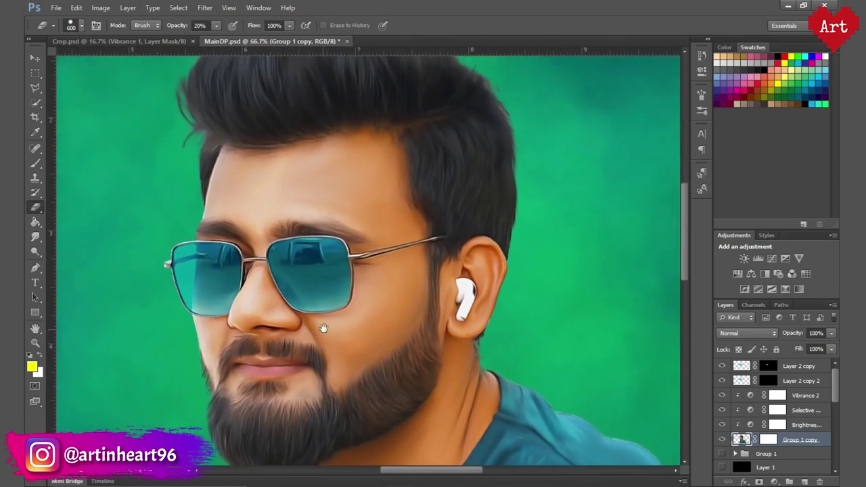
pyautogui.scroll(-1, 424, 348)
# - Add a new top layer named Wh and set up a white 150 px soft brush
pyautogui.click(746, 367)
pyautogui.click(804, 482)
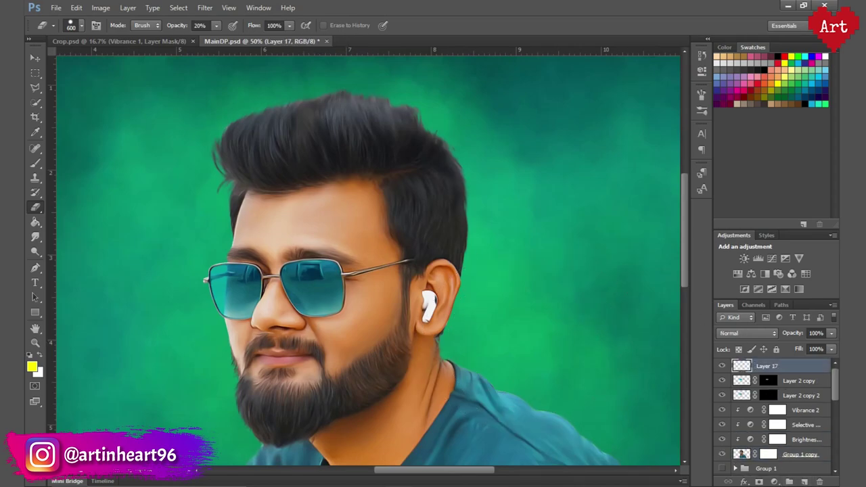
pyautogui.write('Wh')
pyautogui.press('Return')
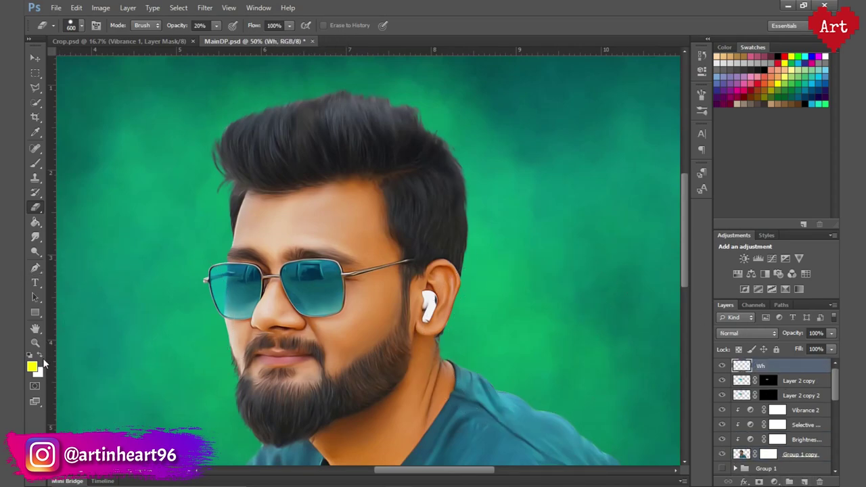
pyautogui.click(40, 357)
pyautogui.click(35, 163)
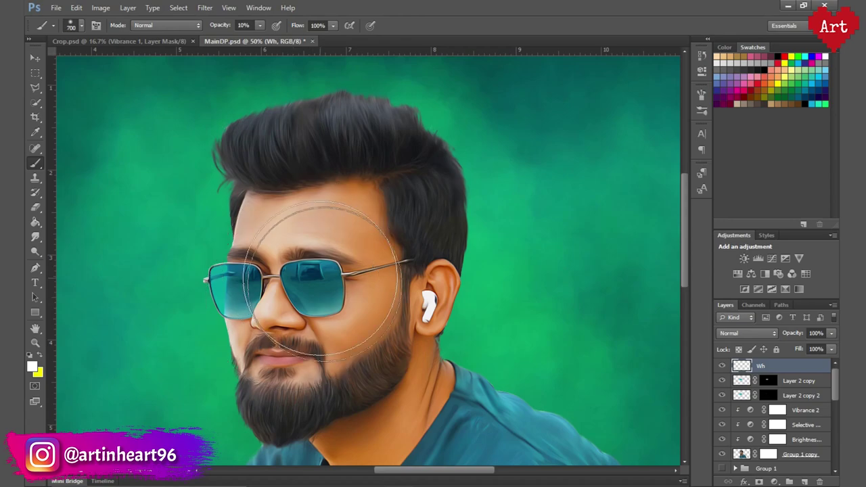
pyautogui.press('[')
pyautogui.press('[')
pyautogui.press('[')
# - Paint faint white highlights on the glasses frame and the cheek beside the lens
pyautogui.scroll(5, 324, 282)
pyautogui.moveTo(361, 316); pyautogui.dragTo(391, 336)
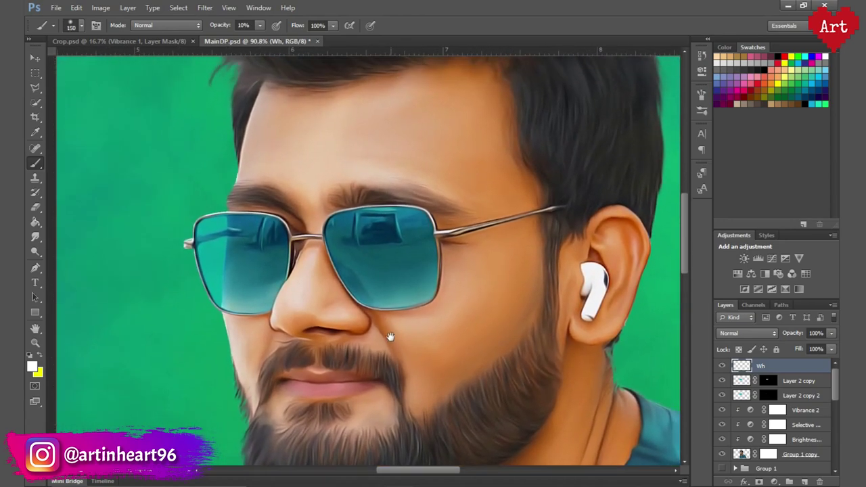
pyautogui.moveTo(328, 211); pyautogui.dragTo(558, 208)
pyautogui.moveTo(422, 331); pyautogui.dragTo(494, 261)
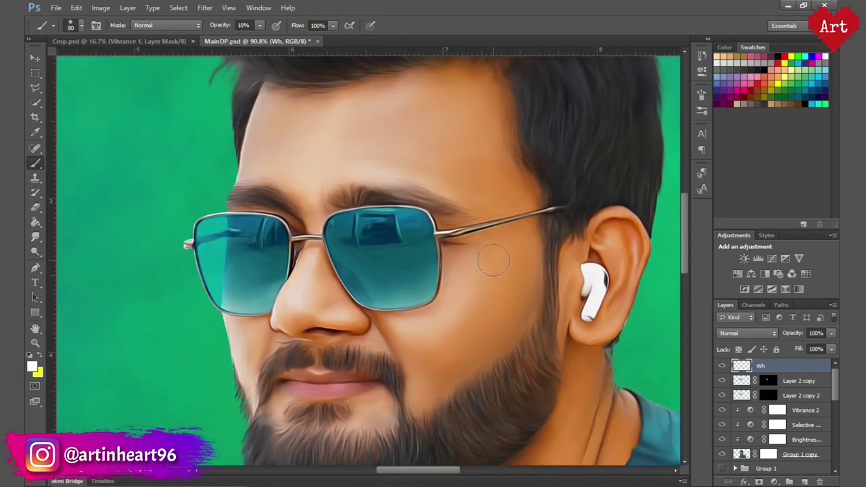
pyautogui.moveTo(427, 351); pyautogui.dragTo(475, 291)
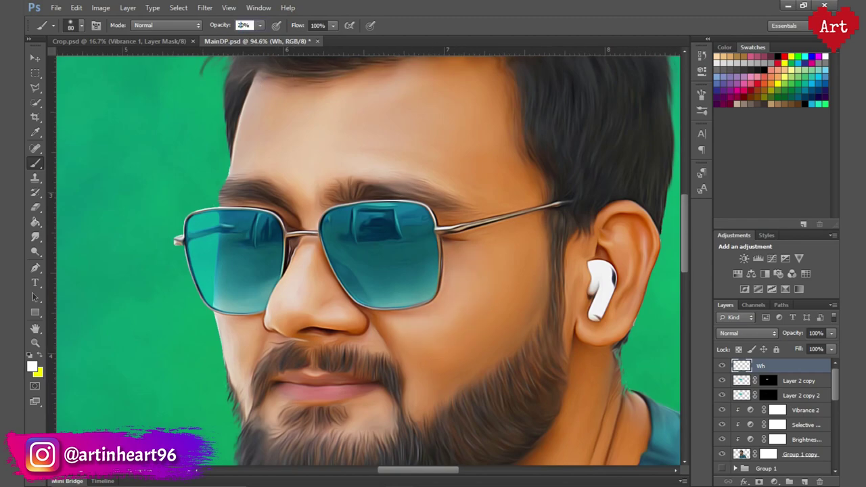
pyautogui.moveTo(467, 230); pyautogui.dragTo(501, 260)
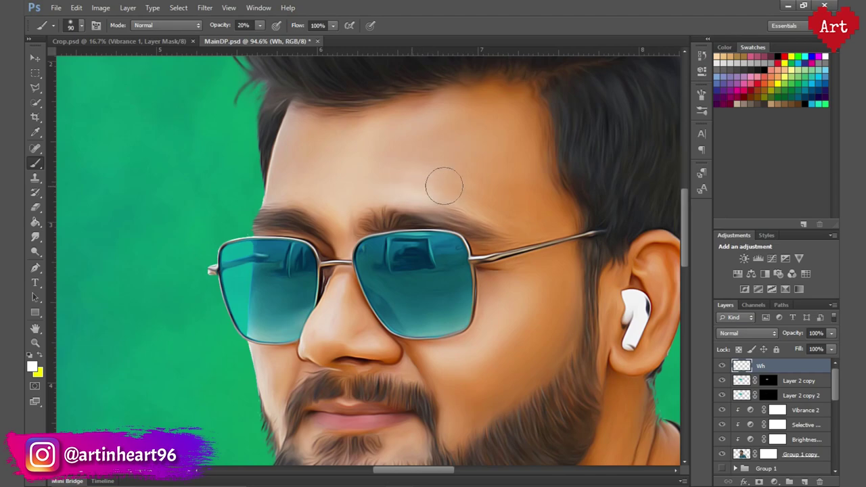
pyautogui.moveTo(437, 183); pyautogui.dragTo(427, 109)
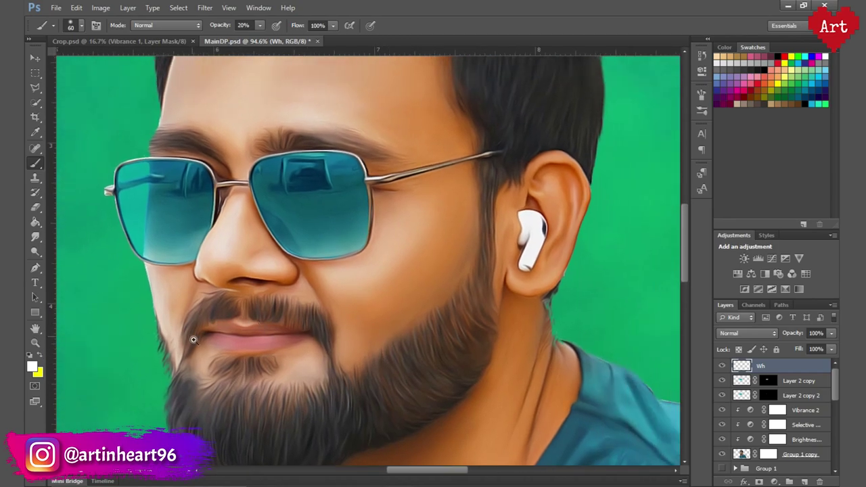
# - Try a 20 px lower-lip highlight, undo it, size the smudge brush to 50 px, and save
pyautogui.scroll(3, 280, 337)
pyautogui.press('[')
pyautogui.moveTo(242, 342); pyautogui.dragTo(284, 346)
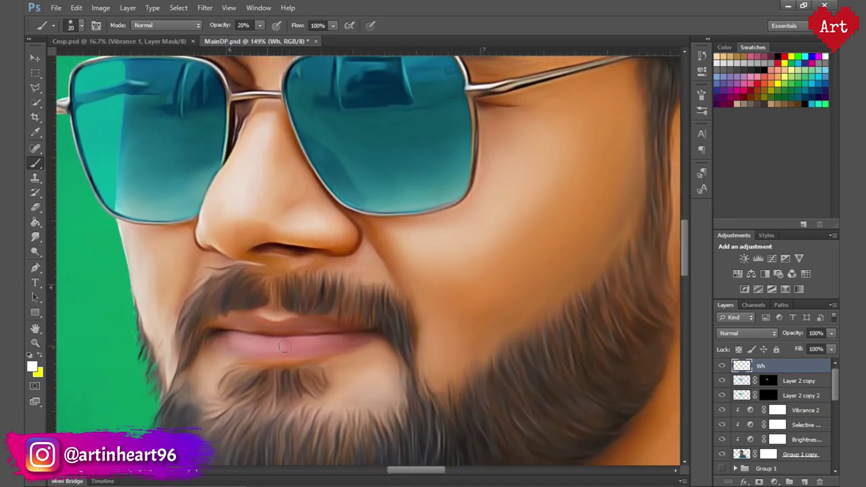
pyautogui.hotkey('ctrl', 'z')
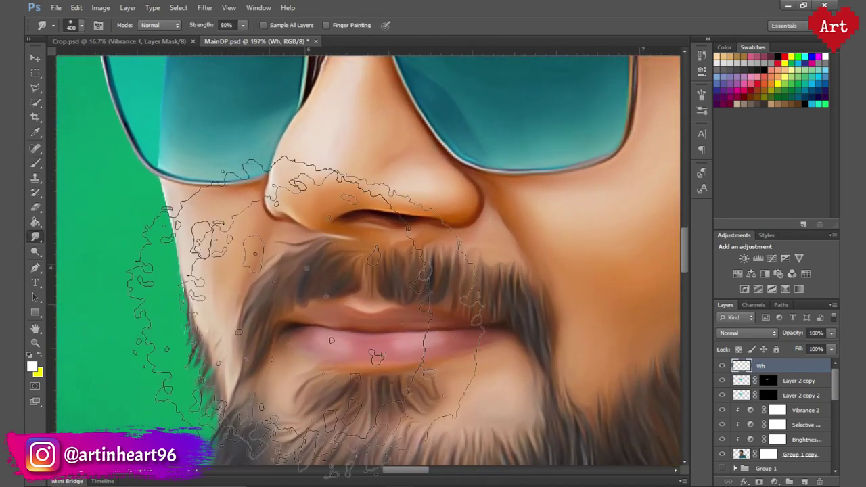
pyautogui.press('[')
pyautogui.press('[')
pyautogui.press('[')
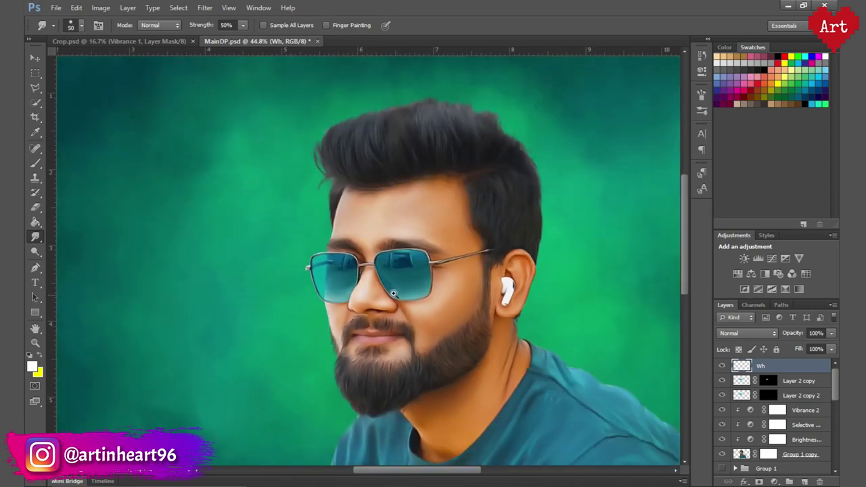
pyautogui.hotkey('ctrl', 's')
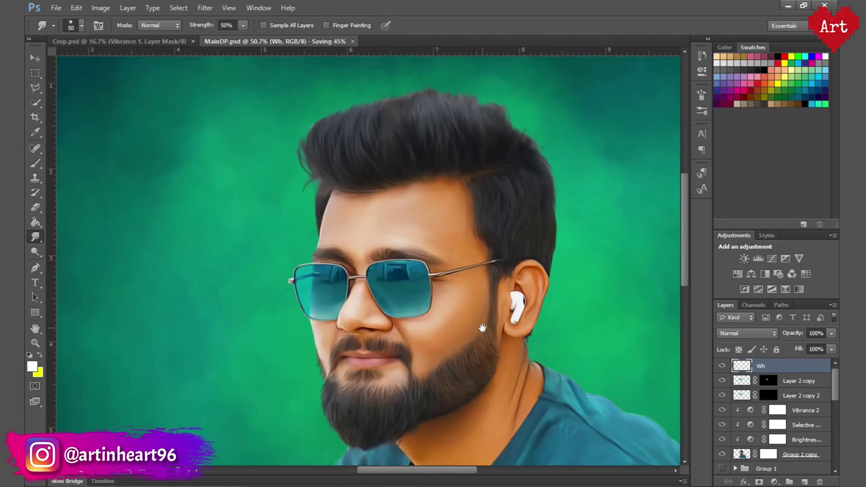
pyautogui.moveTo(482, 328); pyautogui.dragTo(434, 328)
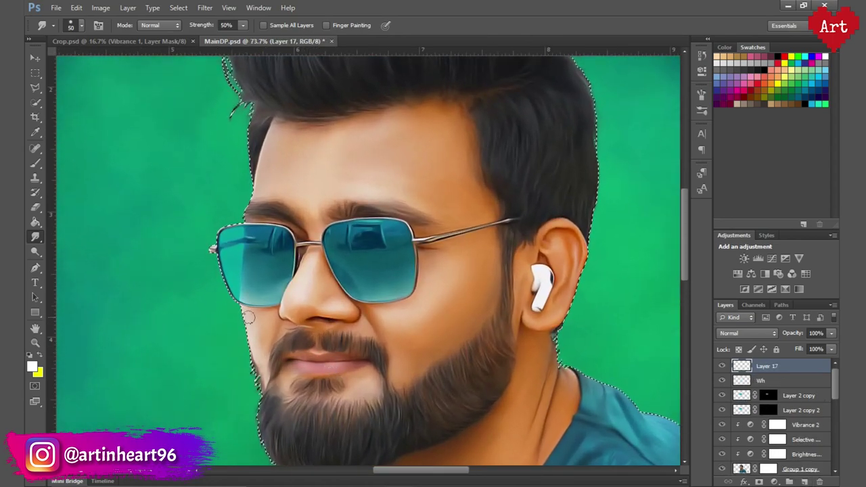
# - Add Layer 17 and brush soft white light along the left hairline
pyautogui.click(442, 317)
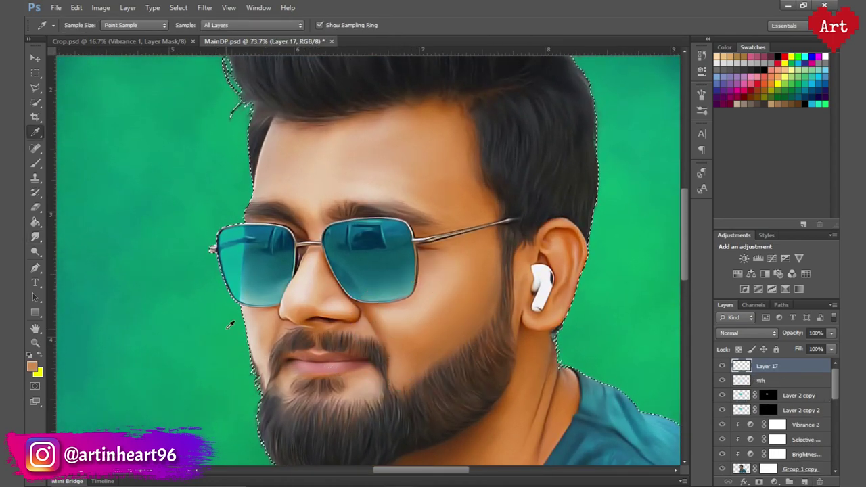
pyautogui.press('b')
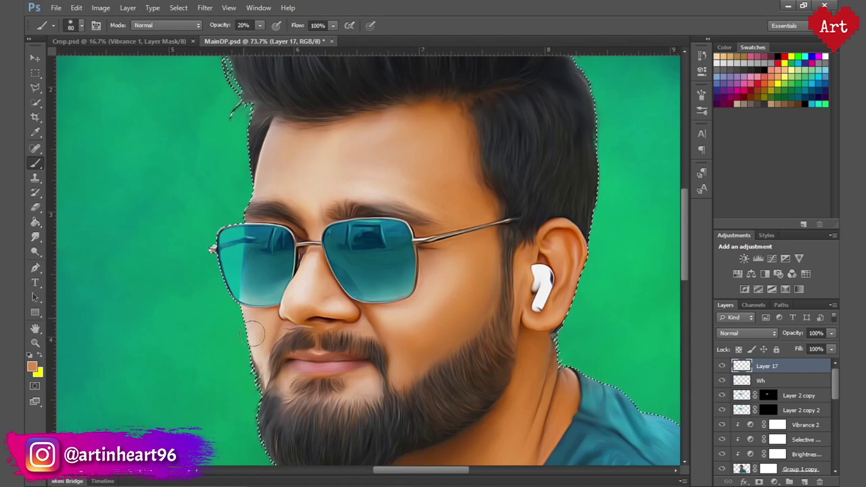
pyautogui.scroll(2, 247, 325)
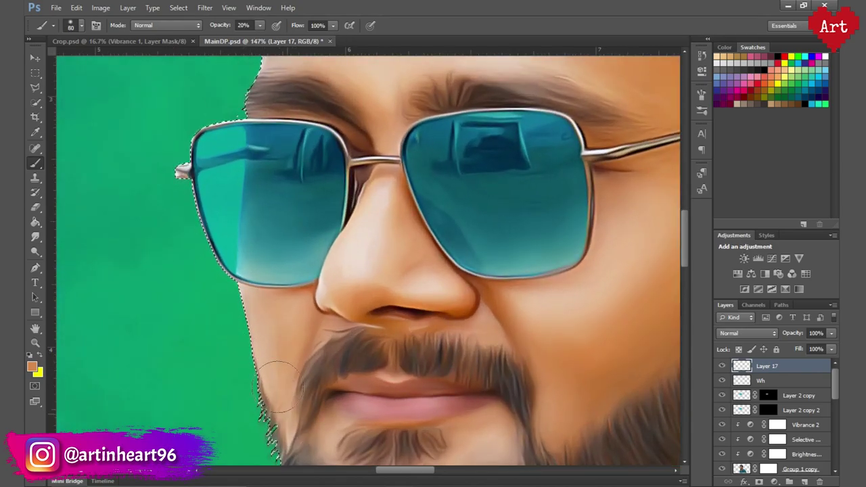
pyautogui.scroll(-1, 277, 371)
pyautogui.scroll(-1, 277, 371)
pyautogui.scroll(-2, 277, 371)
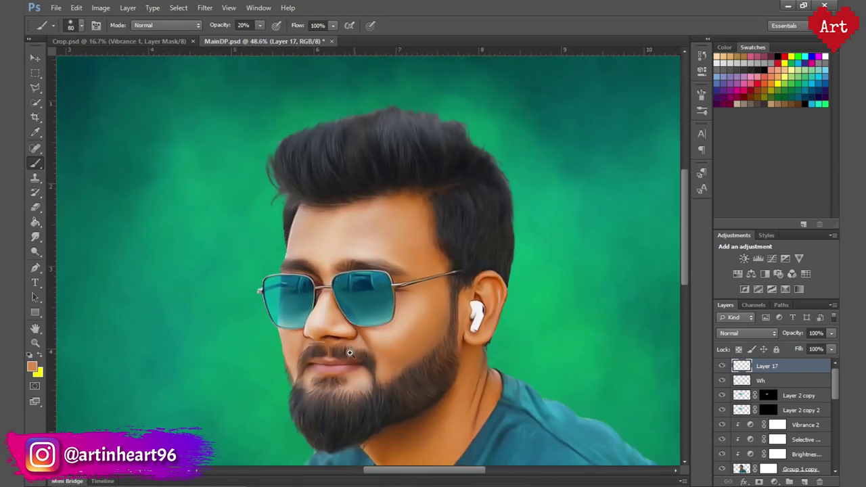
pyautogui.scroll(2, 350, 352)
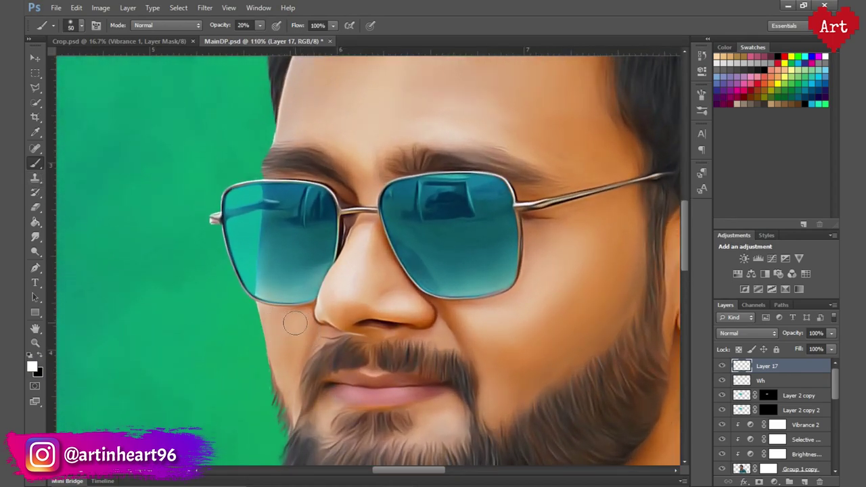
pyautogui.scroll(-3, 361, 346)
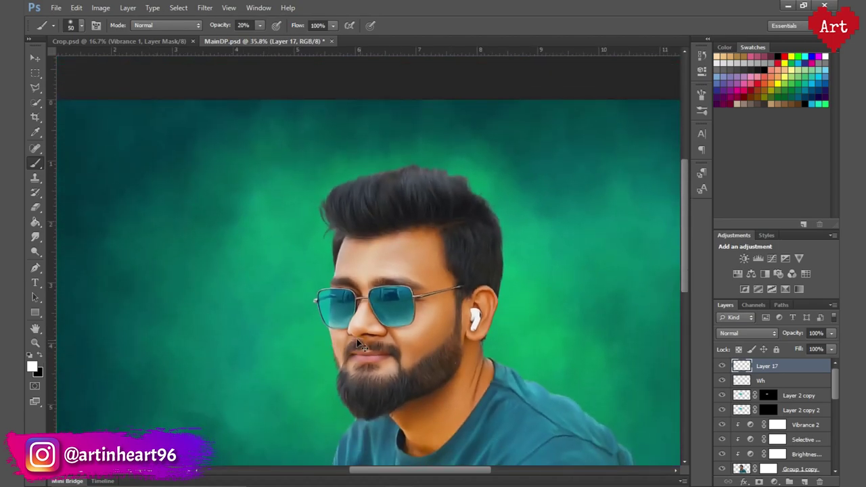
pyautogui.scroll(2, 360, 346)
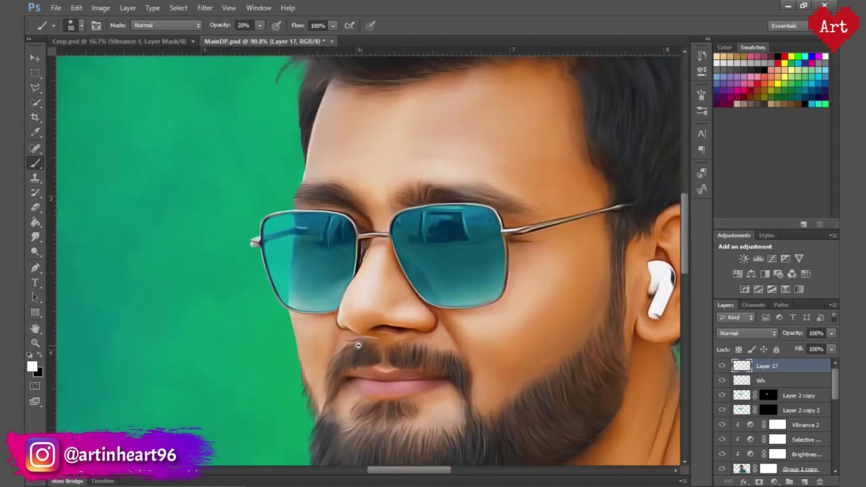
pyautogui.scroll(-1, 358, 346)
pyautogui.moveTo(373, 267); pyautogui.dragTo(325, 242)
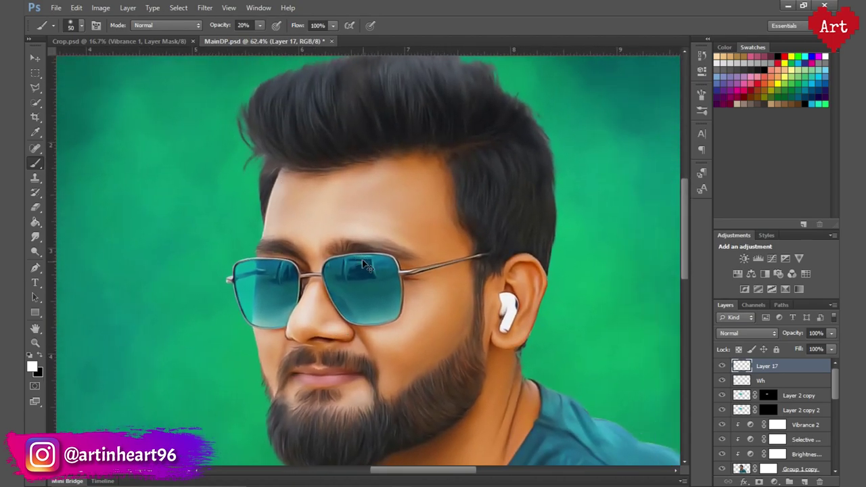
pyautogui.moveTo(279, 185); pyautogui.dragTo(272, 235)
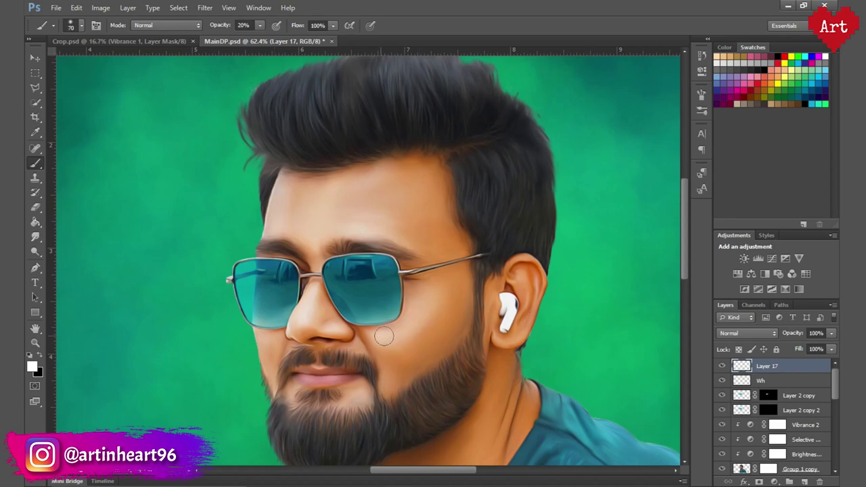
# - Paint white highlights on the upper ear rim, lower rim and lobe, and inner ear
pyautogui.scroll(-3, 383, 337)
pyautogui.scroll(5, 515, 298)
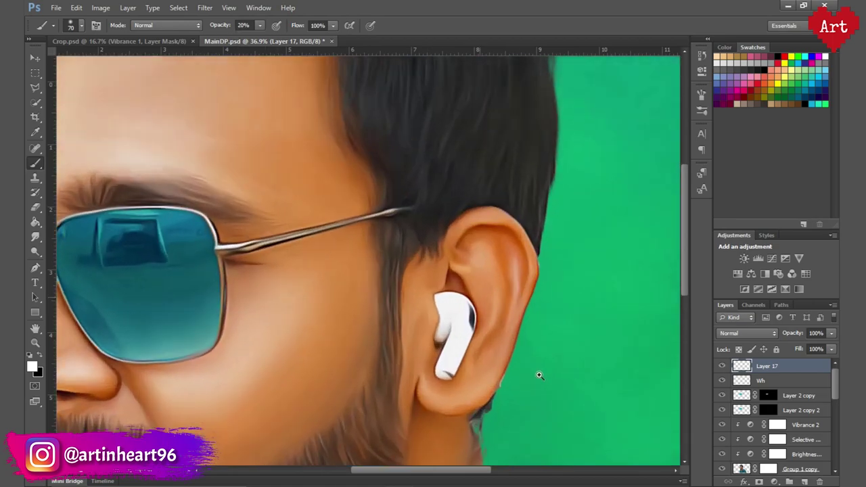
pyautogui.moveTo(516, 278); pyautogui.dragTo(520, 320)
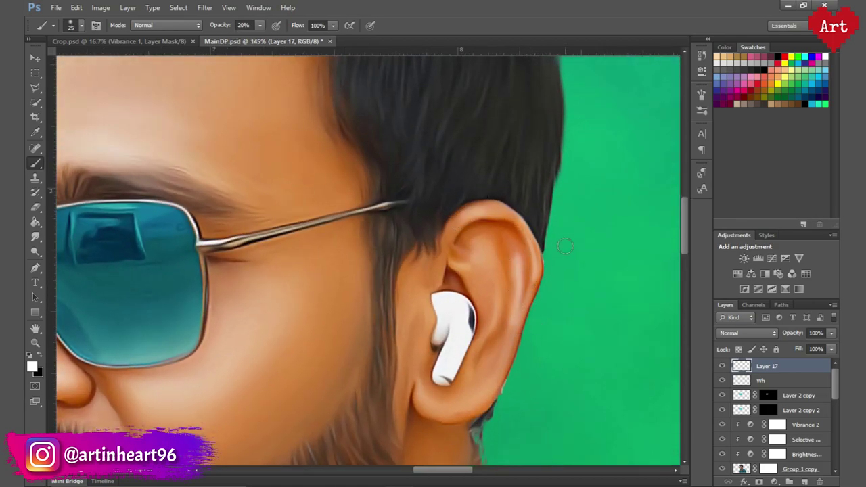
pyautogui.moveTo(516, 348); pyautogui.dragTo(474, 404)
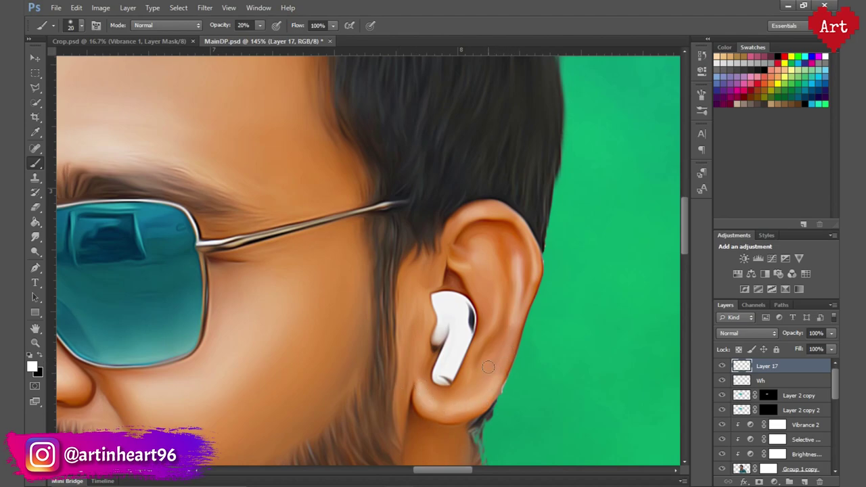
pyautogui.moveTo(493, 324); pyautogui.dragTo(486, 346)
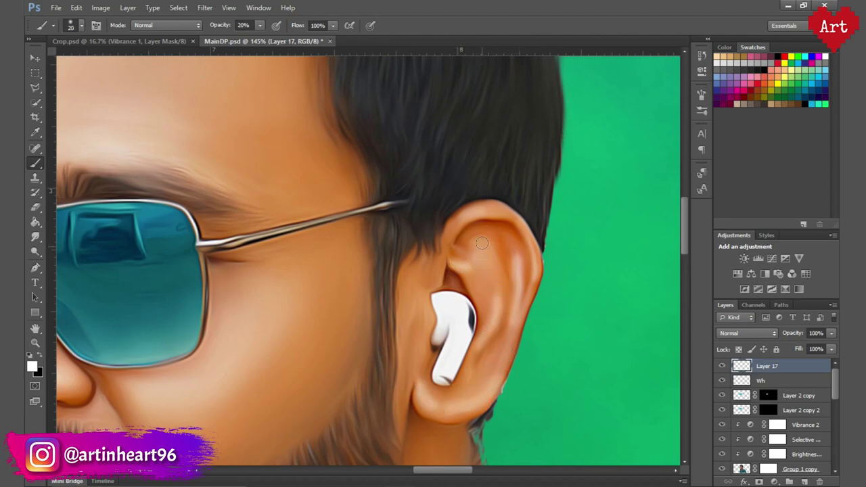
pyautogui.press(']')
pyautogui.moveTo(482, 243); pyautogui.dragTo(487, 268)
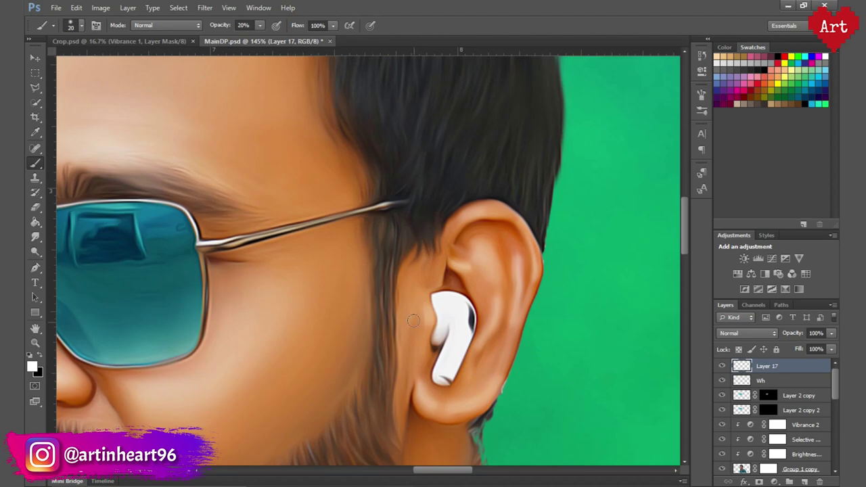
# - Enlarge the brush to 25, add a faint cheek highlight, and zoom out to see the face
pyautogui.press(']')
pyautogui.moveTo(413, 320); pyautogui.dragTo(410, 339)
pyautogui.press('z')
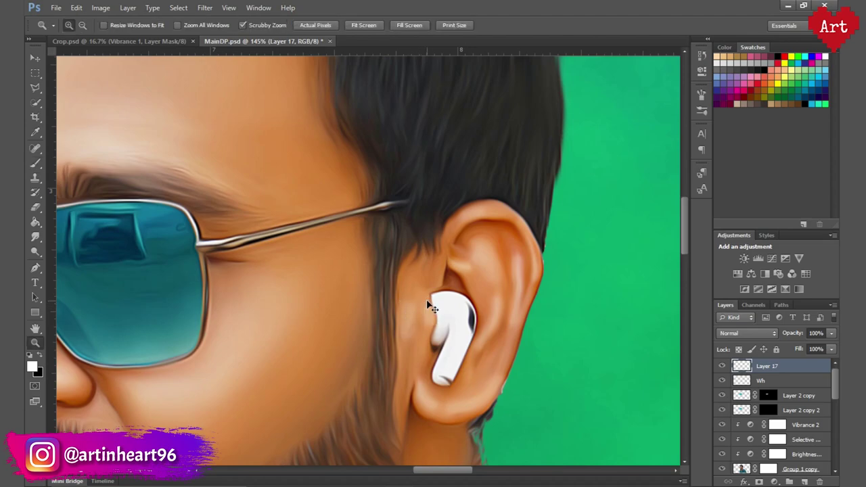
pyautogui.moveTo(430, 306); pyautogui.dragTo(315, 121)
pyautogui.press('b')
pyautogui.scroll(-1, 339, 323)
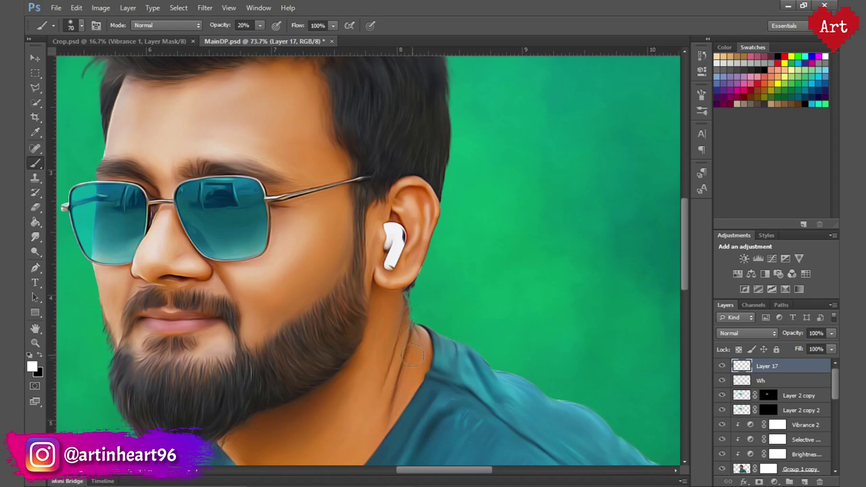
# - Zoom out over the portrait and hide Layer 17 to compare it without the highlights
pyautogui.scroll(1, 407, 352)
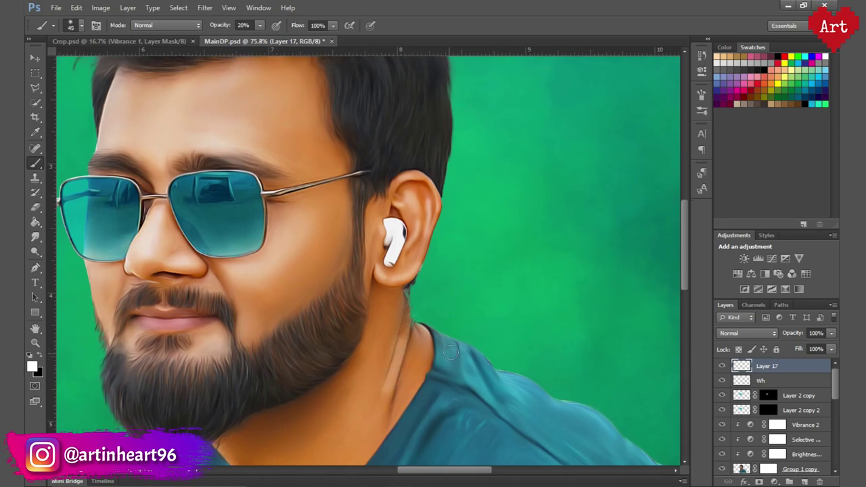
pyautogui.scroll(3, 423, 344)
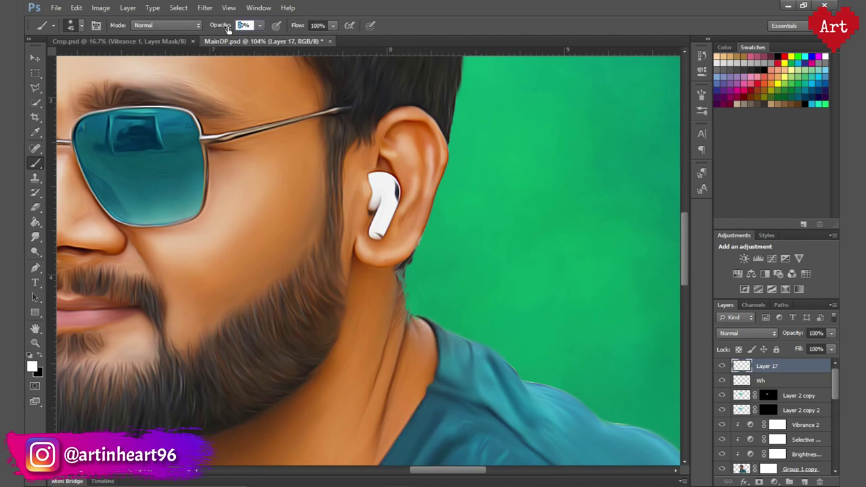
pyautogui.scroll(-3, 421, 335)
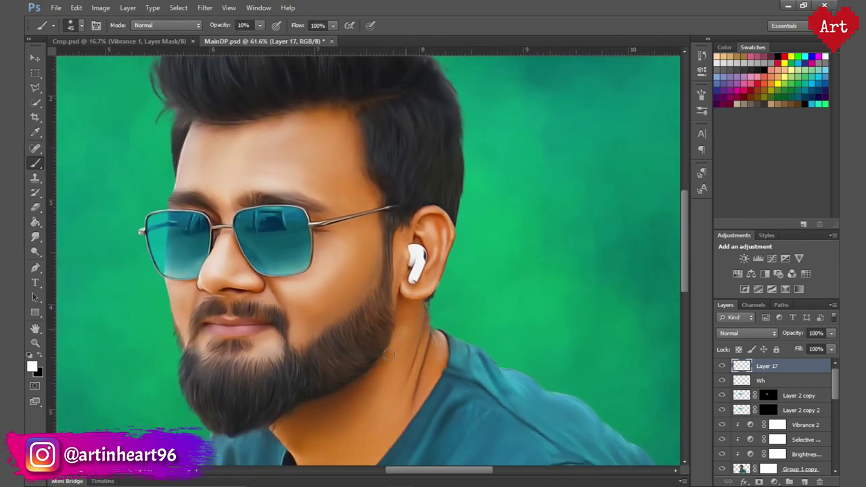
pyautogui.scroll(-2, 467, 352)
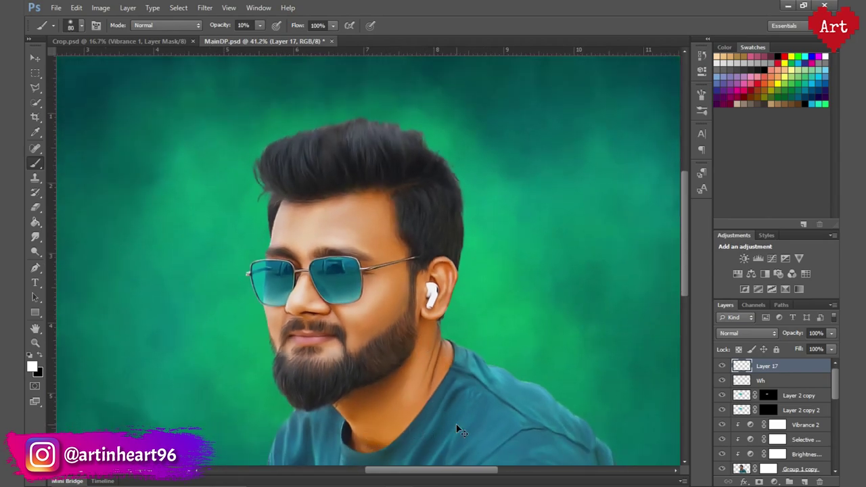
pyautogui.scroll(-2, 457, 425)
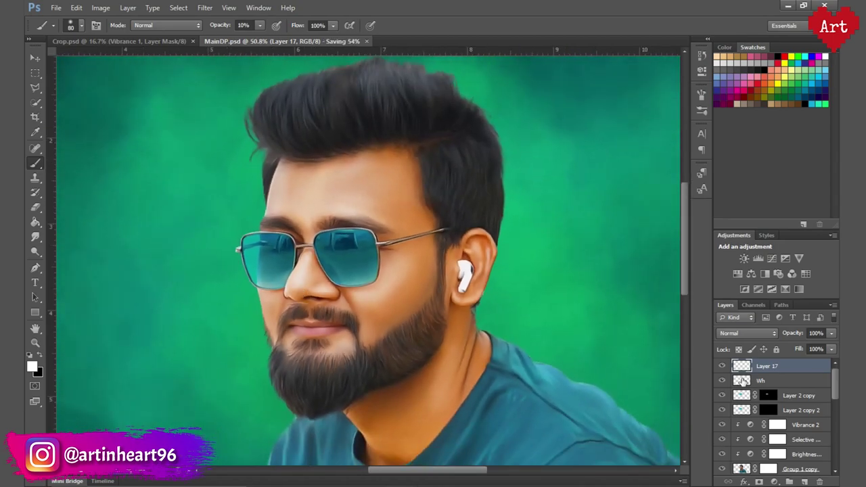
pyautogui.click(723, 367)
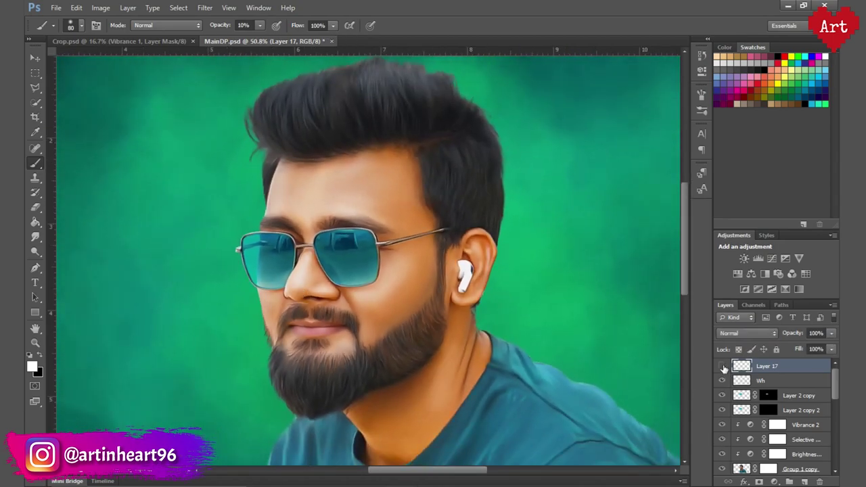
# - Toggle Layer 17 and Wh visibility to compare the portrait before and after
pyautogui.click(722, 366)
pyautogui.click(722, 366)
pyautogui.click(722, 366)
pyautogui.click(722, 381)
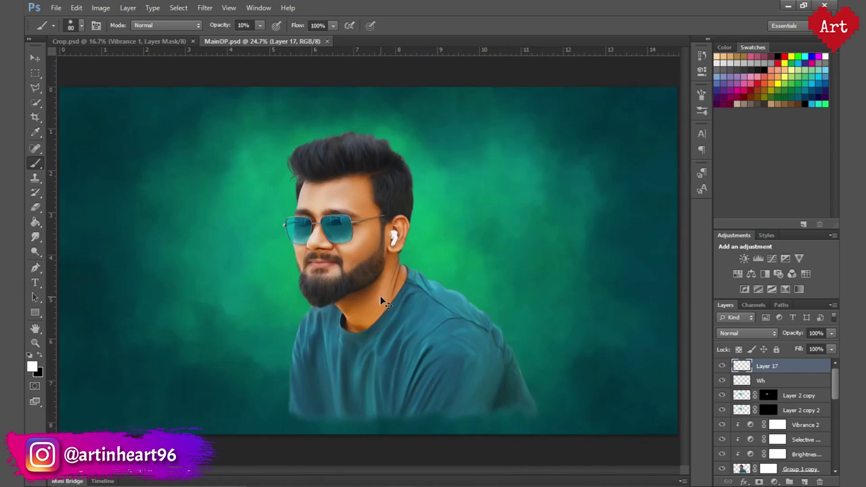
pyautogui.click(722, 367)
# - Show Layer 17 again and set its opacity to 60%
pyautogui.click(792, 336)
pyautogui.write('60')
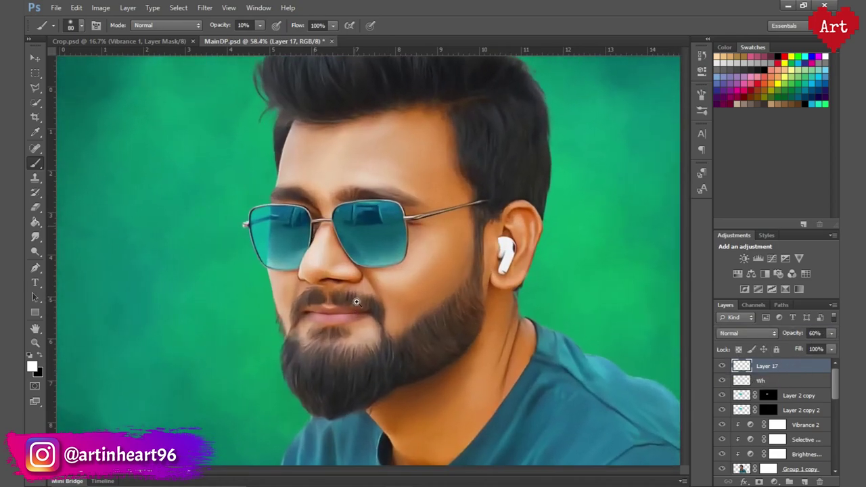
pyautogui.scroll(-2, 438, 316)
pyautogui.scroll(-2, 447, 319)
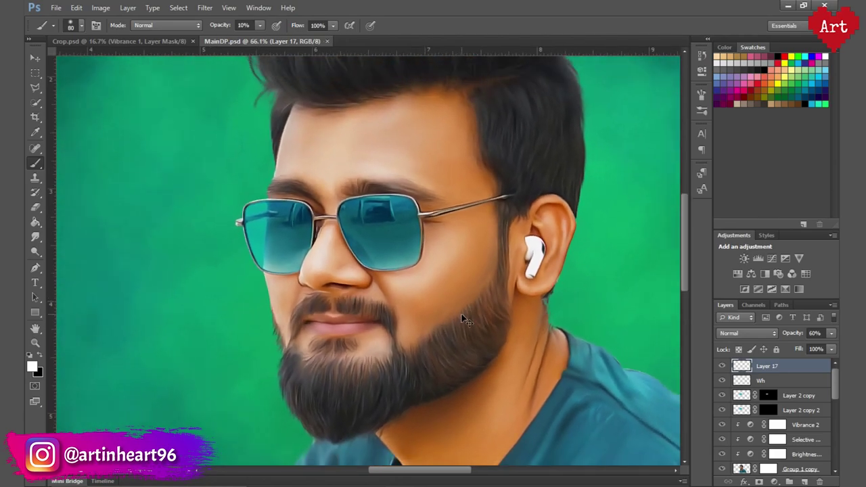
pyautogui.scroll(-2, 460, 320)
pyautogui.scroll(-3, 730, 411)
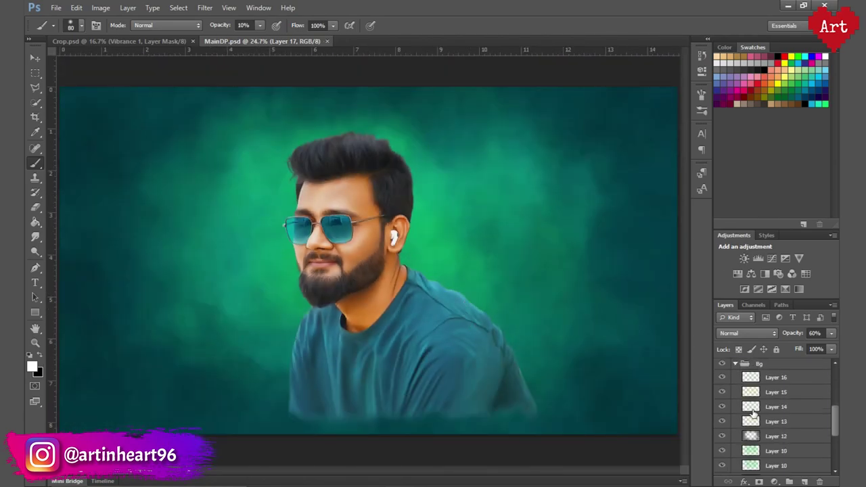
pyautogui.scroll(-3, 730, 411)
pyautogui.scroll(-2, 730, 411)
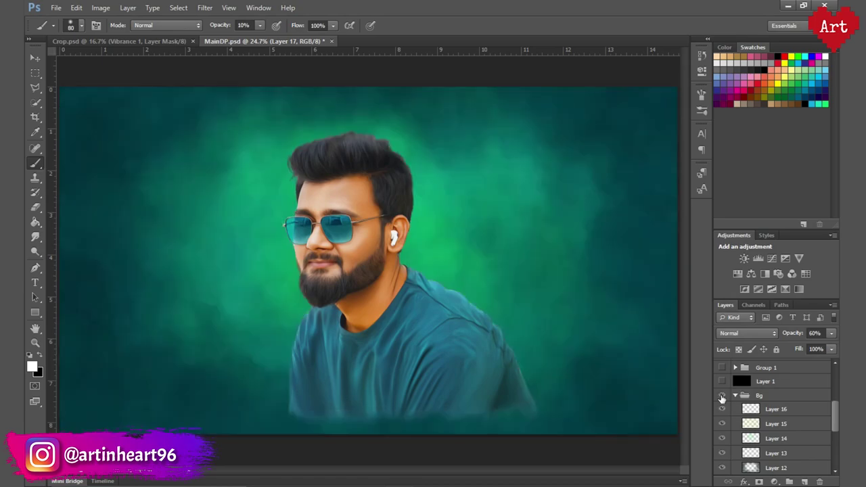
# - Save, add a new layer above Layer 16 in the Bg group, and enlarge the brush to 1500
pyautogui.hotkey('ctrl', 's')
pyautogui.click(777, 409)
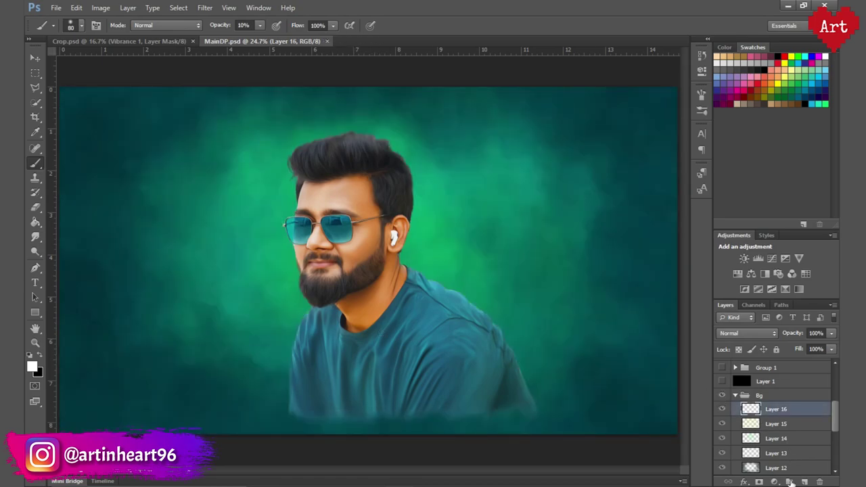
pyautogui.click(804, 482)
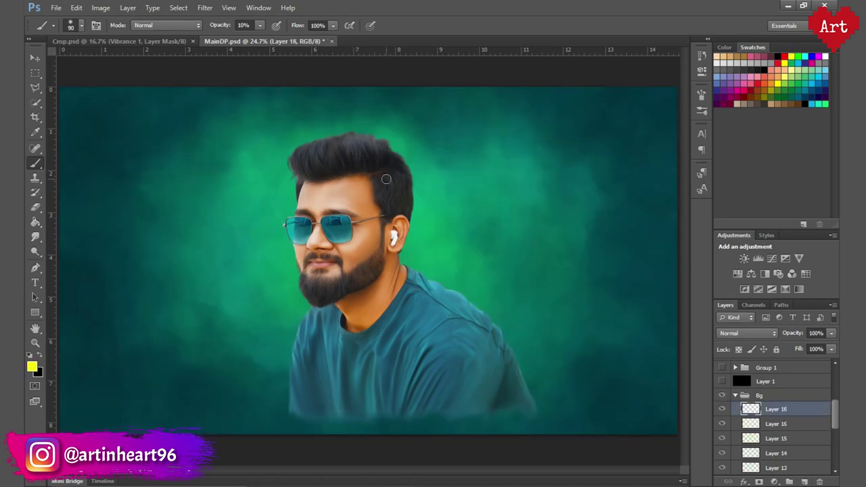
pyautogui.press(']')
pyautogui.press(']')
pyautogui.press(']')
pyautogui.click(385, 178)
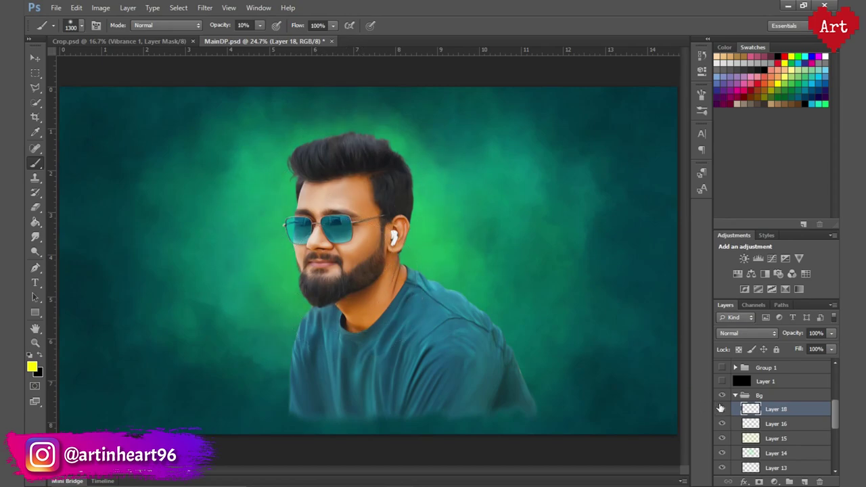
pyautogui.press(']')
pyautogui.press(']')
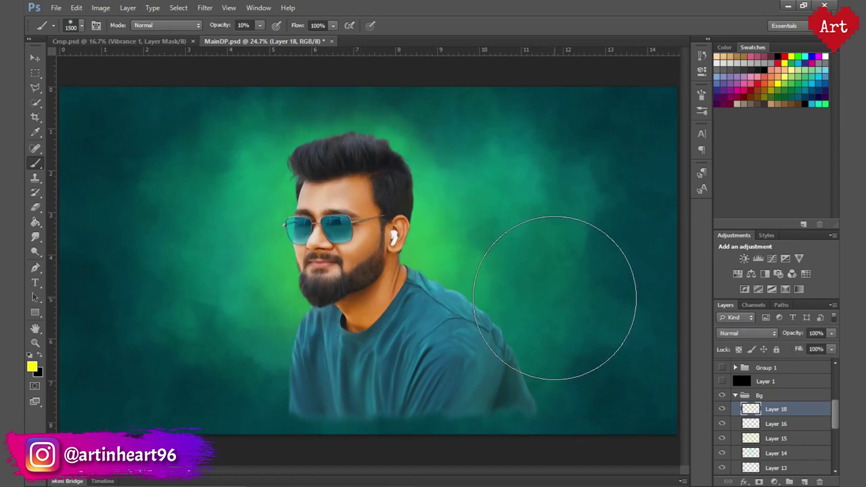
pyautogui.hotkey('ctrl', 's')
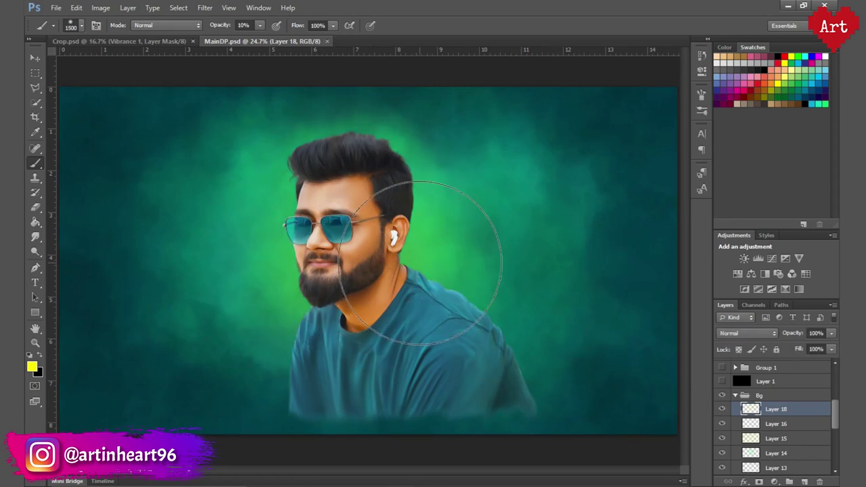
# - Save the portrait as MainDP in JPEG format at Maximum quality 12
pyautogui.moveTo(358, 235); pyautogui.dragTo(454, 339)
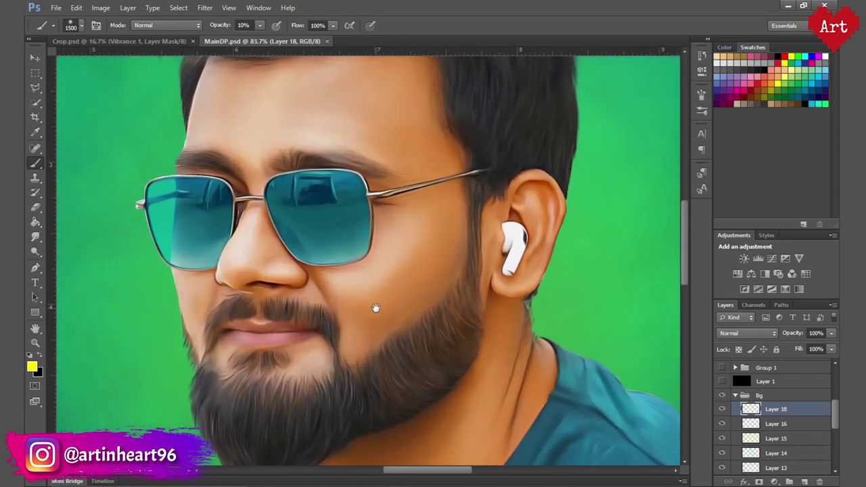
pyautogui.moveTo(375, 308); pyautogui.dragTo(420, 344)
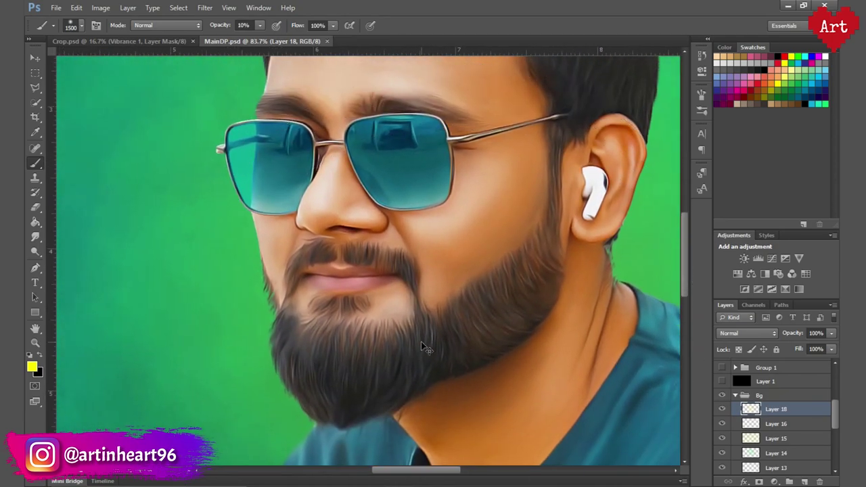
pyautogui.hotkey('ctrl', '0')
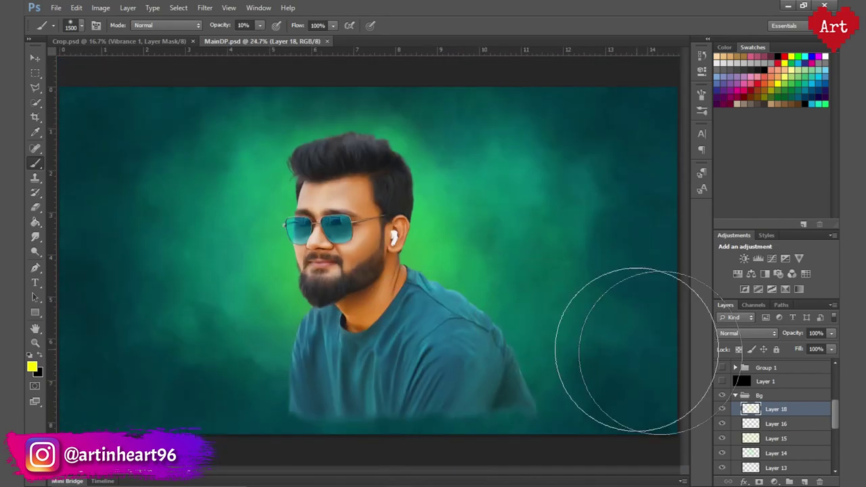
pyautogui.click(56, 7)
pyautogui.click(85, 144)
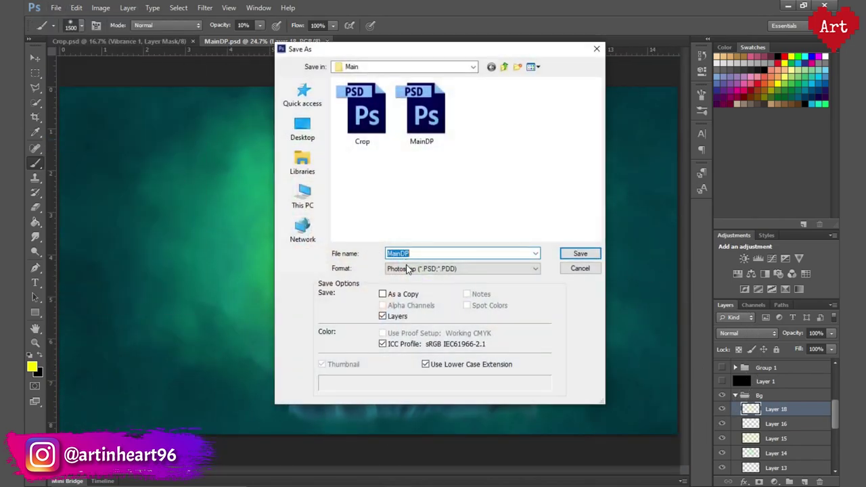
pyautogui.click(408, 269)
pyautogui.click(420, 325)
pyautogui.click(580, 254)
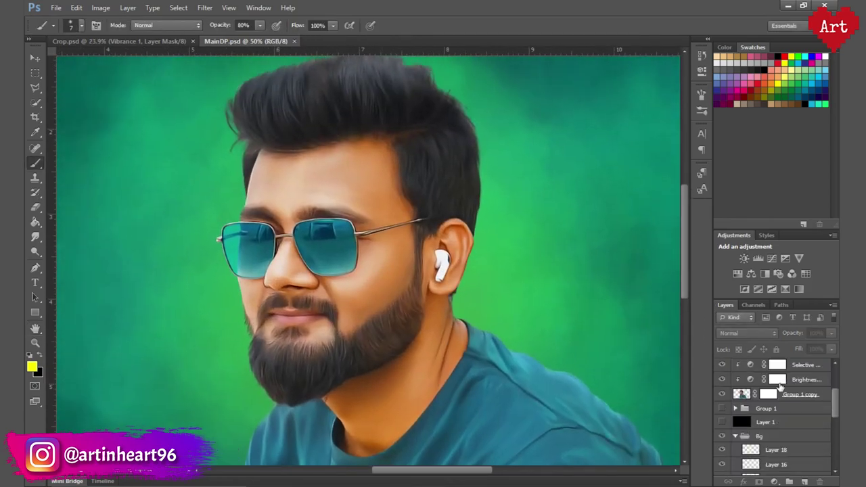
# - Duplicate the Group 1 copy layer and switch to the Smudge tool
pyautogui.click(799, 394)
pyautogui.hotkey('ctrl', 'j')
pyautogui.scroll(4, 291, 203)
pyautogui.press('r')
pyautogui.scroll(2, 385, 234)
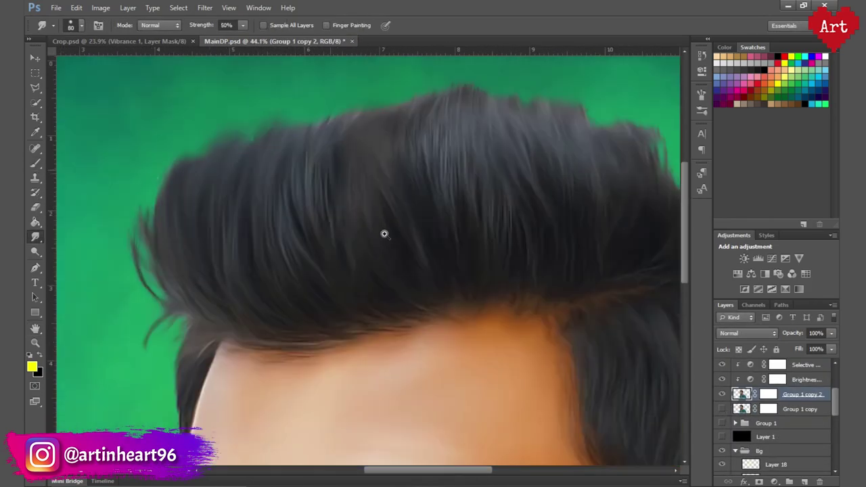
pyautogui.scroll(-2, 366, 230)
pyautogui.scroll(-1, 386, 184)
pyautogui.scroll(-2, 523, 207)
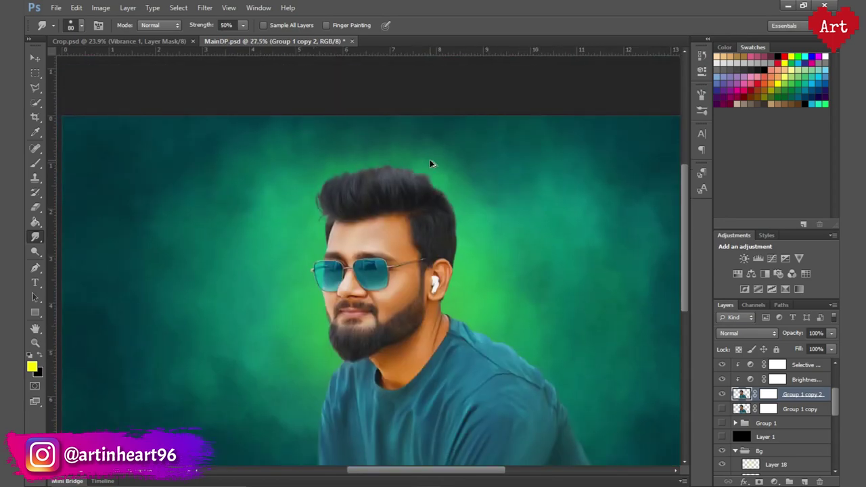
# - Set the smudge brush to a preset at size 15
pyautogui.click(702, 56)
pyautogui.press(']')
pyautogui.press(']')
pyautogui.press(']')
pyautogui.scroll(1, 511, 209)
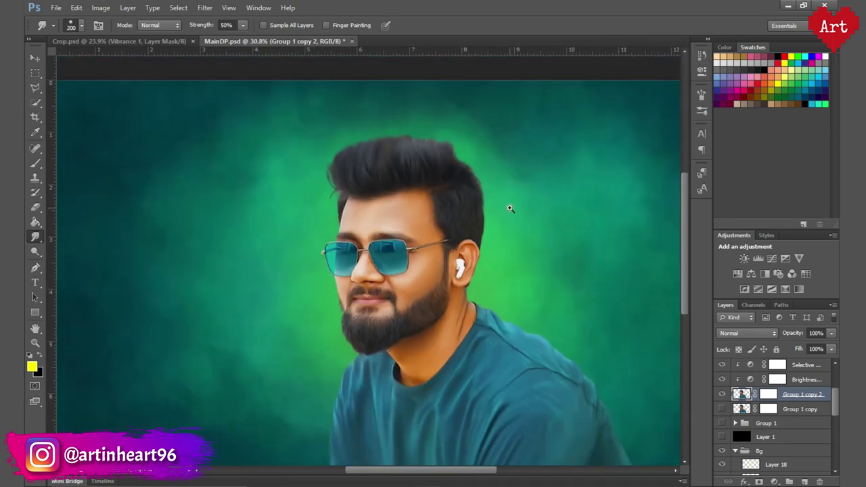
pyautogui.scroll(-1, 505, 170)
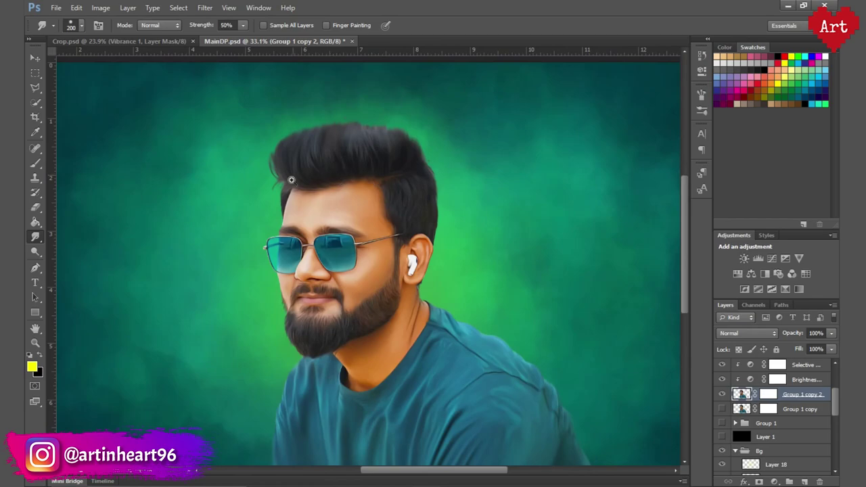
pyautogui.scroll(3, 323, 106)
pyautogui.click(71, 25)
pyautogui.click(65, 155)
pyautogui.doubleClick(71, 155)
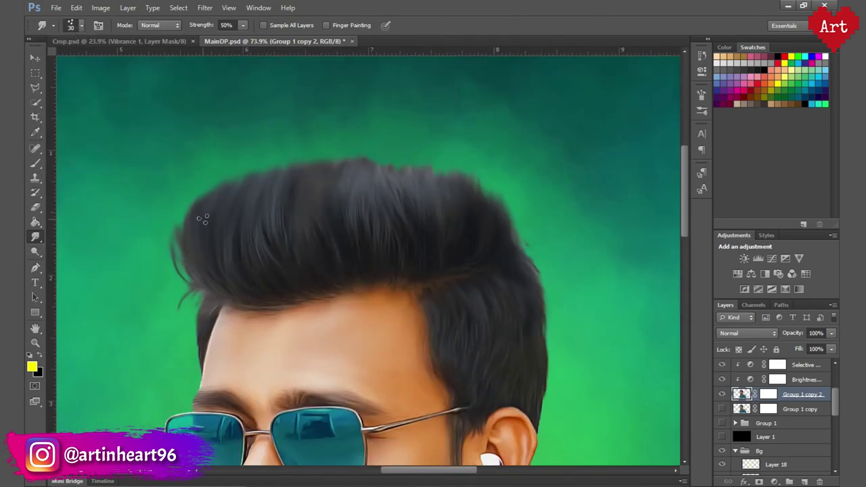
pyautogui.scroll(1, 218, 184)
pyautogui.scroll(1, 207, 320)
pyautogui.hscroll(1, 296, 217)
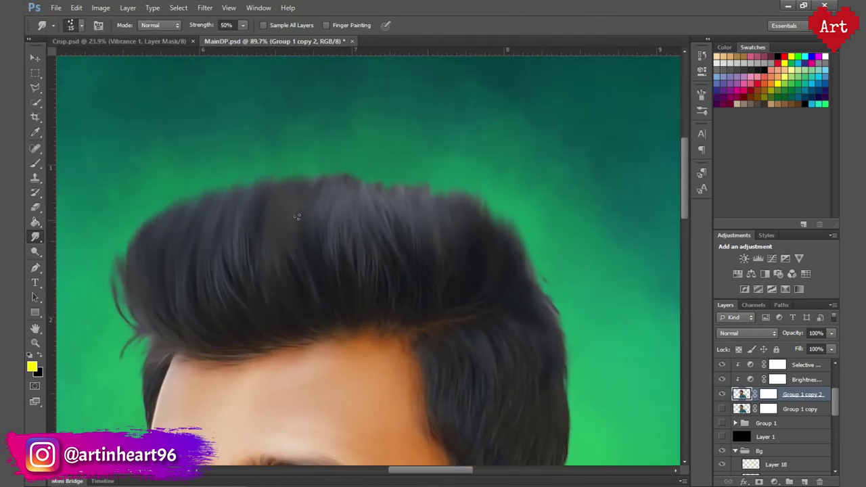
pyautogui.scroll(-2, 482, 188)
pyautogui.hscroll(2, 437, 211)
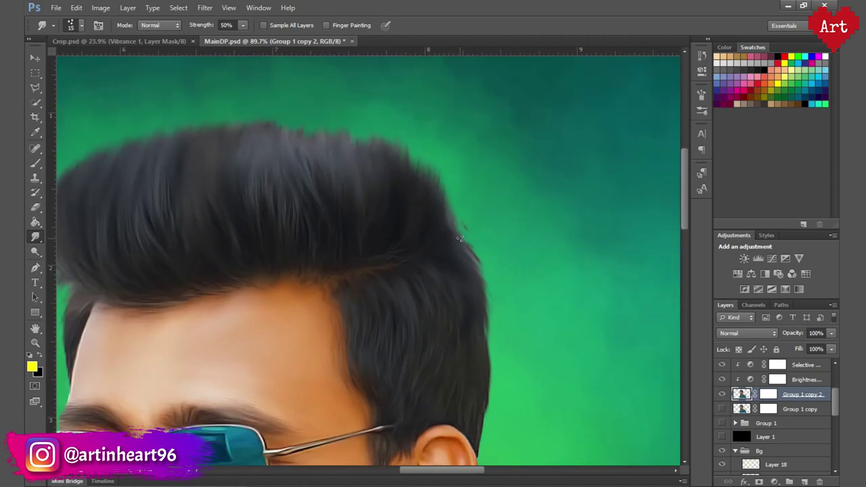
pyautogui.scroll(-2, 487, 308)
pyautogui.scroll(4, 294, 278)
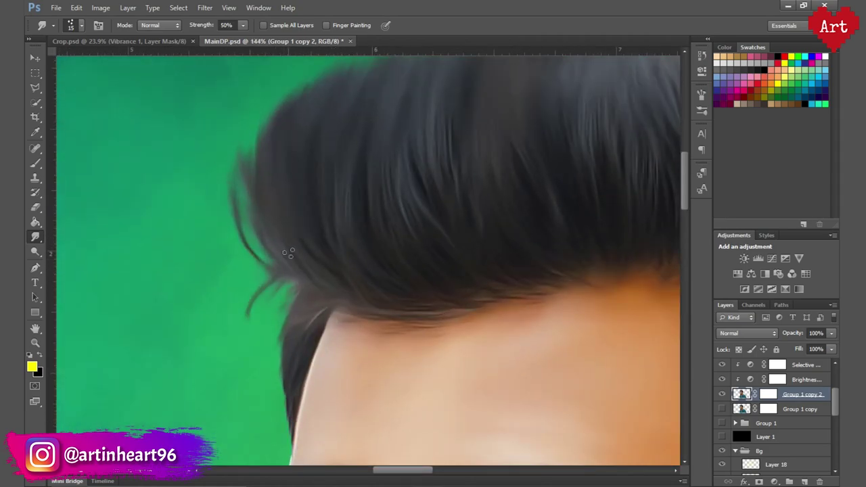
# - Alternately erase and smudge stray edges along the hairline and beard
pyautogui.press('e')
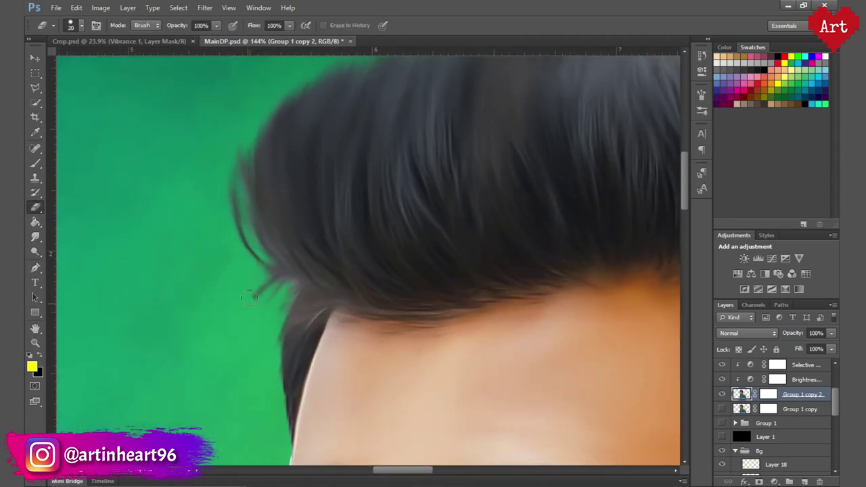
pyautogui.scroll(-3, 261, 278)
pyautogui.scroll(3, 207, 306)
pyautogui.press('r')
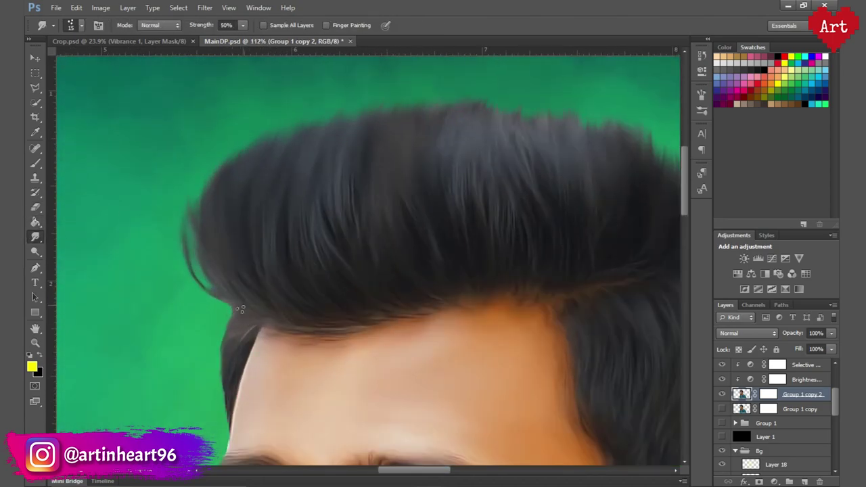
pyautogui.scroll(-3, 197, 286)
pyautogui.scroll(3, 203, 284)
pyautogui.press('e')
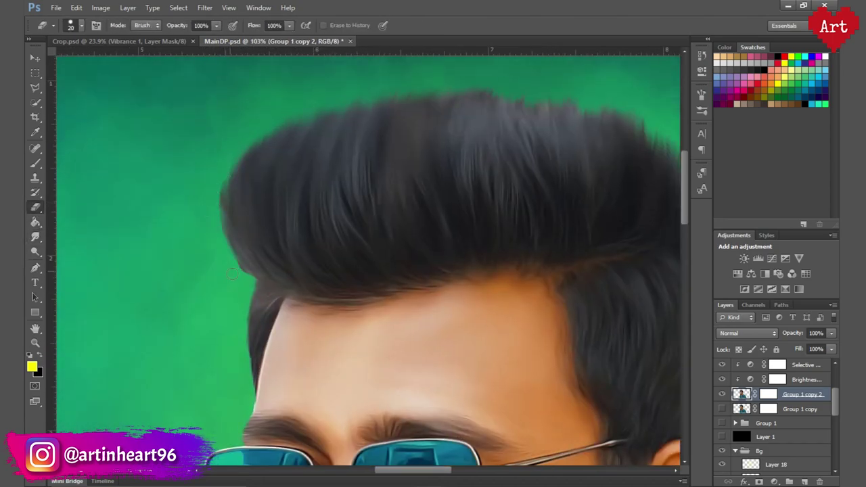
pyautogui.press('r')
pyautogui.scroll(-3, 252, 261)
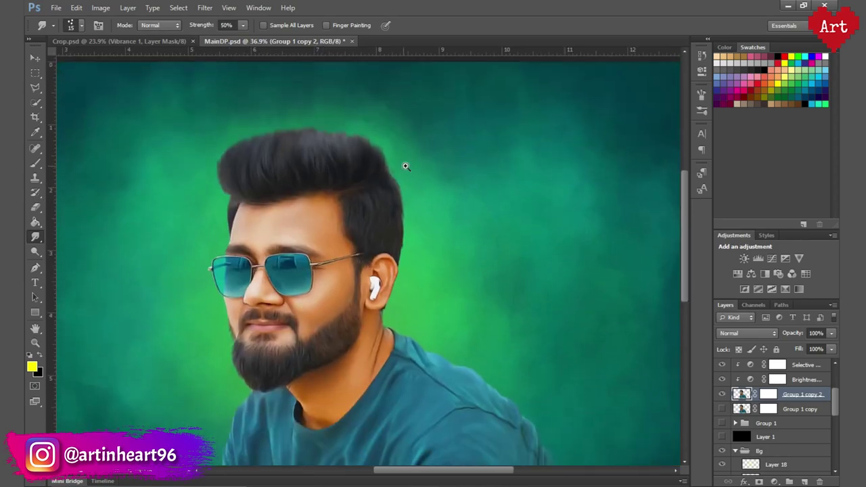
pyautogui.scroll(3, 406, 165)
pyautogui.press('e')
pyautogui.scroll(-3, 419, 305)
pyautogui.scroll(3, 70, 226)
pyautogui.press('r')
# - Finish smoothing the hair and beard edges and save the document
pyautogui.scroll(-2, 271, 304)
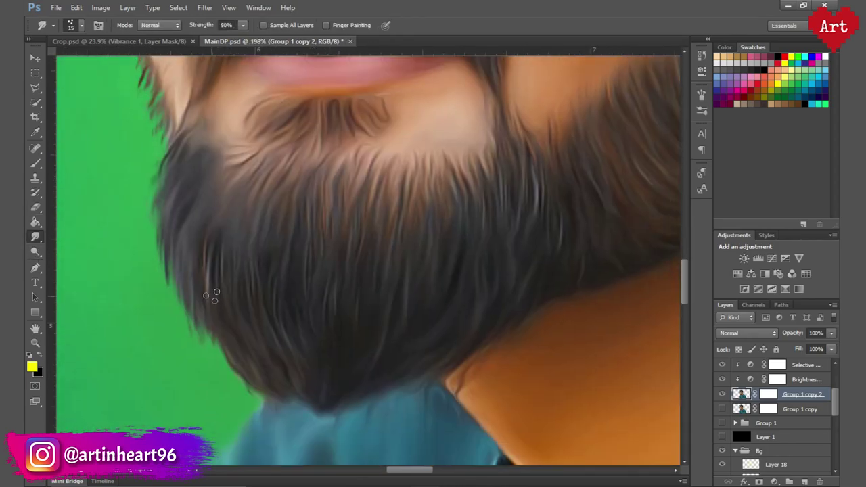
pyautogui.scroll(-1, 418, 400)
pyautogui.scroll(-2, 418, 400)
pyautogui.scroll(-2, 362, 343)
pyautogui.scroll(2, 295, 304)
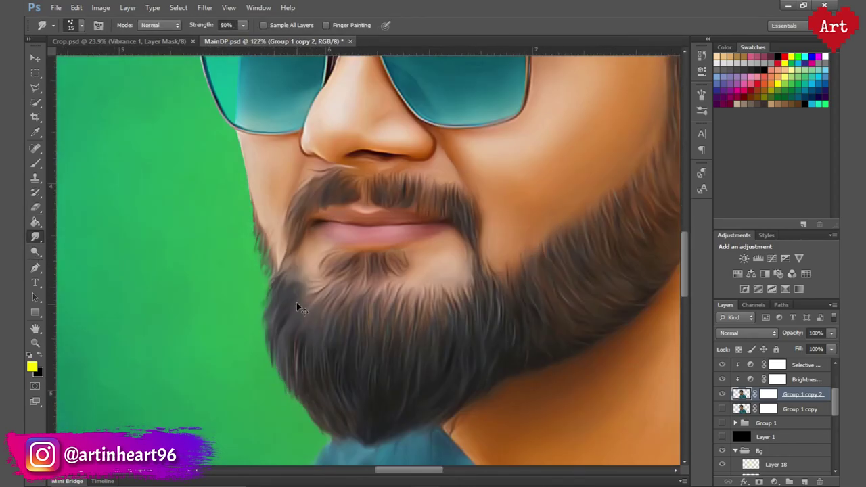
pyautogui.scroll(-2, 296, 304)
pyautogui.scroll(2, 478, 309)
pyautogui.scroll(-4, 392, 238)
pyautogui.hotkey('ctrl', 's')
pyautogui.scroll(3, 392, 238)
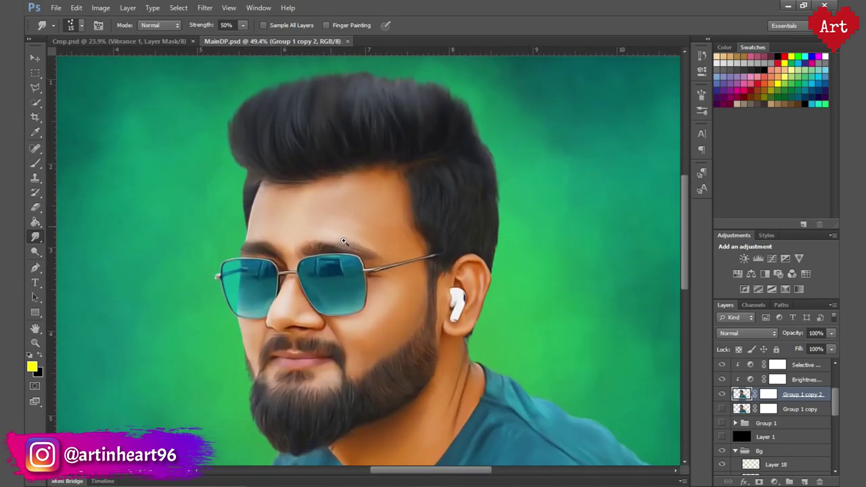
pyautogui.scroll(-3, 393, 238)
# - Name the new group 'Hair' and trace curved strand paths up the quiff toward the crown
pyautogui.write('Hair')
pyautogui.press('Return')
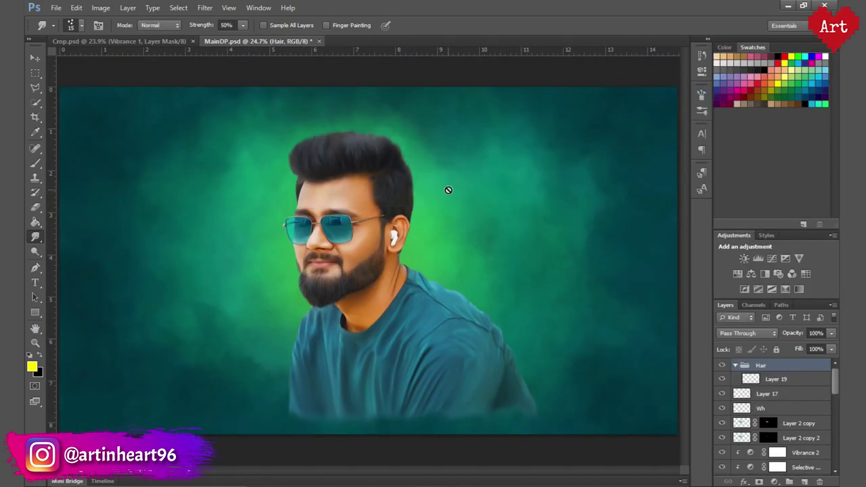
pyautogui.scroll(5, 449, 190)
pyautogui.press('p')
pyautogui.moveTo(203, 306); pyautogui.dragTo(182, 290)
pyautogui.moveTo(167, 186); pyautogui.dragTo(208, 108)
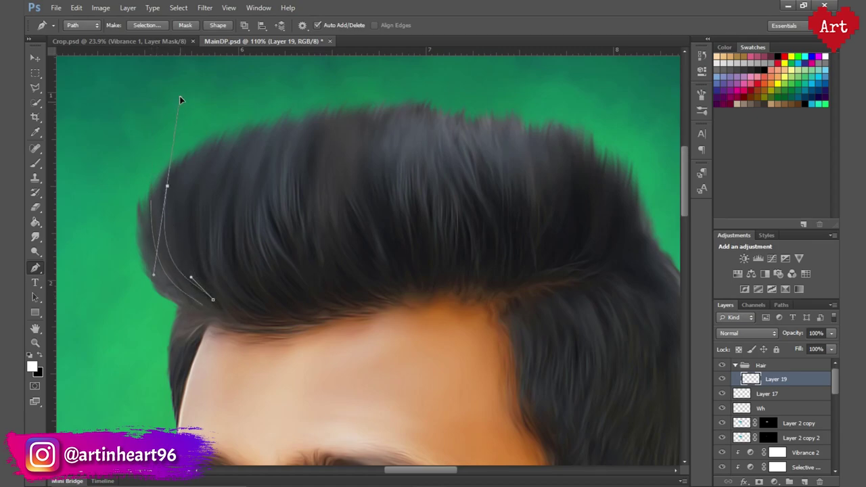
pyautogui.moveTo(307, 286); pyautogui.dragTo(298, 273)
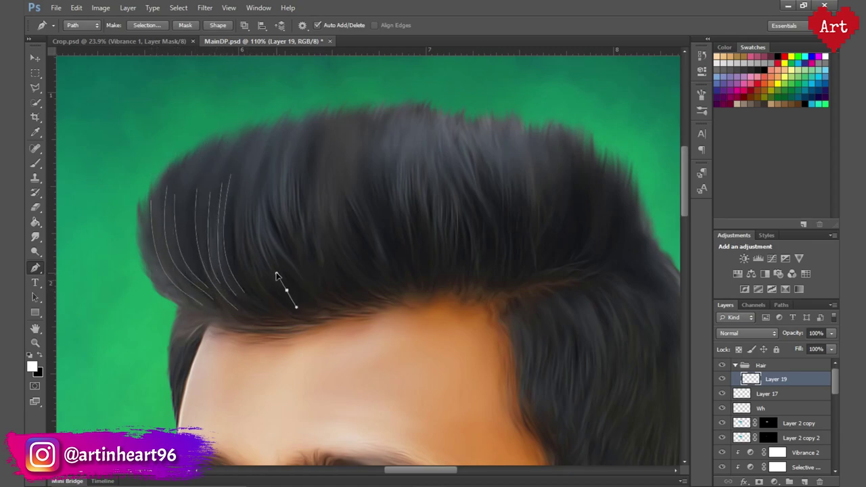
pyautogui.moveTo(262, 176); pyautogui.dragTo(259, 106)
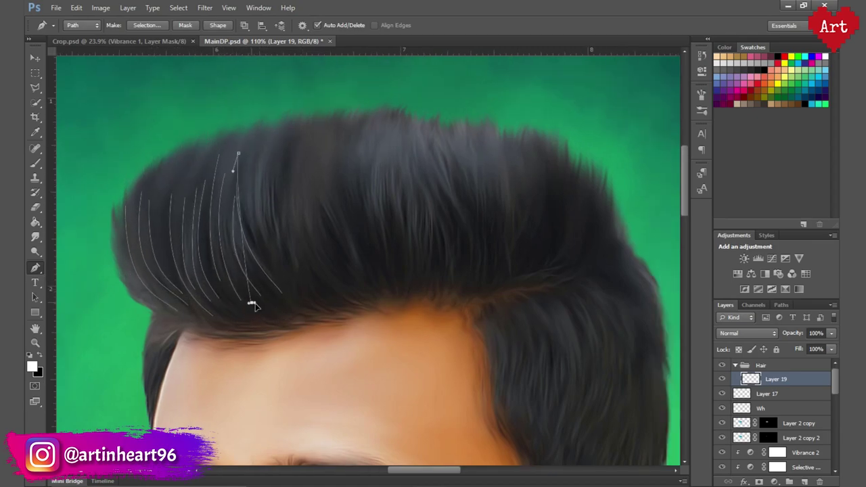
# - Trace more curved strand paths that follow the hair flow across the quiff
pyautogui.moveTo(277, 245); pyautogui.dragTo(251, 251)
pyautogui.moveTo(298, 134); pyautogui.dragTo(291, 159)
pyautogui.moveTo(273, 220); pyautogui.dragTo(300, 284)
pyautogui.moveTo(335, 292); pyautogui.dragTo(398, 366)
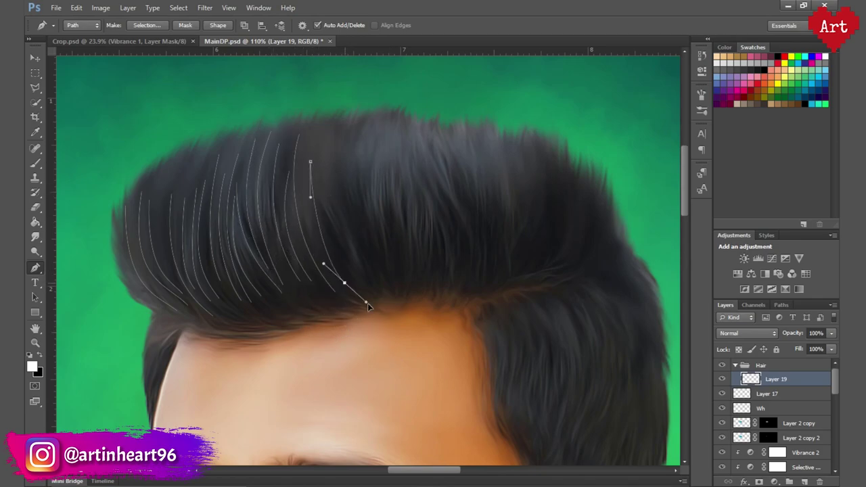
pyautogui.moveTo(326, 144); pyautogui.dragTo(319, 220)
pyautogui.moveTo(352, 279); pyautogui.dragTo(368, 292)
pyautogui.moveTo(332, 192); pyautogui.dragTo(300, 193)
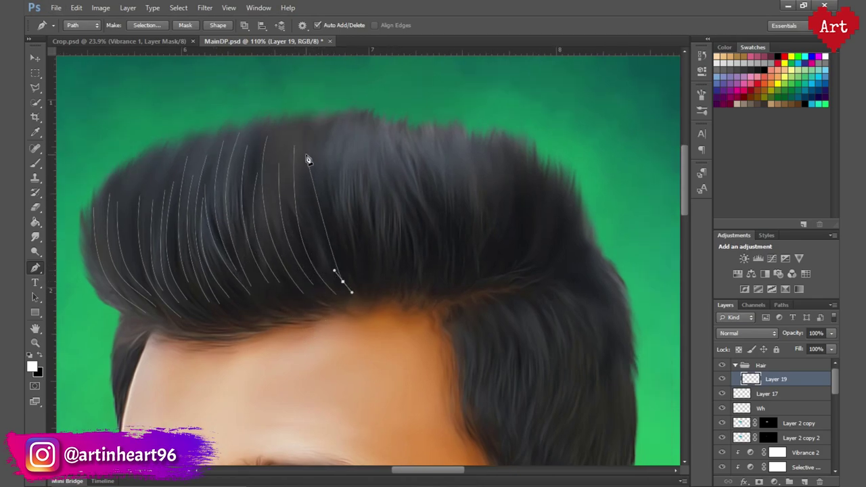
pyautogui.moveTo(335, 334); pyautogui.dragTo(291, 338)
# - Add further strand paths running from the top of the quiff down the hair
pyautogui.click(364, 156)
pyautogui.moveTo(378, 274); pyautogui.dragTo(381, 255)
pyautogui.moveTo(344, 167); pyautogui.dragTo(332, 228)
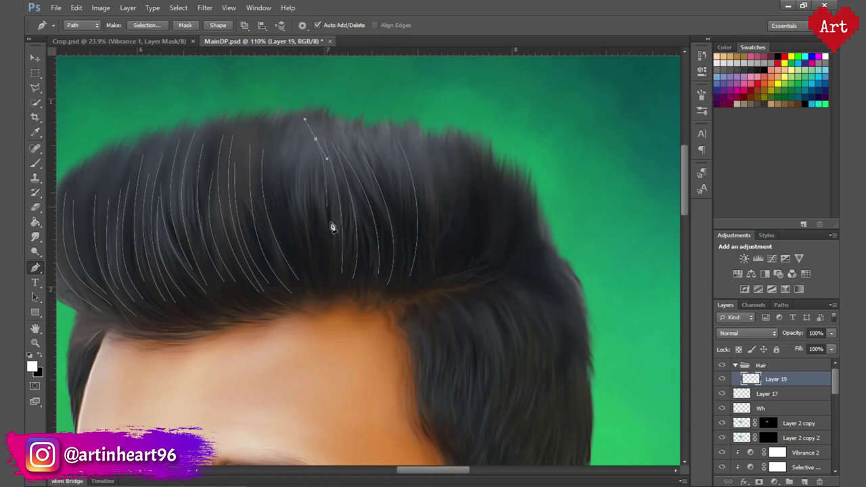
pyautogui.moveTo(289, 115)
pyautogui.mouseDown()
pyautogui.moveTo(286, 155)
pyautogui.moveTo(319, 155)
pyautogui.mouseUp()
pyautogui.moveTo(321, 267); pyautogui.dragTo(325, 277)
pyautogui.click(398, 148)
pyautogui.moveTo(393, 223); pyautogui.dragTo(396, 234)
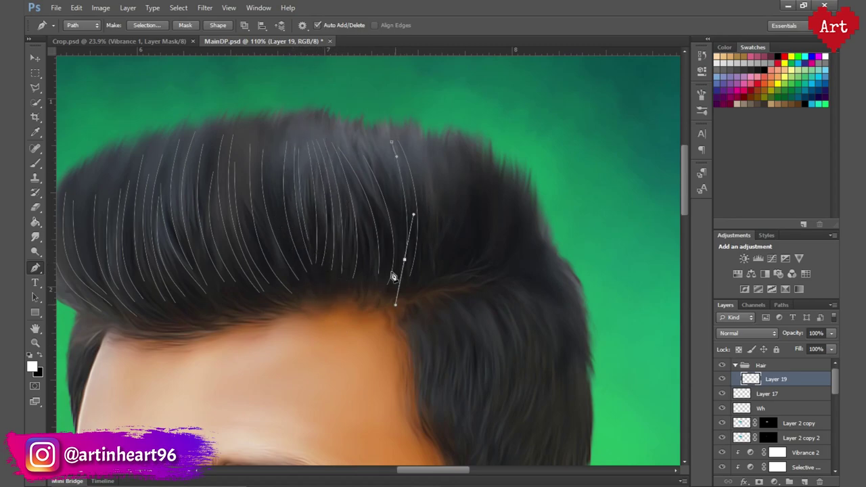
pyautogui.scroll(-1, 438, 133)
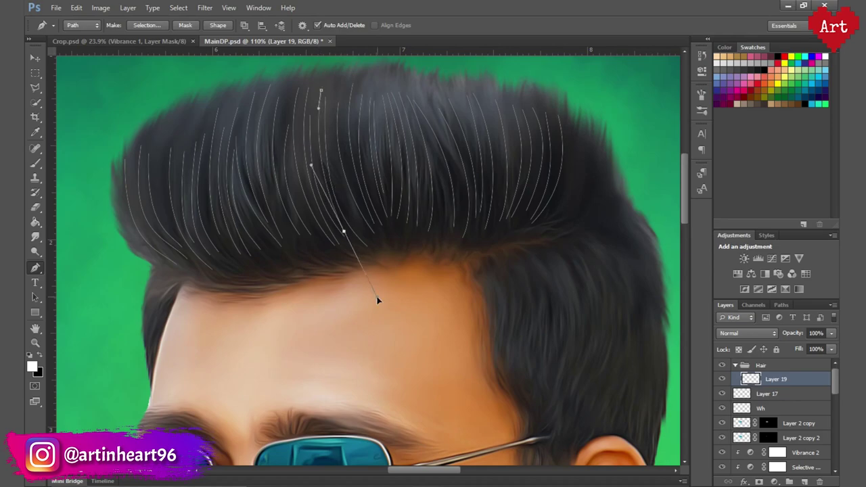
# - Trace side-hair strands above the ear and stroke them as white strands
pyautogui.click(110, 165)
pyautogui.click(124, 215)
pyautogui.click(146, 253)
pyautogui.scroll(-1, 147, 253)
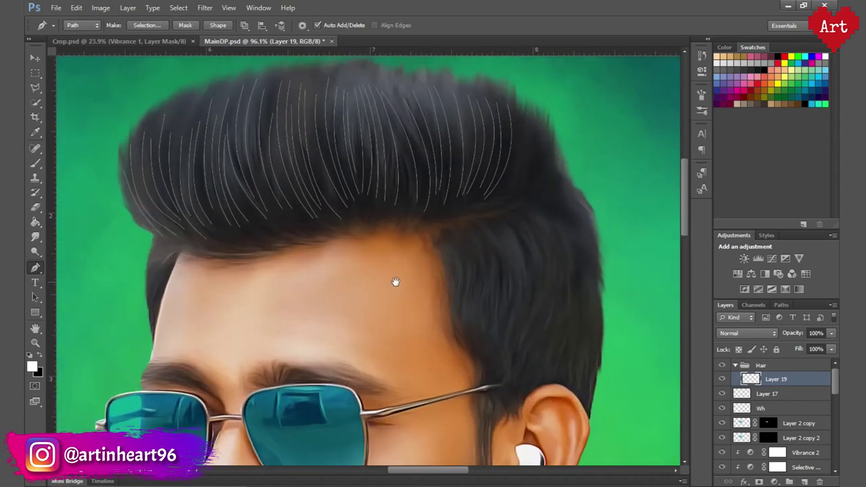
pyautogui.click(518, 183)
pyautogui.click(521, 248)
pyautogui.click(519, 319)
pyautogui.hscroll(3, 519, 319)
pyautogui.click(401, 334)
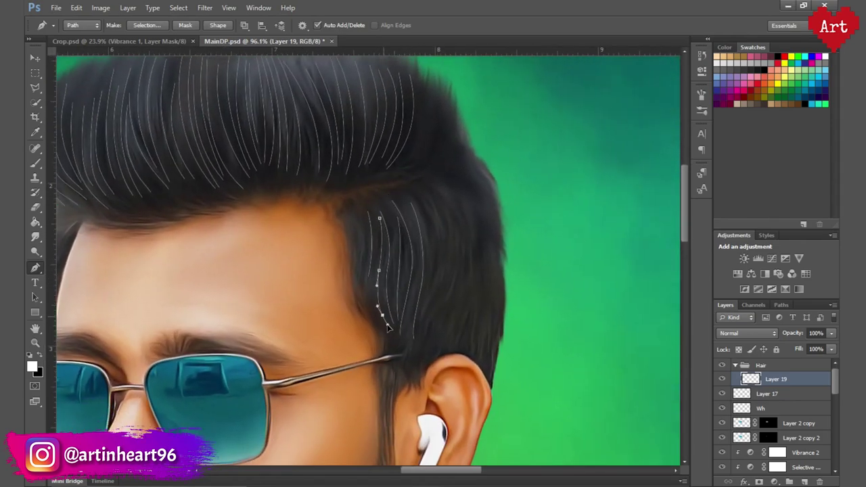
pyautogui.press('Return')
# - Stroke more side-hair paths as white strands and begin tracing another strand
pyautogui.click(440, 196)
pyautogui.click(433, 312)
pyautogui.press('Return')
pyautogui.press('Return')
pyautogui.scroll(-1, 497, 301)
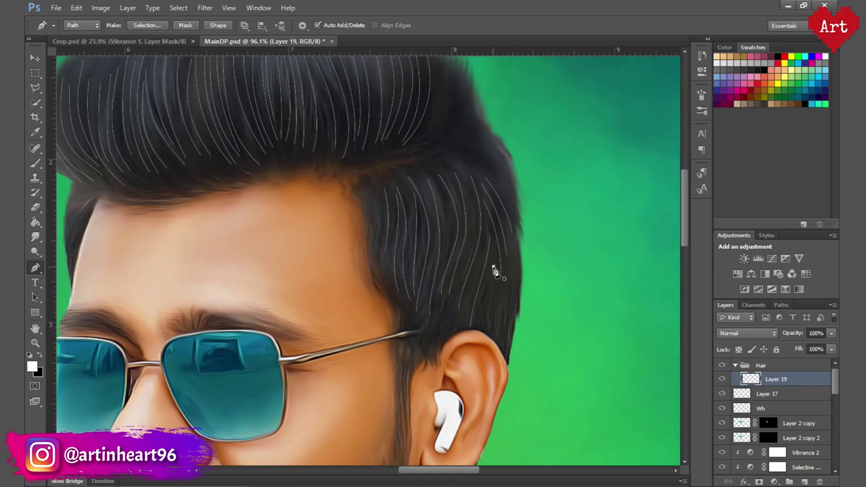
pyautogui.click(485, 213)
pyautogui.click(480, 334)
pyautogui.scroll(1, 495, 284)
pyautogui.hscroll(-3, 199, 226)
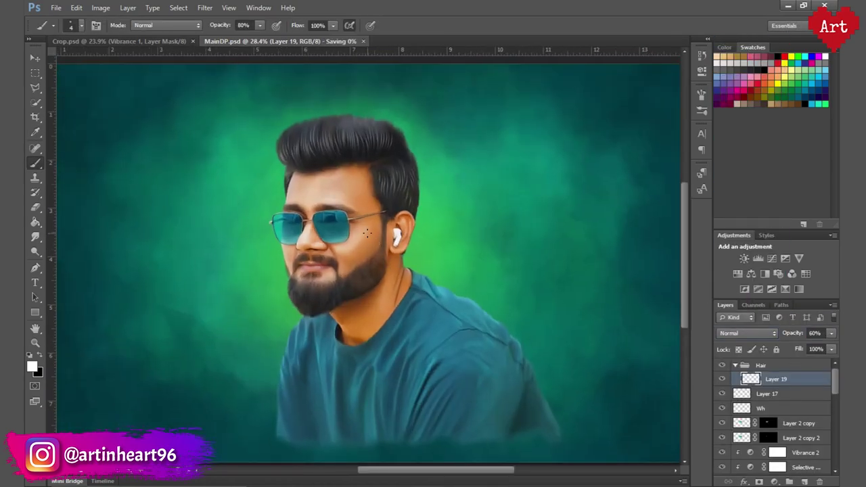
# - Trace curved strand paths down the left side of the beard
pyautogui.scroll(8, 366, 233)
pyautogui.press('p')
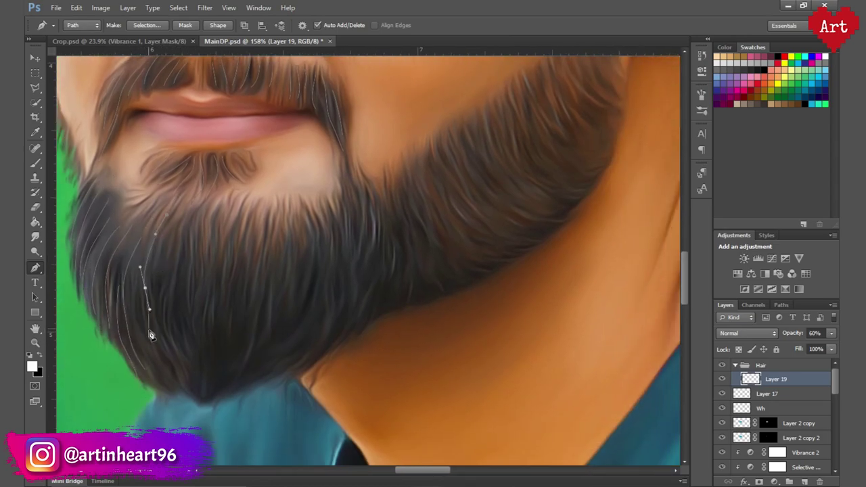
pyautogui.moveTo(125, 328); pyautogui.dragTo(132, 340)
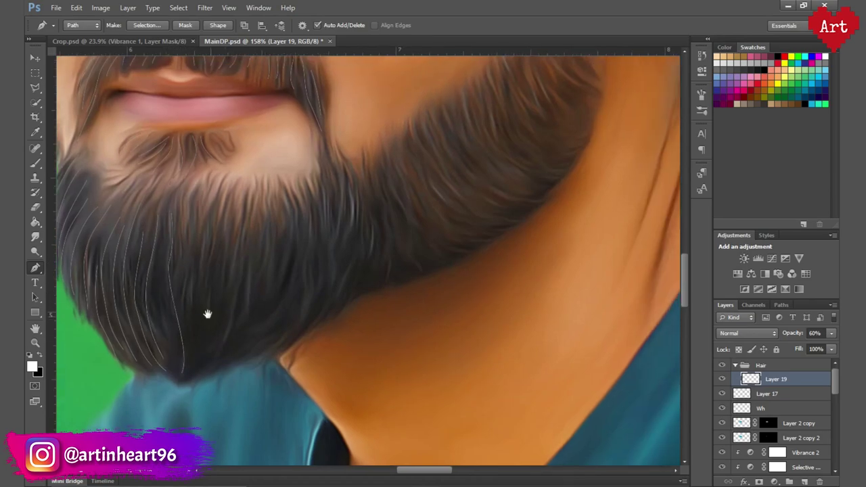
pyautogui.click(174, 272)
pyautogui.click(180, 354)
pyautogui.click(219, 208)
pyautogui.click(212, 279)
pyautogui.click(206, 291)
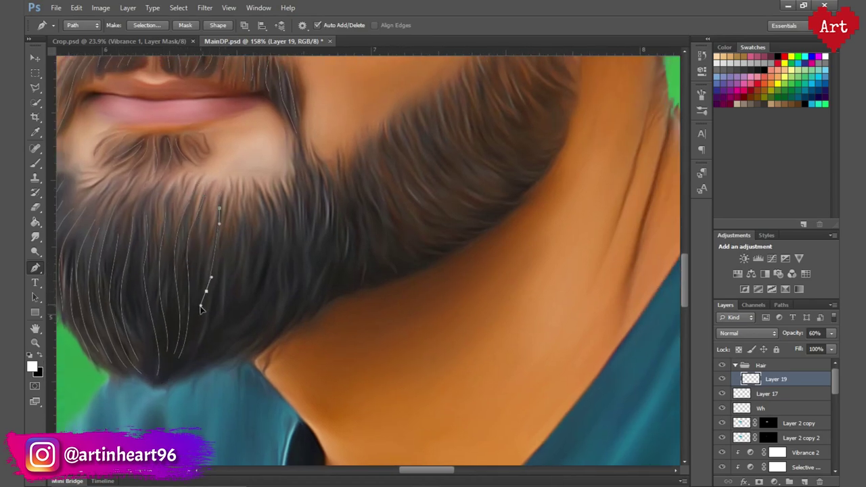
# - Trace more strands further right on the beard, running down over the chin
pyautogui.click(236, 216)
pyautogui.click(252, 292)
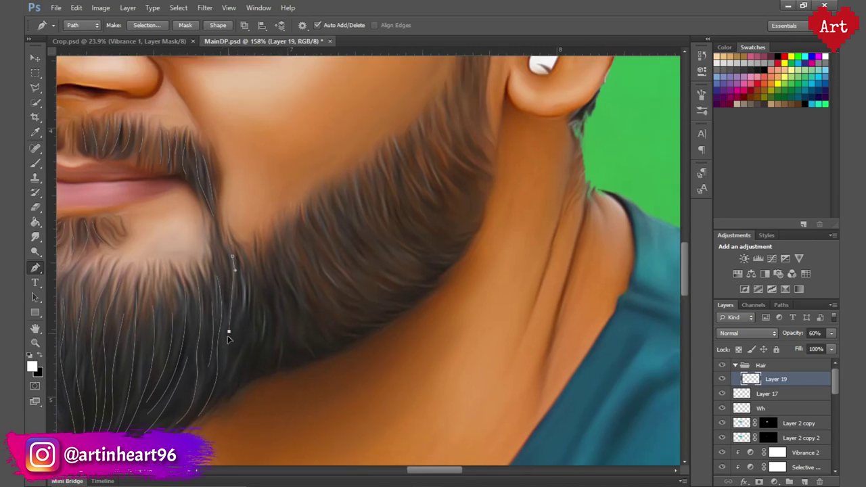
pyautogui.click(194, 404)
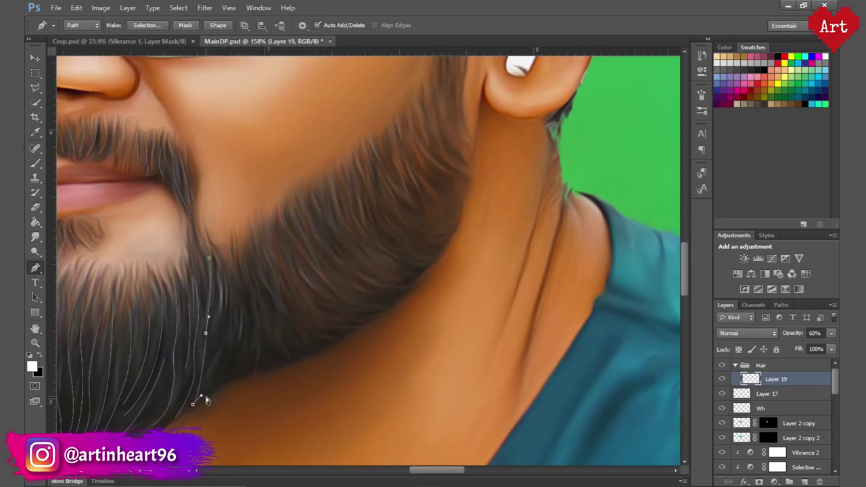
pyautogui.click(228, 276)
pyautogui.click(237, 295)
pyautogui.click(241, 314)
pyautogui.moveTo(244, 318); pyautogui.dragTo(237, 359)
pyautogui.click(245, 406)
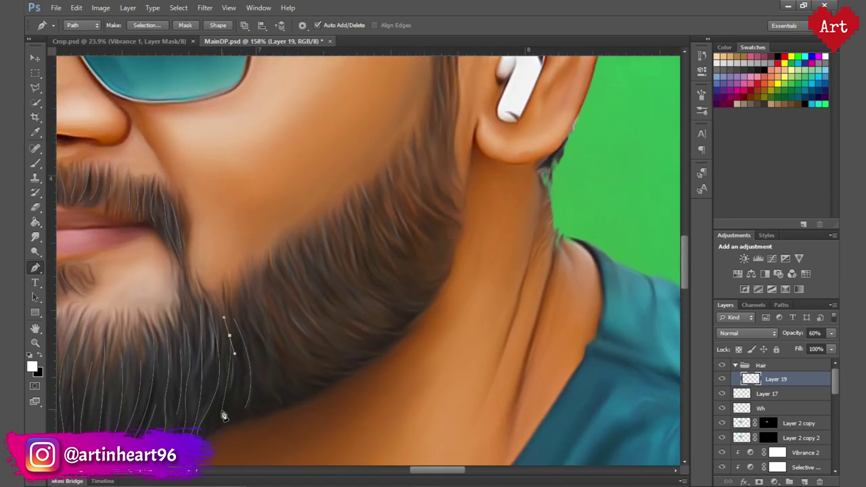
# - Trace strands along the jawline and on the side beard below the ear
pyautogui.click(205, 249)
pyautogui.click(215, 291)
pyautogui.moveTo(252, 311); pyautogui.dragTo(288, 333)
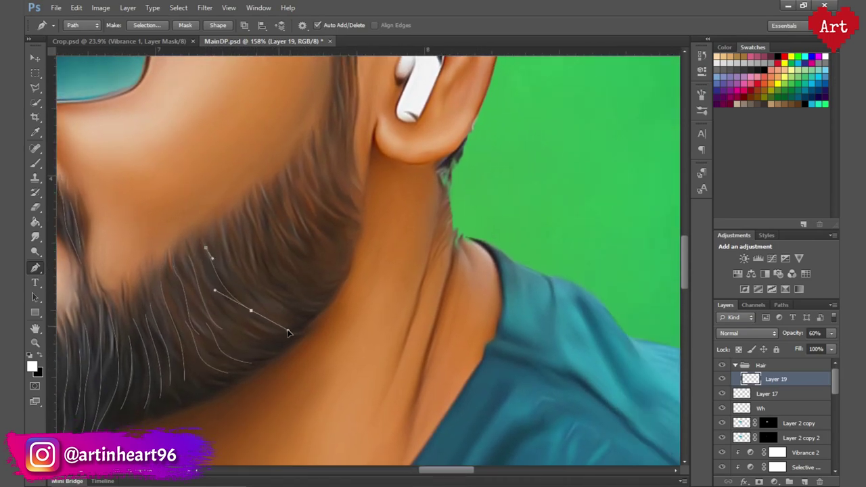
pyautogui.click(302, 145)
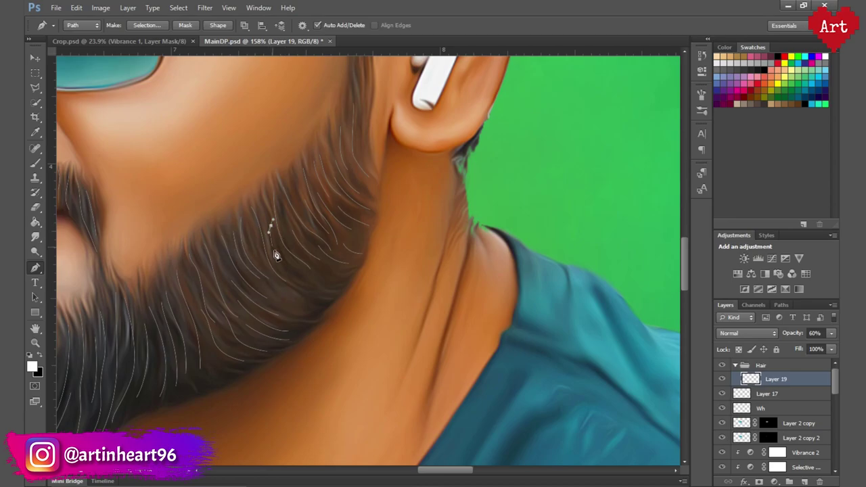
pyautogui.click(257, 275)
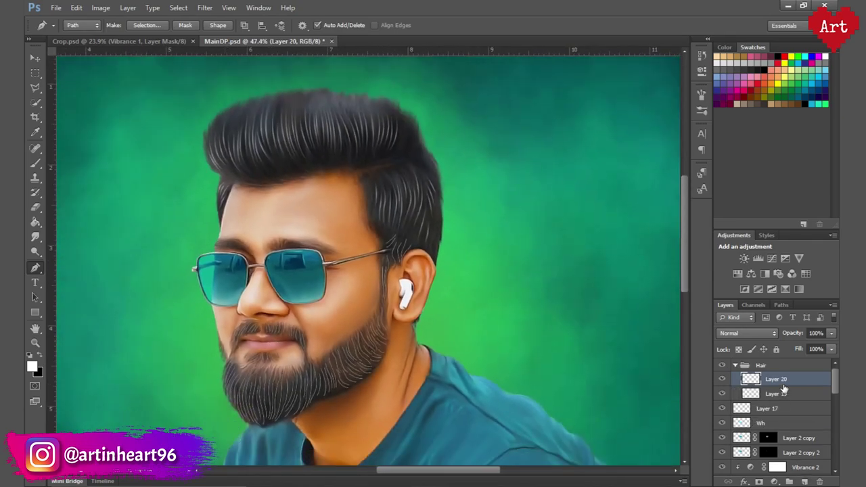
# - Duplicate Layer 20 and hide the original layer
pyautogui.click(782, 304)
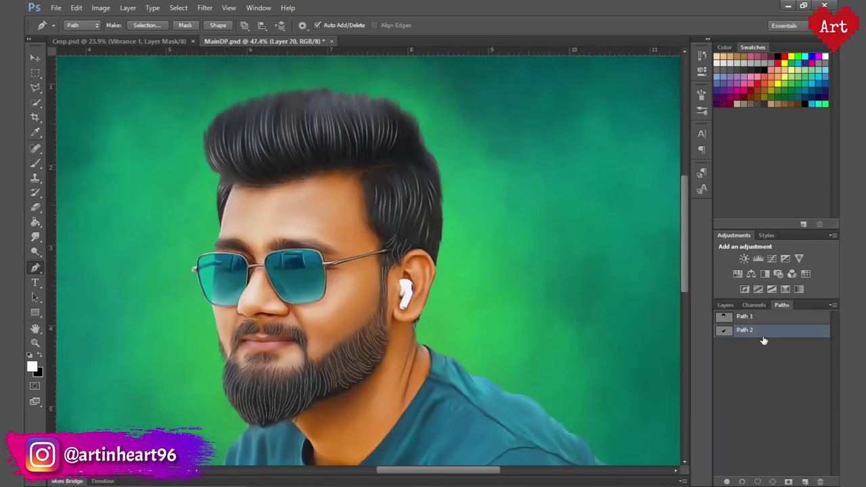
pyautogui.press('b')
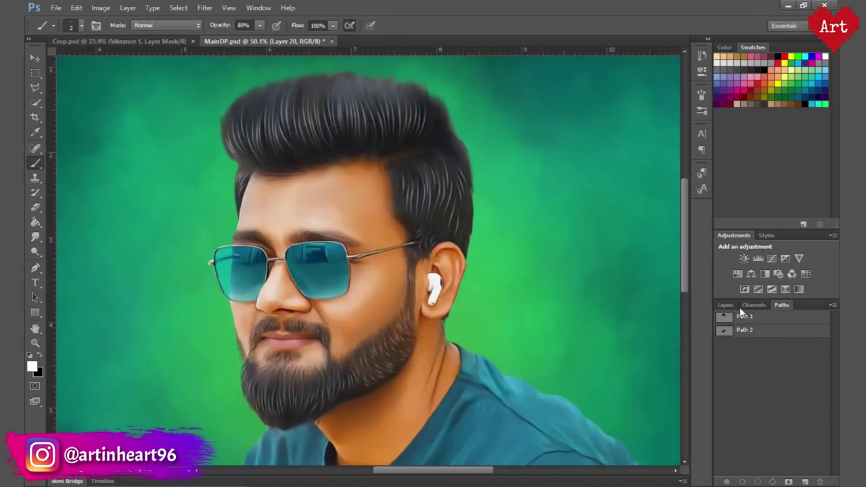
pyautogui.click(725, 305)
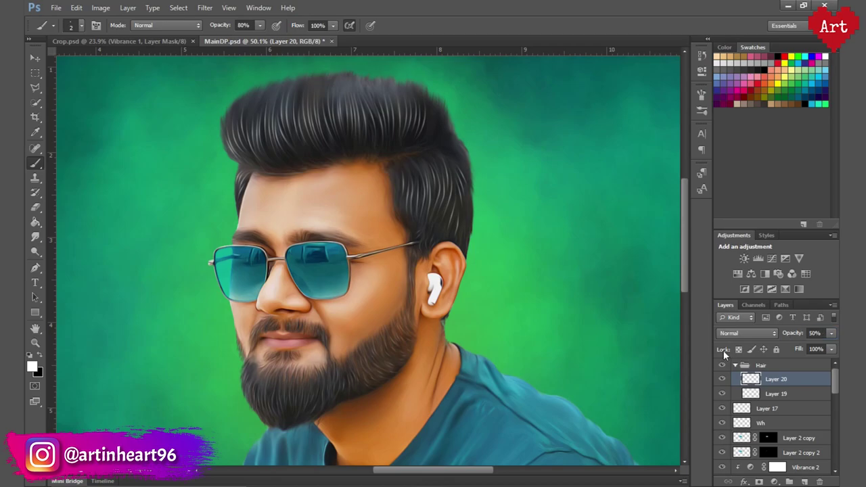
pyautogui.hotkey('ctrl', 'j')
pyautogui.click(722, 393)
# - Pick a warm skin-tone paint colour and change the copy's blend mode
pyautogui.press('x')
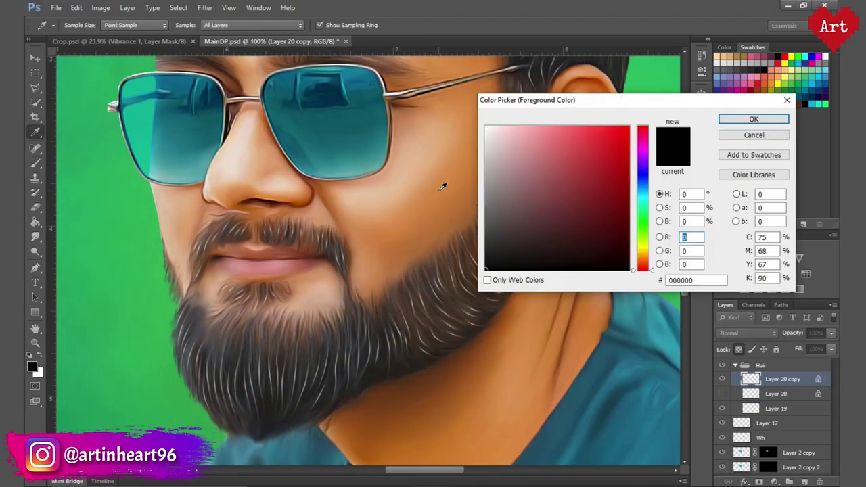
pyautogui.click(445, 183)
pyautogui.press('Return')
pyautogui.scroll(-3, 448, 276)
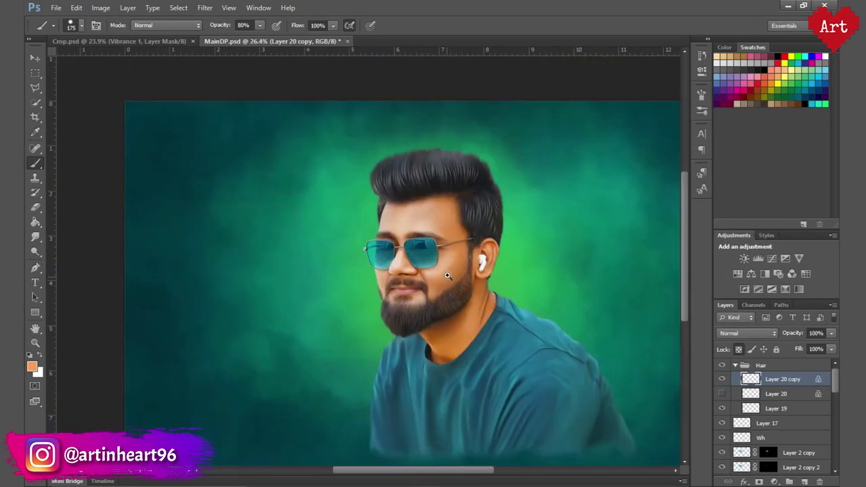
pyautogui.scroll(3, 448, 277)
pyautogui.press('Down')
pyautogui.press('Down')
pyautogui.press('Down')
pyautogui.press('Down')
pyautogui.press('Down')
pyautogui.press('Down')
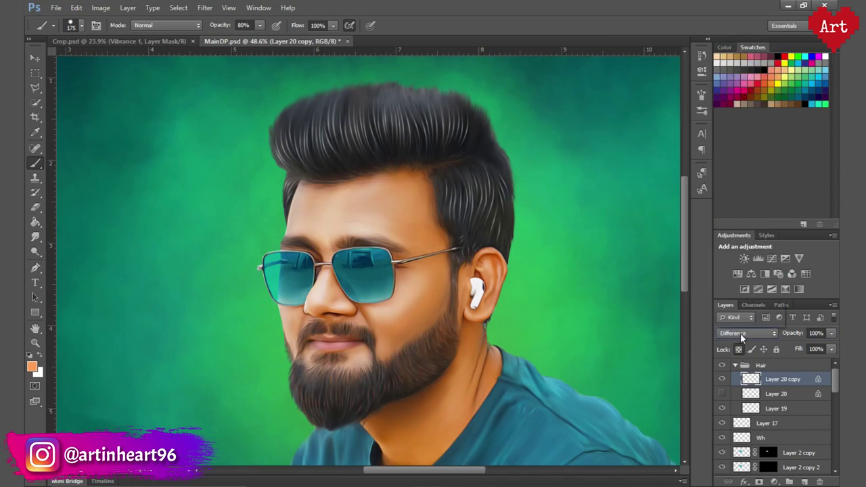
pyautogui.scroll(5, 412, 393)
pyautogui.scroll(-3, 83, 354)
# - Reset the paint colours to black and white, with white active, and save the document
pyautogui.click(31, 367)
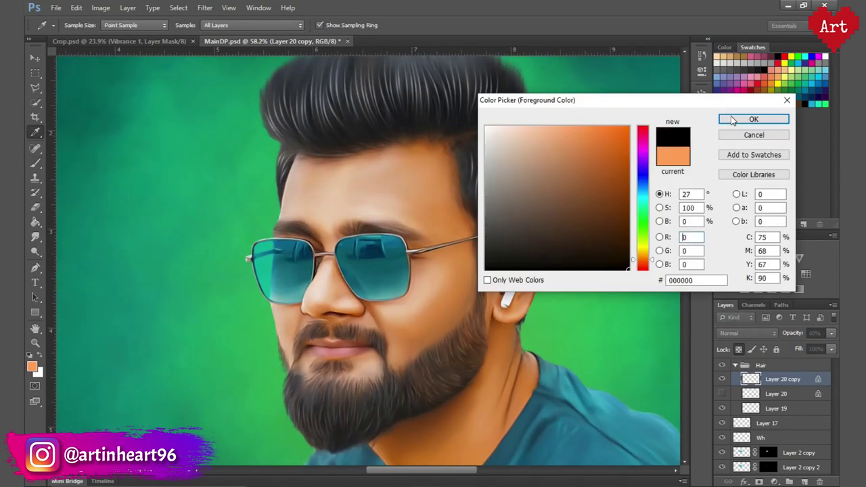
pyautogui.click(751, 116)
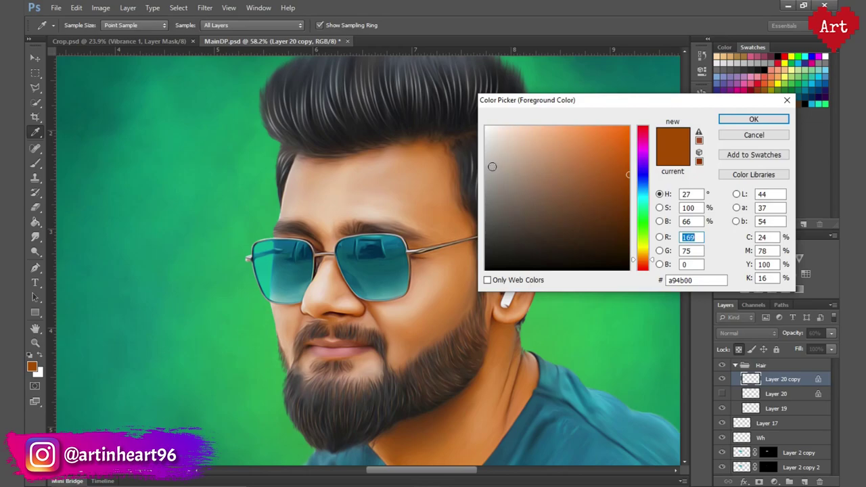
pyautogui.scroll(-1, 467, 346)
pyautogui.press('x')
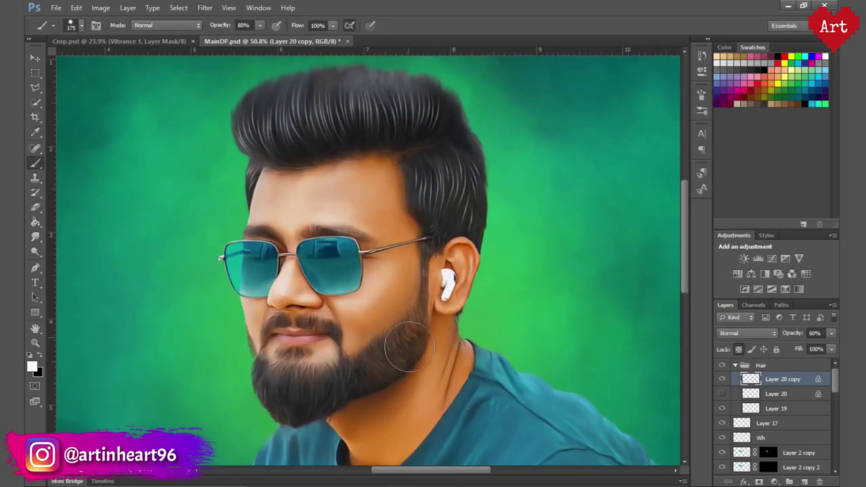
pyautogui.scroll(5, 248, 391)
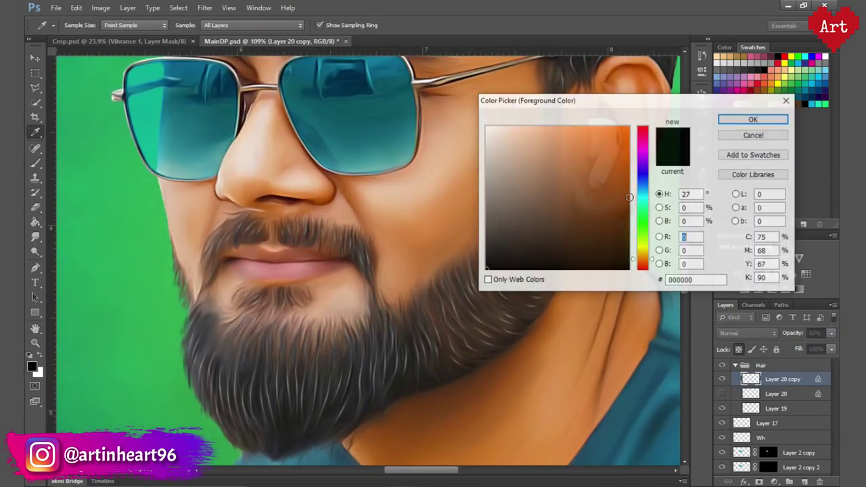
pyautogui.scroll(-2, 504, 301)
pyautogui.scroll(-5, 504, 302)
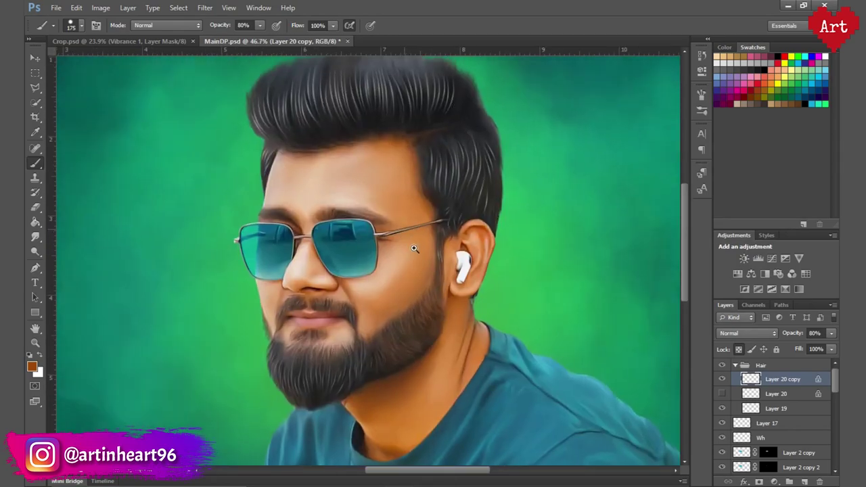
pyautogui.hotkey('ctrl', 's')
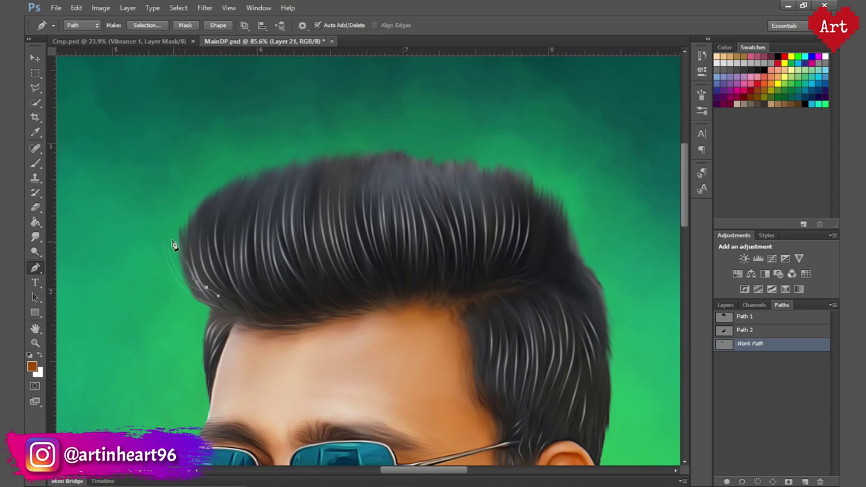
# - Zoom in on the hair and trace curved strand paths along the quiff's front edge
pyautogui.hotkey('ctrl', '+')
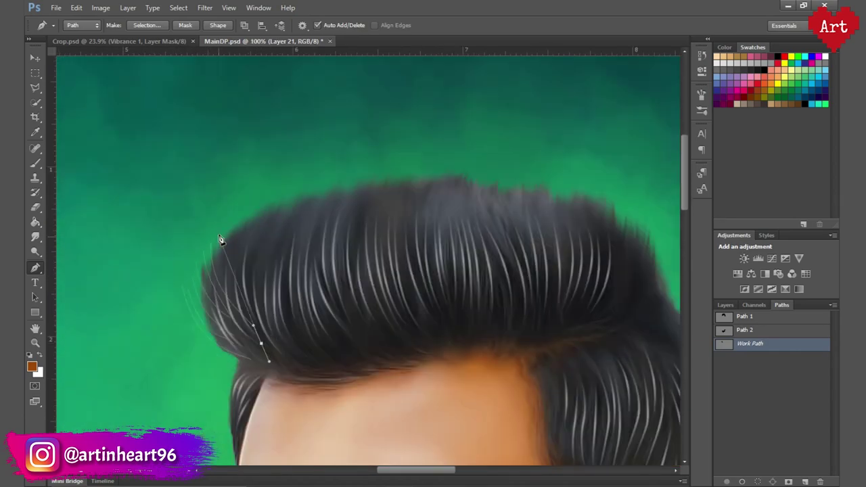
pyautogui.moveTo(235, 186); pyautogui.dragTo(275, 152)
pyautogui.moveTo(269, 191); pyautogui.dragTo(263, 201)
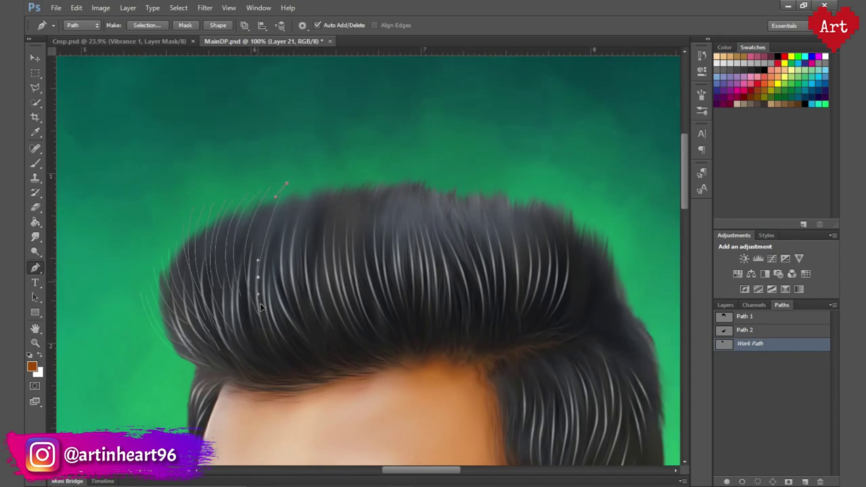
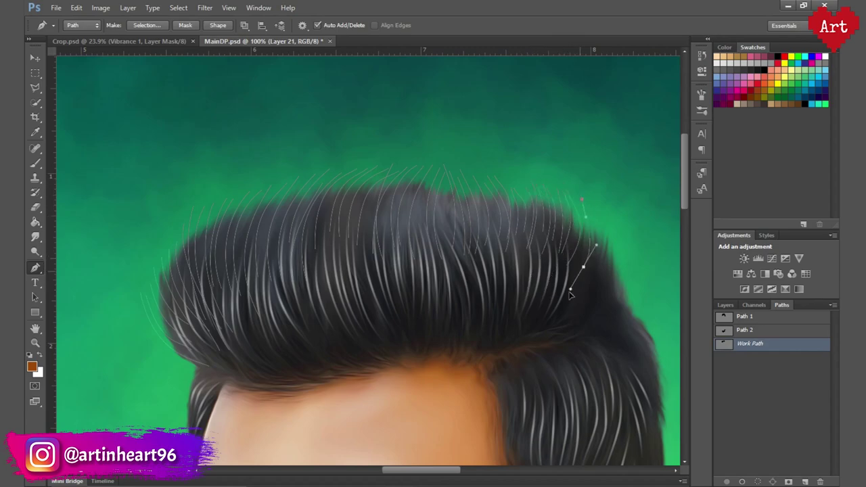
# - Pan across the top, right side and ear area of the hair to review the strand paths
pyautogui.moveTo(571, 294); pyautogui.dragTo(487, 250)
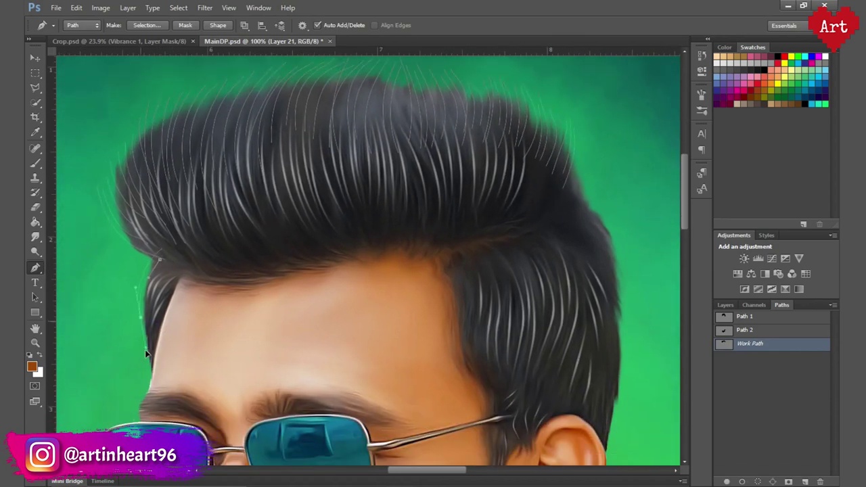
pyautogui.moveTo(588, 213); pyautogui.dragTo(425, 193)
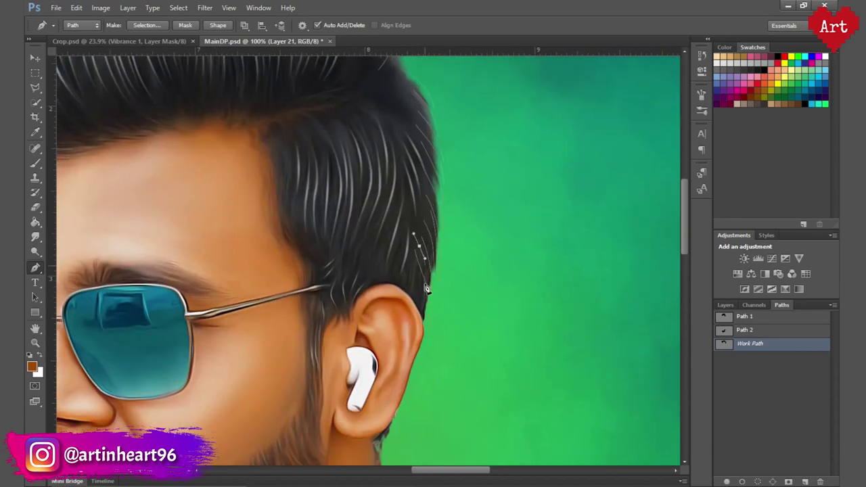
pyautogui.moveTo(448, 140); pyautogui.dragTo(509, 296)
pyautogui.scroll(-5, 505, 327)
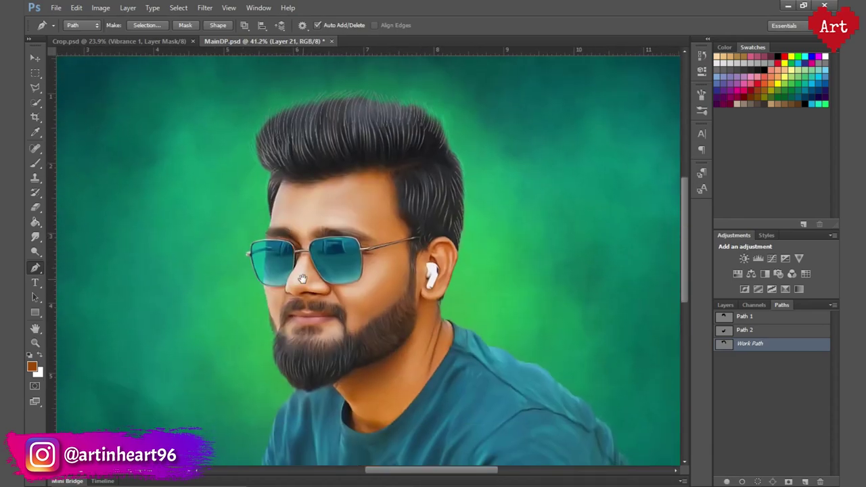
pyautogui.scroll(6, 199, 217)
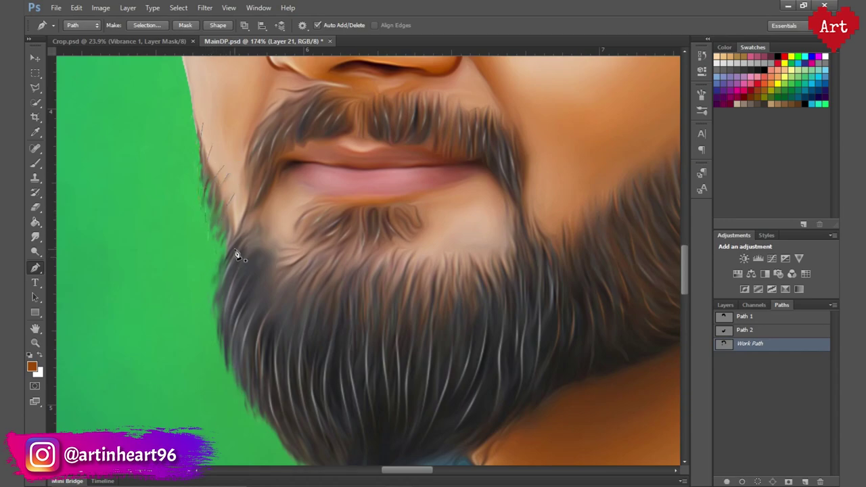
pyautogui.moveTo(236, 255); pyautogui.dragTo(228, 228)
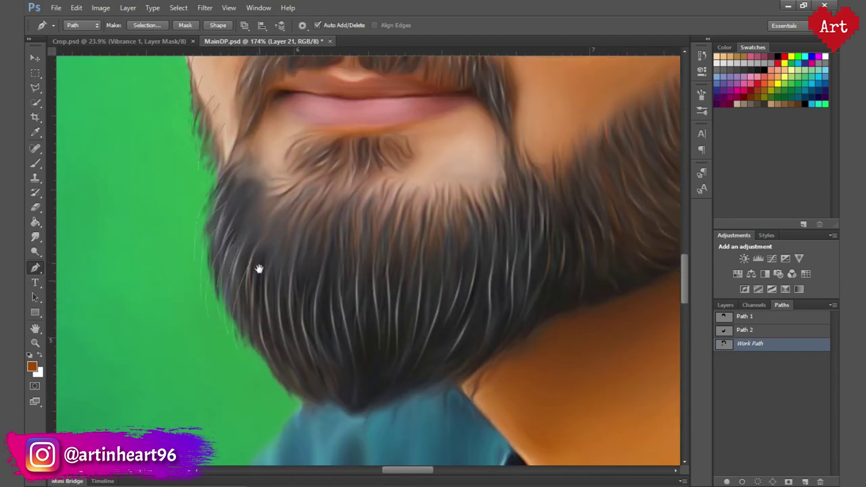
# - Move down toward the chin and beard, and begin saving the Work Path as a named path
pyautogui.scroll(-2, 259, 269)
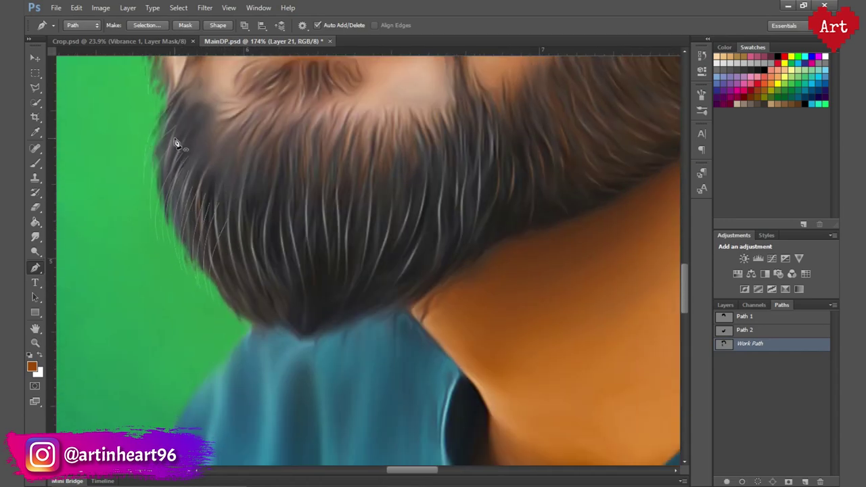
pyautogui.scroll(-3, 231, 295)
pyautogui.scroll(-2, 251, 294)
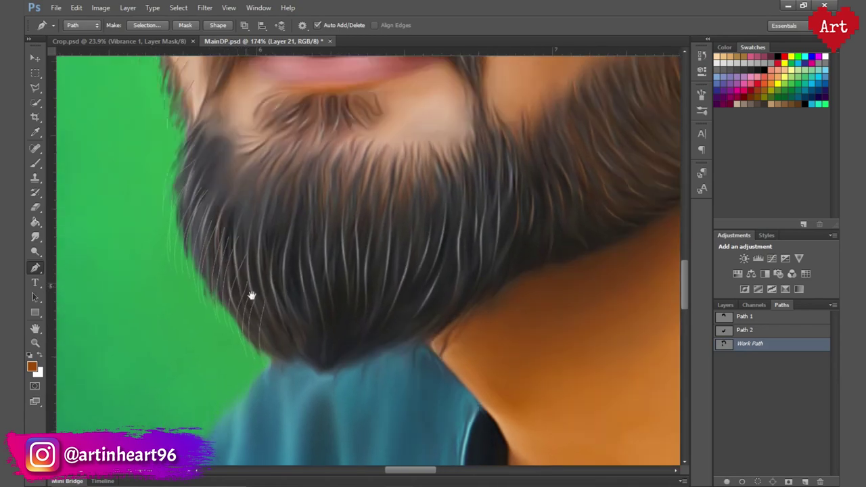
pyautogui.scroll(-1, 251, 294)
pyautogui.scroll(-2, 251, 293)
pyautogui.doubleClick(750, 343)
# - Save the path as Path 3 and set up a very thin brush tip with white paint
pyautogui.click(496, 169)
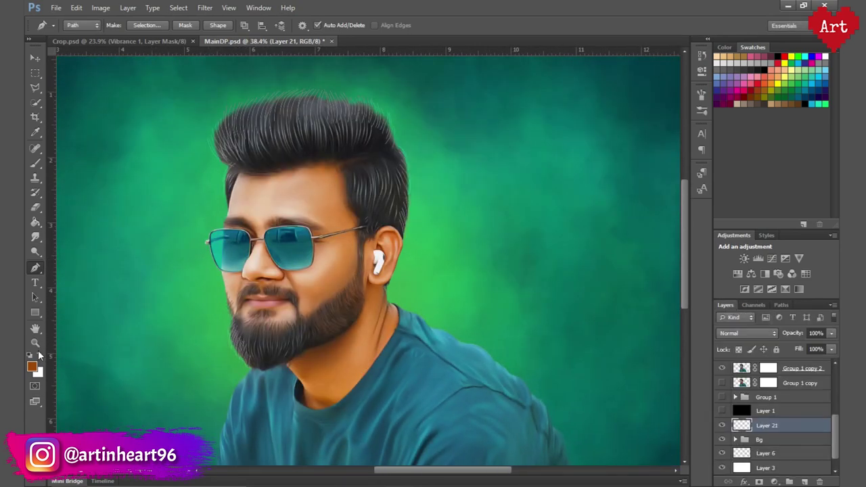
pyautogui.press('b')
pyautogui.click(81, 25)
pyautogui.scroll(-2, 102, 136)
pyautogui.doubleClick(107, 50)
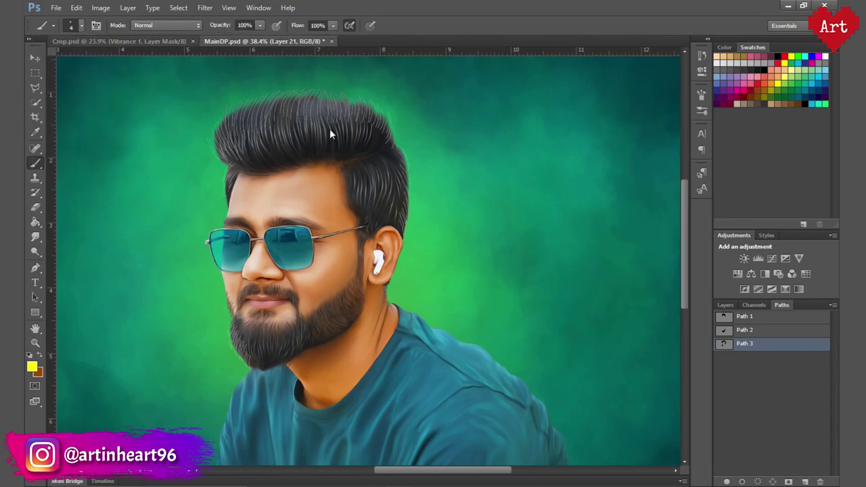
pyautogui.click(32, 367)
pyautogui.click(750, 120)
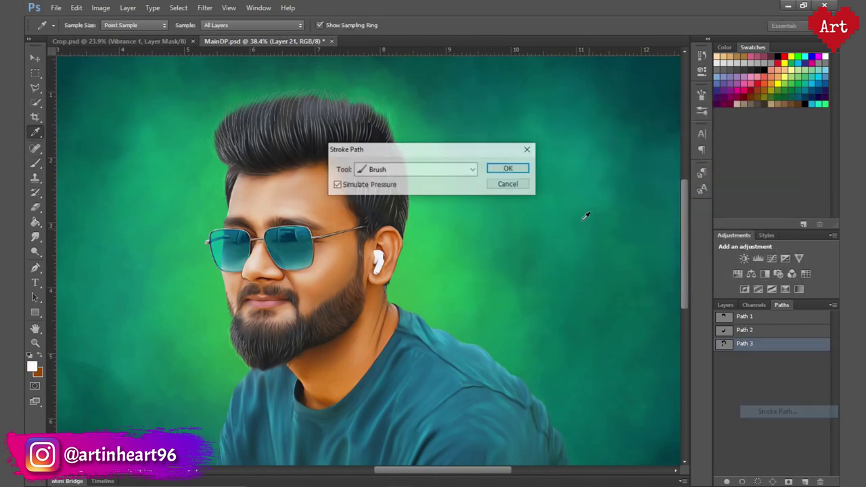
# - Stroke the strand paths with the white brush, then make and clear a polygonal selection around the hair top
pyautogui.press('Return')
pyautogui.scroll(2, 335, 220)
pyautogui.click(726, 305)
pyautogui.press('l')
pyautogui.click(161, 127)
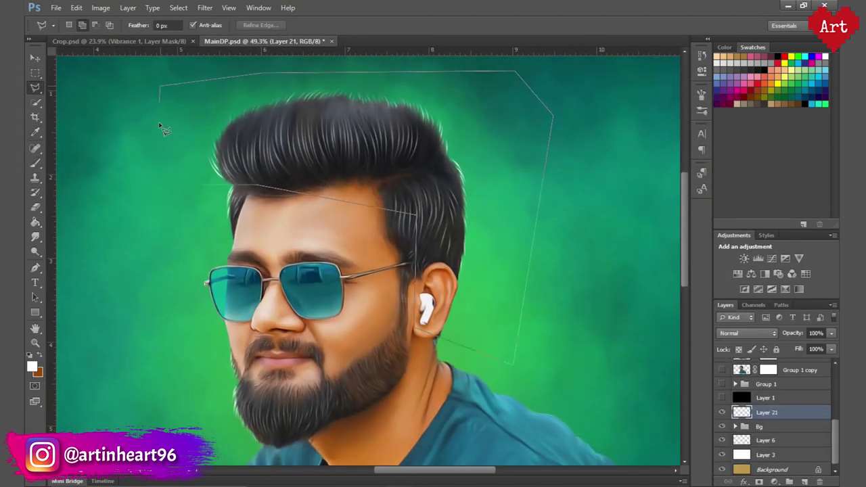
pyautogui.press('Escape')
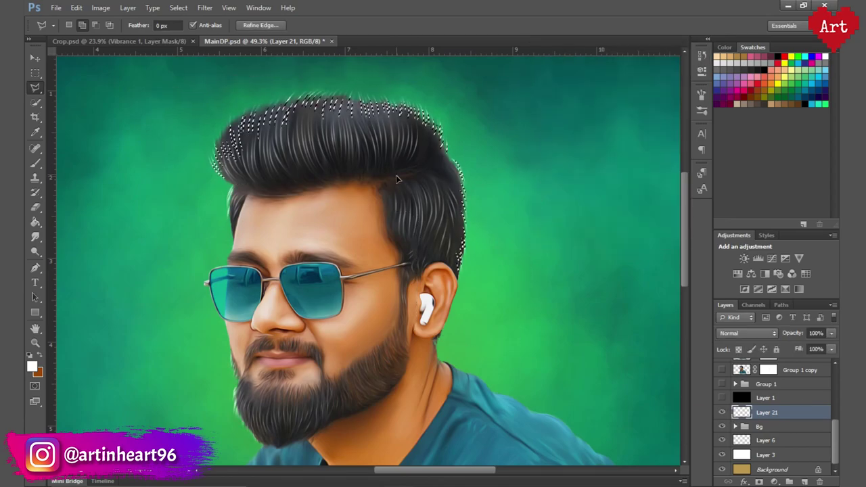
pyautogui.hotkey('ctrl', 'd')
pyautogui.scroll(-3, 379, 136)
pyautogui.scroll(3, 339, 190)
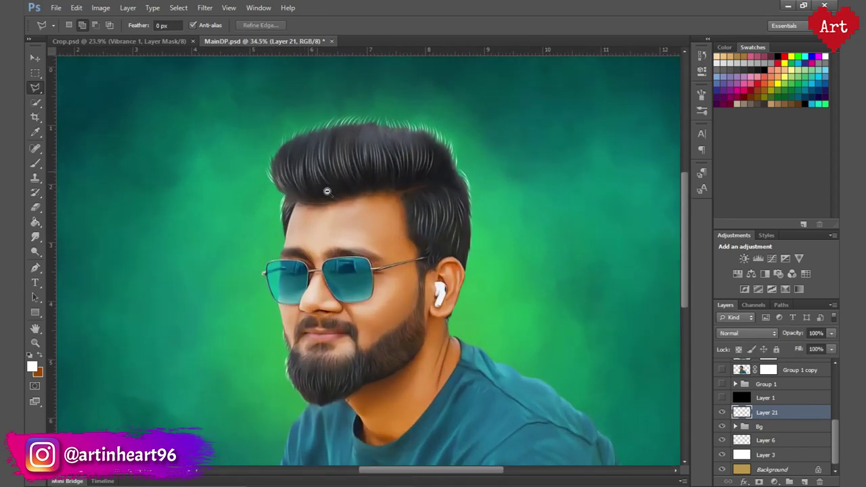
# - Stamp the visible strands onto a new layer and transform them slightly wider
pyautogui.hotkey('ctrl', 'shift', 'alt', 'e')
pyautogui.click(782, 304)
pyautogui.hotkey('ctrl', 't')
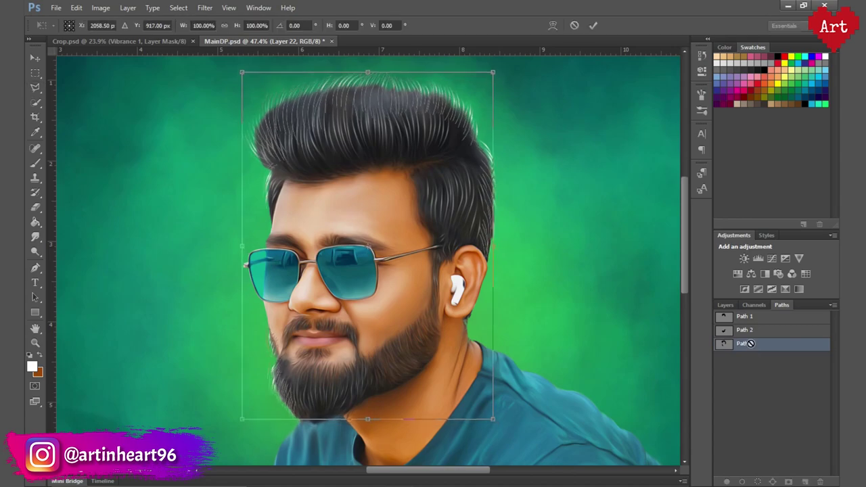
pyautogui.moveTo(495, 246); pyautogui.dragTo(497, 246)
pyautogui.press('Return')
pyautogui.click(725, 305)
# - Stroke Path 3 again with the brush using Simulate Pressure
pyautogui.click(782, 305)
pyautogui.click(742, 482)
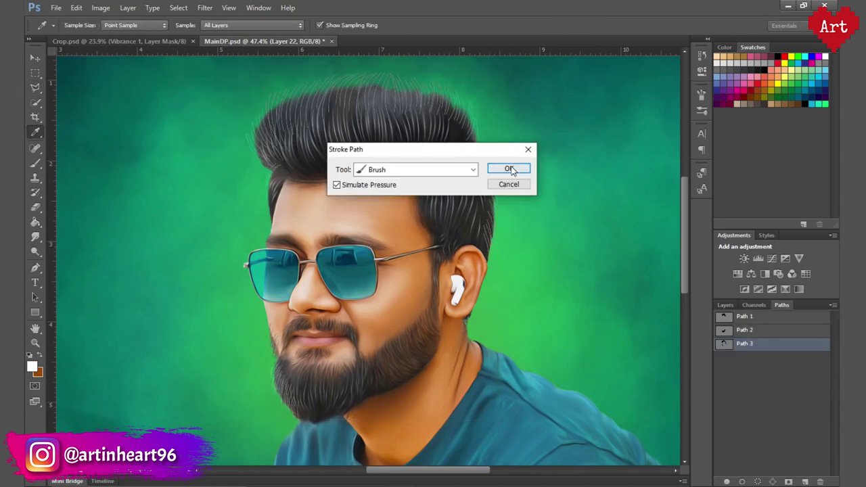
pyautogui.press('Return')
pyautogui.click(726, 305)
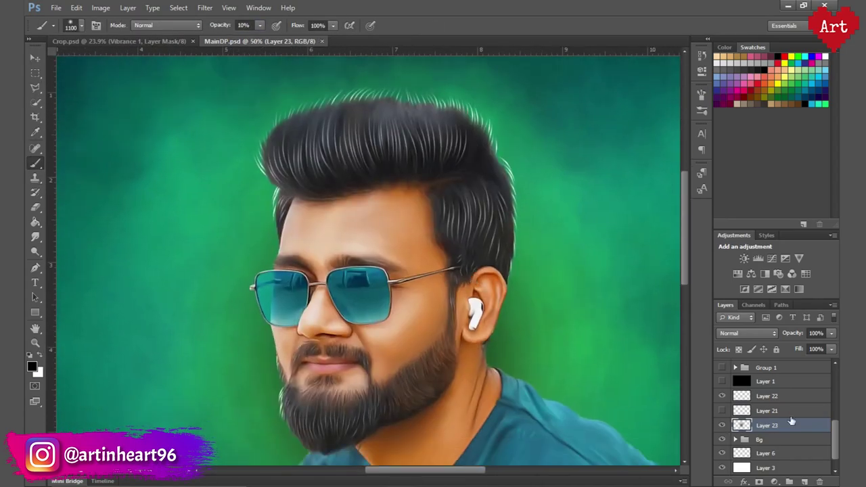
# - Select Layer 22 with the white strands and bring up the Filter menu for blurring
pyautogui.click(767, 396)
pyautogui.click(206, 7)
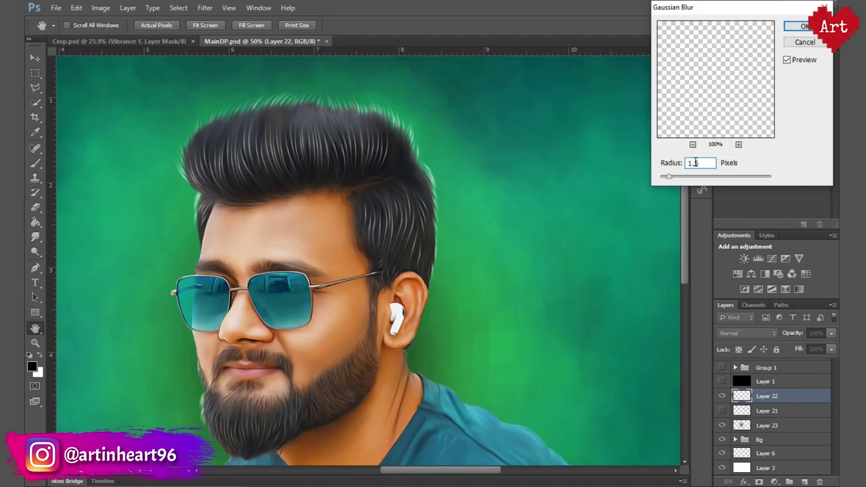